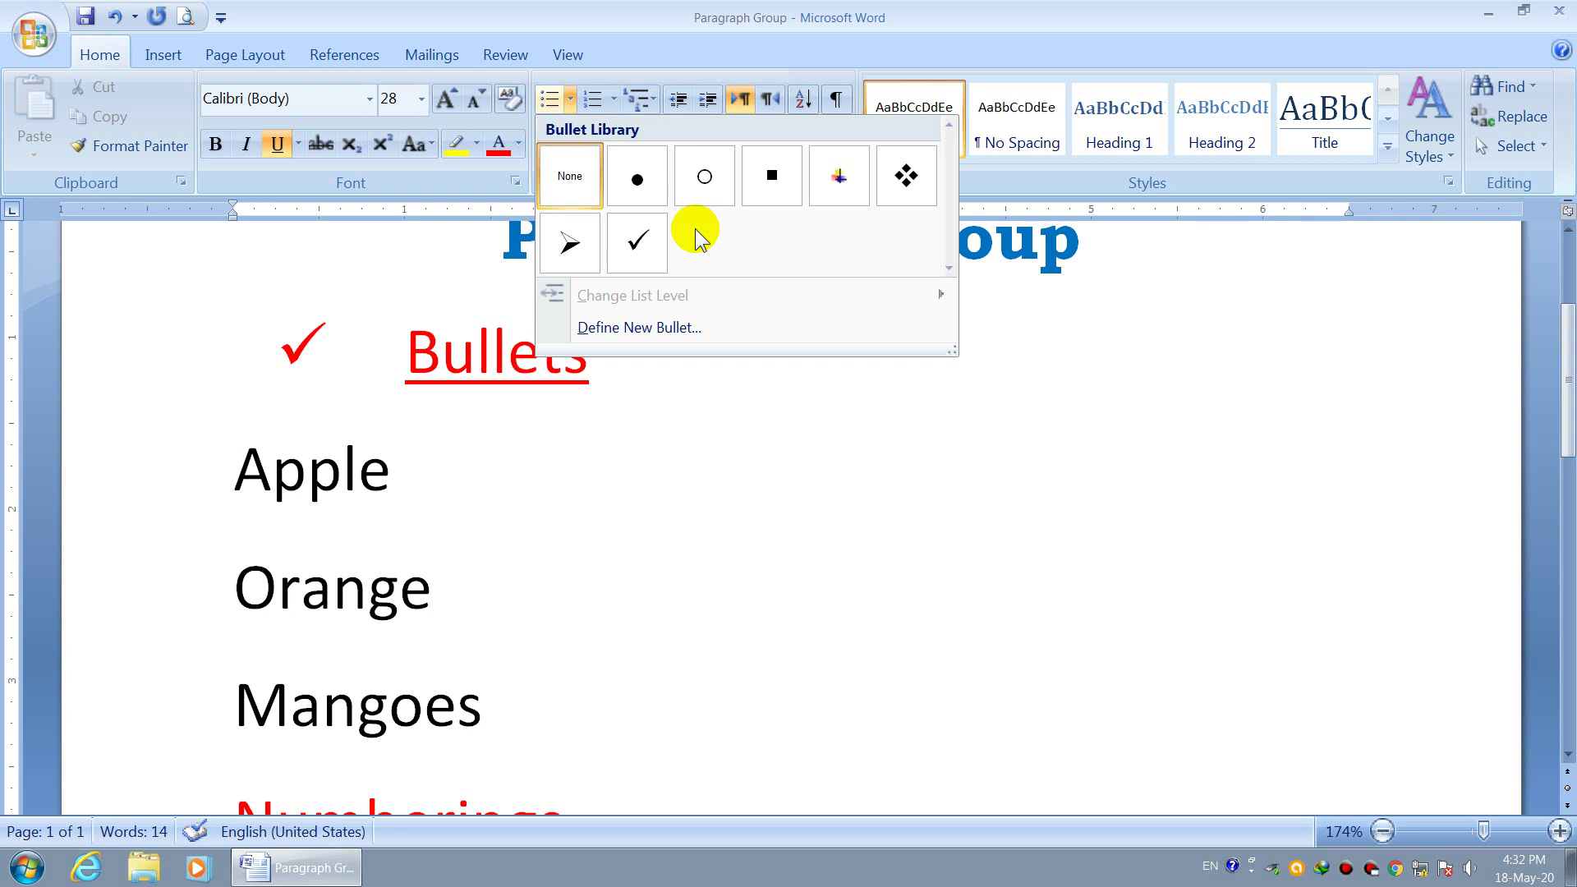
# Define a new bullet from the Symbol font's double right arrow (⇒) and apply it to the "Bullets" heading.
pyautogui.click(616, 330)
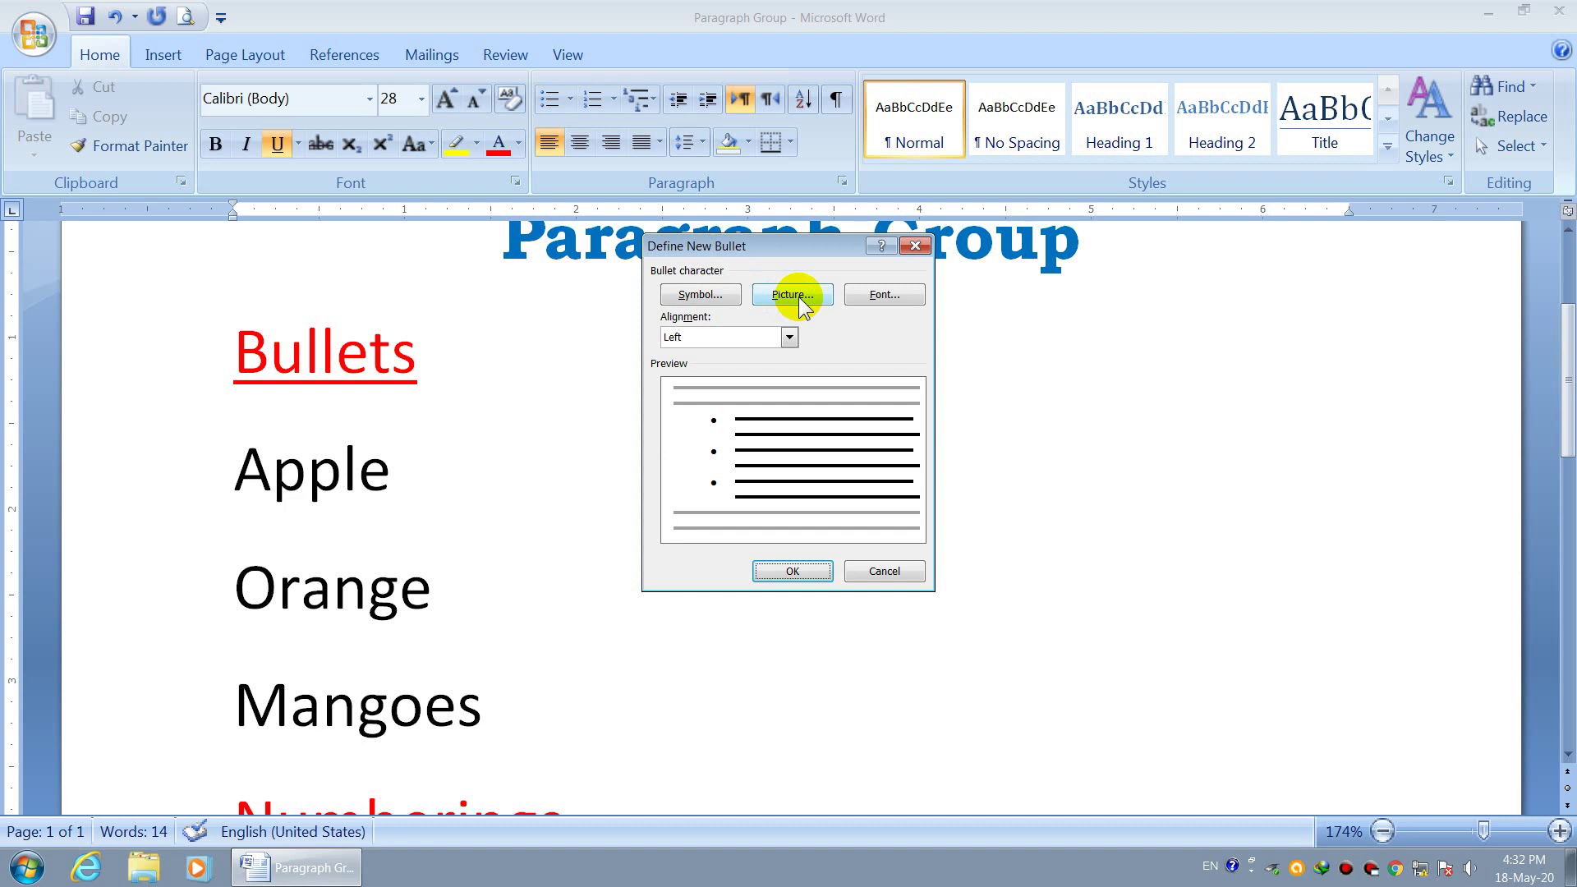
pyautogui.click(686, 306)
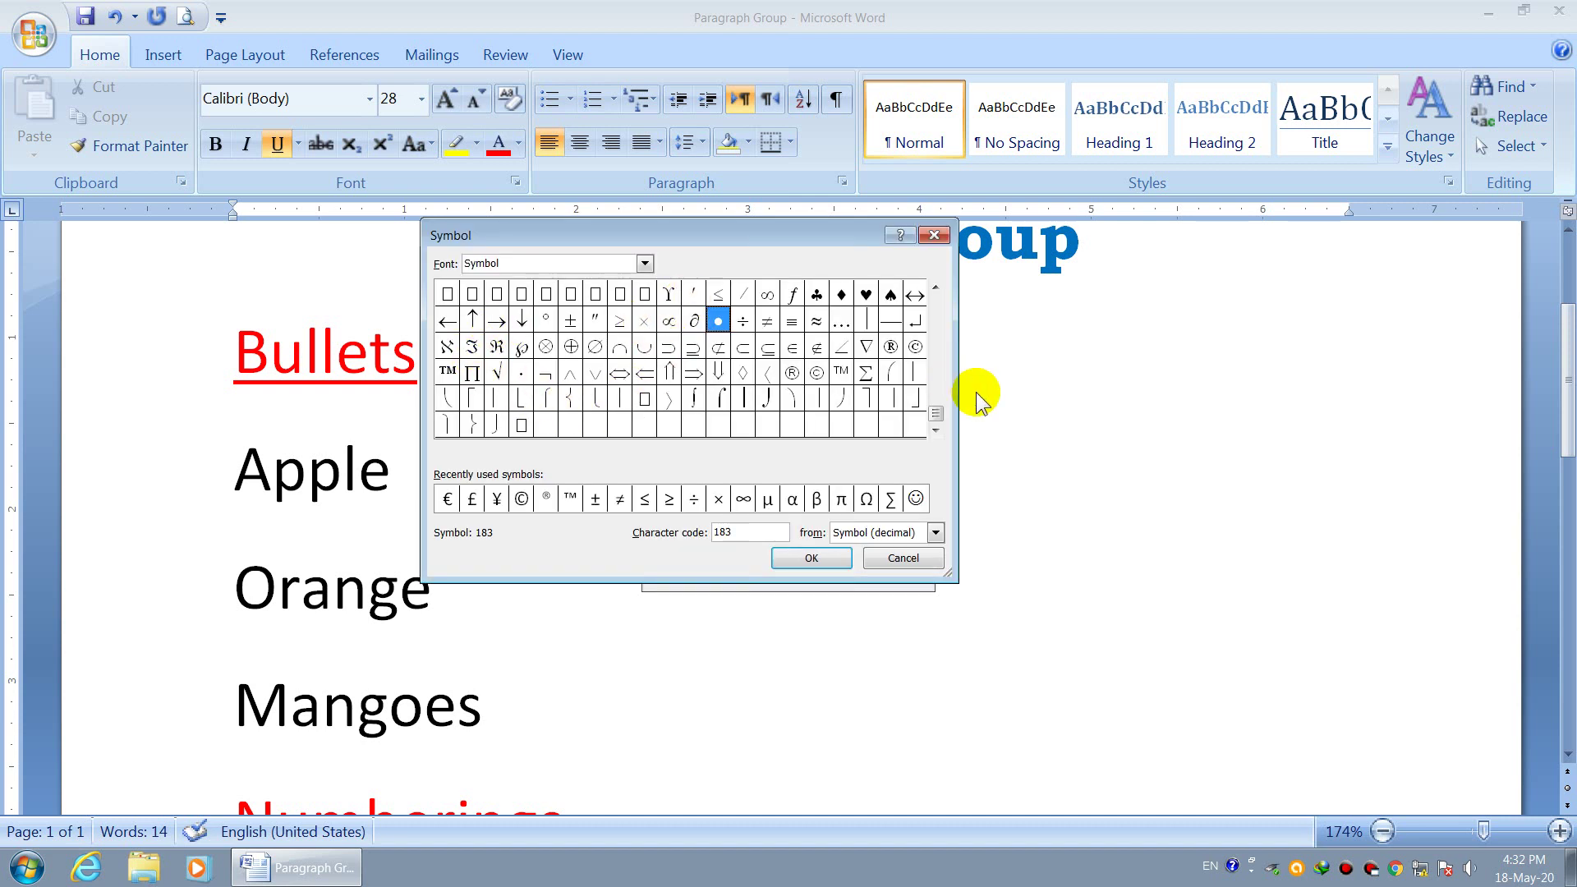
pyautogui.moveTo(933, 416); pyautogui.dragTo(935, 395)
pyautogui.click(936, 383)
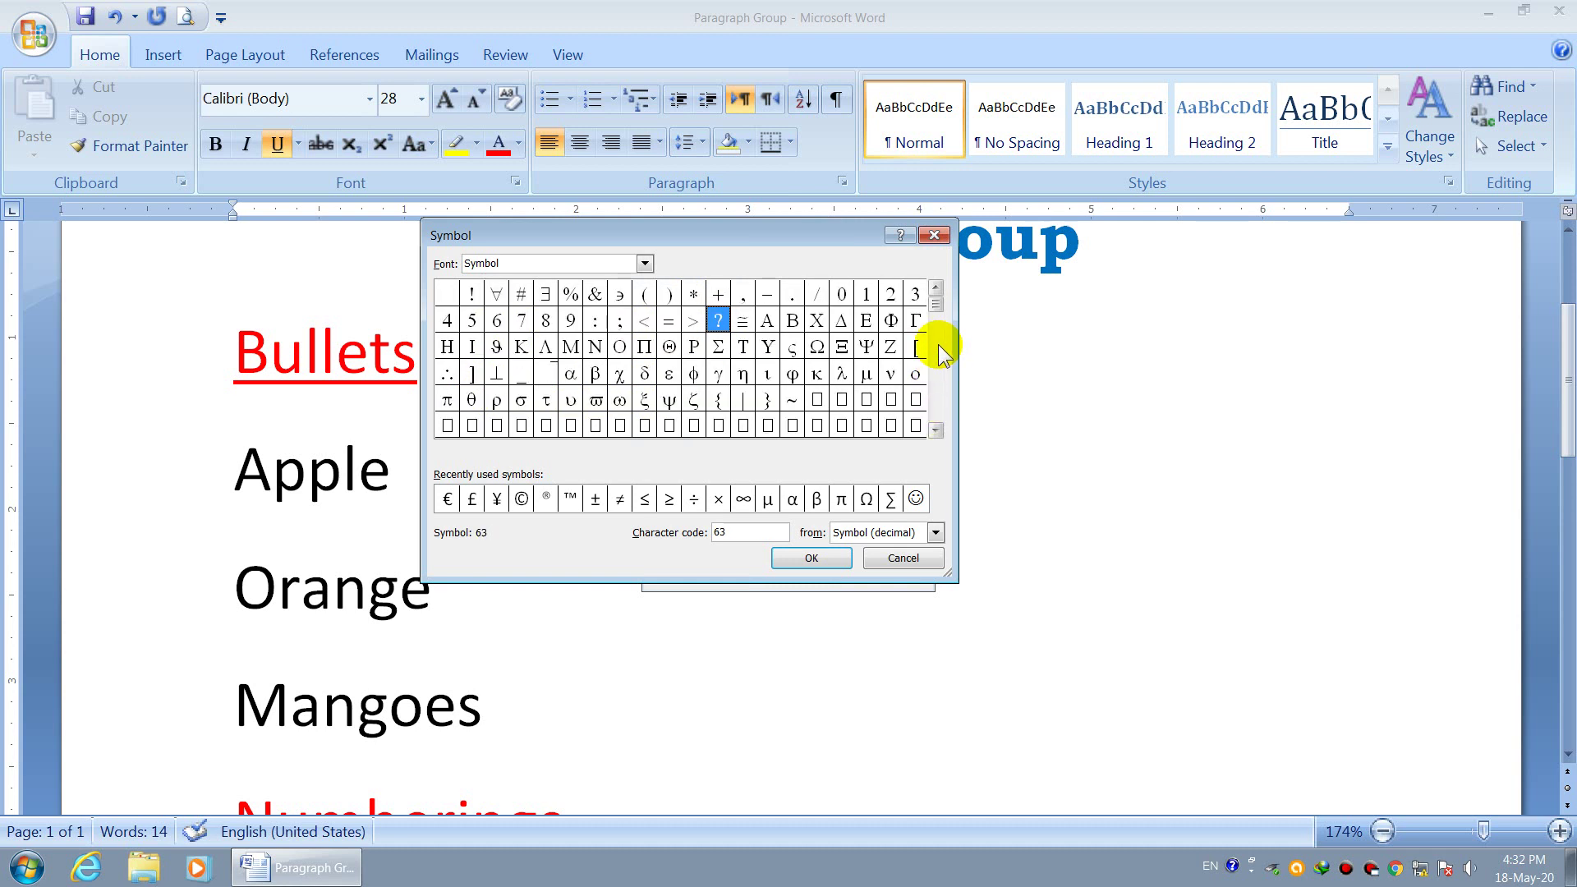
pyautogui.click(936, 429)
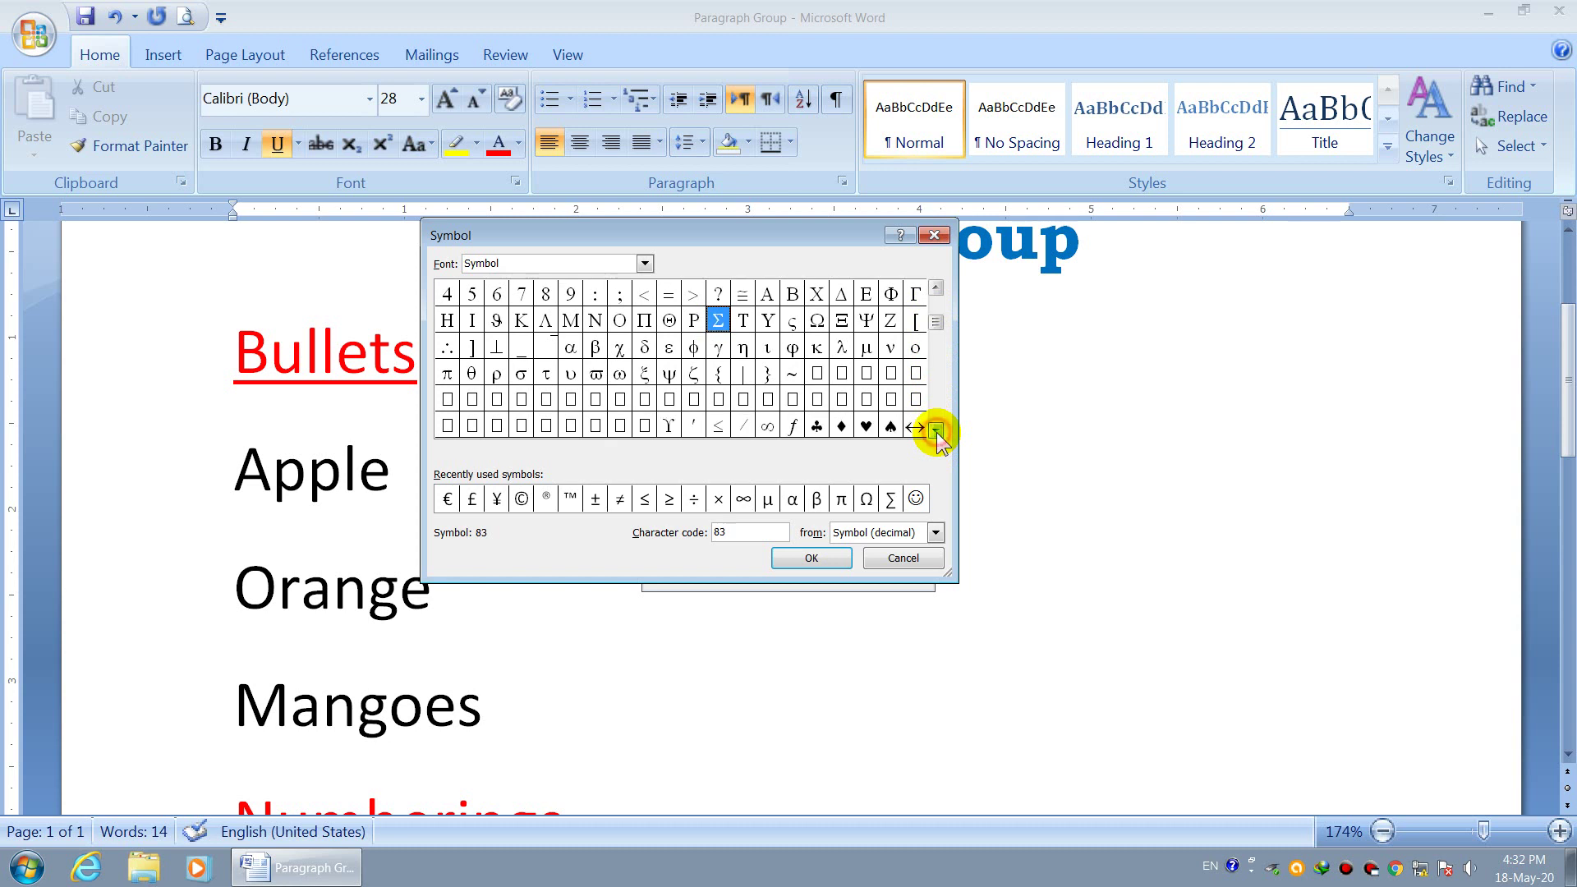
pyautogui.click(936, 429)
pyautogui.click(936, 429)
pyautogui.click(936, 430)
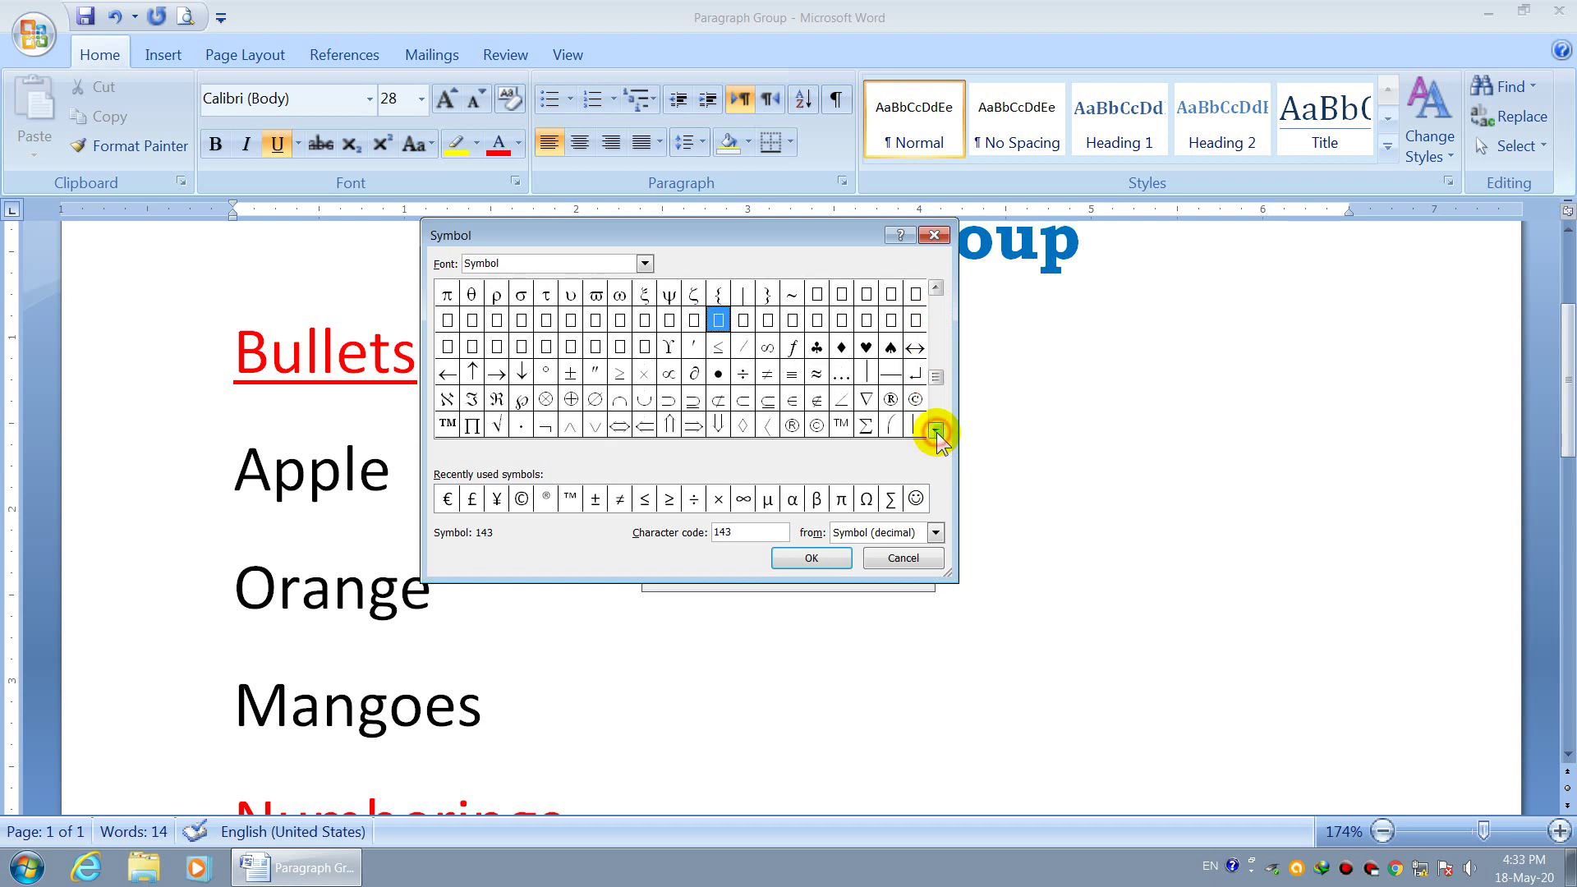
pyautogui.click(936, 429)
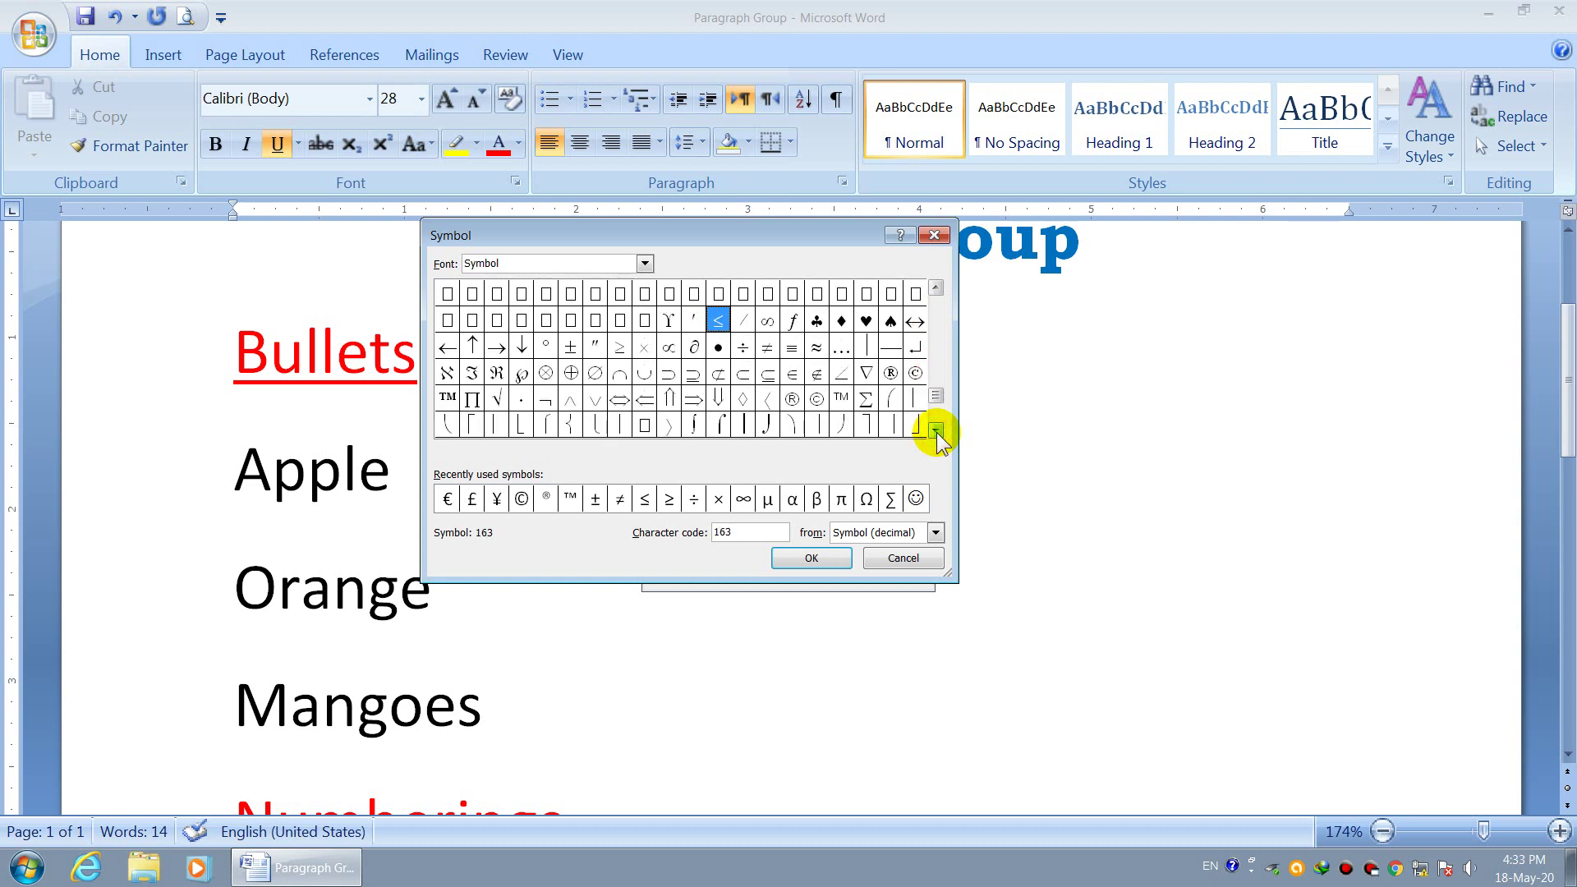
pyautogui.click(697, 401)
pyautogui.click(813, 557)
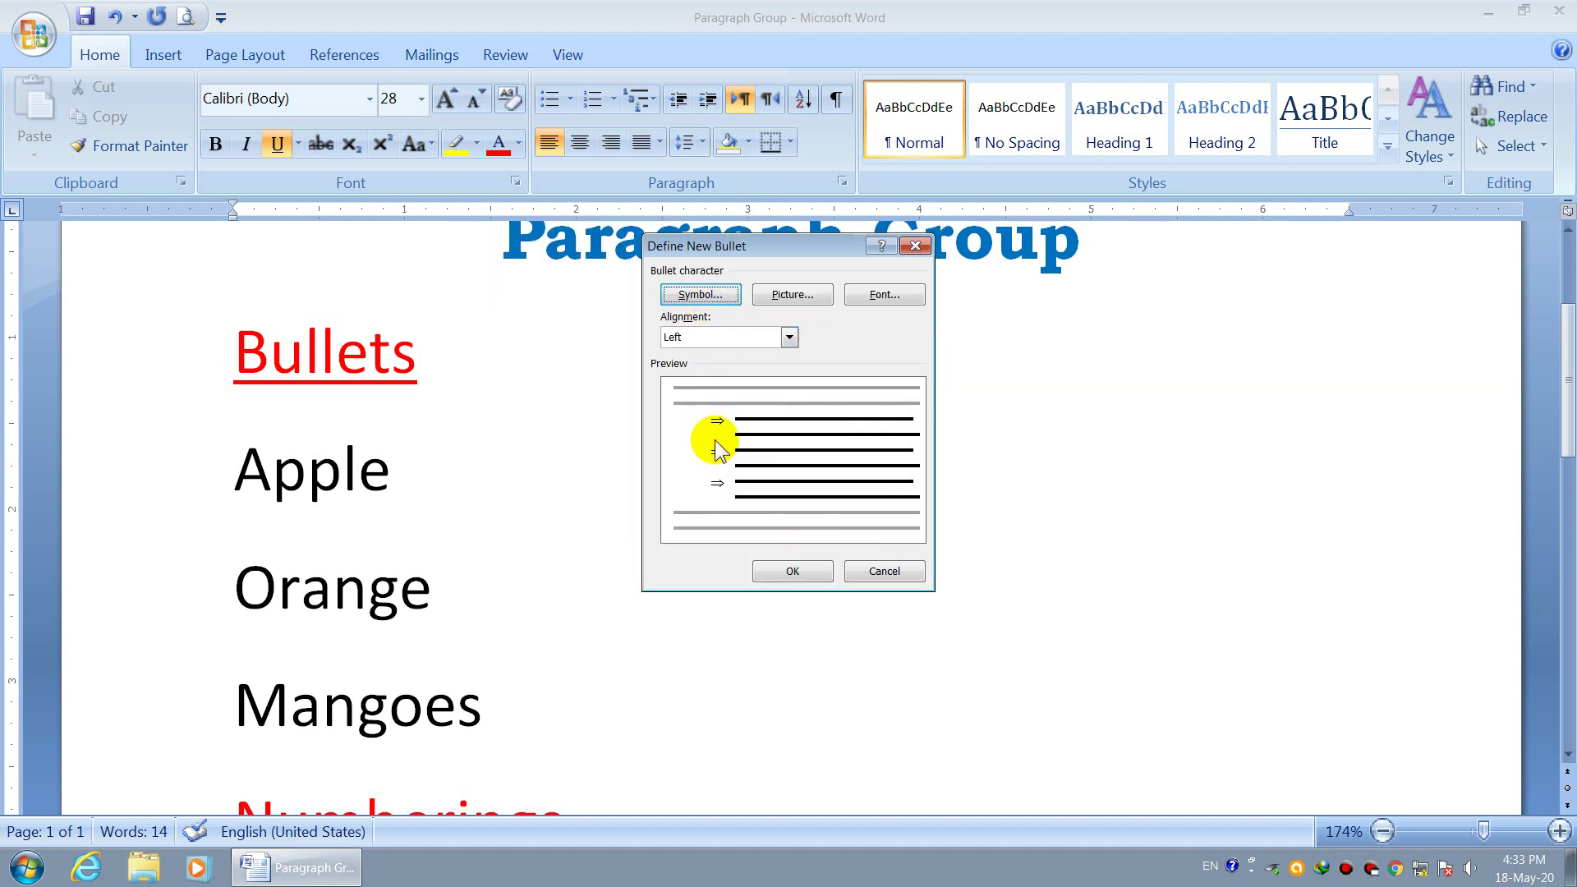
pyautogui.click(793, 570)
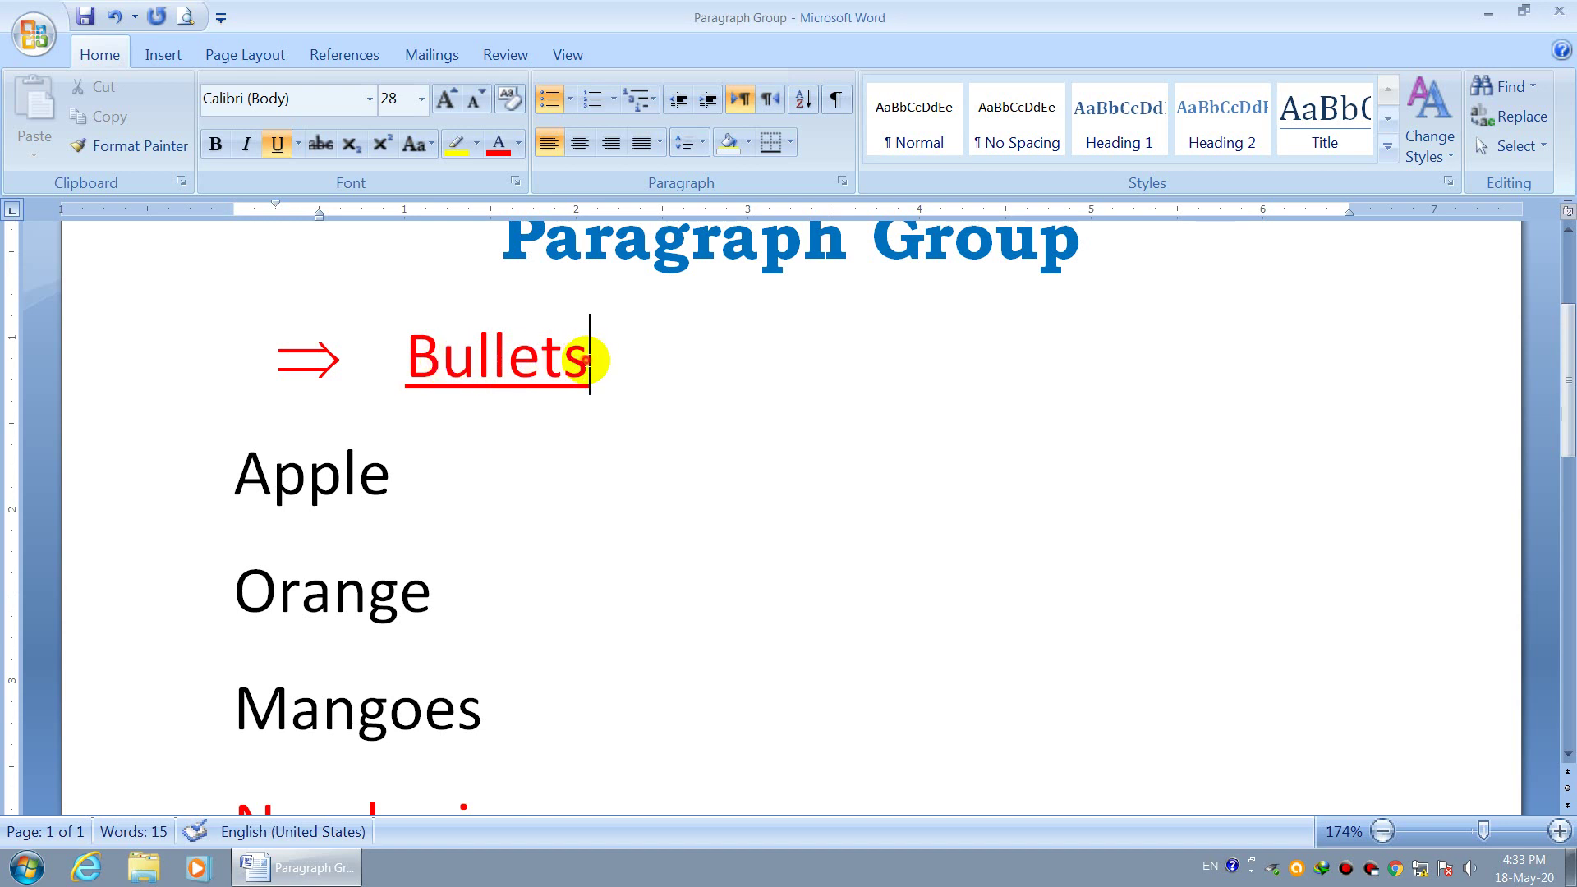
# Set the arrow bullet of the "Bullets" heading to font size 18 and colour it standard blue.
pyautogui.moveTo(589, 362); pyautogui.dragTo(317, 365)
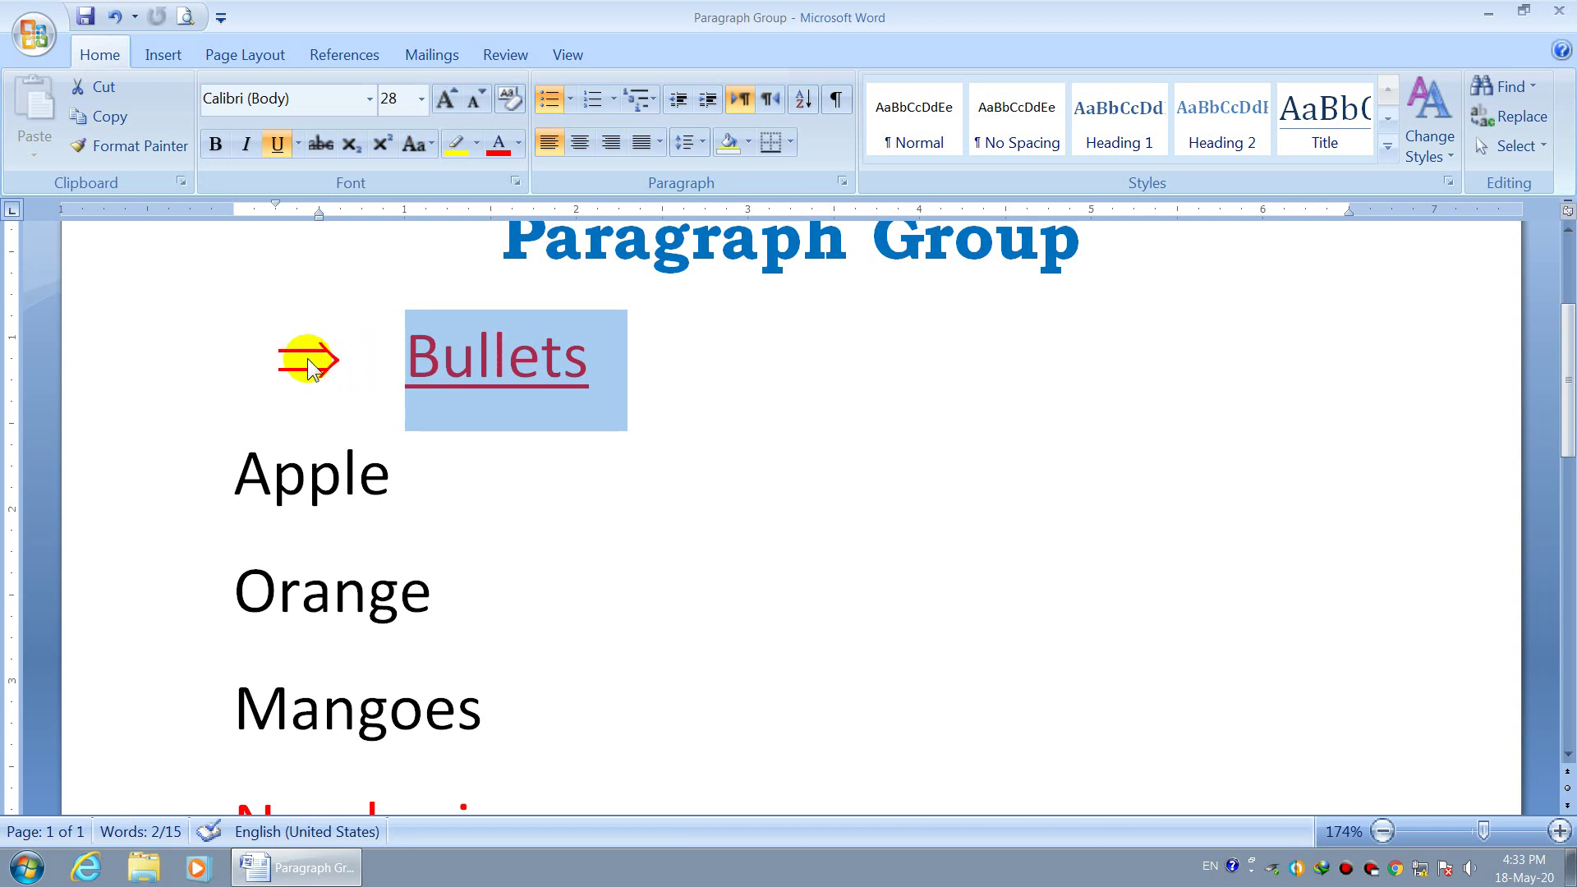
pyautogui.click(312, 359)
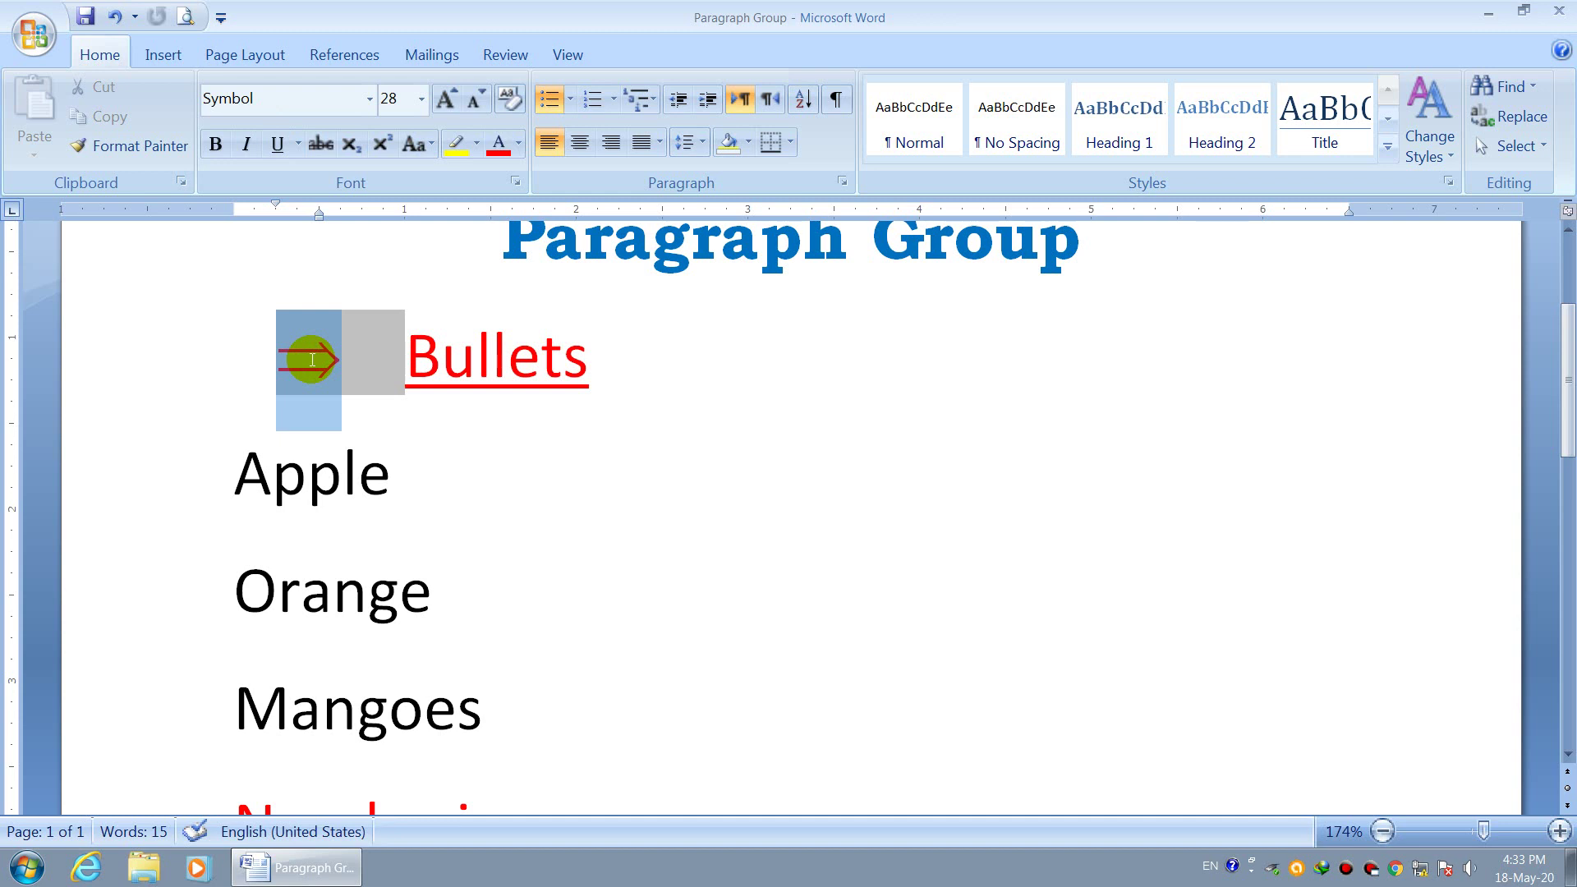
pyautogui.click(420, 99)
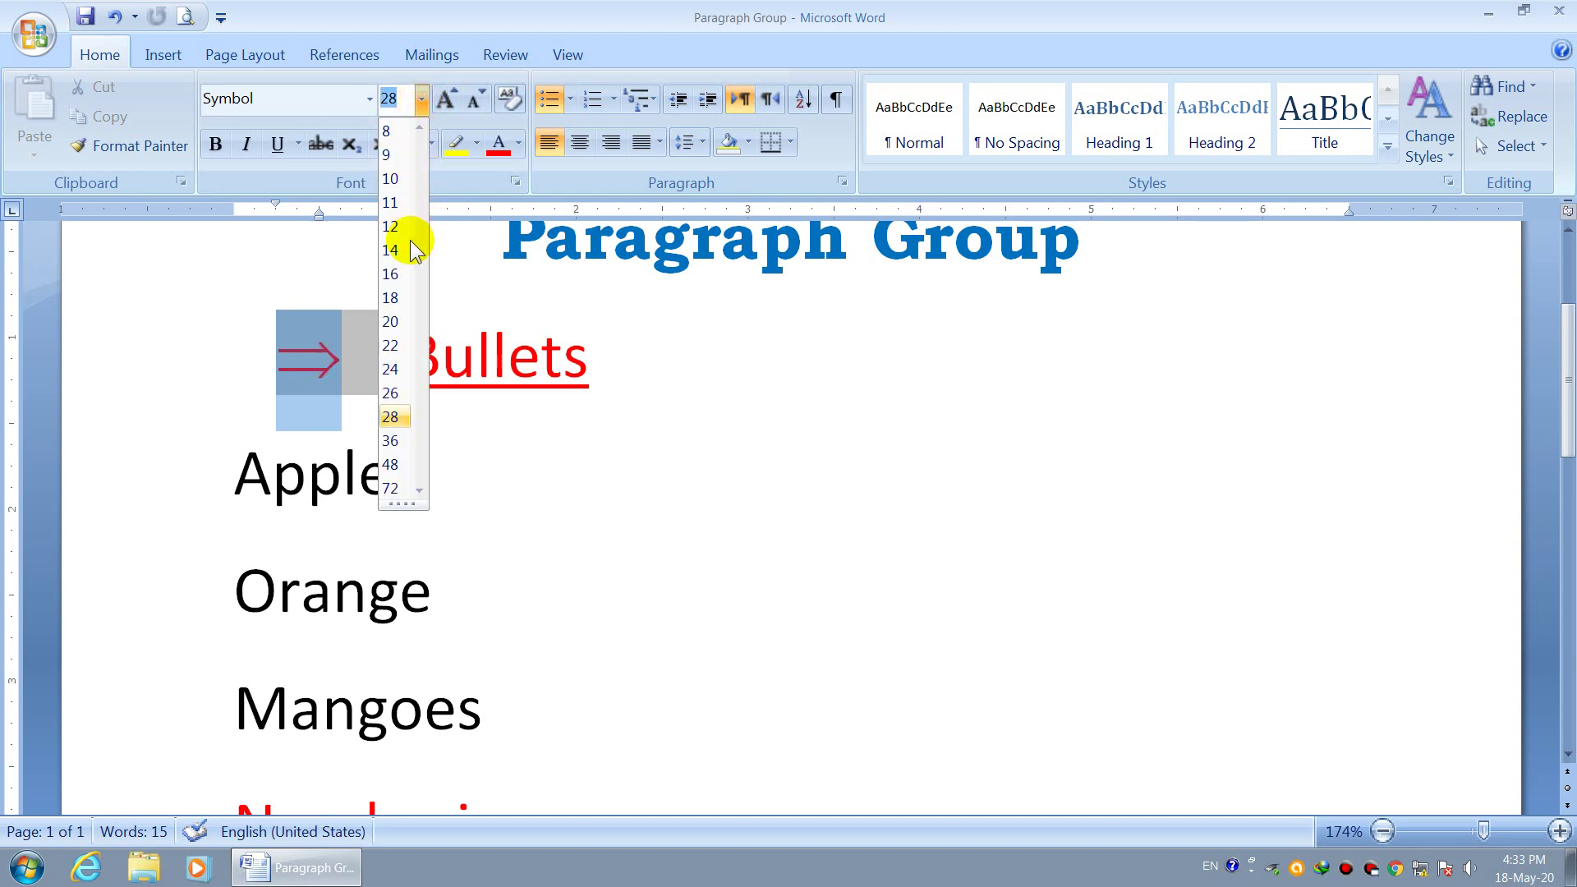
pyautogui.click(397, 297)
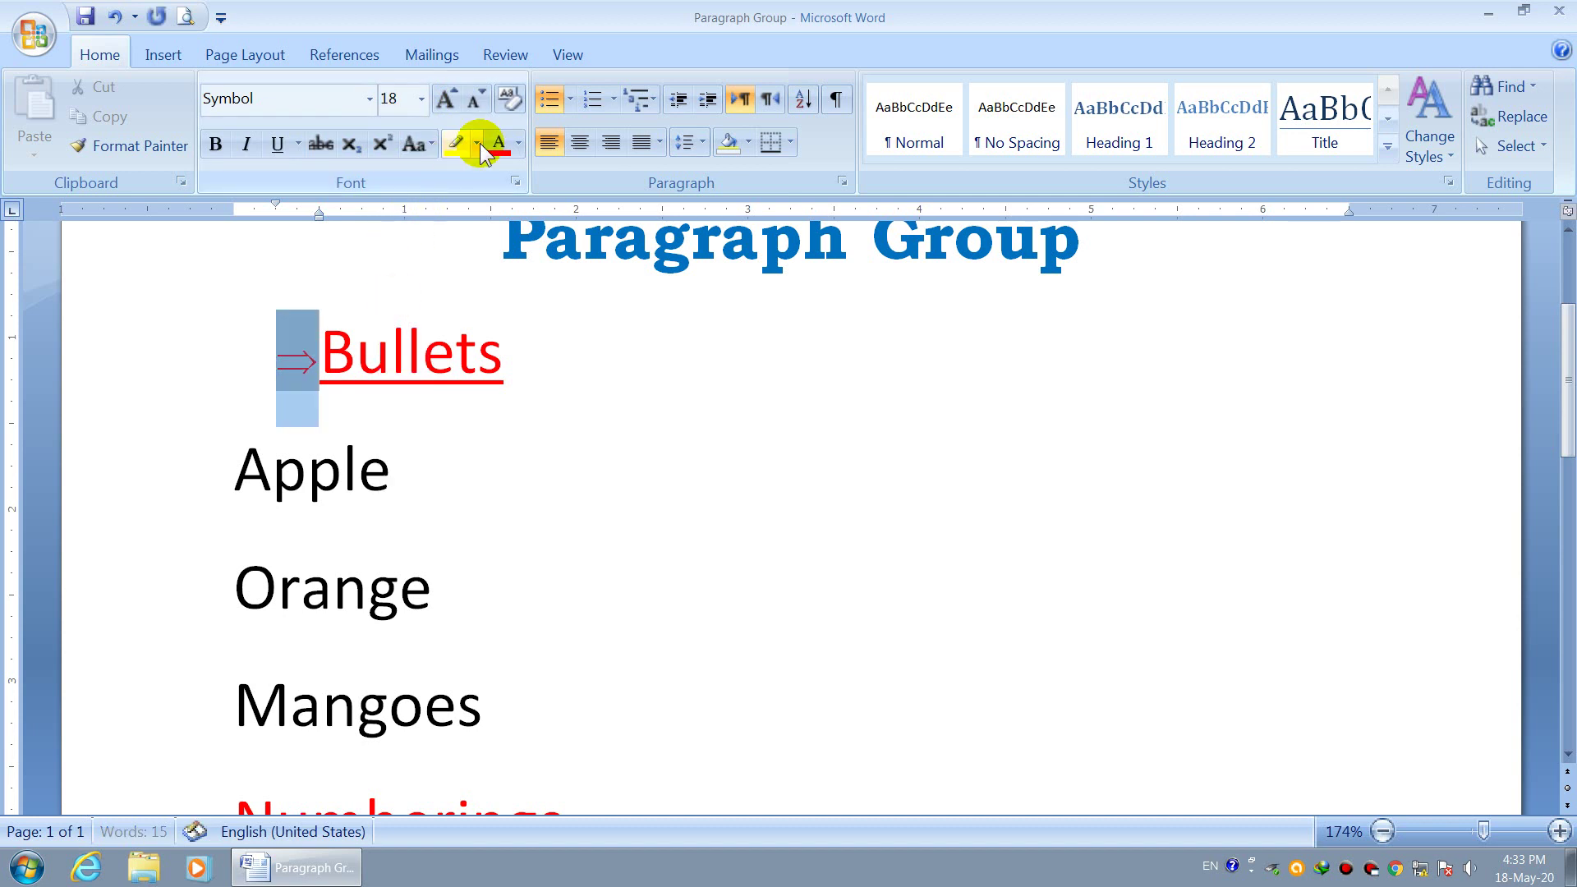
pyautogui.click(518, 142)
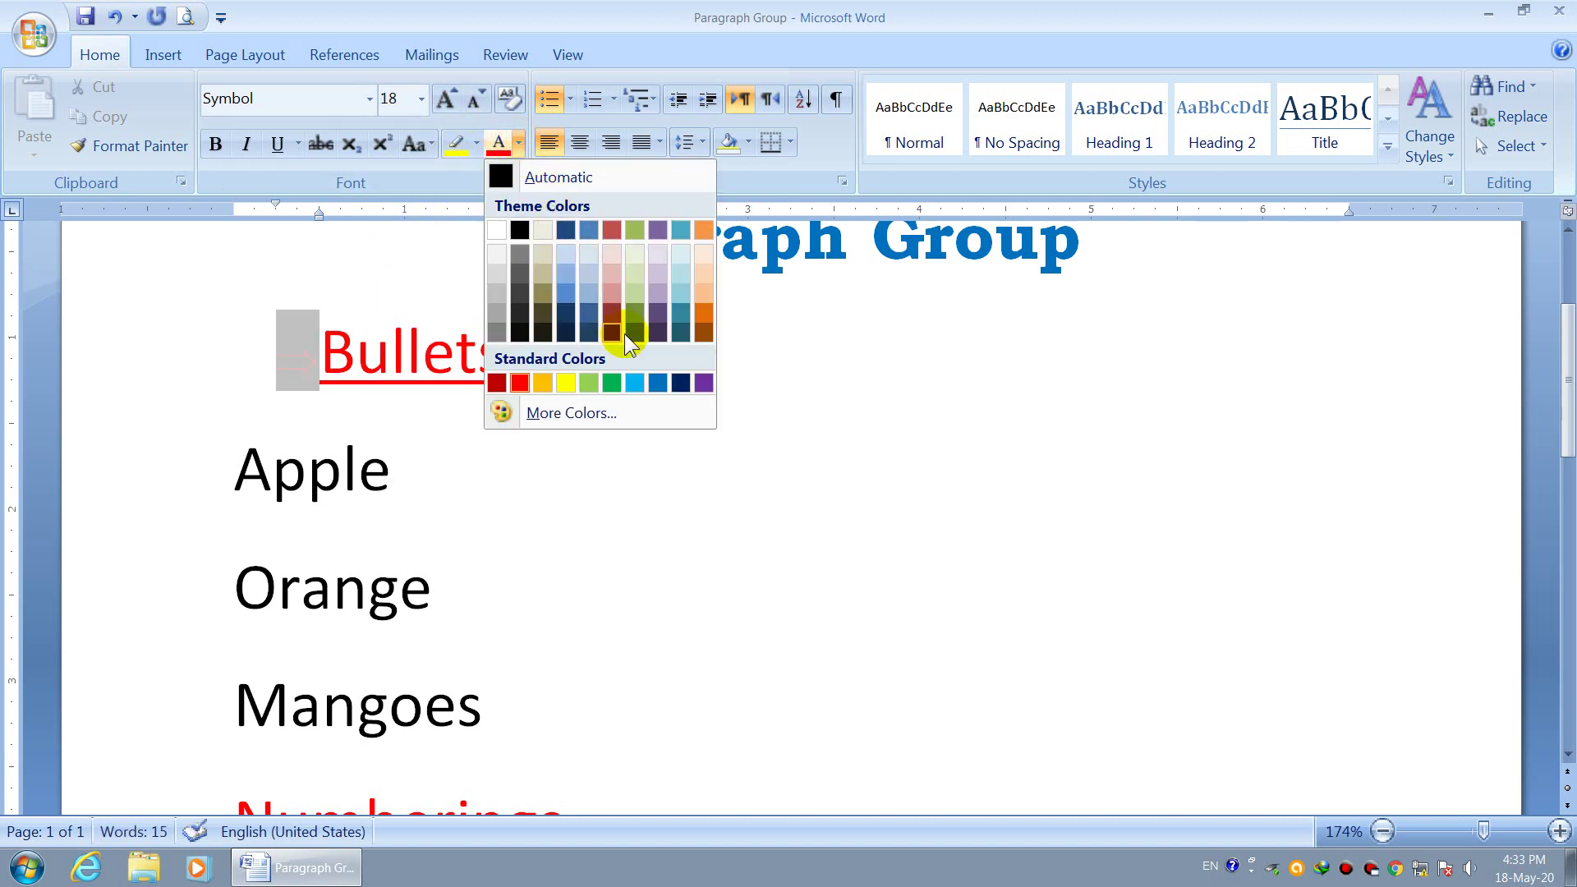
pyautogui.click(657, 386)
pyautogui.click(514, 345)
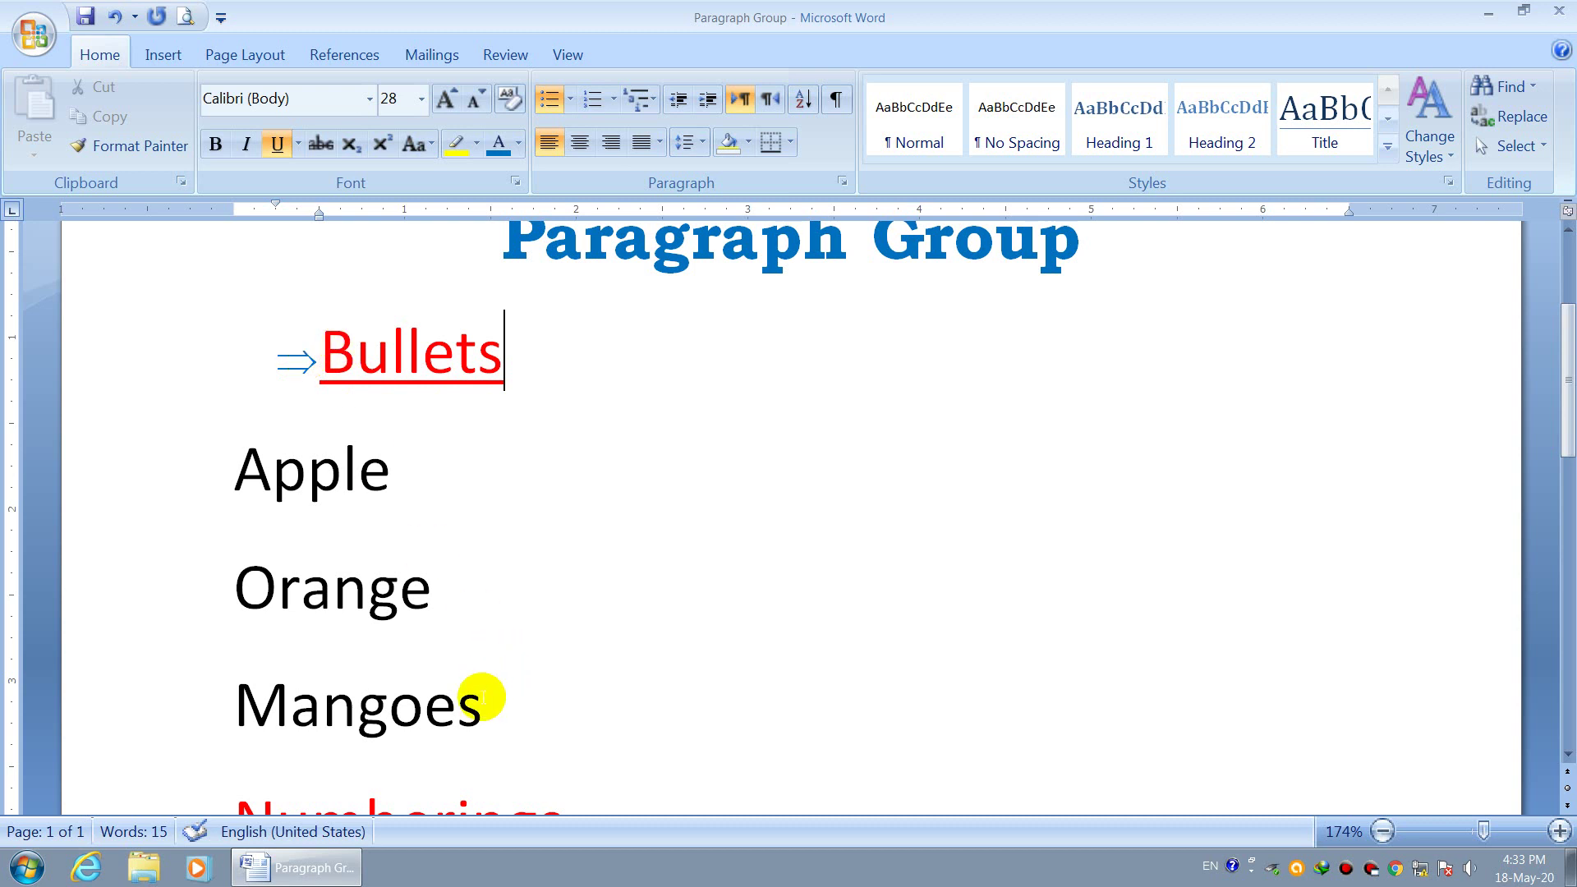
# Choose the Symbol font's asterisk (character code 42) as a new bullet for the Apple, Orange and Mangoes lines.
pyautogui.moveTo(482, 700); pyautogui.dragTo(233, 521)
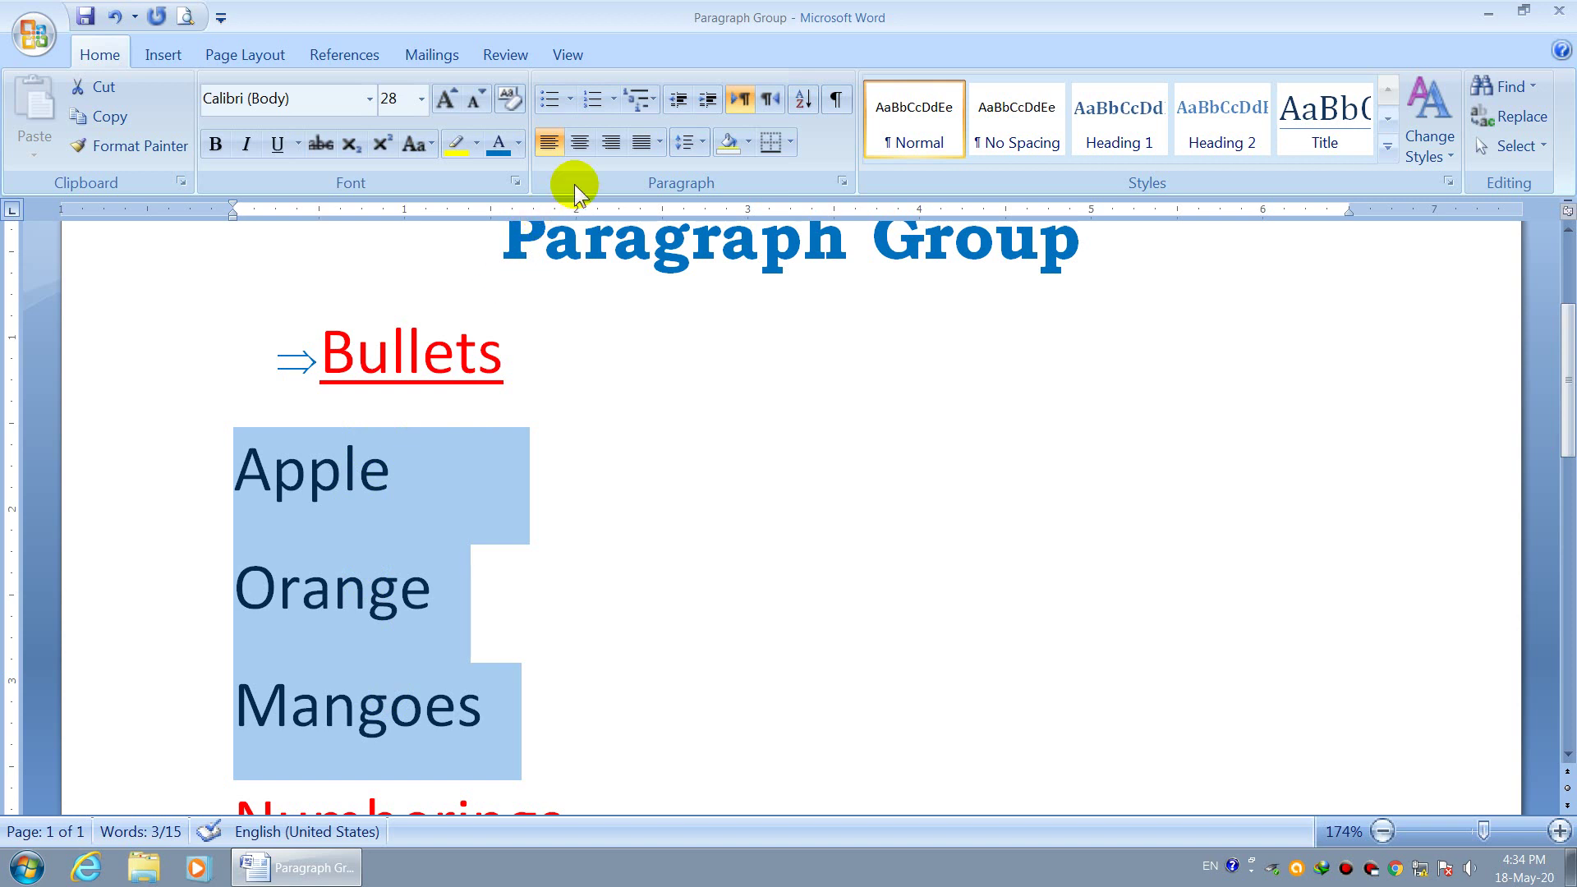
pyautogui.click(573, 105)
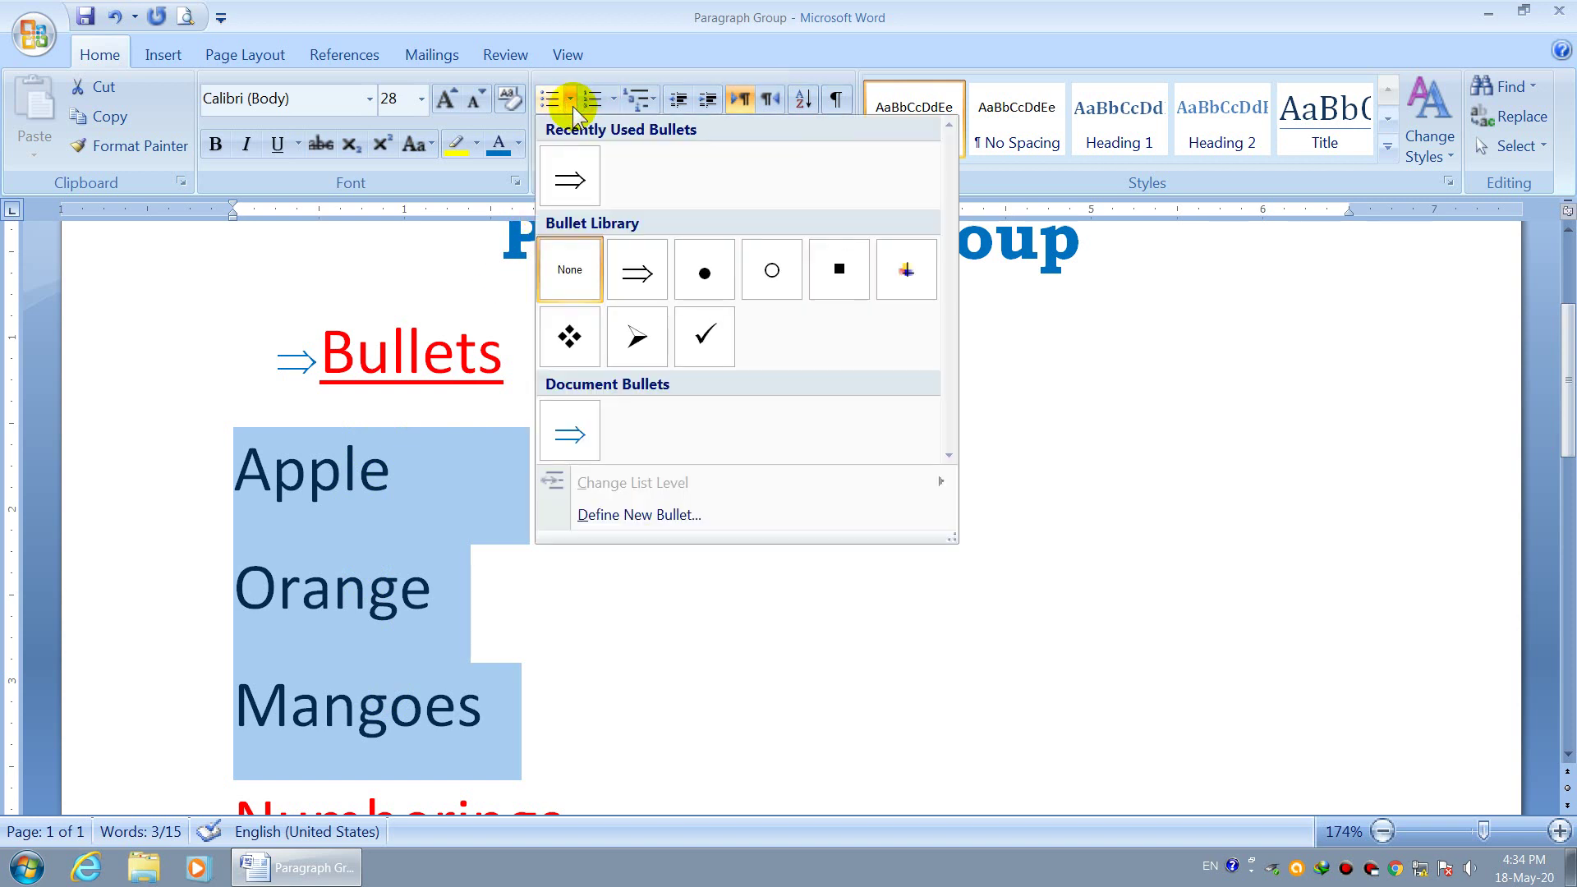
pyautogui.click(784, 514)
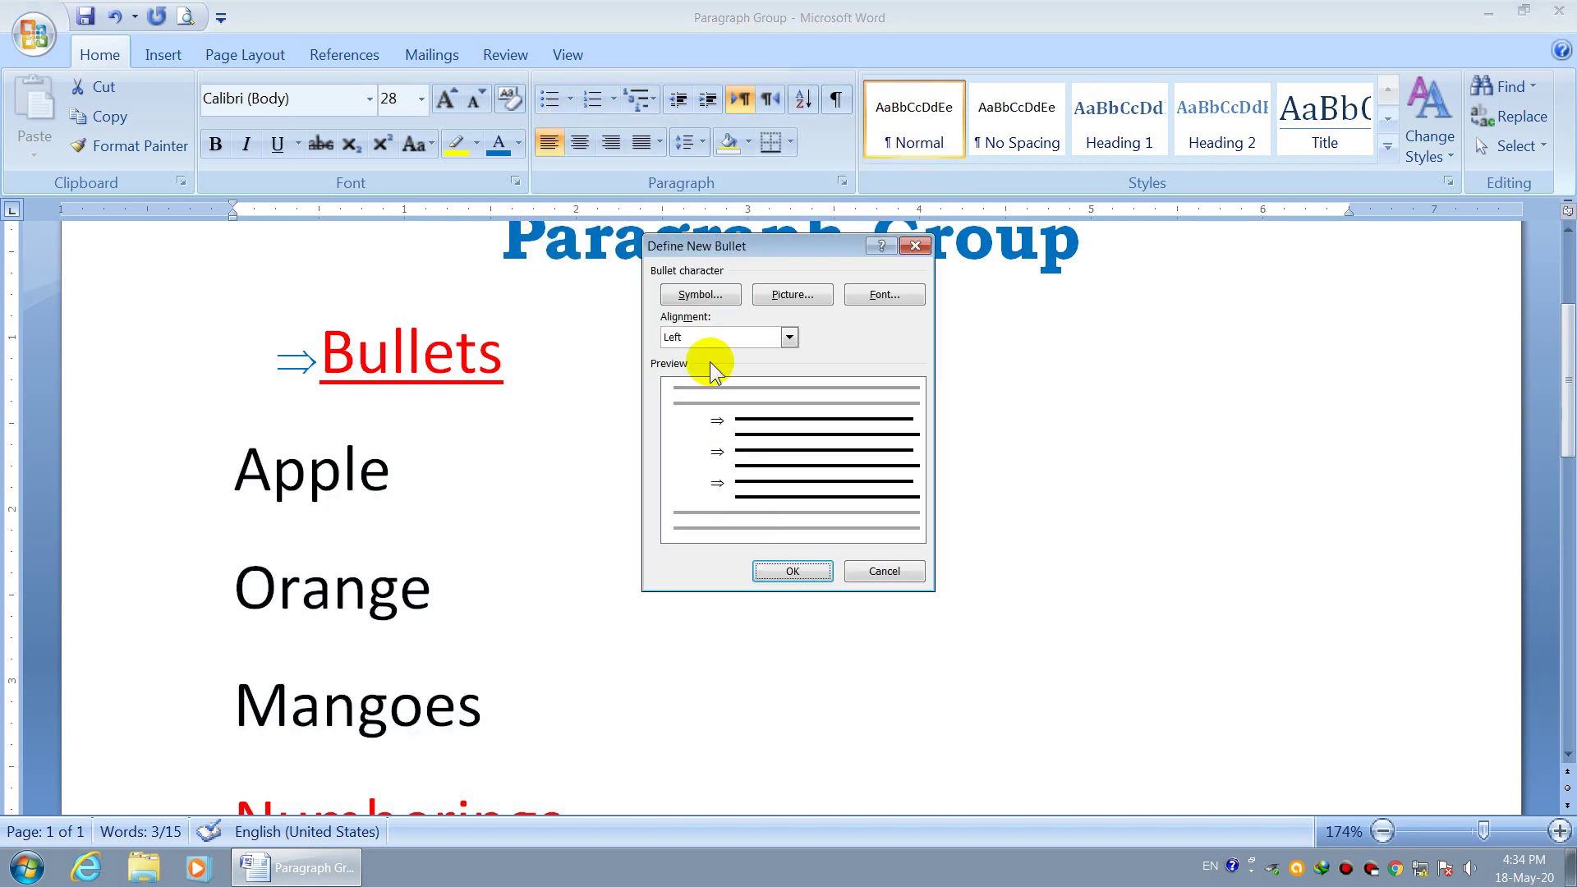
pyautogui.click(706, 297)
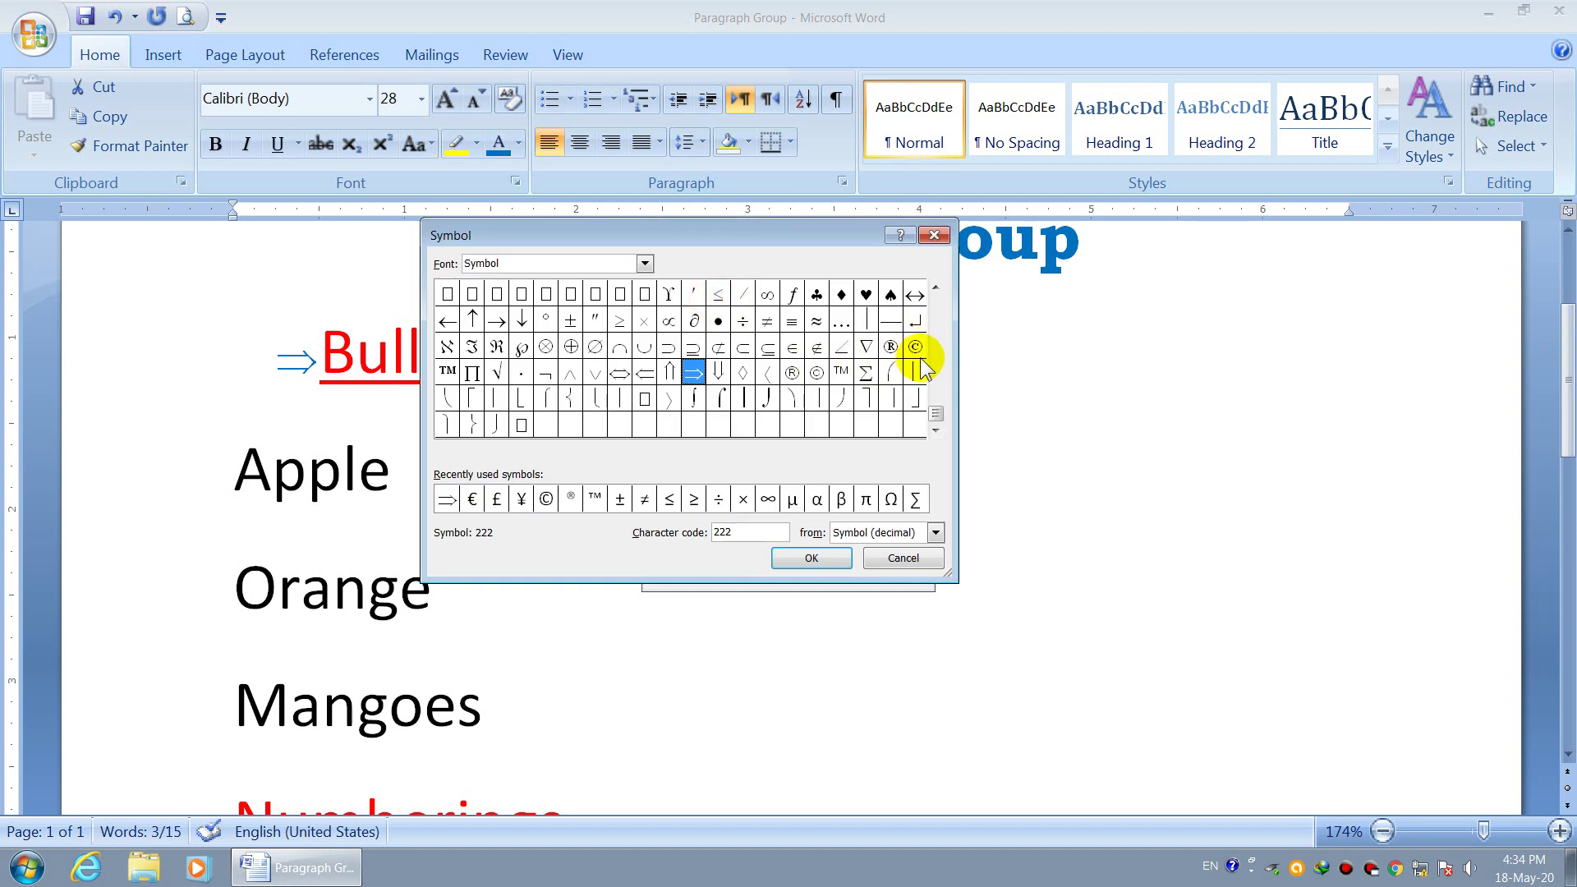
pyautogui.click(935, 286)
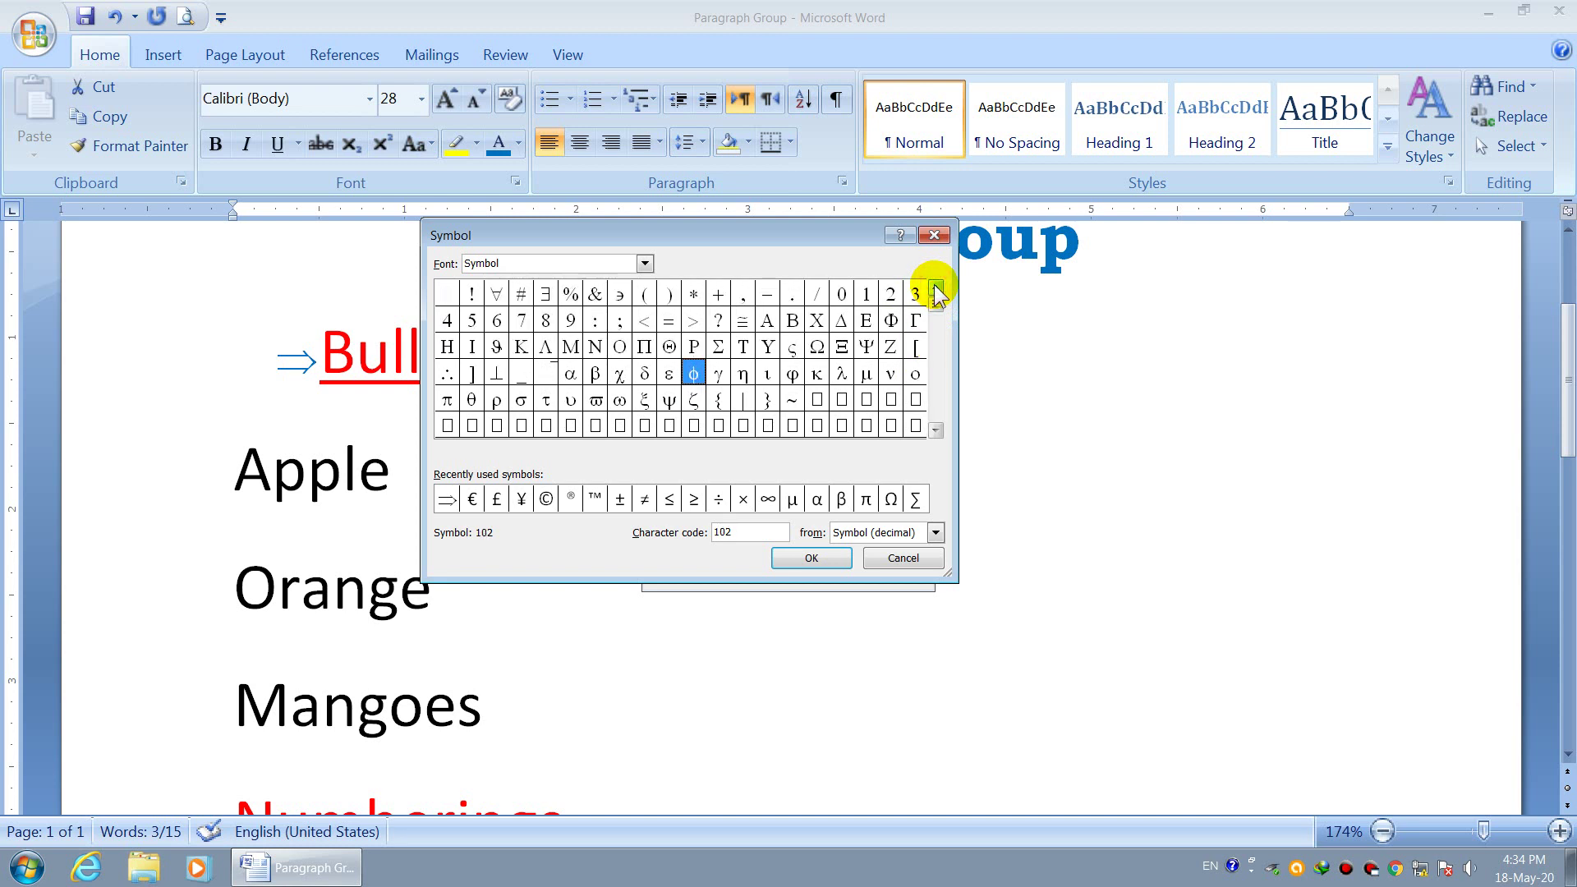
pyautogui.click(696, 294)
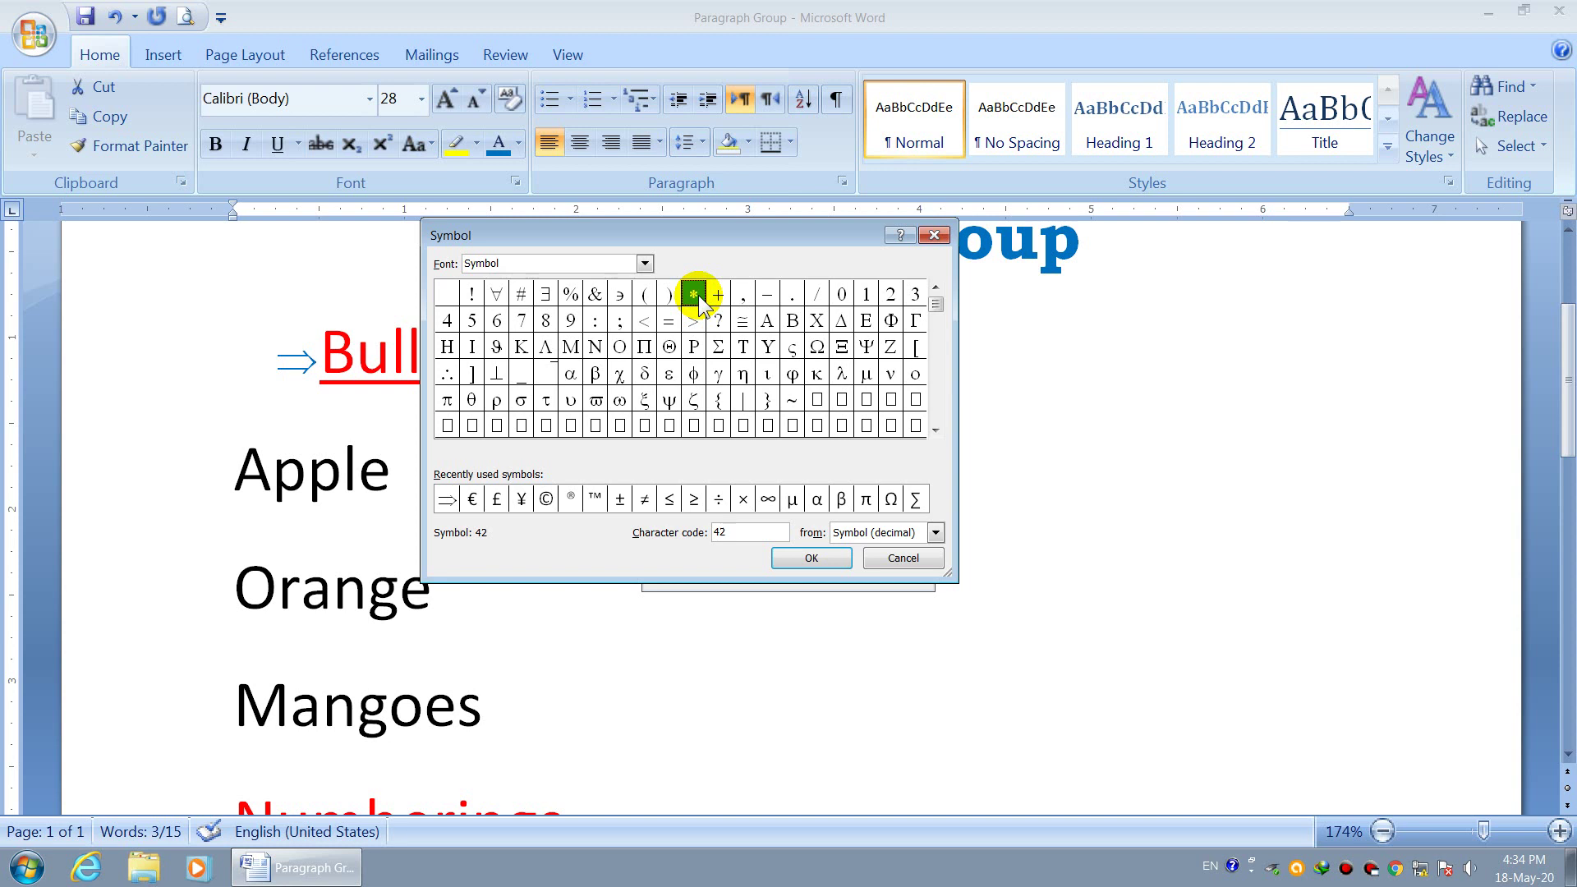
pyautogui.click(812, 559)
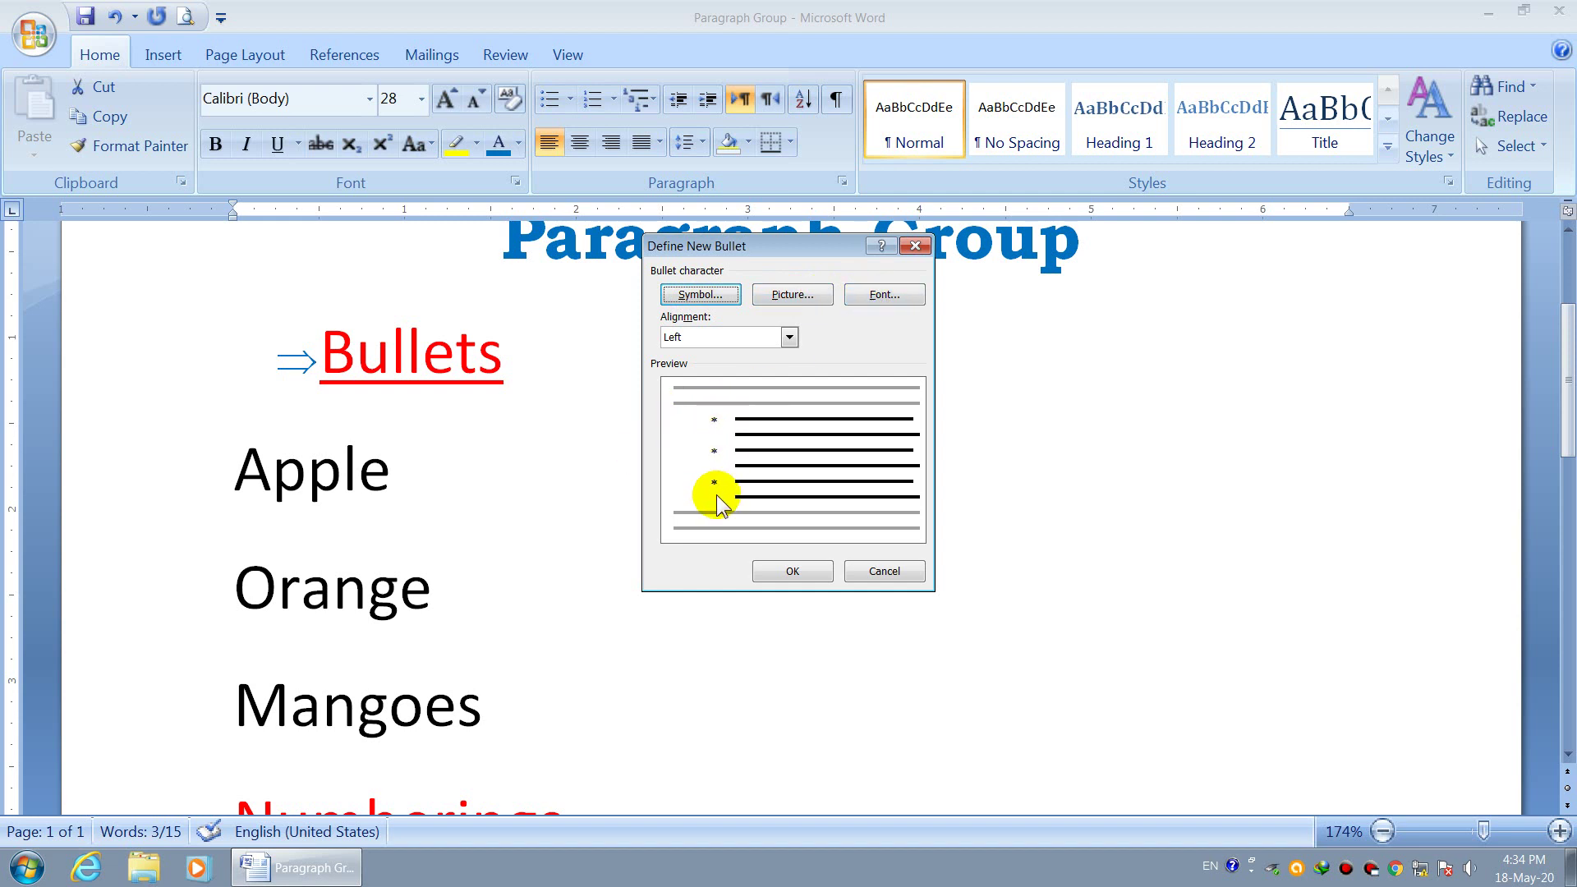
# Set the new asterisk bullet's font size to 16 and its colour to standard orange, and apply it to the three fruit lines.
pyautogui.click(884, 294)
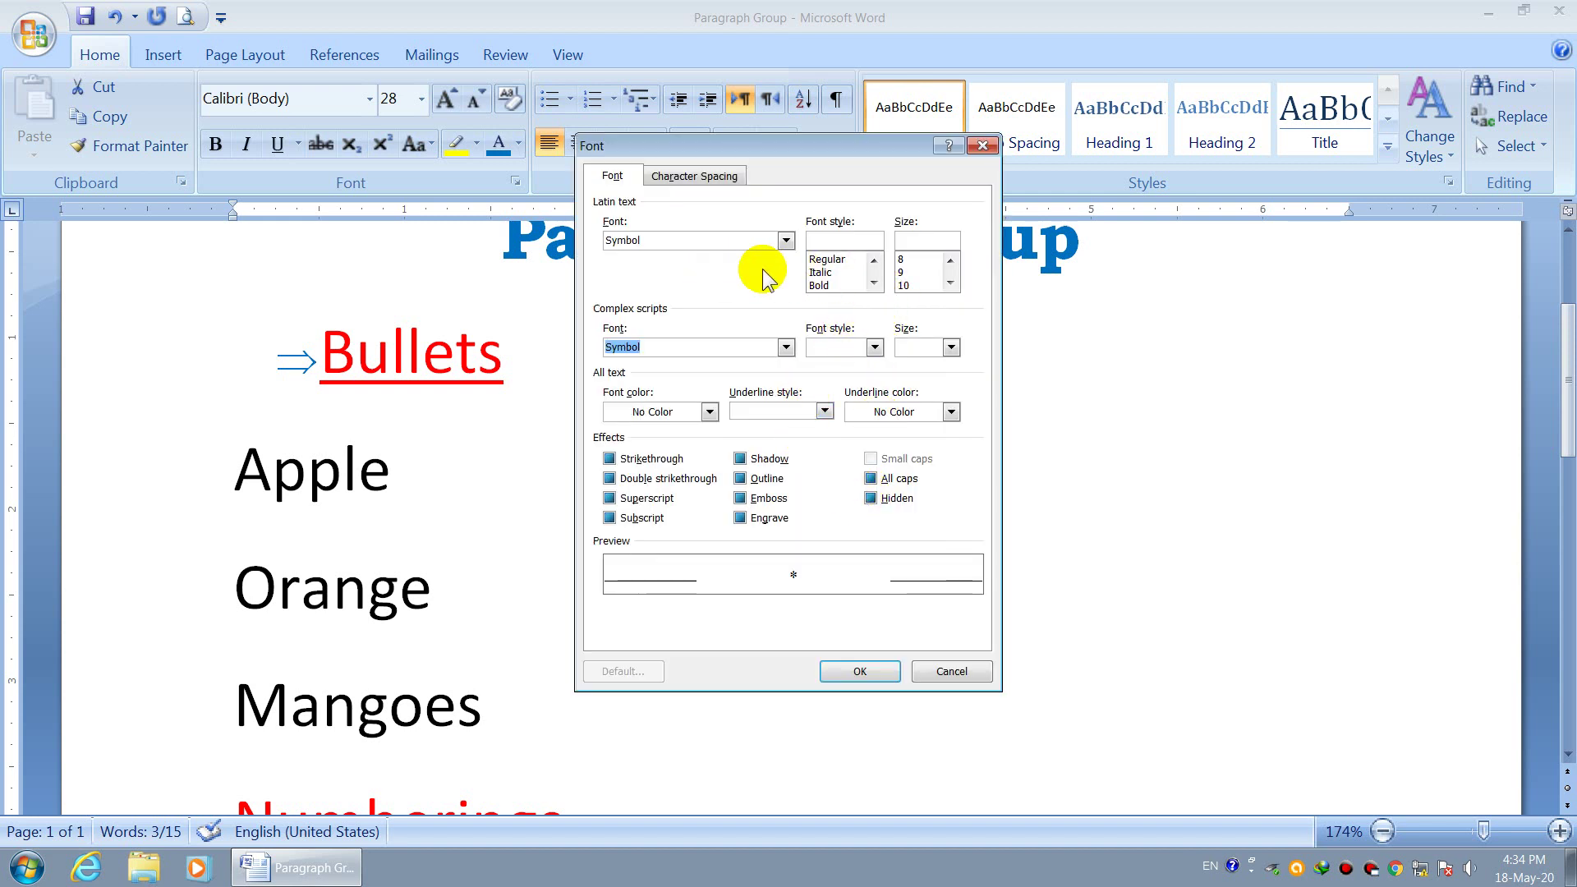
pyautogui.click(951, 284)
pyautogui.click(951, 283)
pyautogui.click(951, 284)
pyautogui.click(951, 284)
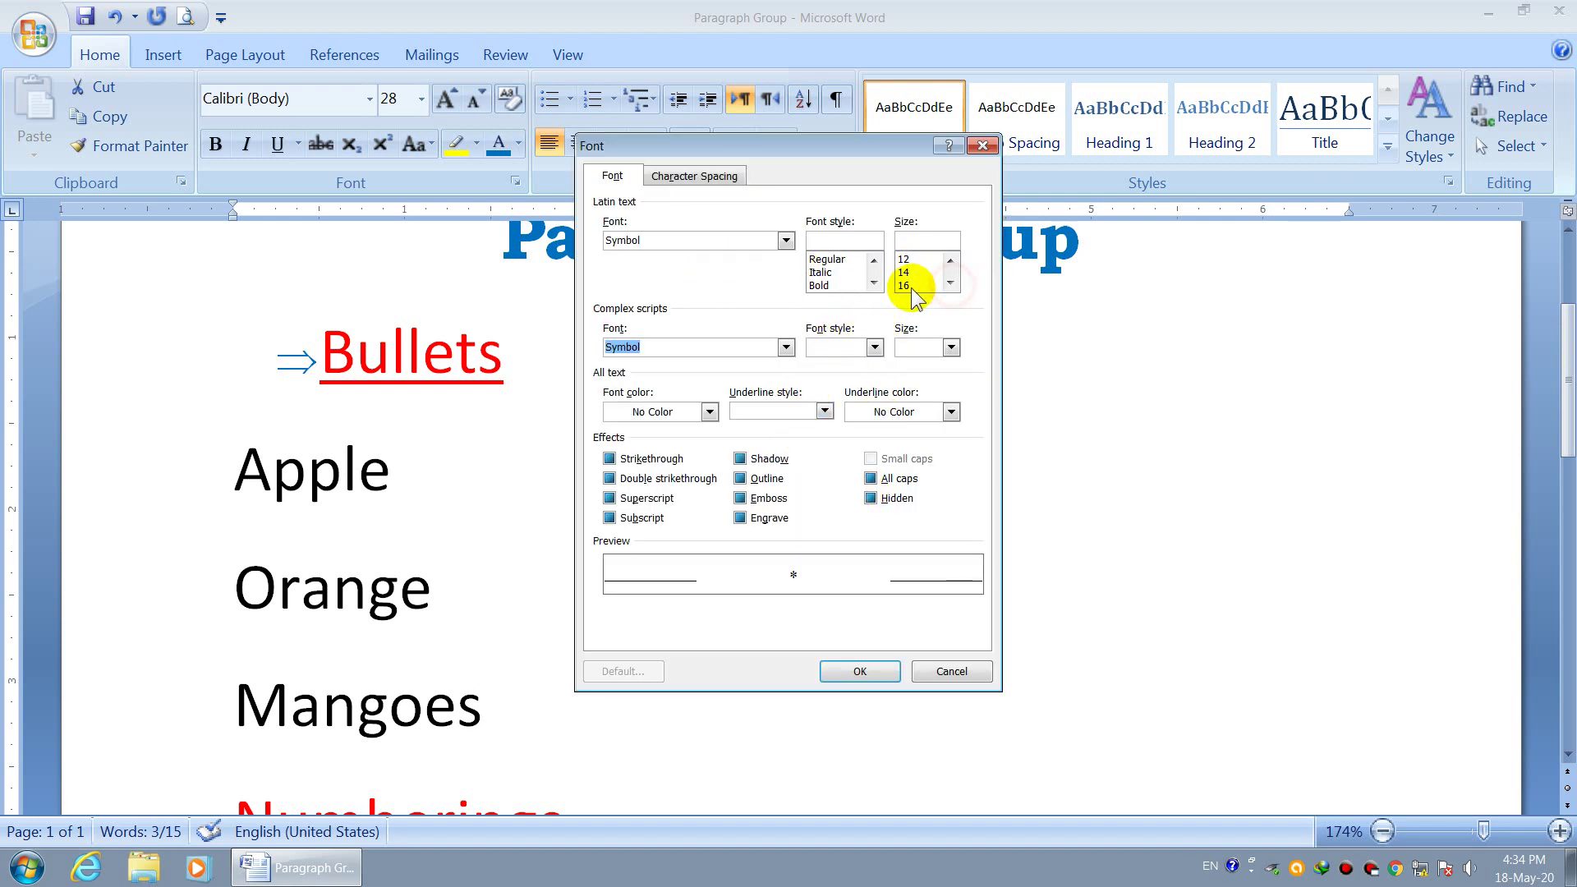
pyautogui.click(908, 285)
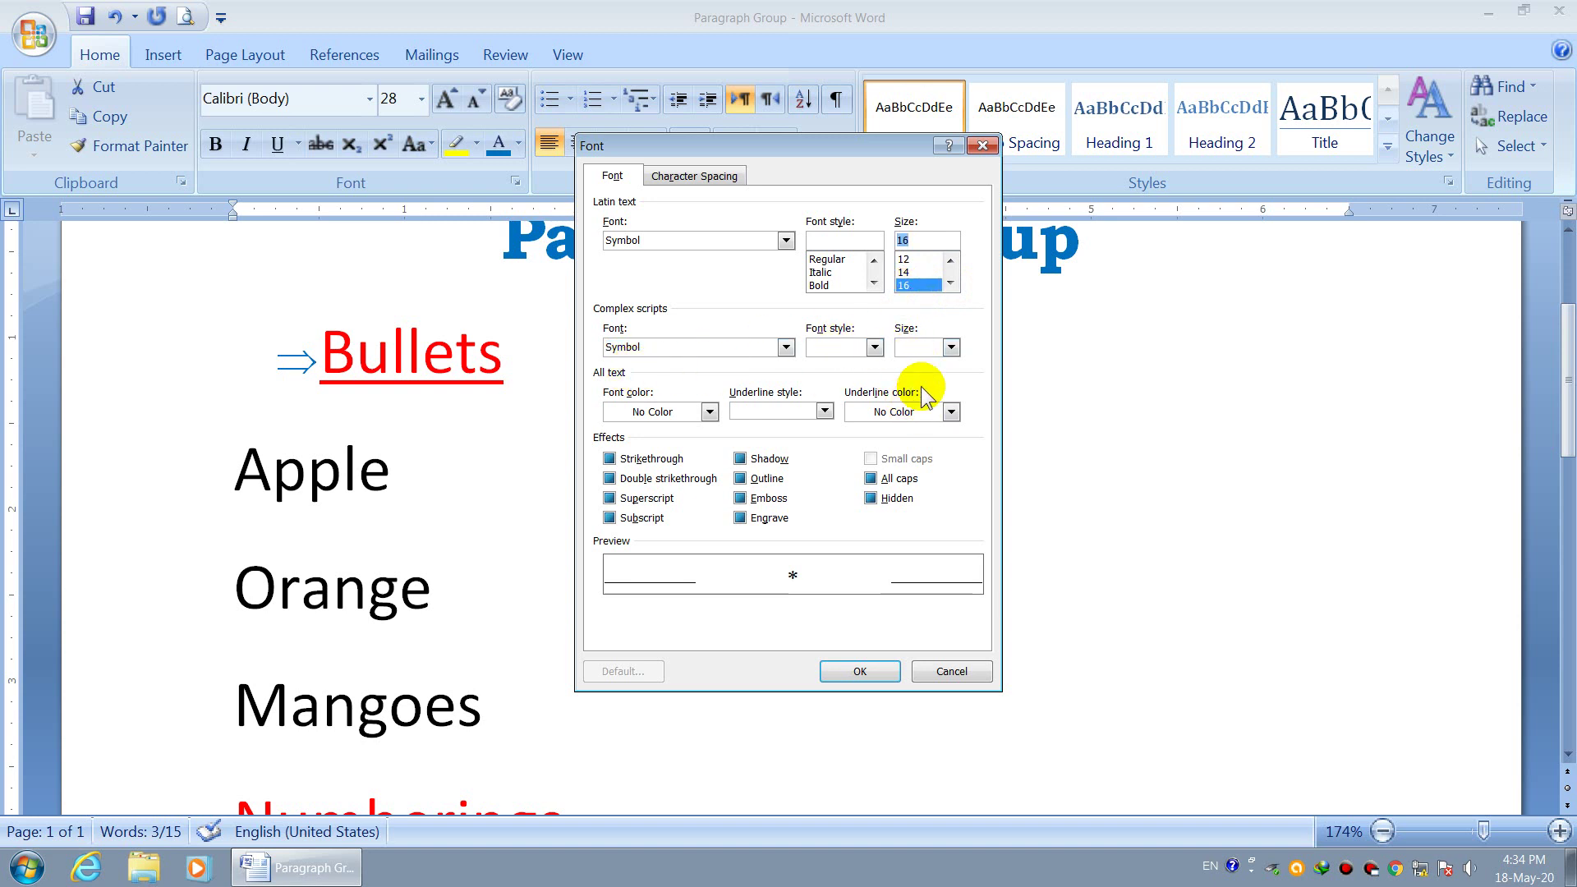
pyautogui.click(707, 412)
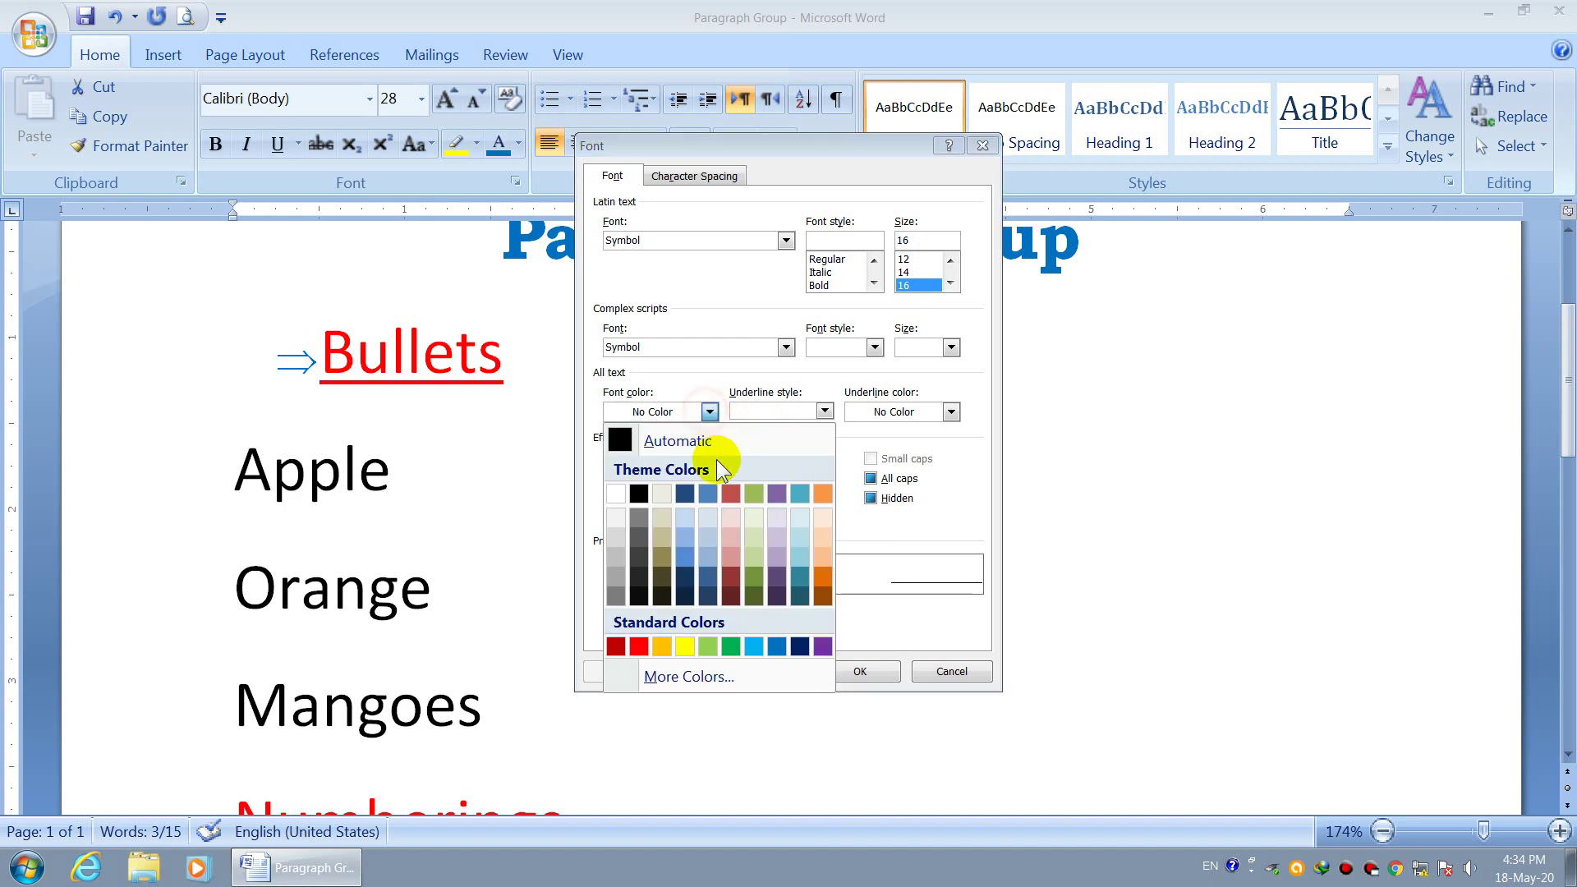
pyautogui.click(659, 648)
pyautogui.click(848, 678)
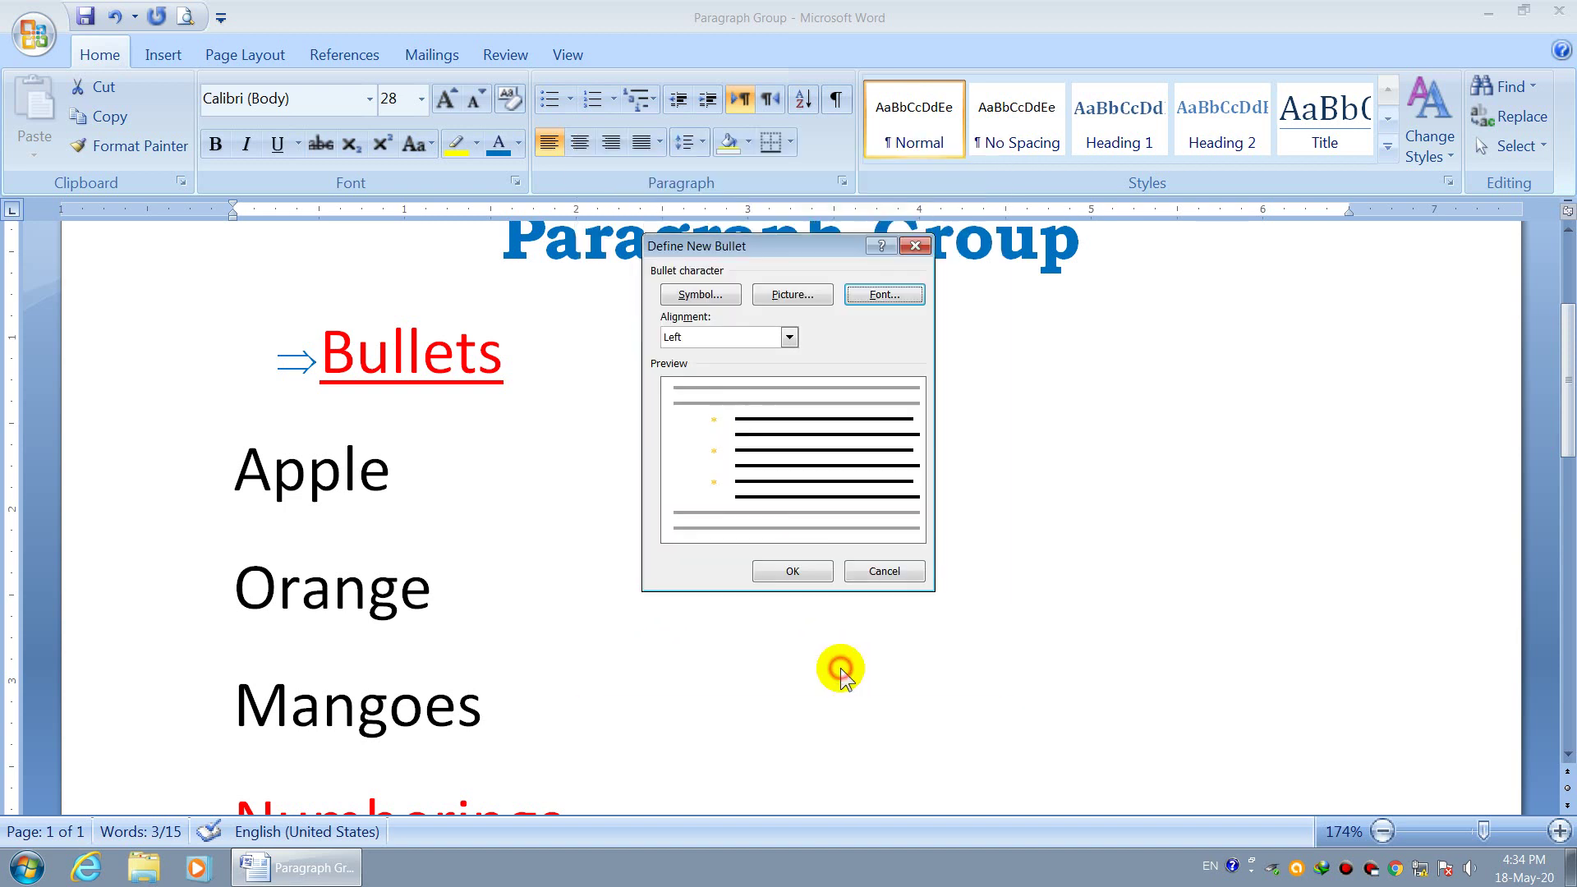
pyautogui.click(793, 569)
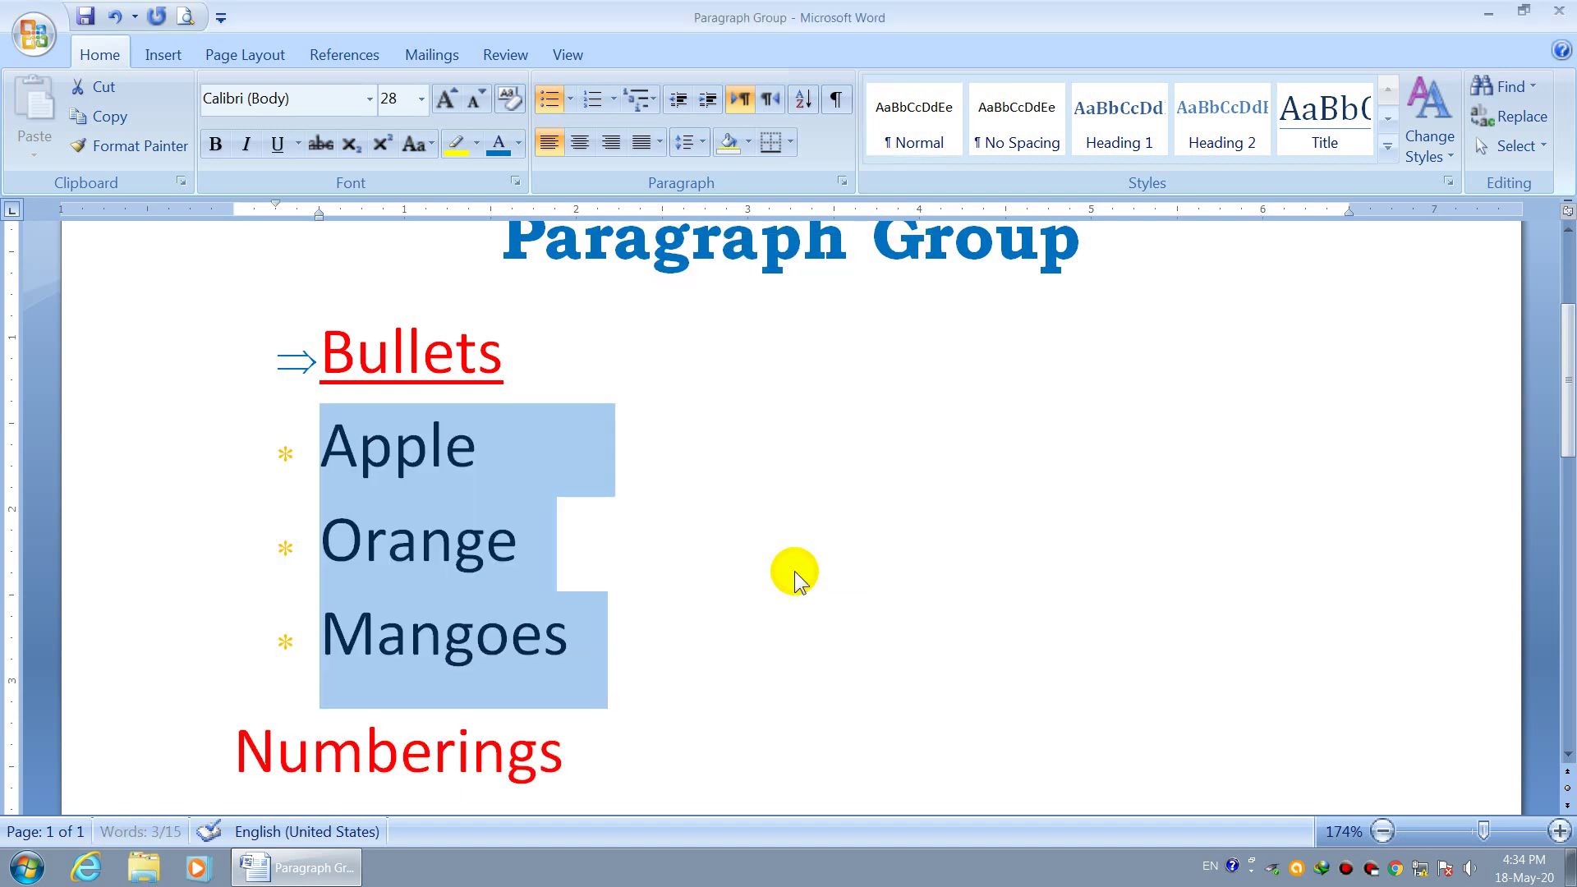
pyautogui.click(417, 457)
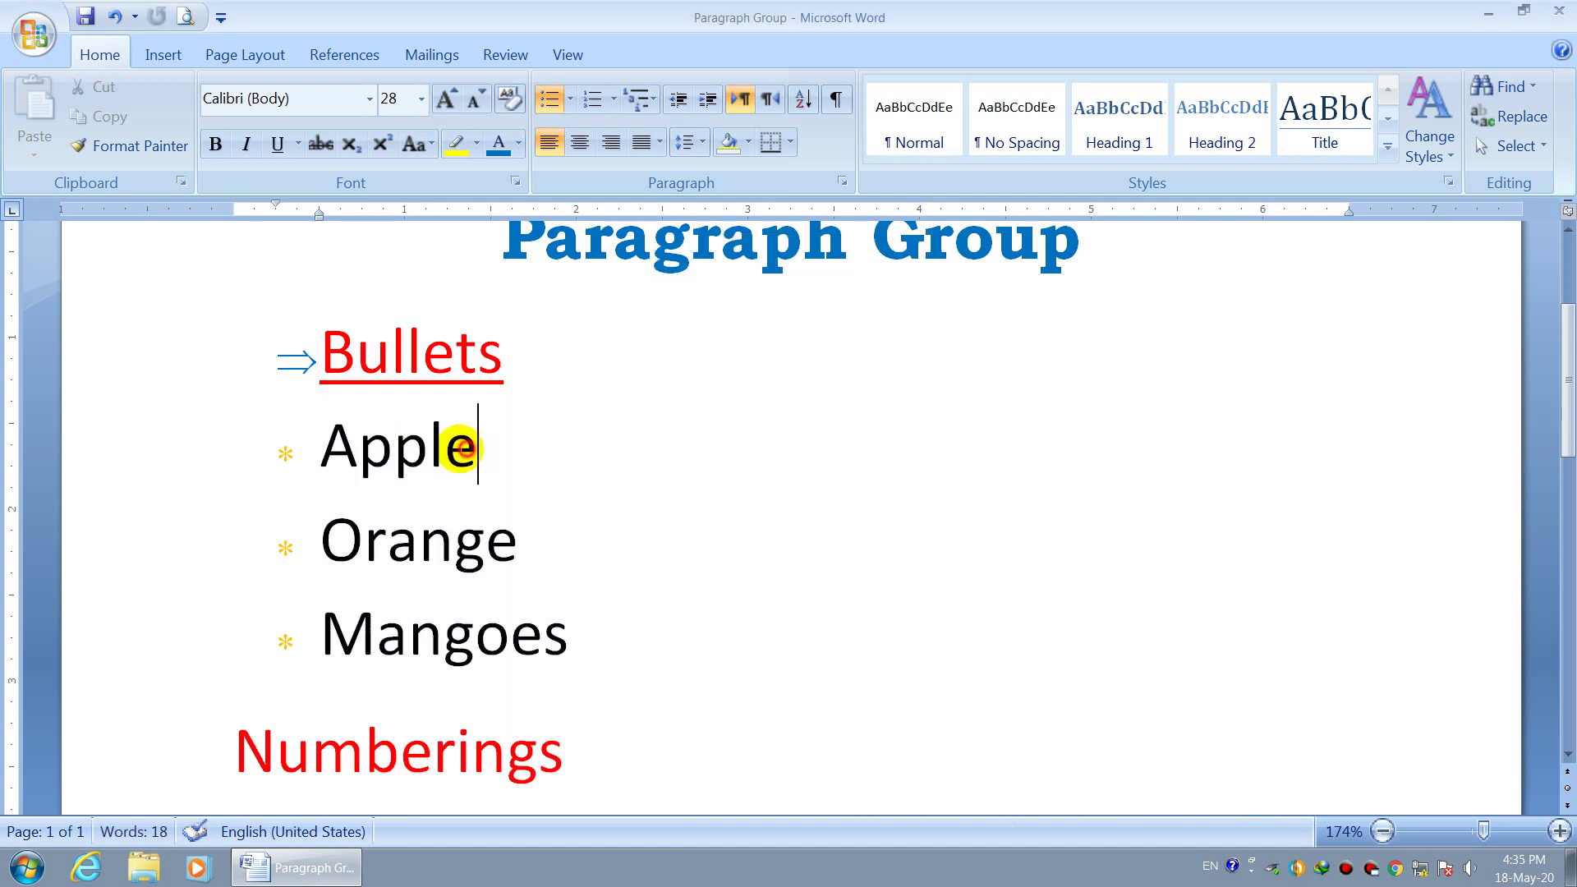
pyautogui.moveTo(478, 447); pyautogui.dragTo(331, 447)
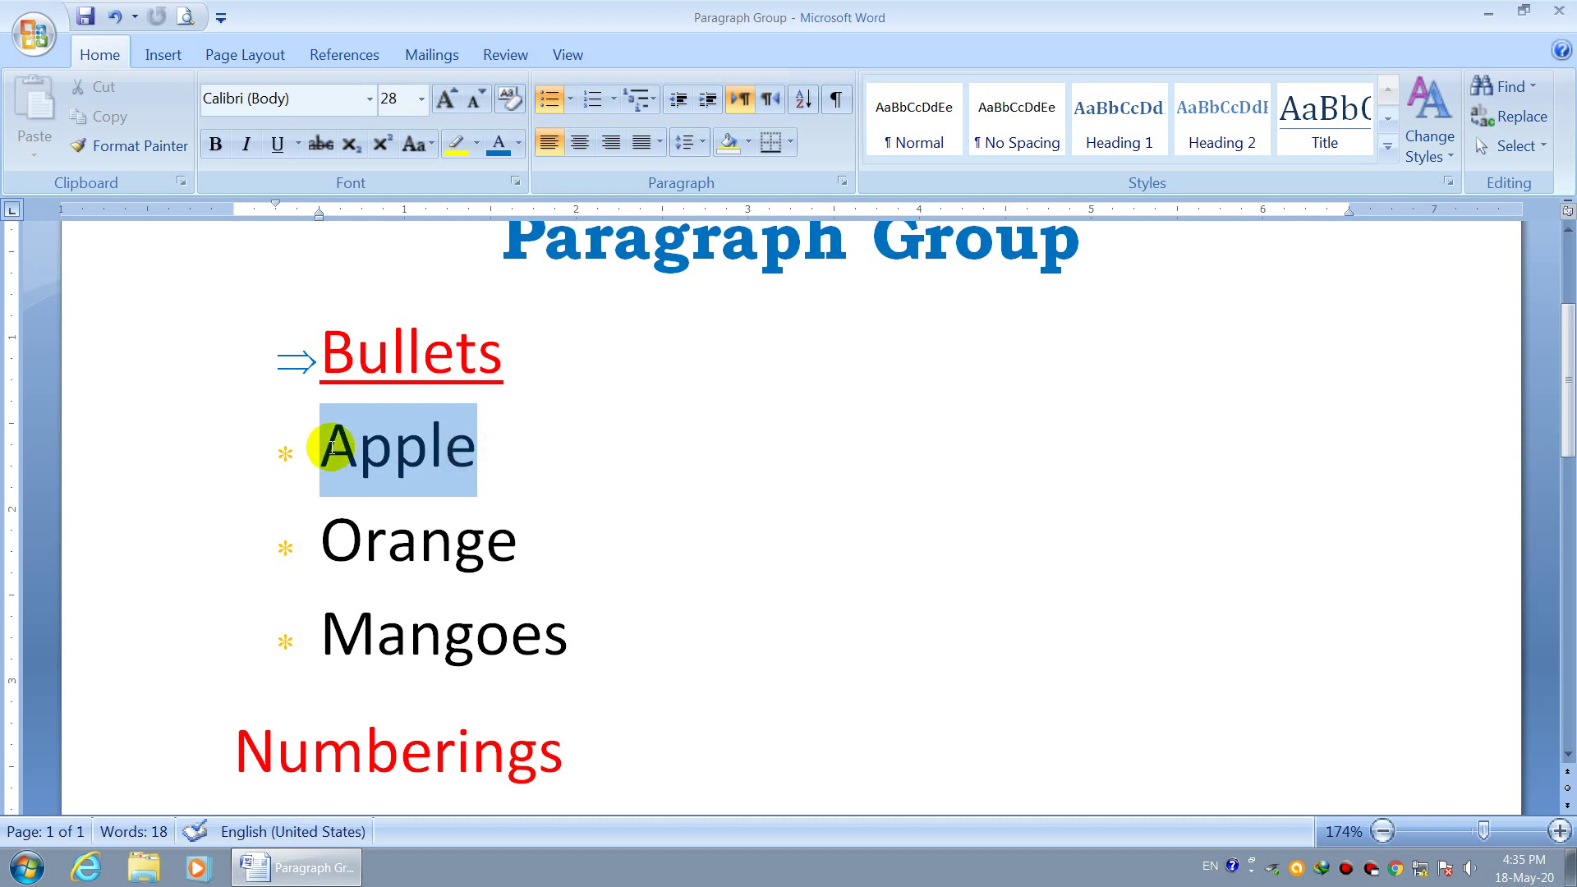
pyautogui.click(286, 452)
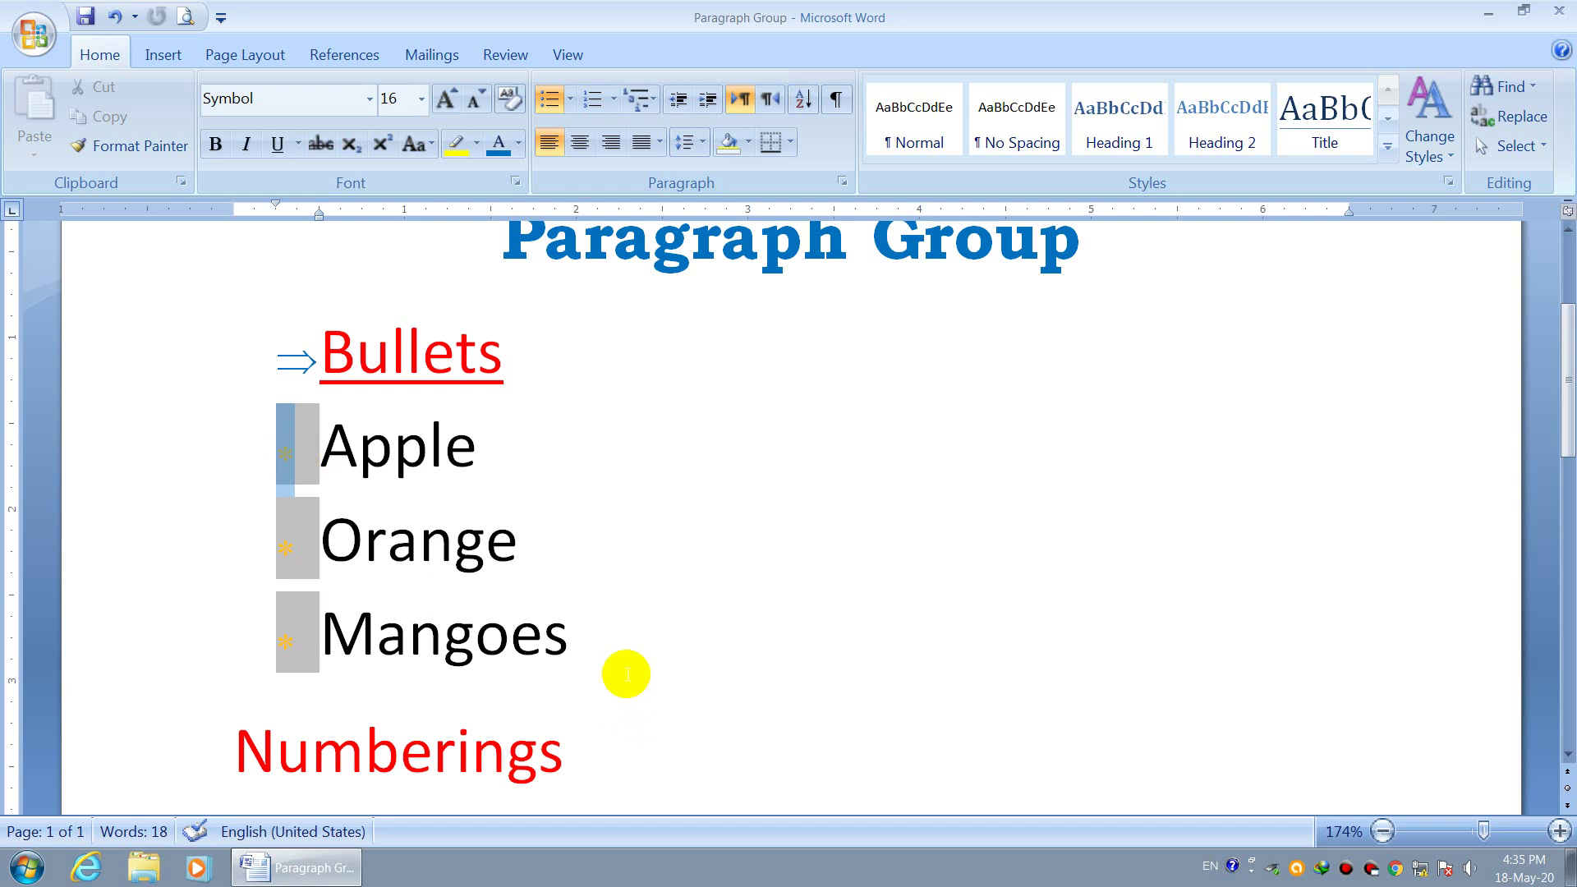
pyautogui.click(577, 639)
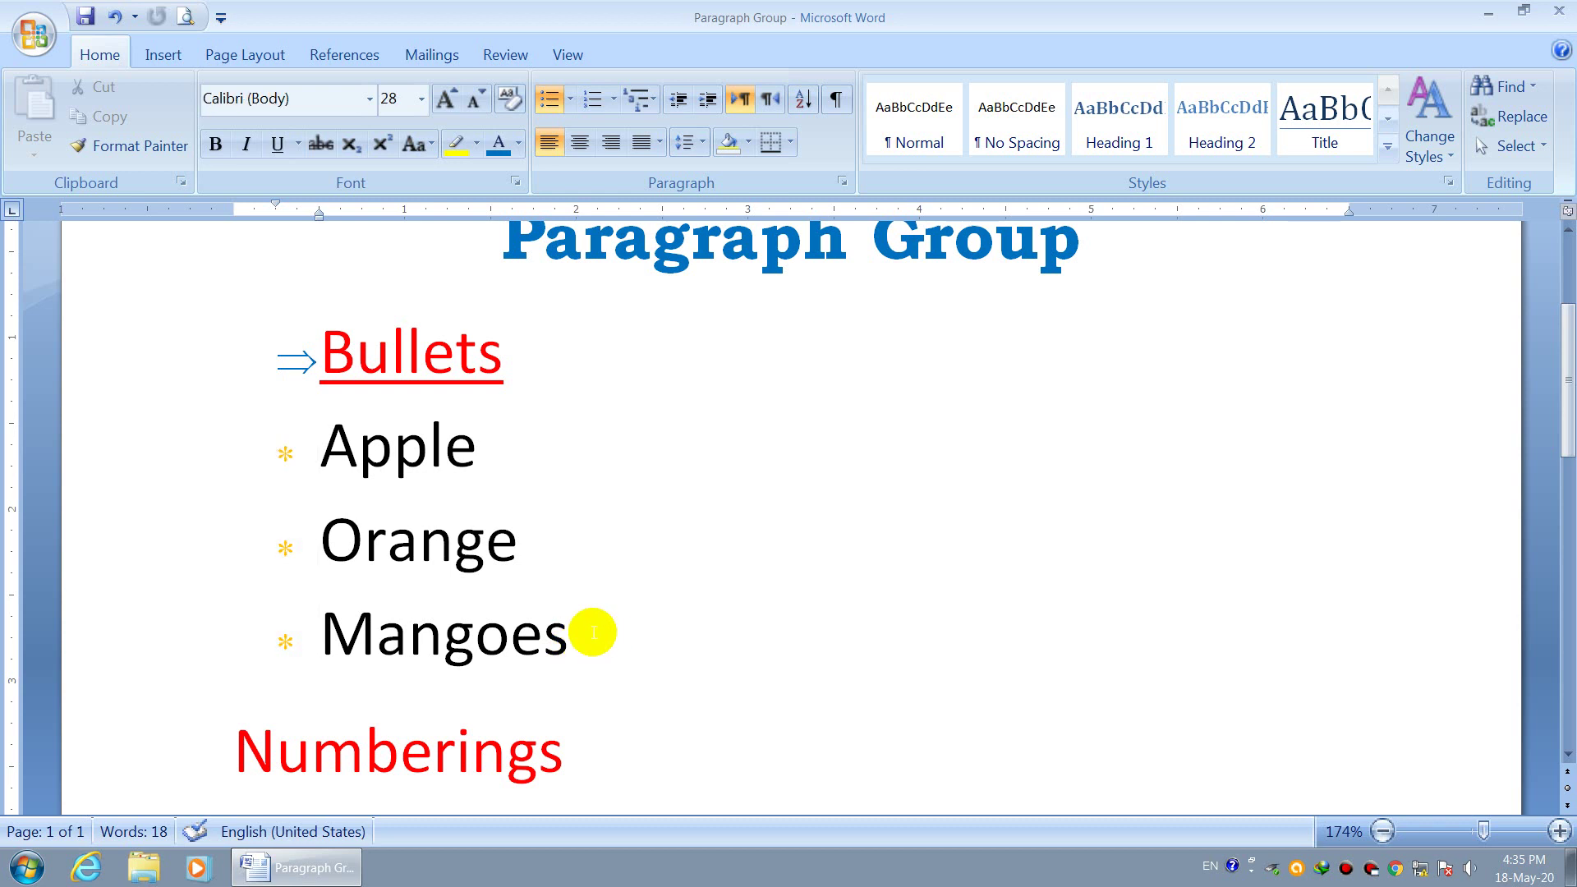
# Choose the Symbol font's asterisk (character code 42) again as a new bullet for the Apple, Orange and Mangoes lines.
pyautogui.moveTo(574, 632); pyautogui.dragTo(427, 499)
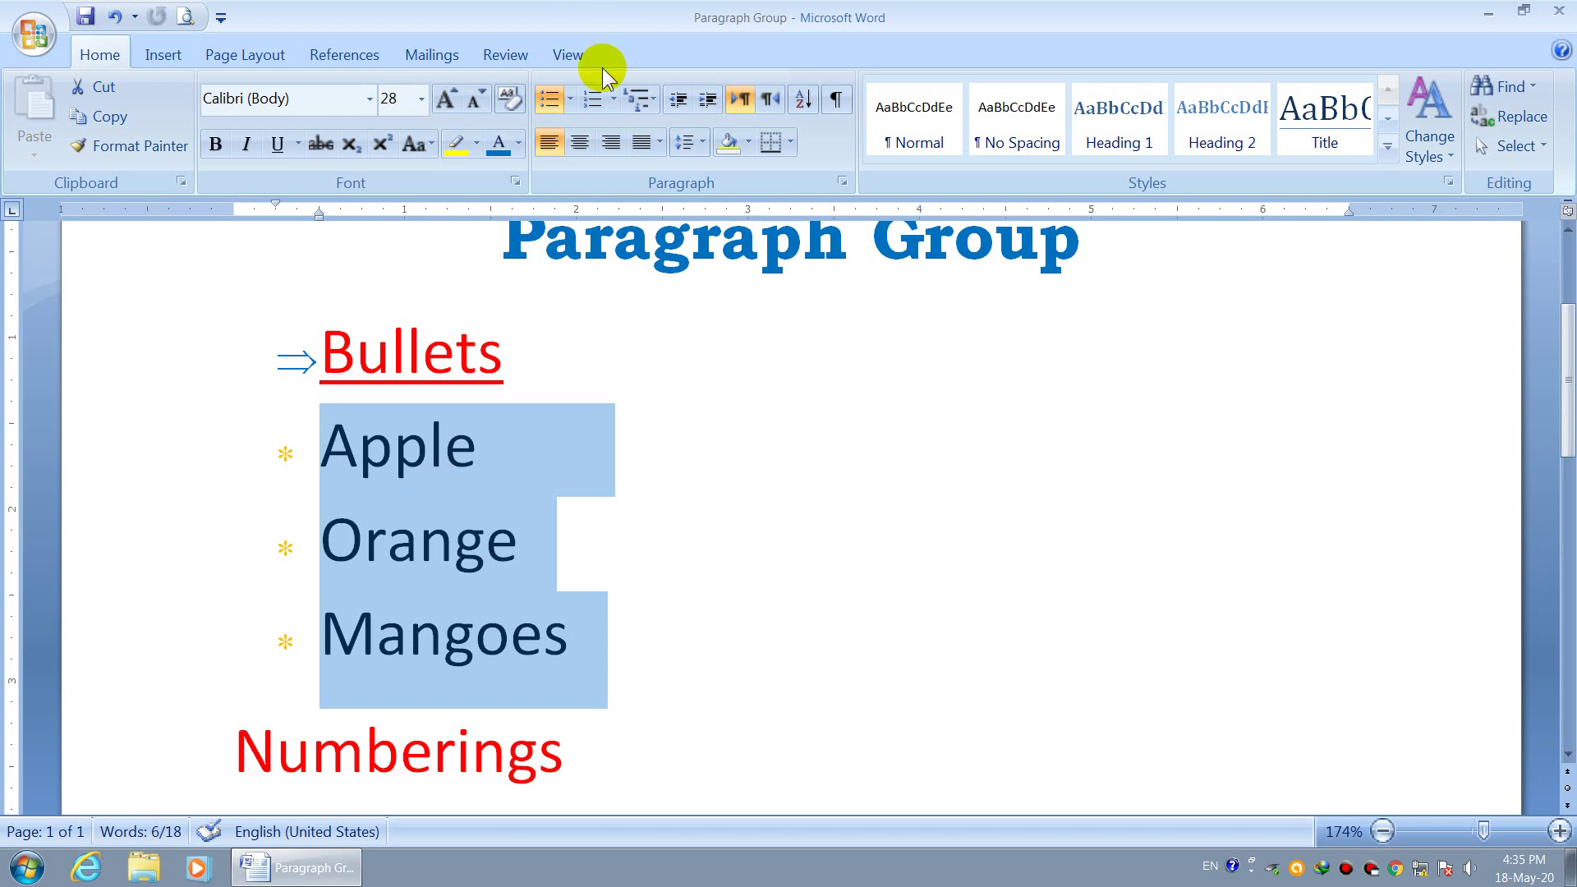
pyautogui.click(571, 97)
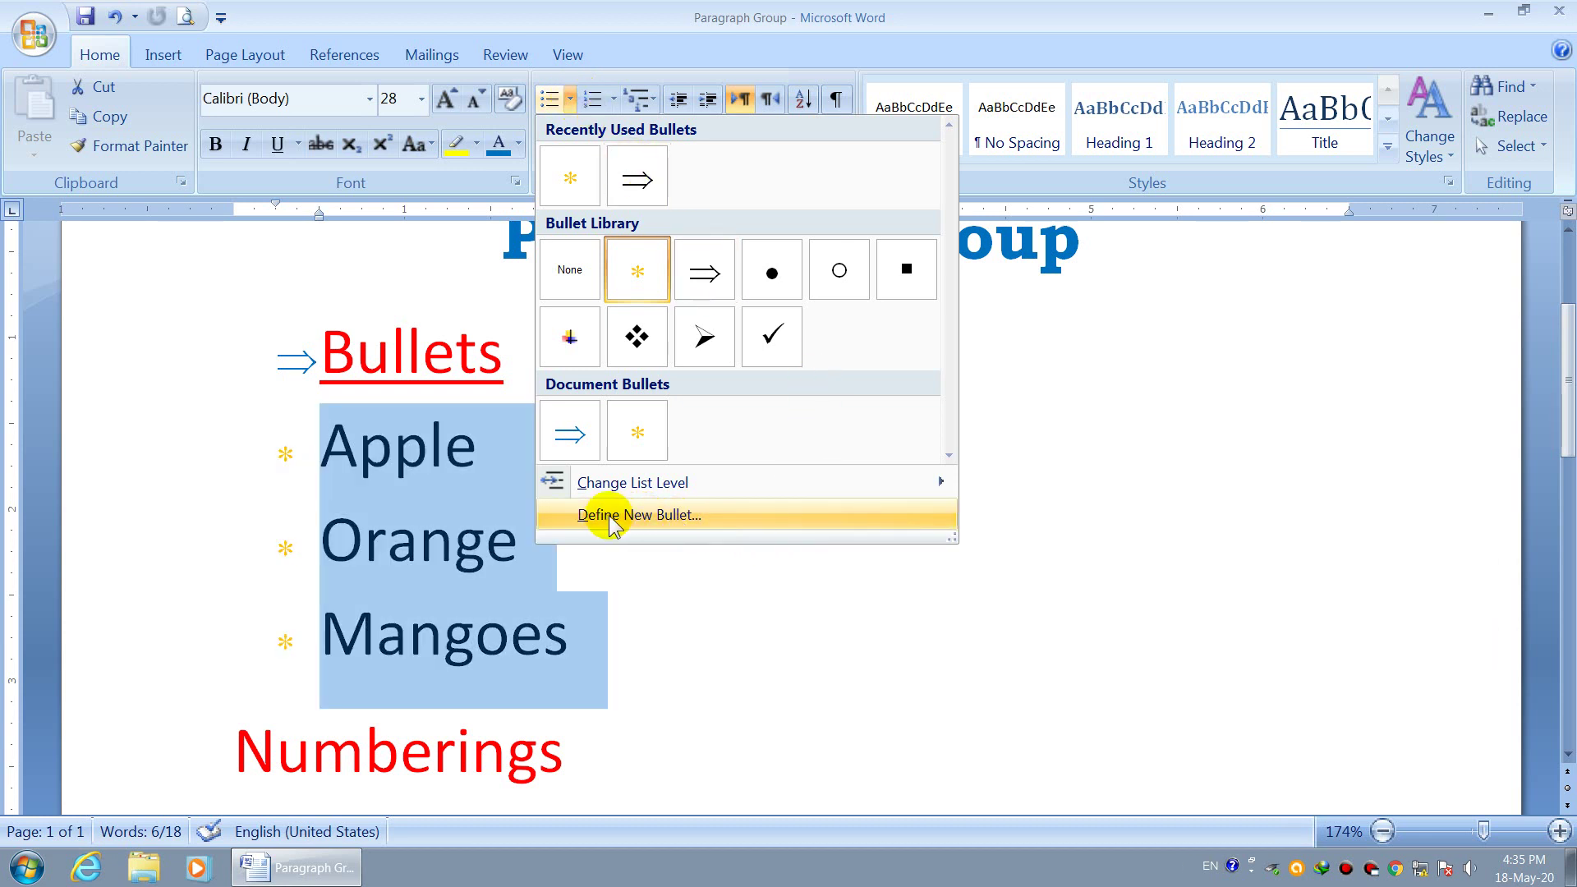
pyautogui.click(637, 515)
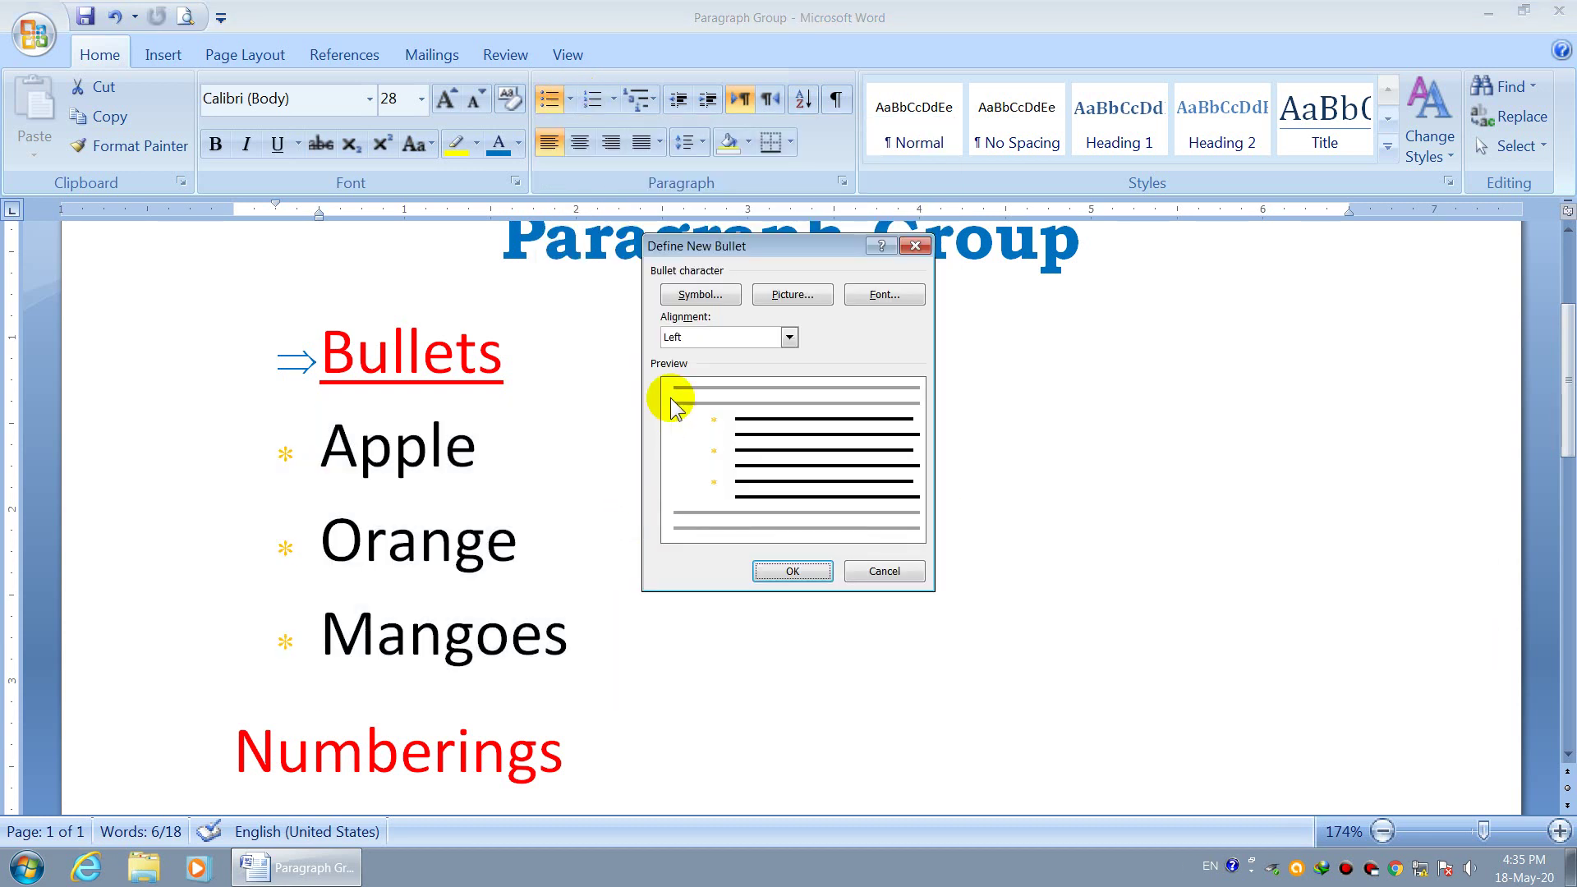
pyautogui.click(719, 297)
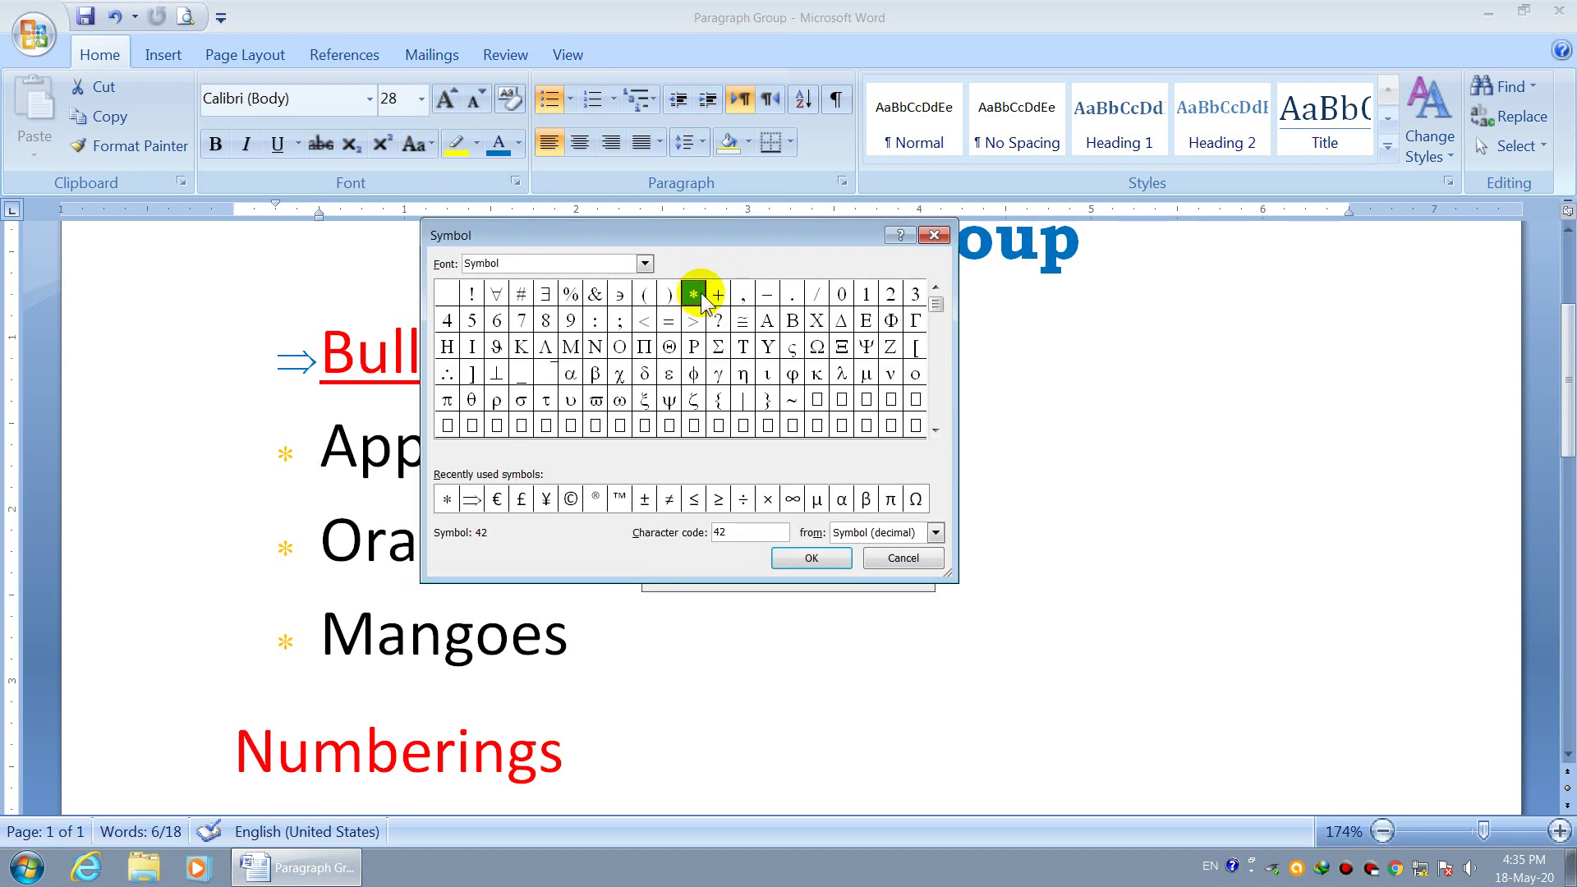
pyautogui.click(817, 558)
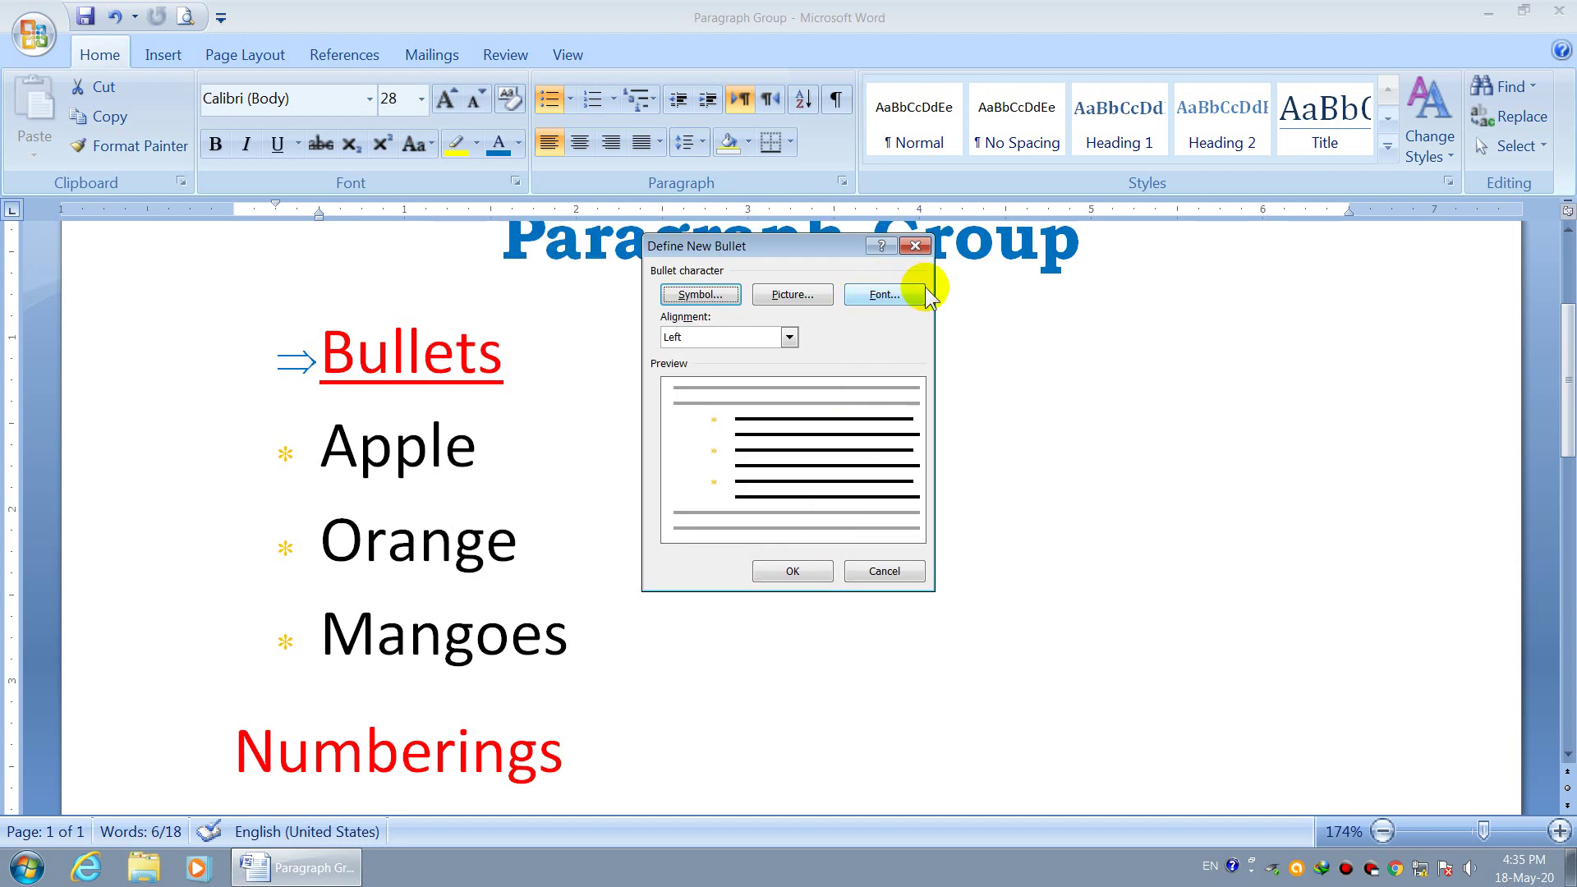
# Set the new asterisk bullet's font size to 36 and its colour to standard green, and apply it to the three fruit lines.
pyautogui.click(856, 294)
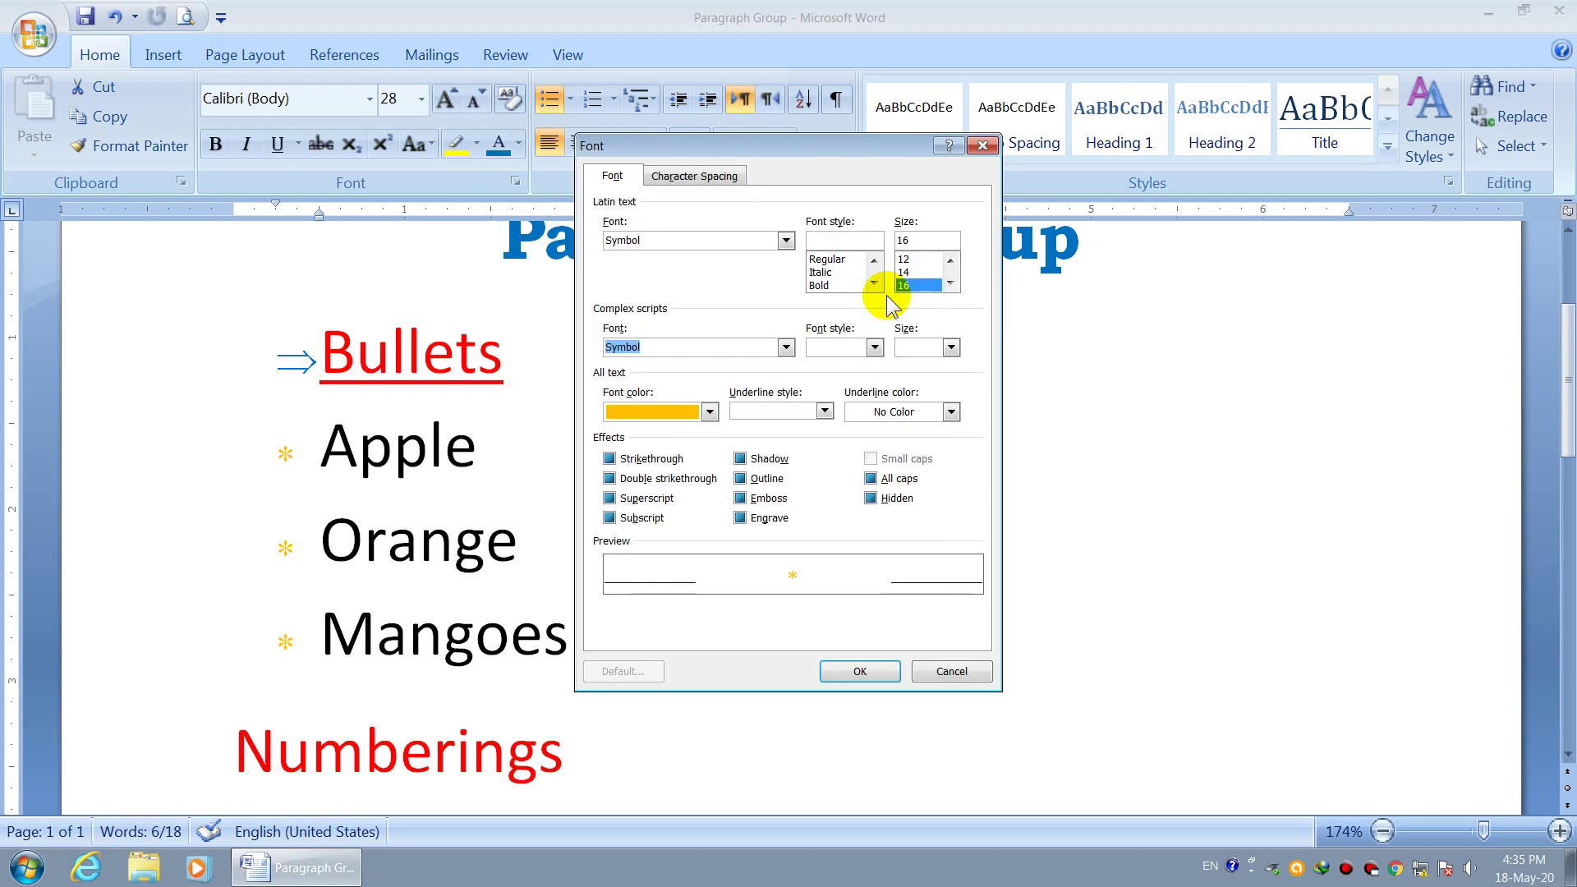
pyautogui.click(951, 285)
pyautogui.click(951, 284)
pyautogui.click(951, 284)
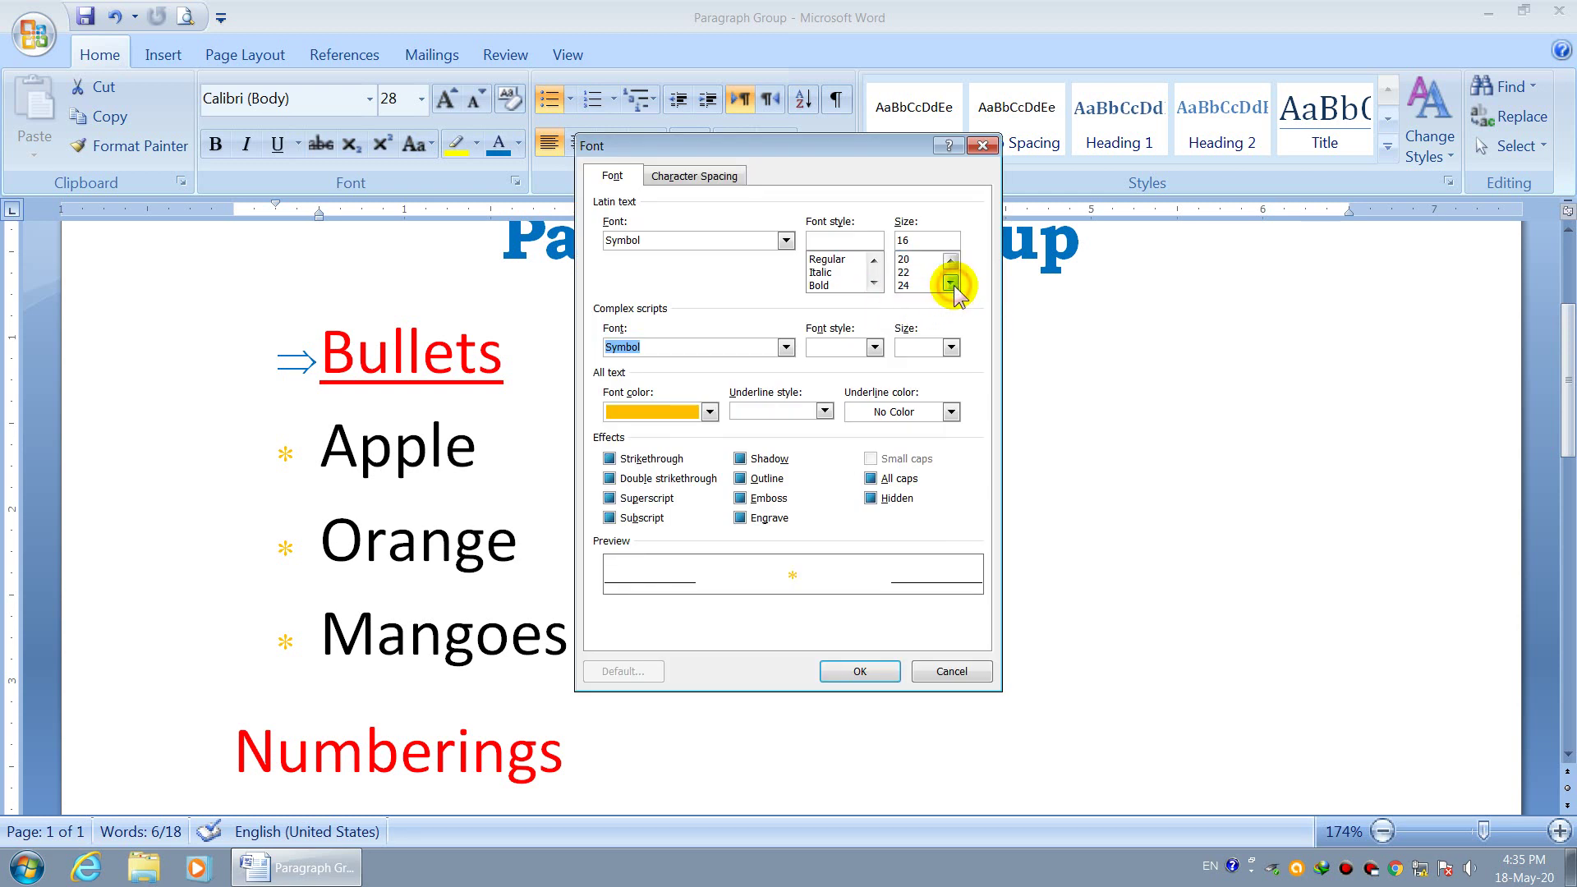
pyautogui.click(951, 284)
pyautogui.click(950, 284)
pyautogui.click(951, 284)
pyautogui.click(906, 259)
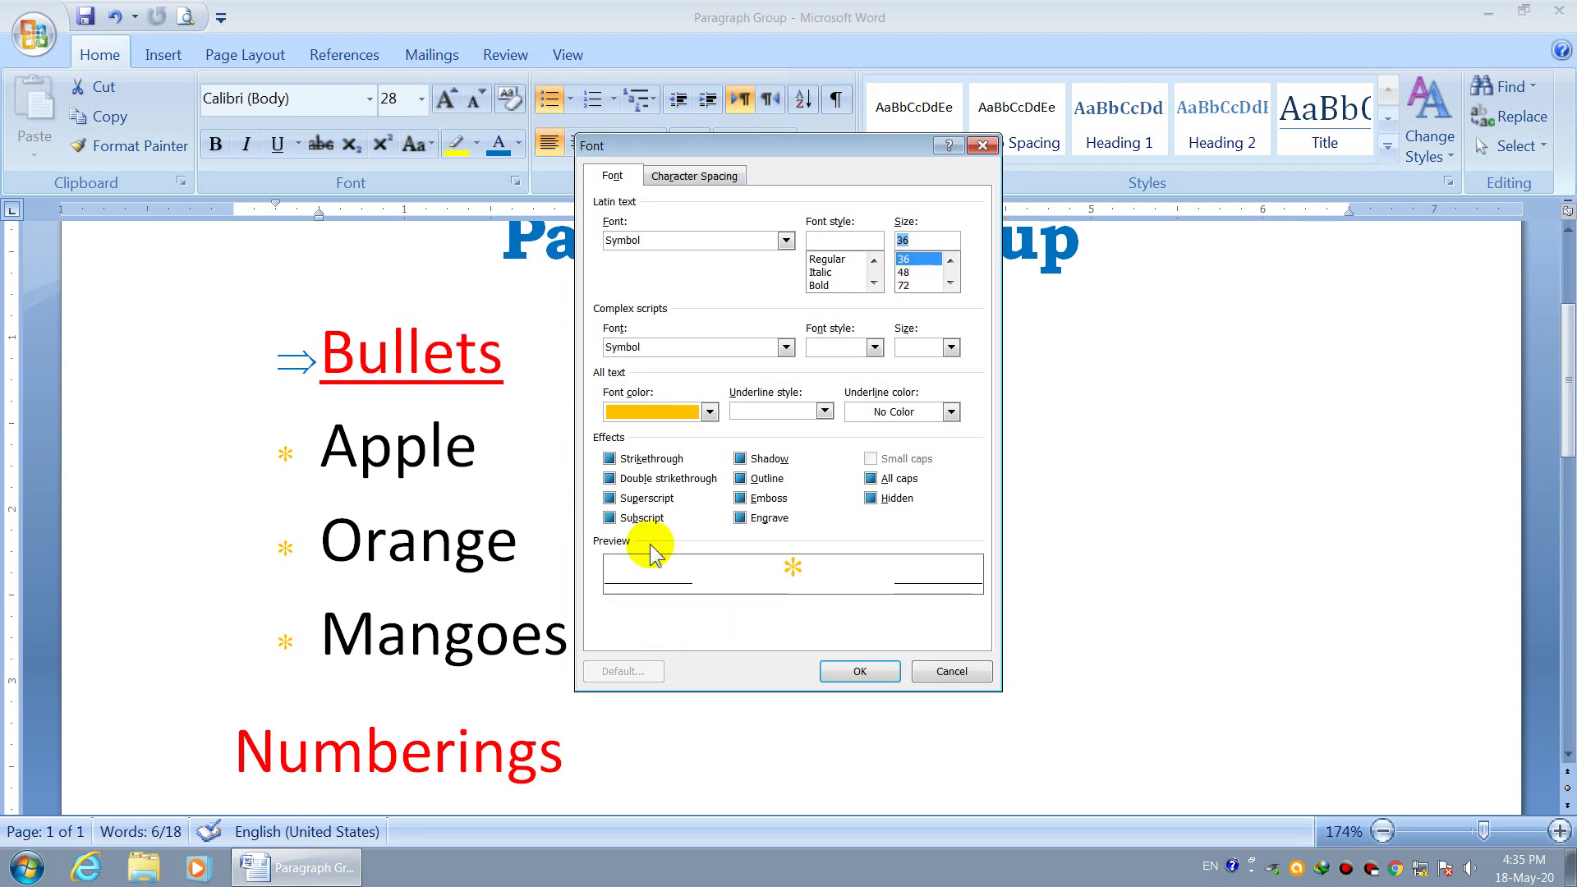
pyautogui.click(710, 412)
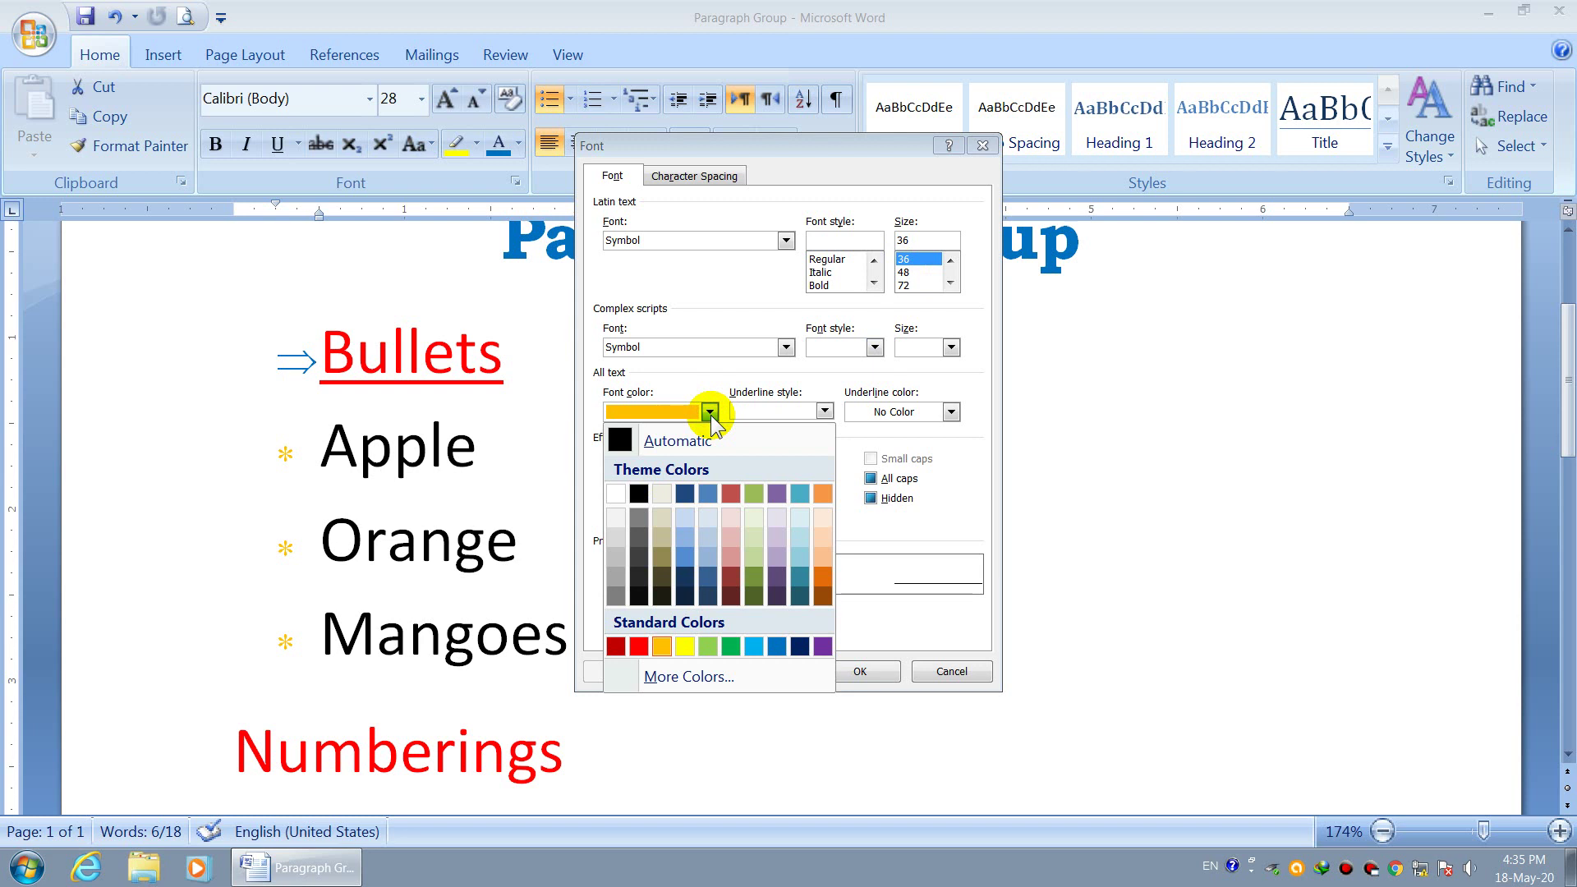
pyautogui.click(730, 646)
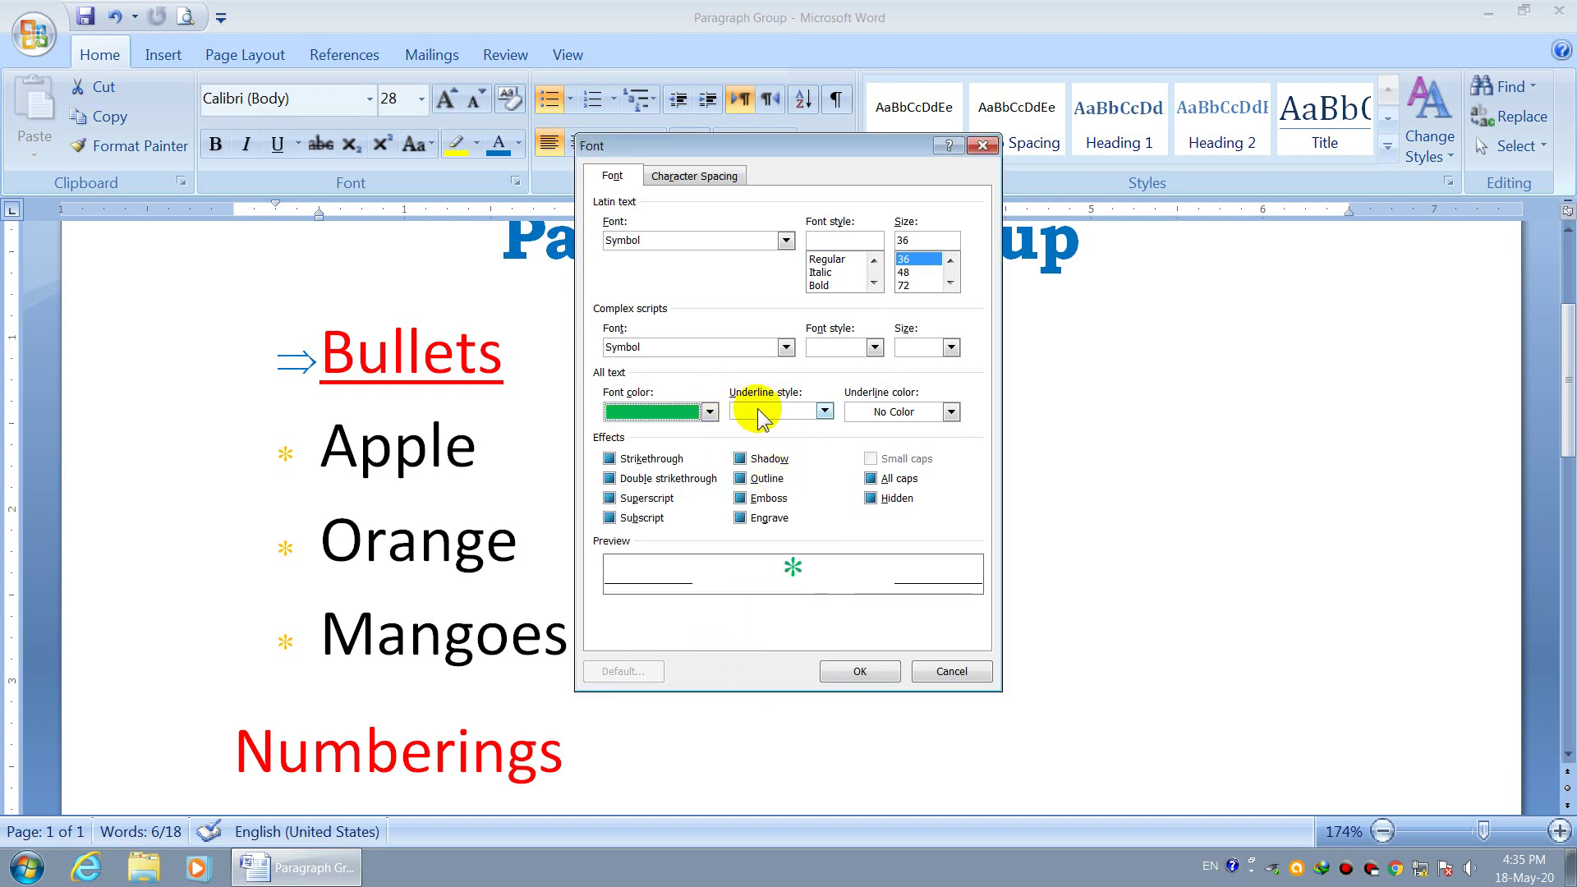
pyautogui.click(860, 671)
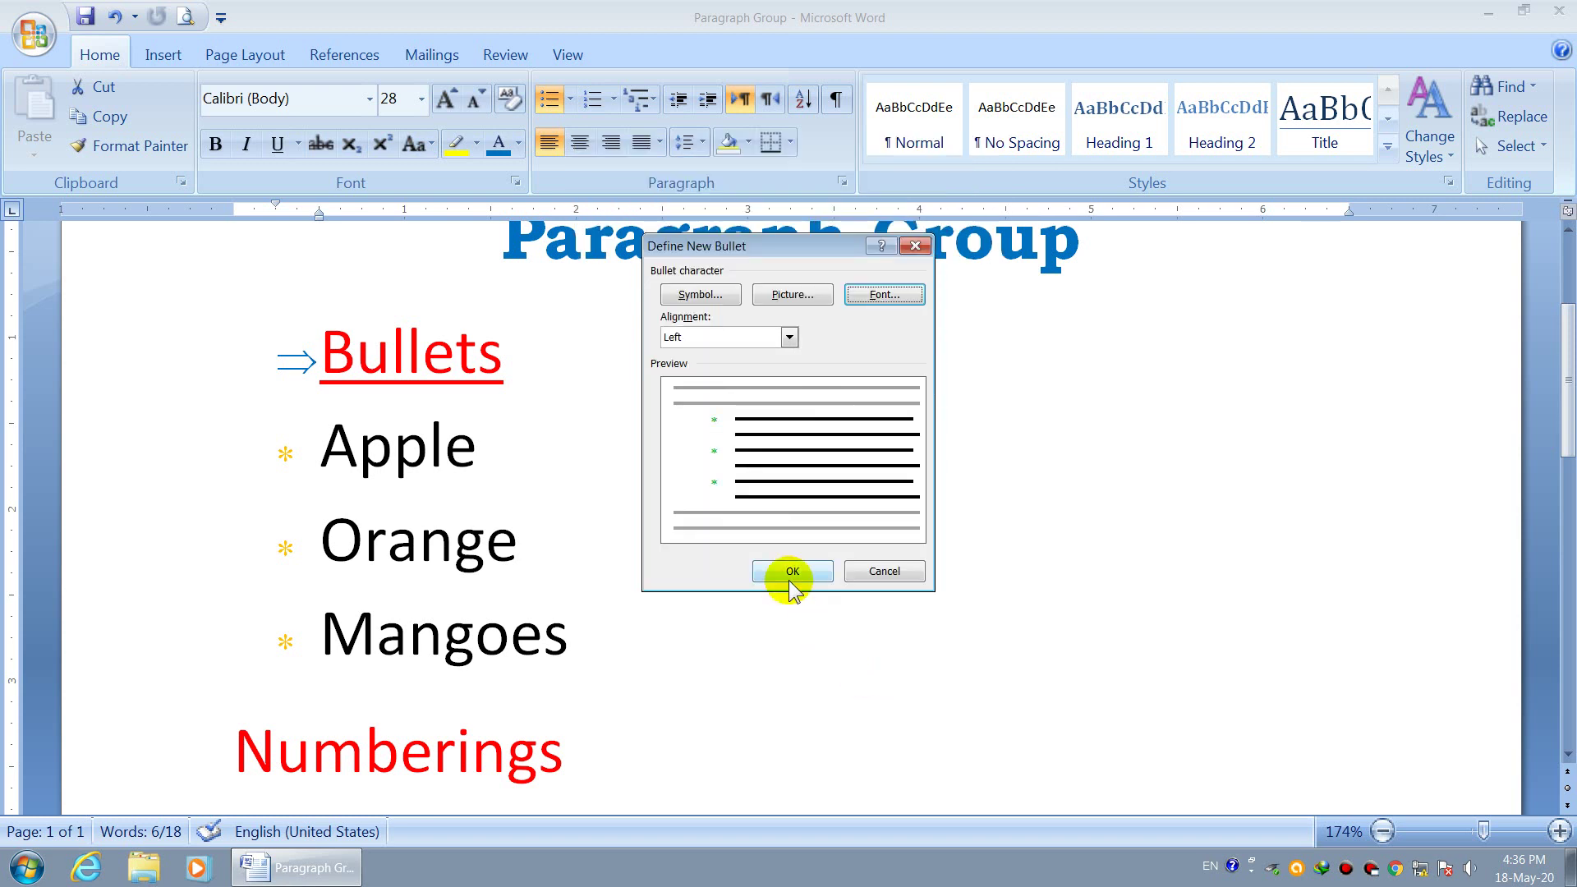
pyautogui.click(791, 572)
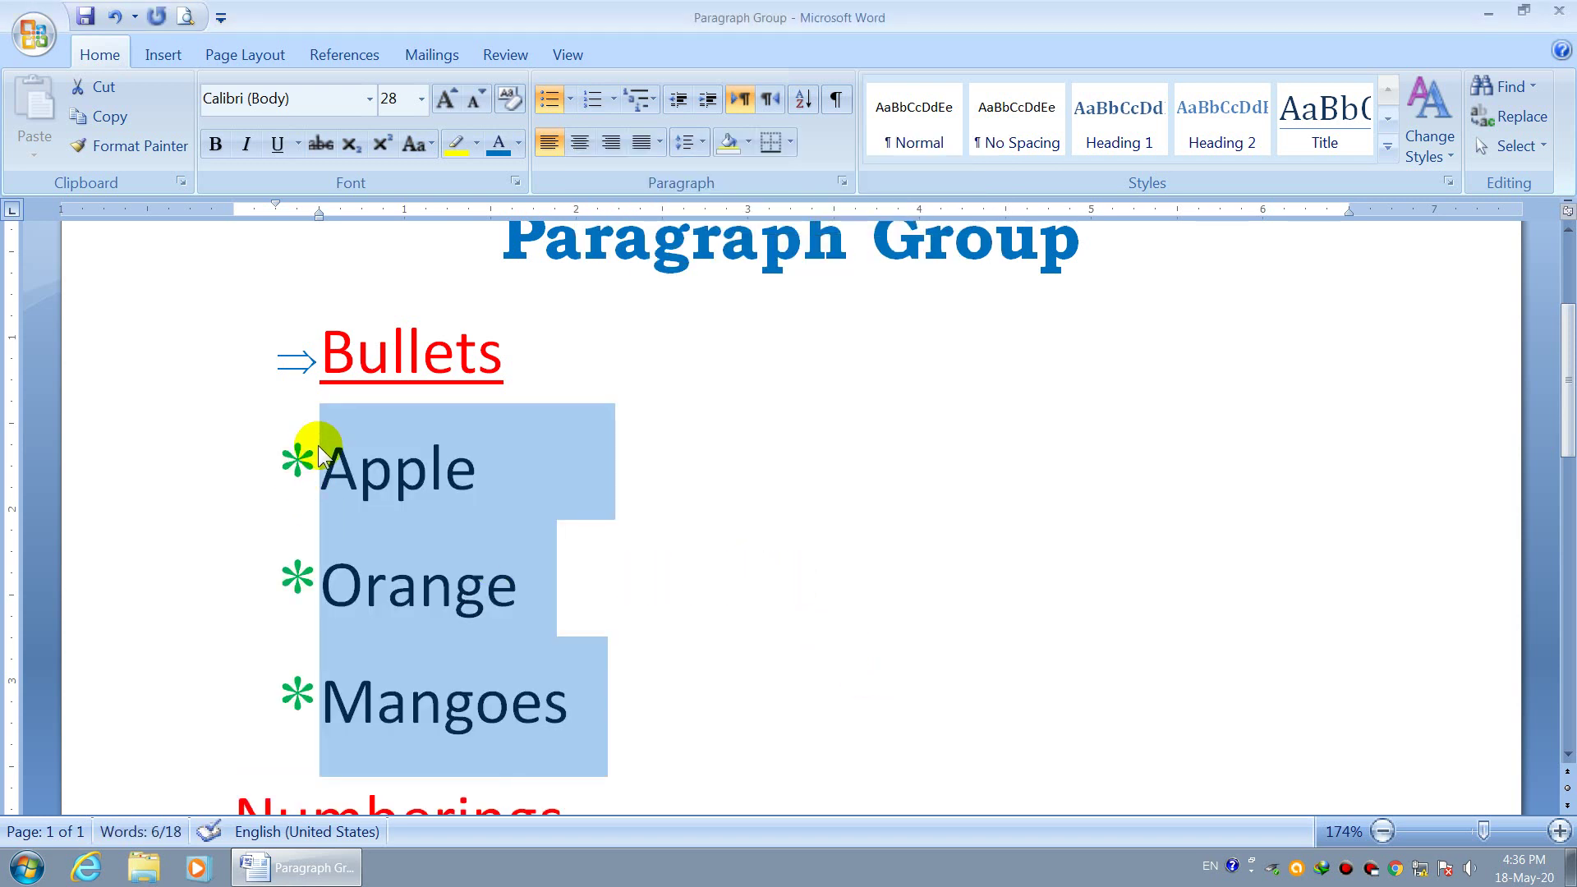
# Format the fruit list's asterisk bullets directly in the document with font size 28 and standard red.
pyautogui.click(298, 462)
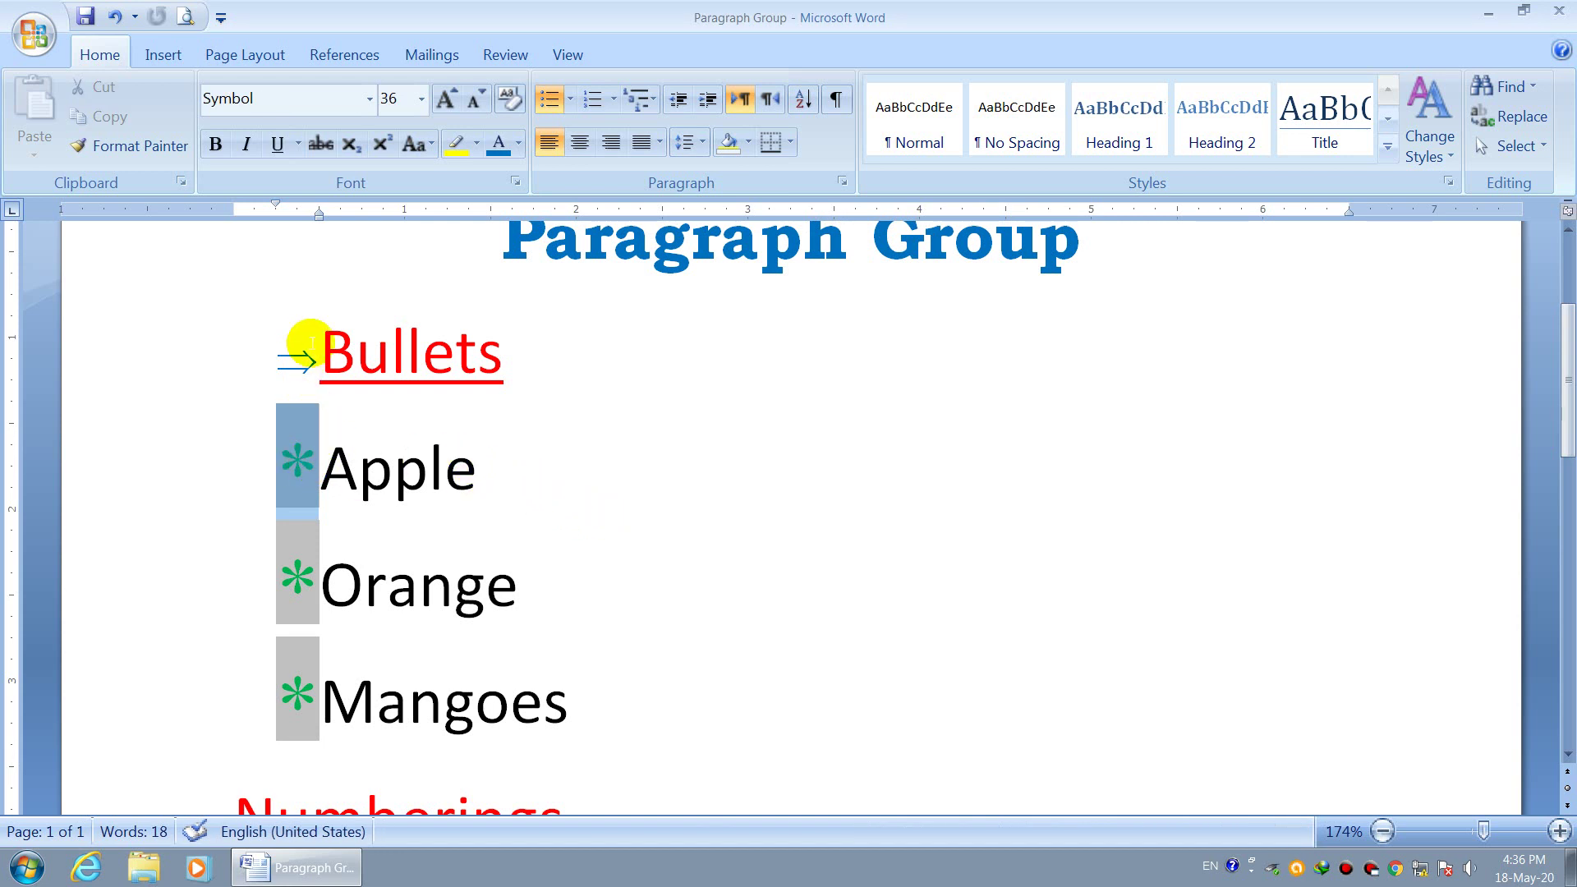
pyautogui.click(421, 100)
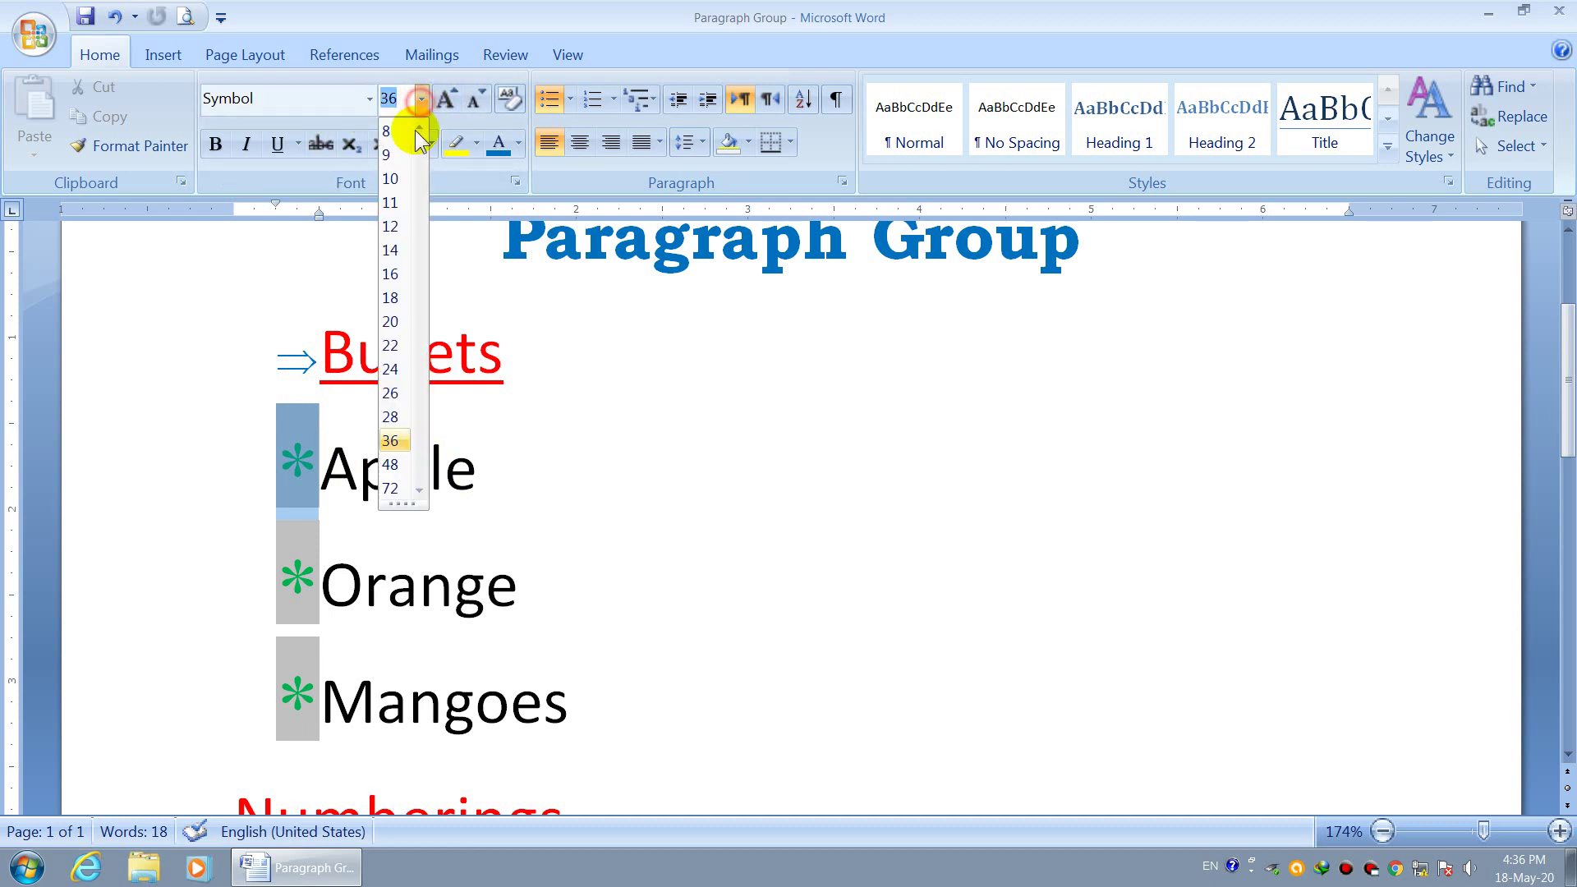
pyautogui.click(401, 418)
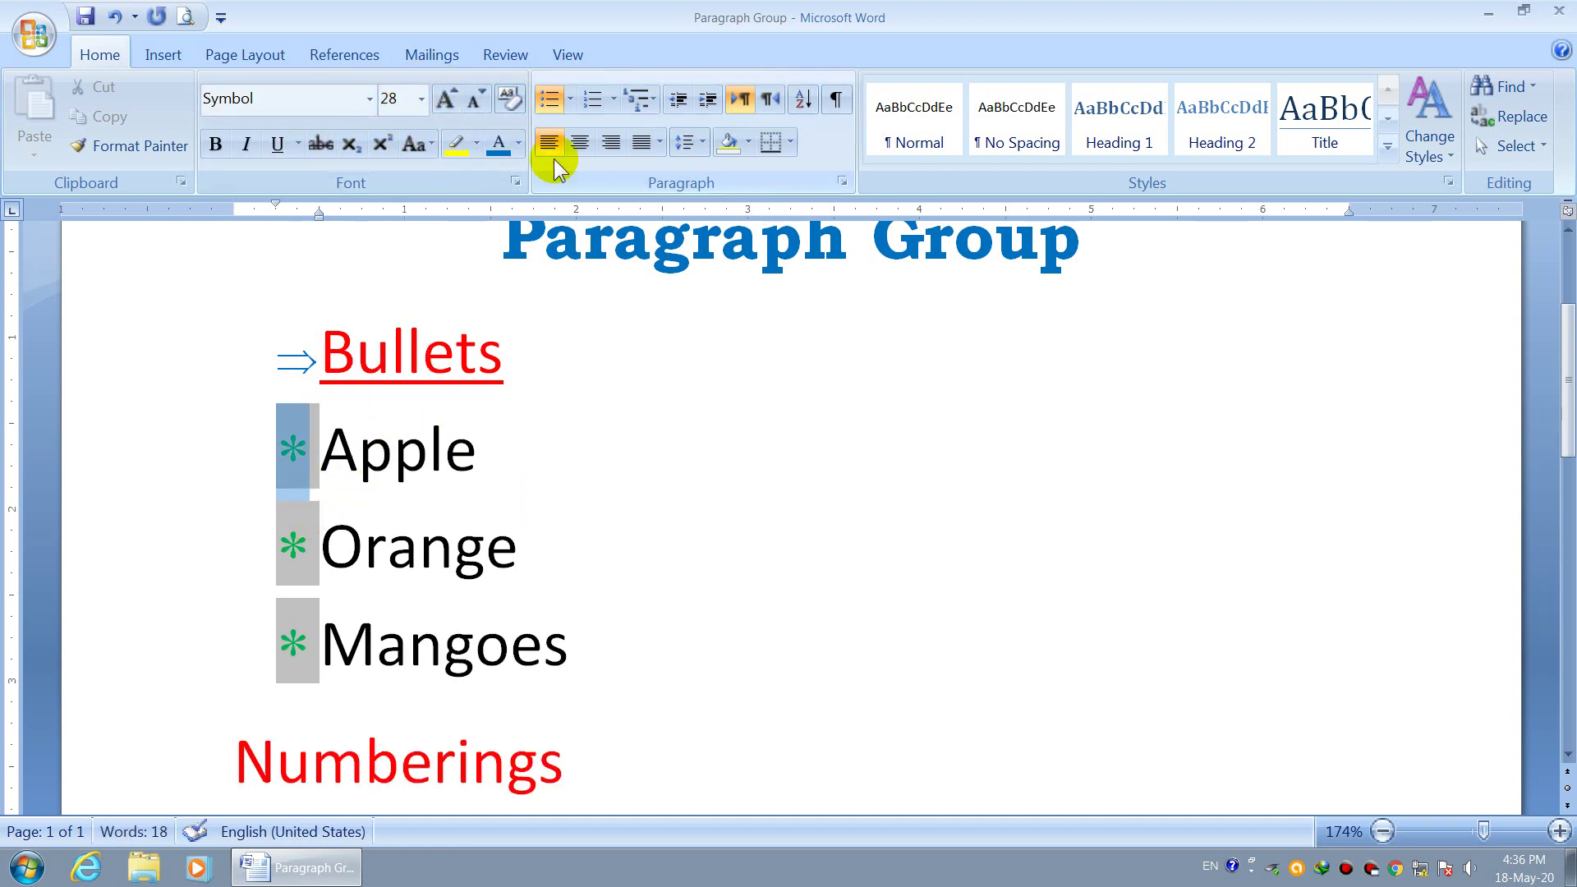
pyautogui.click(518, 144)
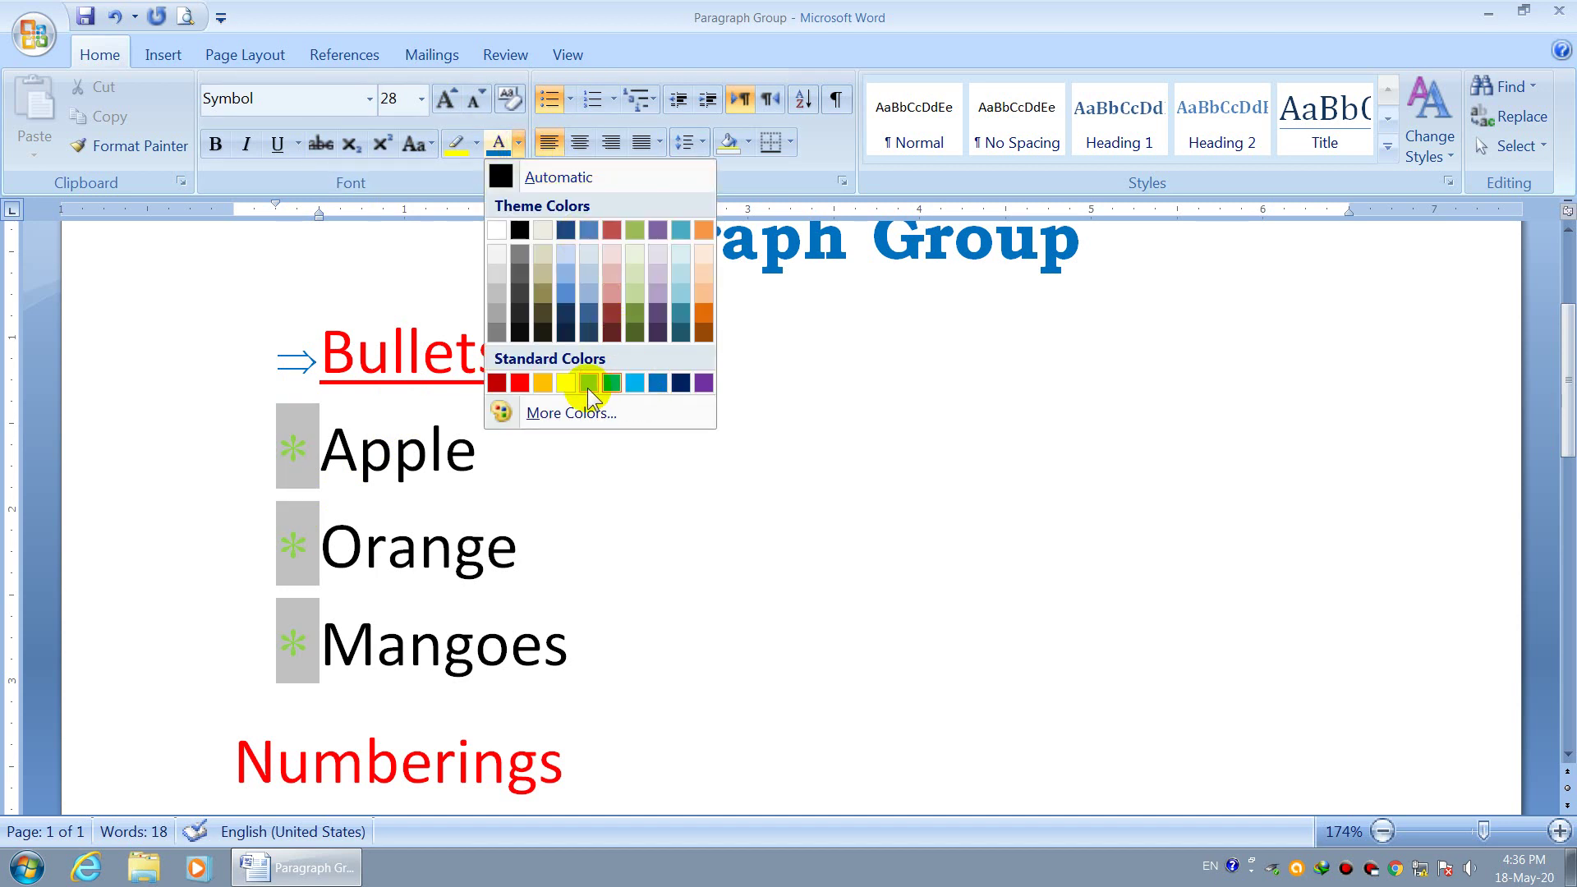
pyautogui.click(520, 383)
pyautogui.click(637, 593)
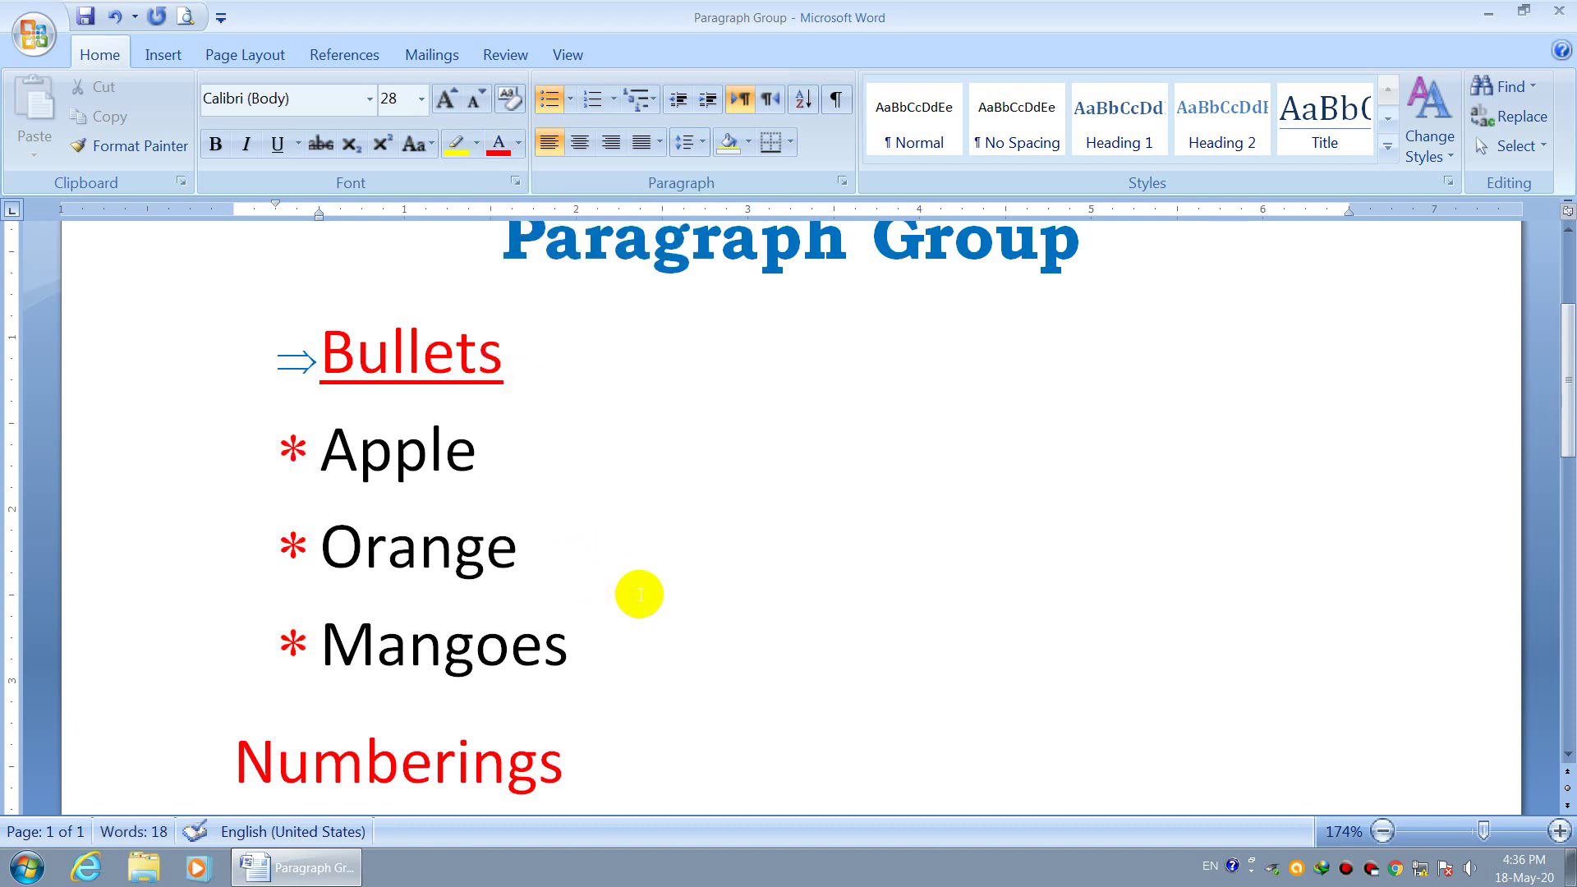
# Define the teal-green sphere as a new picture bullet and apply it to the Apple, Orange and Mangoes lines.
pyautogui.moveTo(575, 651); pyautogui.dragTo(341, 491)
pyautogui.click(569, 100)
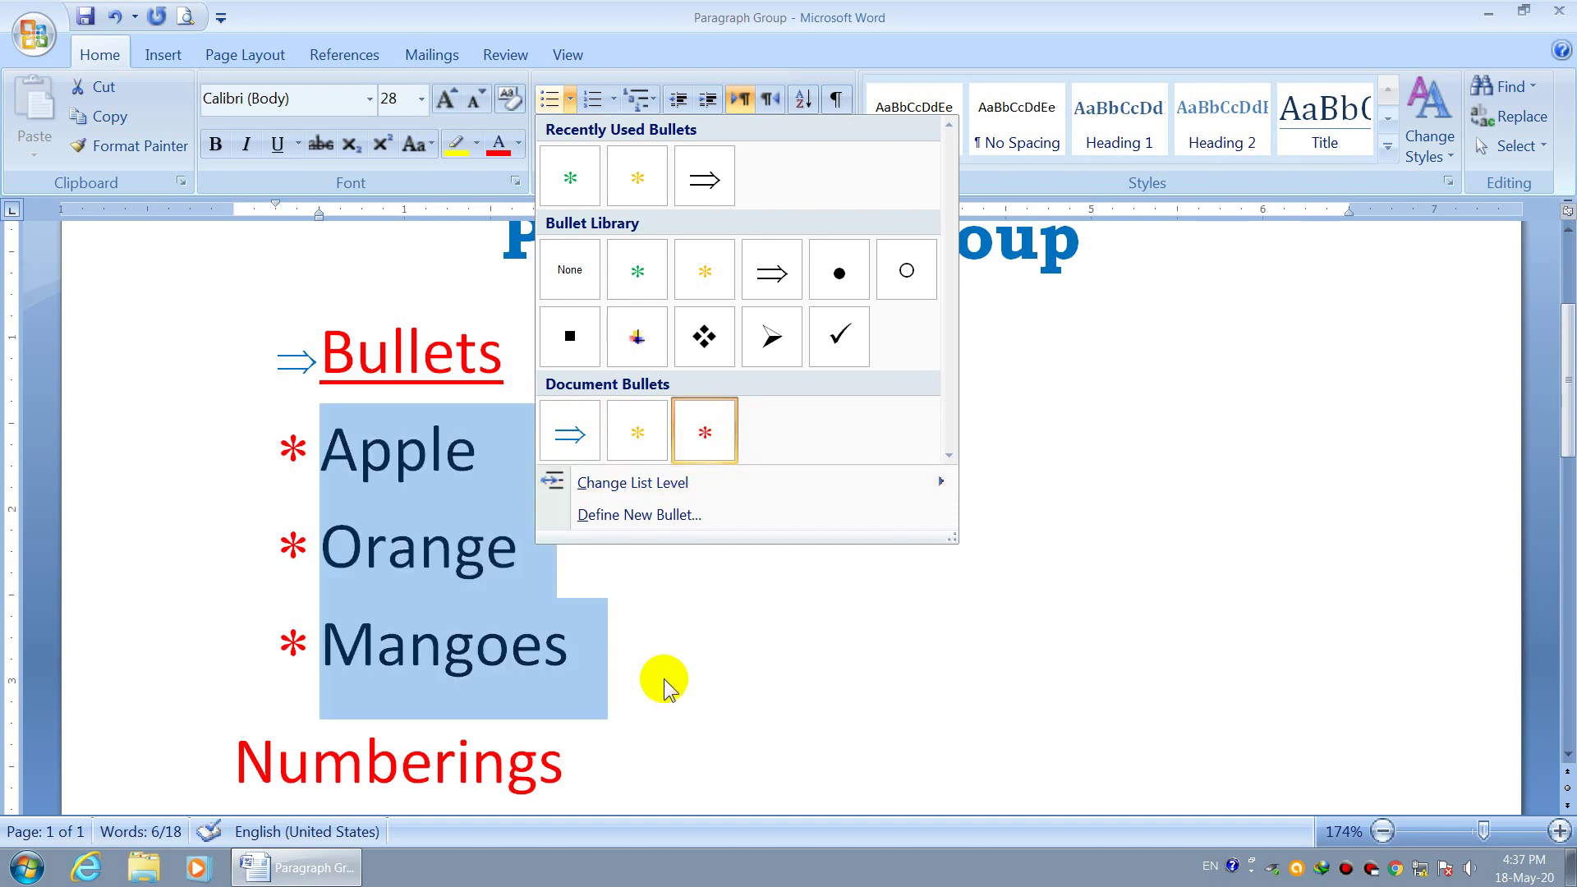
pyautogui.click(645, 517)
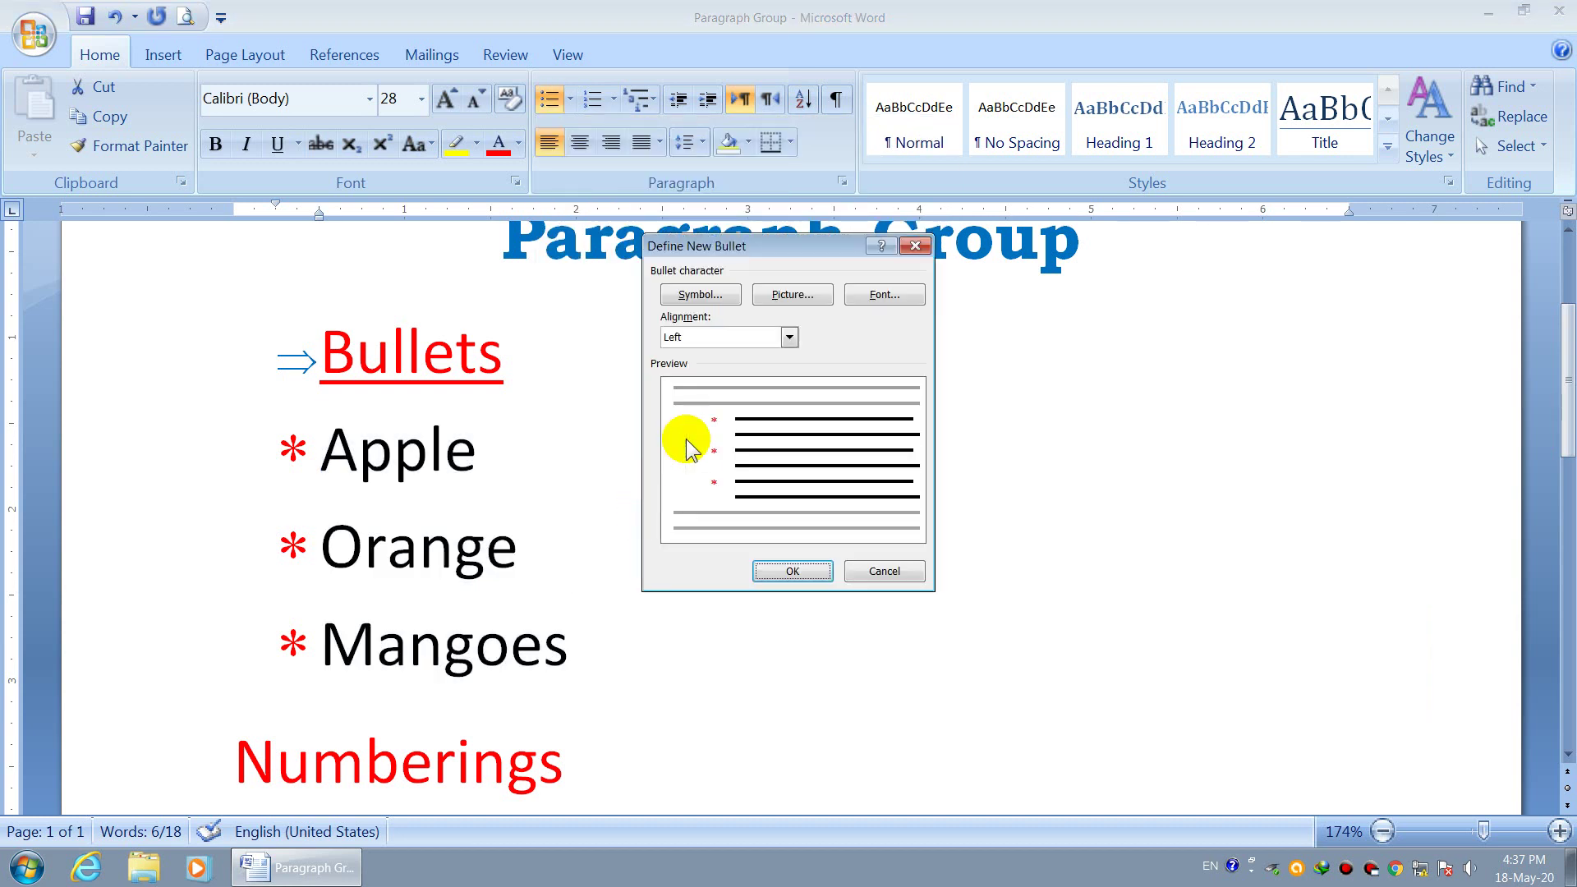
pyautogui.click(803, 295)
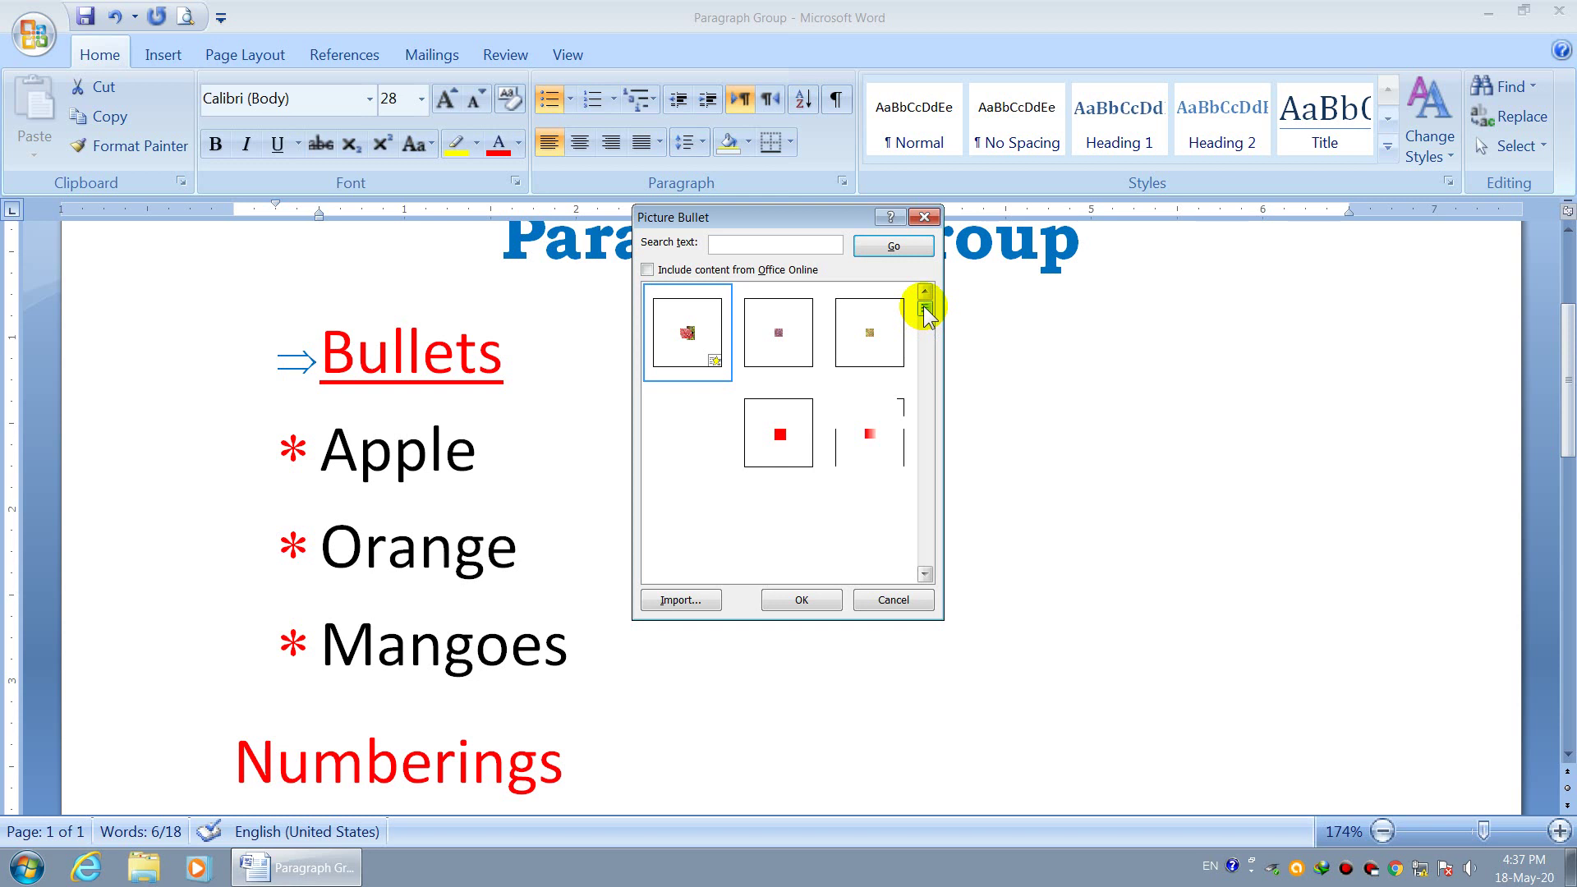
pyautogui.moveTo(924, 310); pyautogui.dragTo(925, 319)
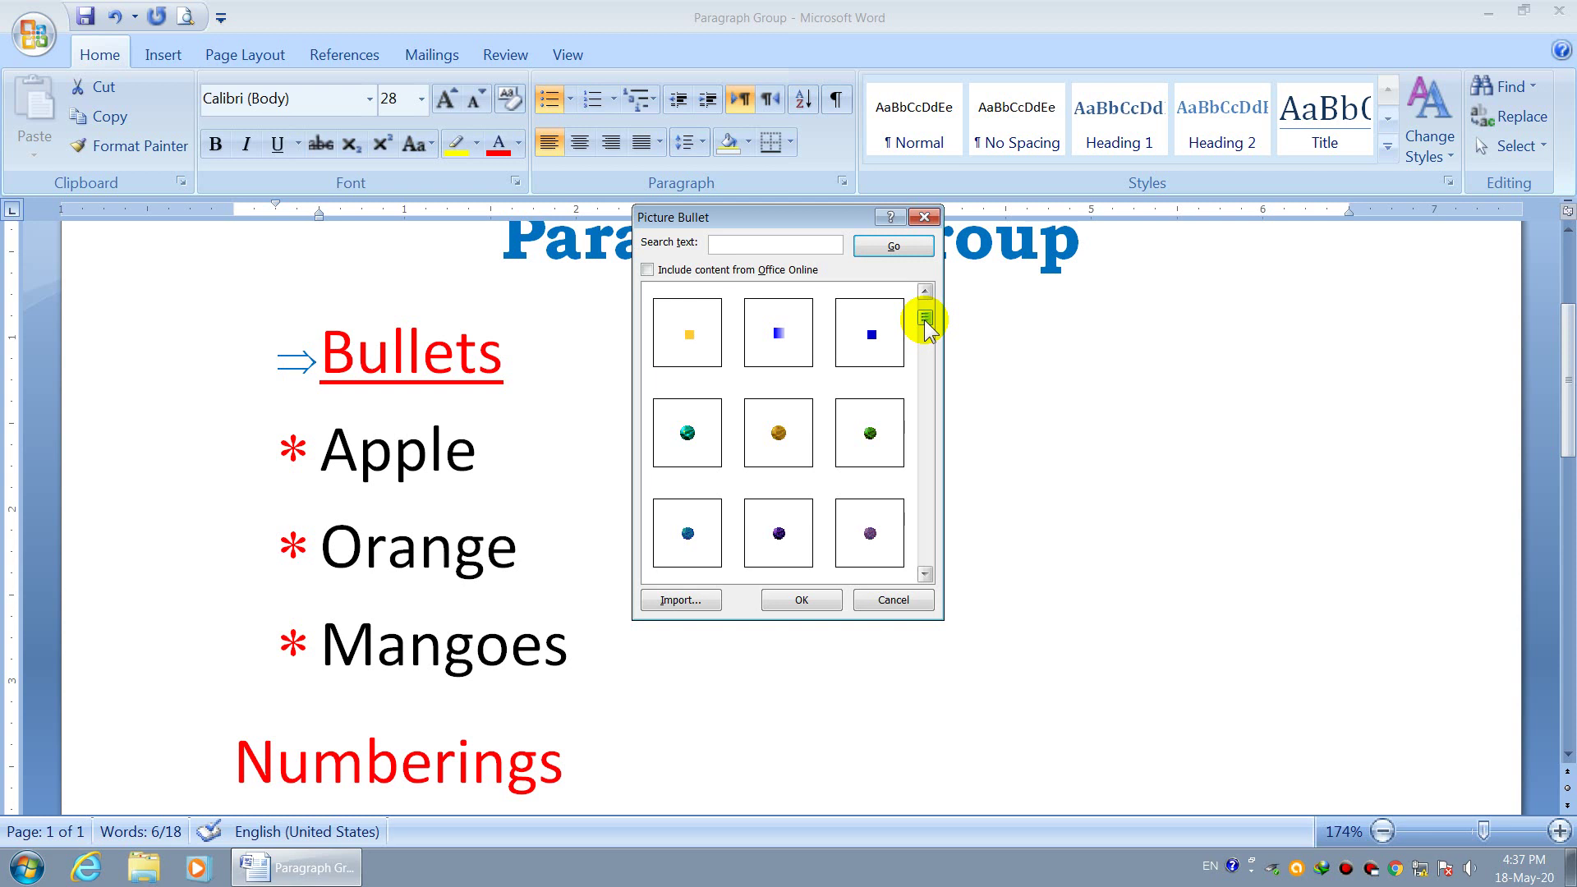
pyautogui.moveTo(923, 320)
pyautogui.mouseDown()
pyautogui.moveTo(926, 351)
pyautogui.moveTo(928, 329)
pyautogui.mouseUp()
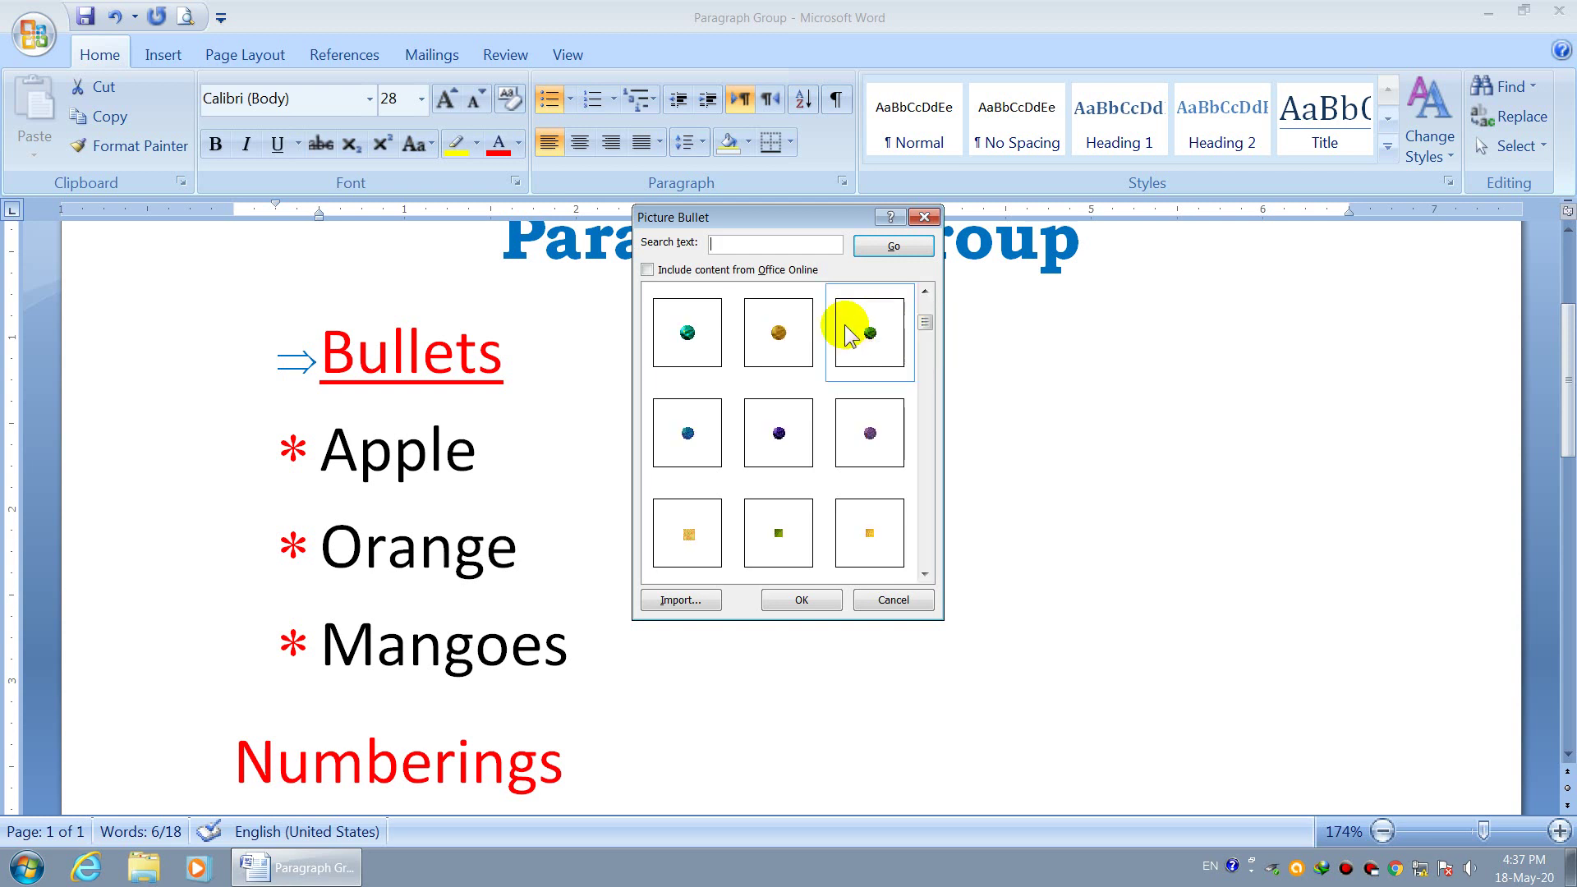
pyautogui.click(692, 338)
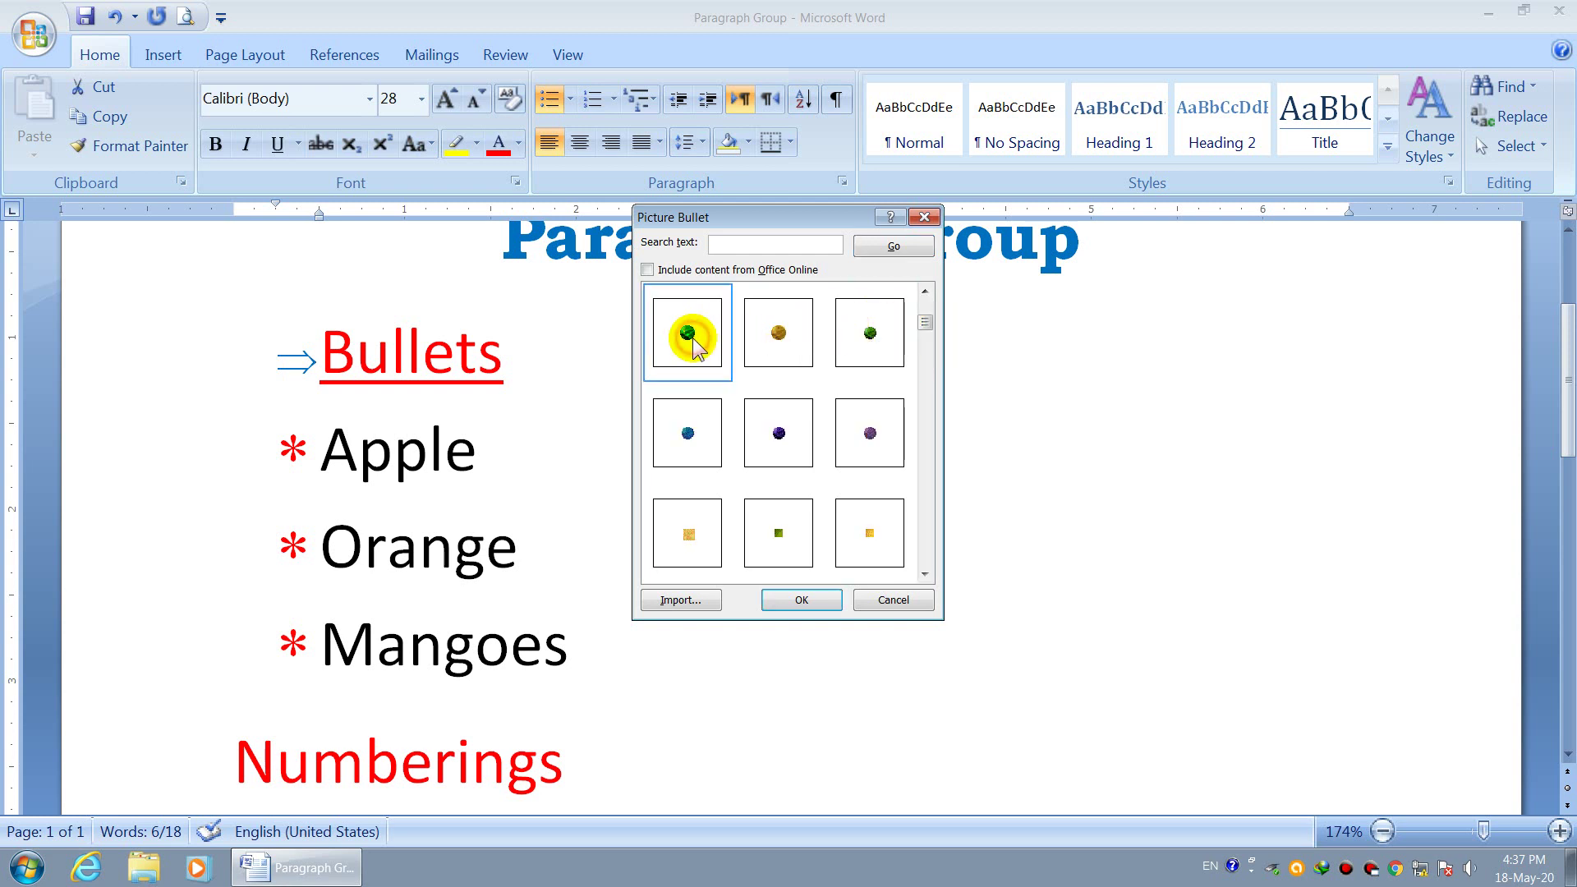
pyautogui.click(780, 601)
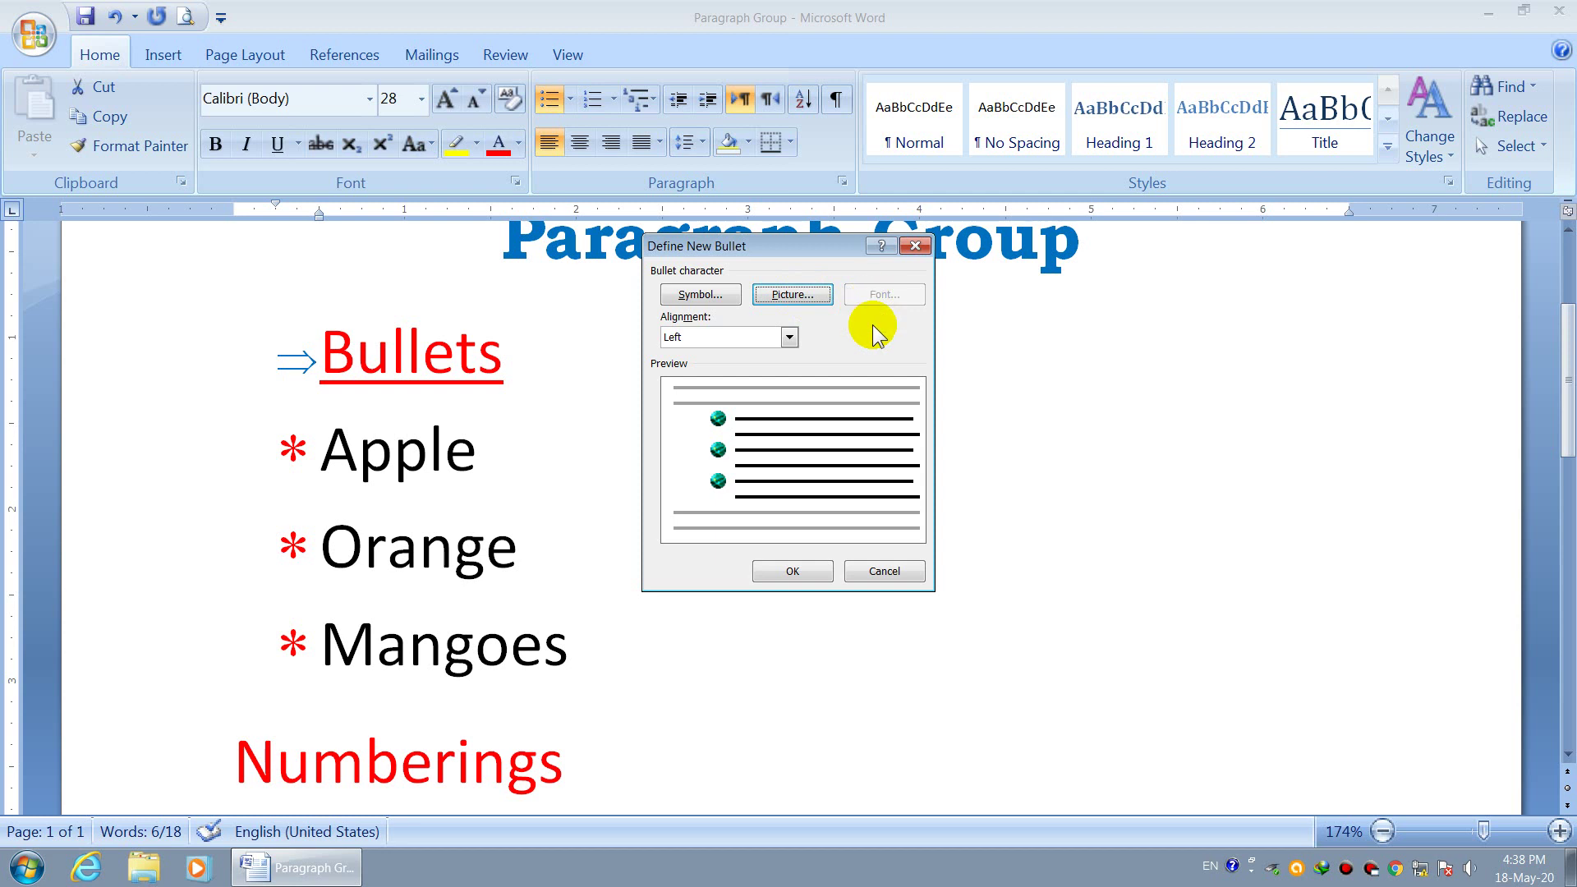
pyautogui.click(799, 571)
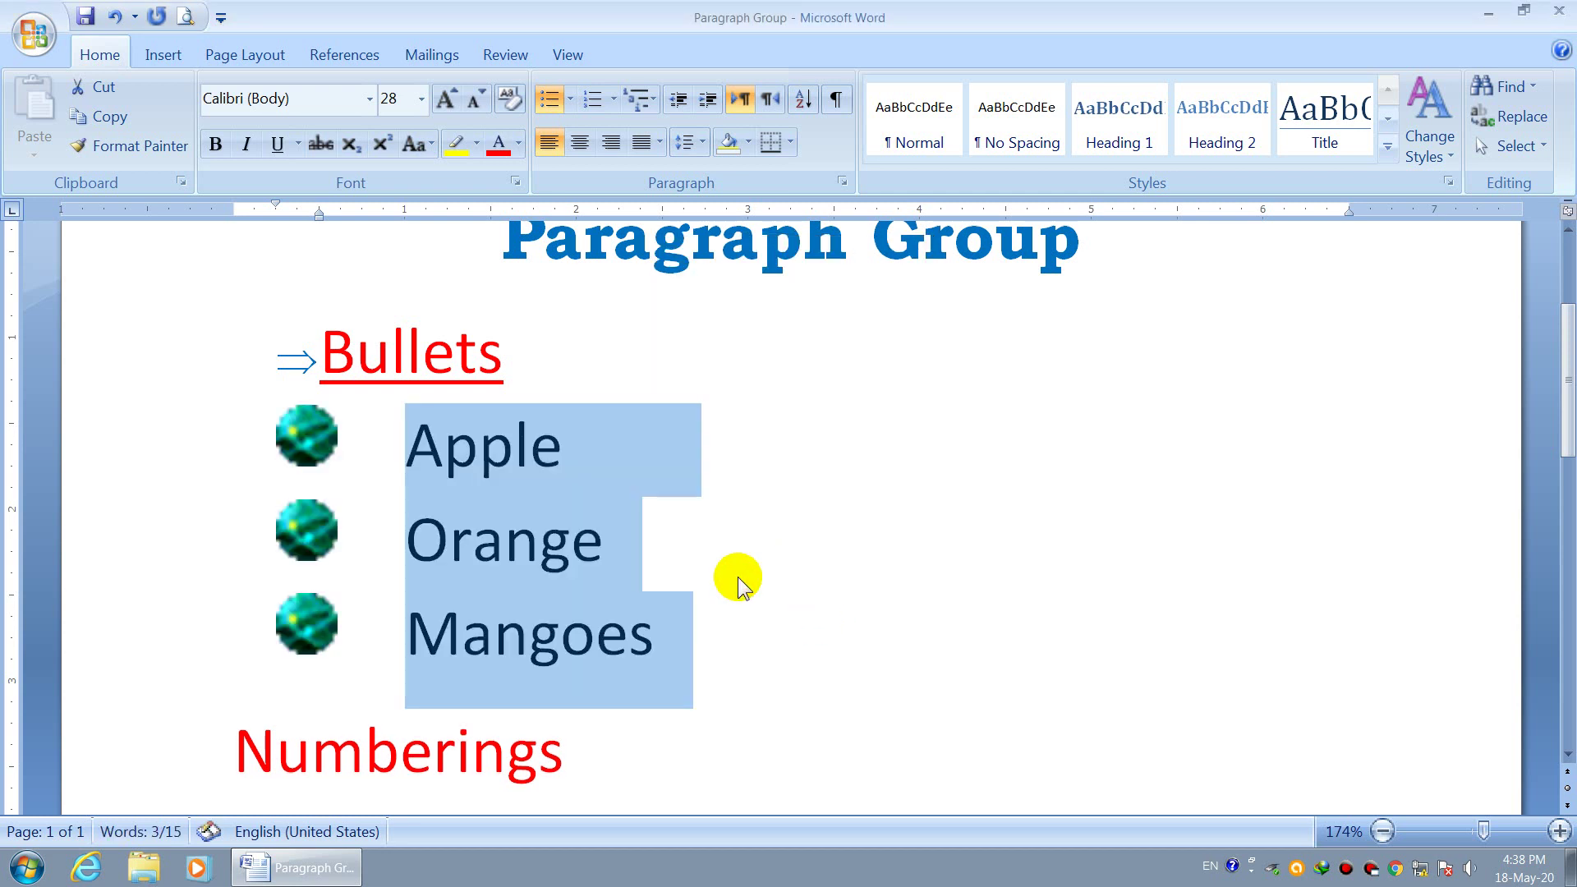
# Set the size of the fruit list's sphere picture bullets to 16.
pyautogui.click(287, 437)
pyautogui.click(421, 100)
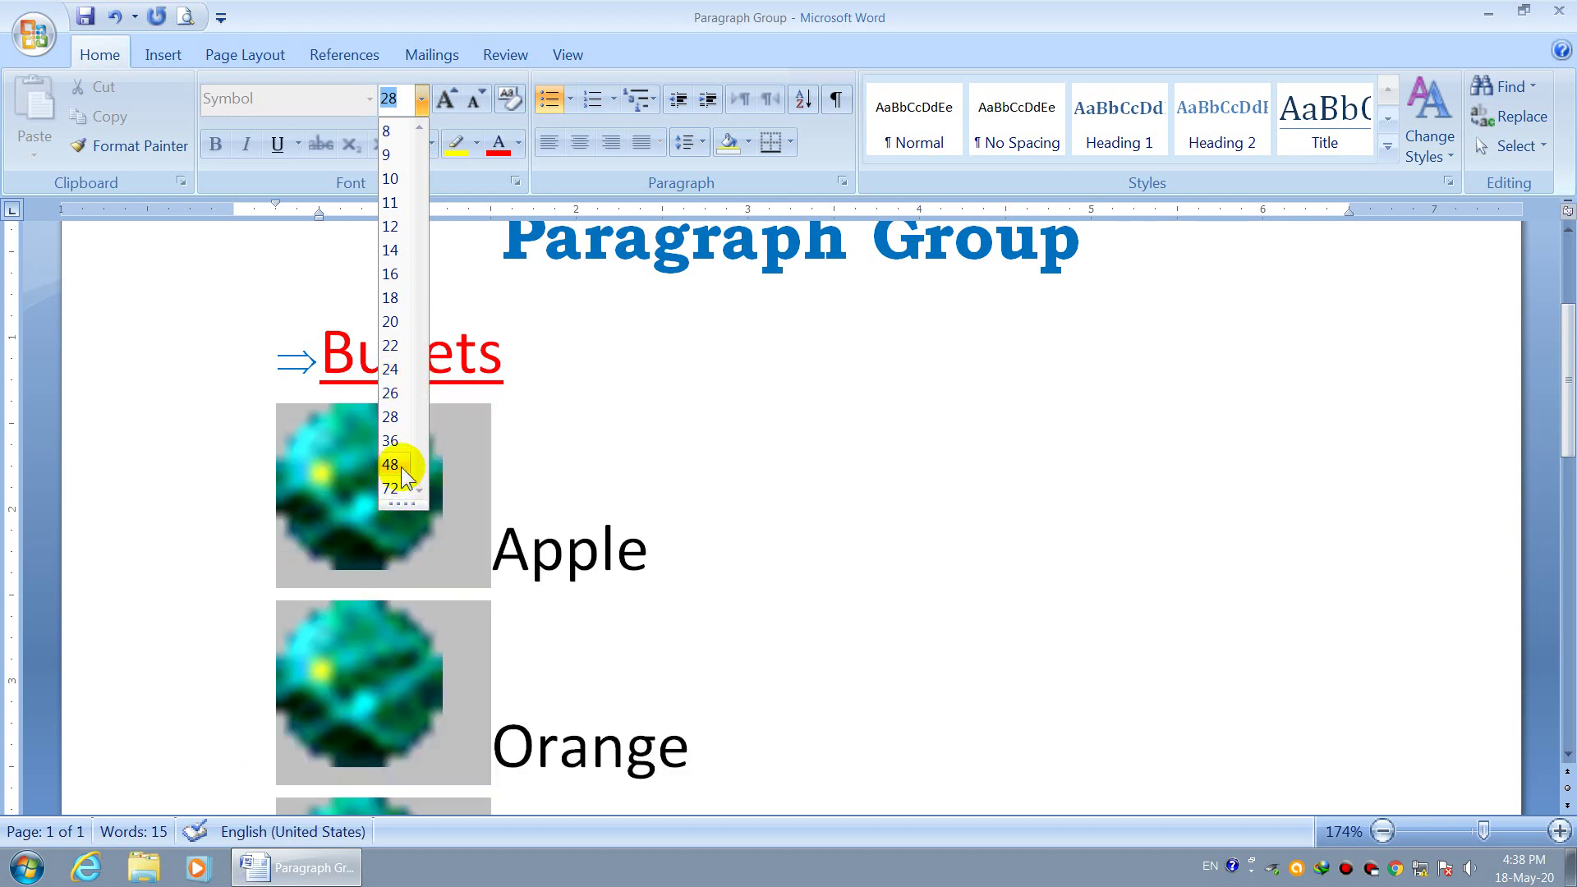
pyautogui.click(390, 274)
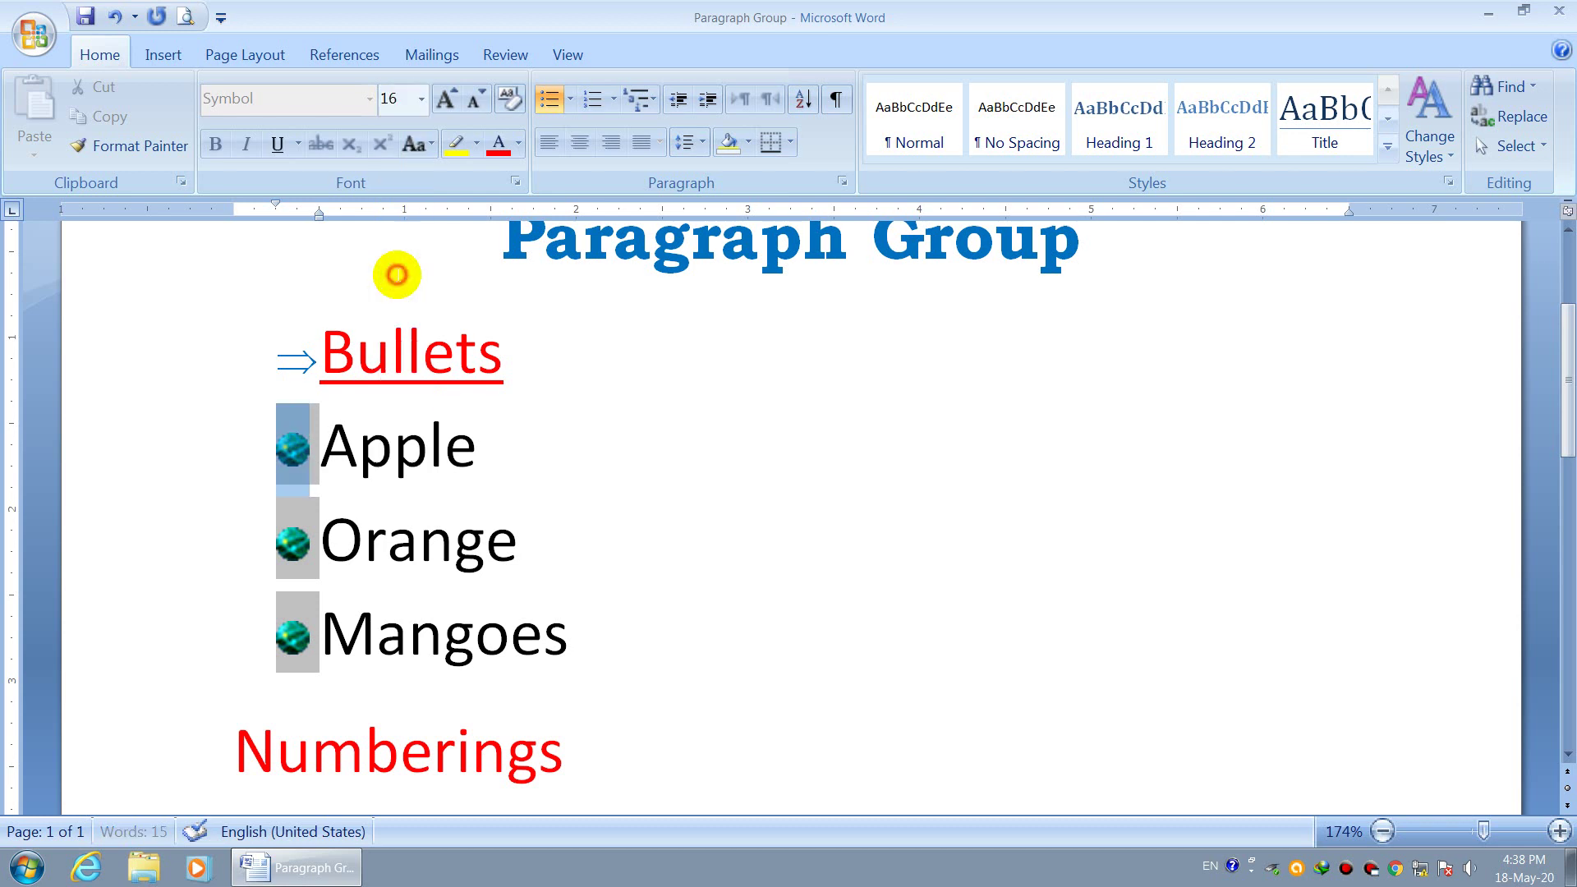
# Copy the Apple, Orange and Mangoes lines and paste them twice below the original list.
pyautogui.moveTo(580, 626); pyautogui.dragTo(362, 468)
pyautogui.hotkey('ctrl', 'c')
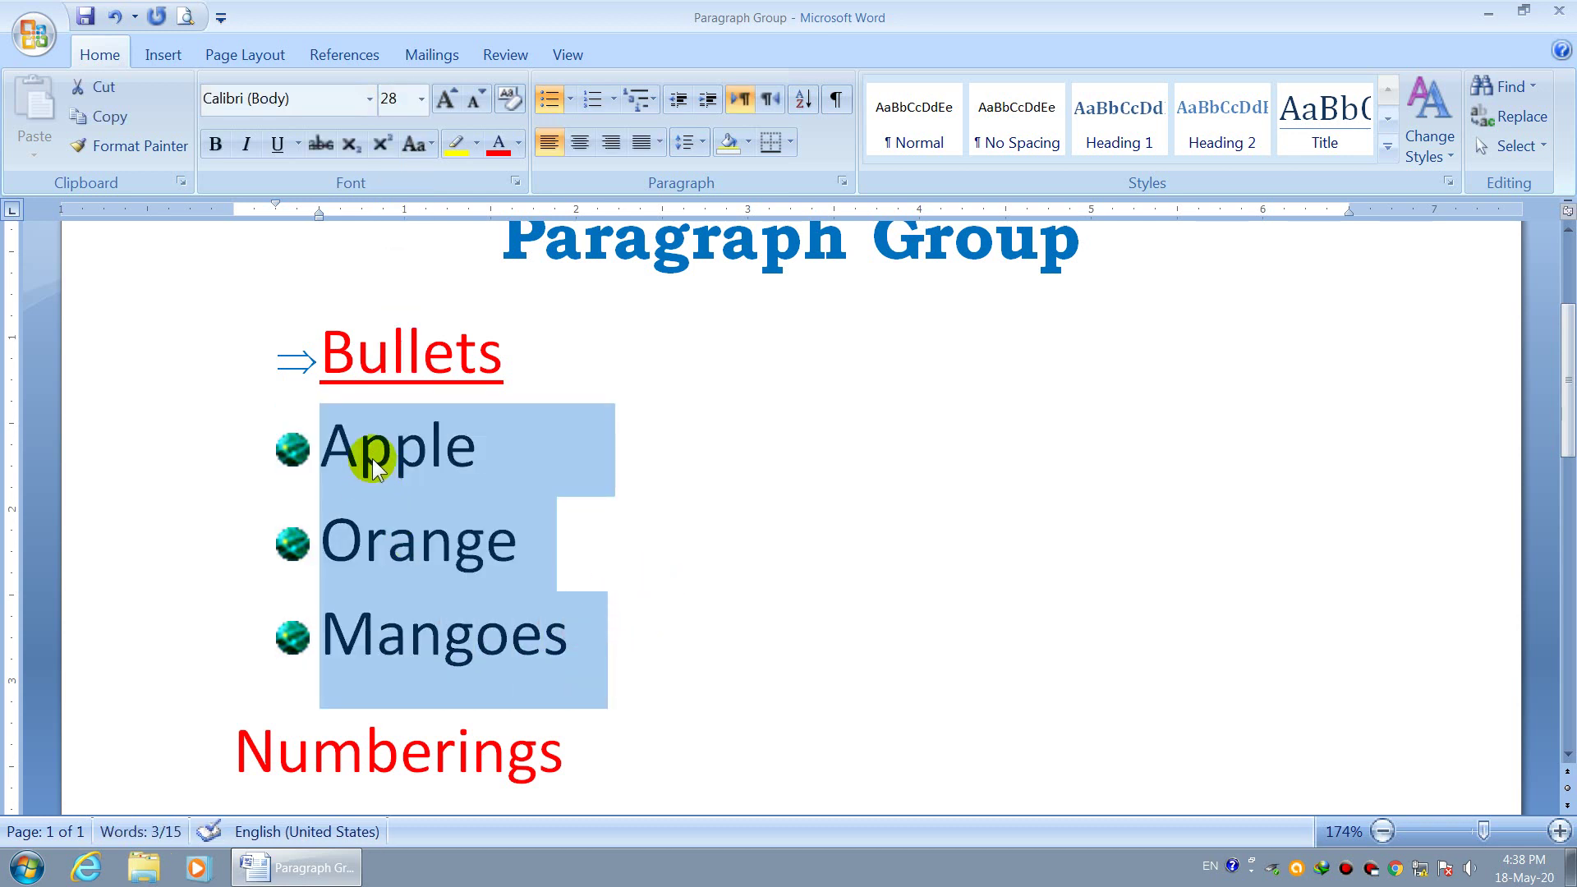
pyautogui.click(657, 633)
pyautogui.press('Return')
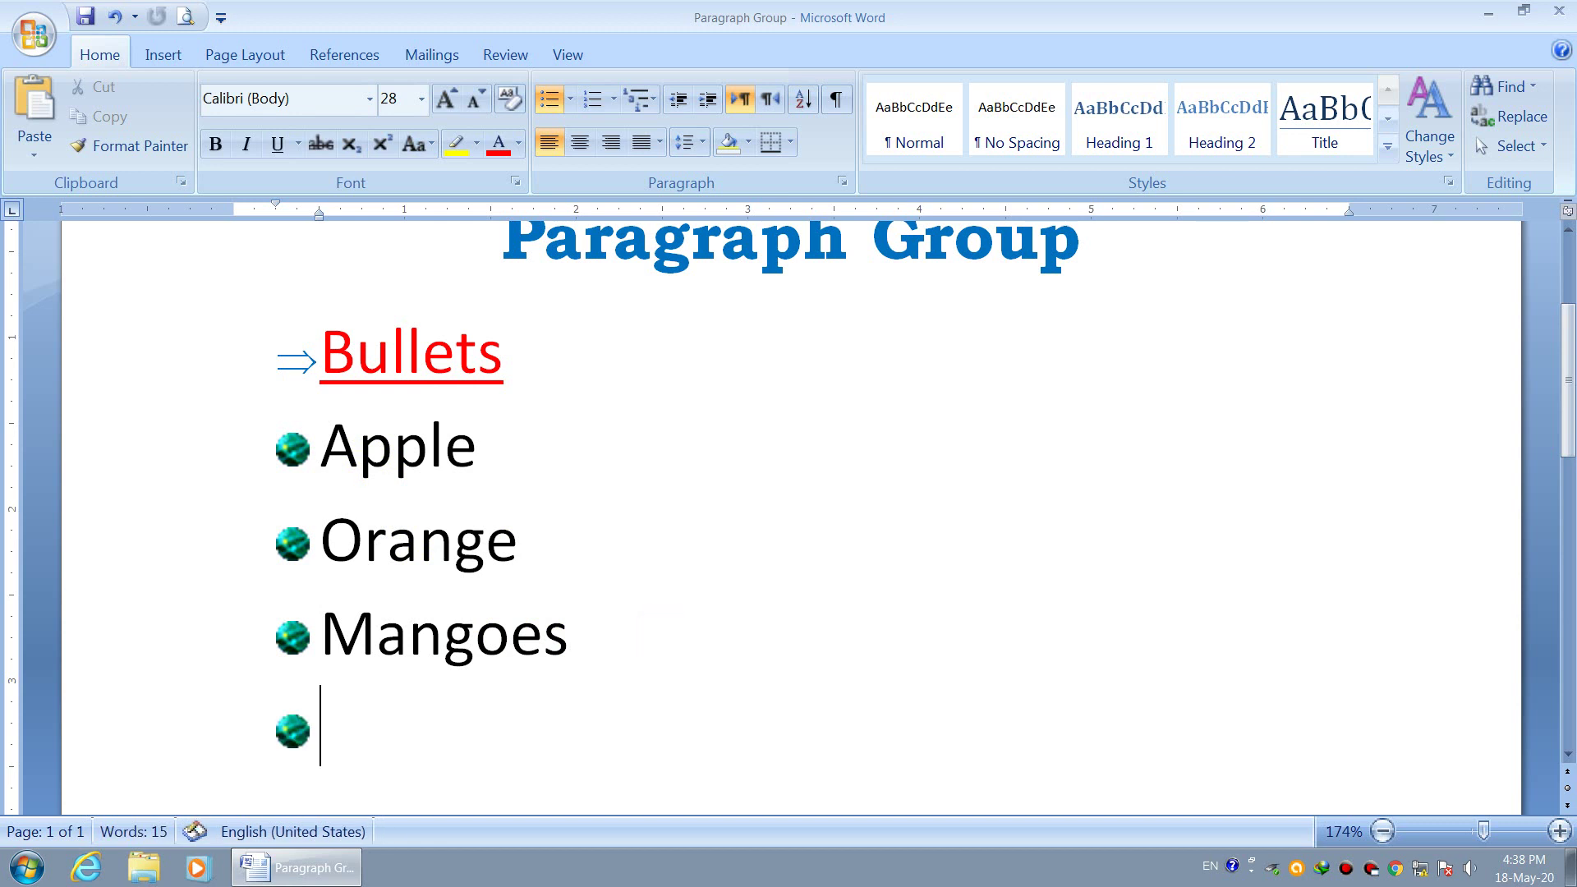
pyautogui.hotkey('ctrl', 'v')
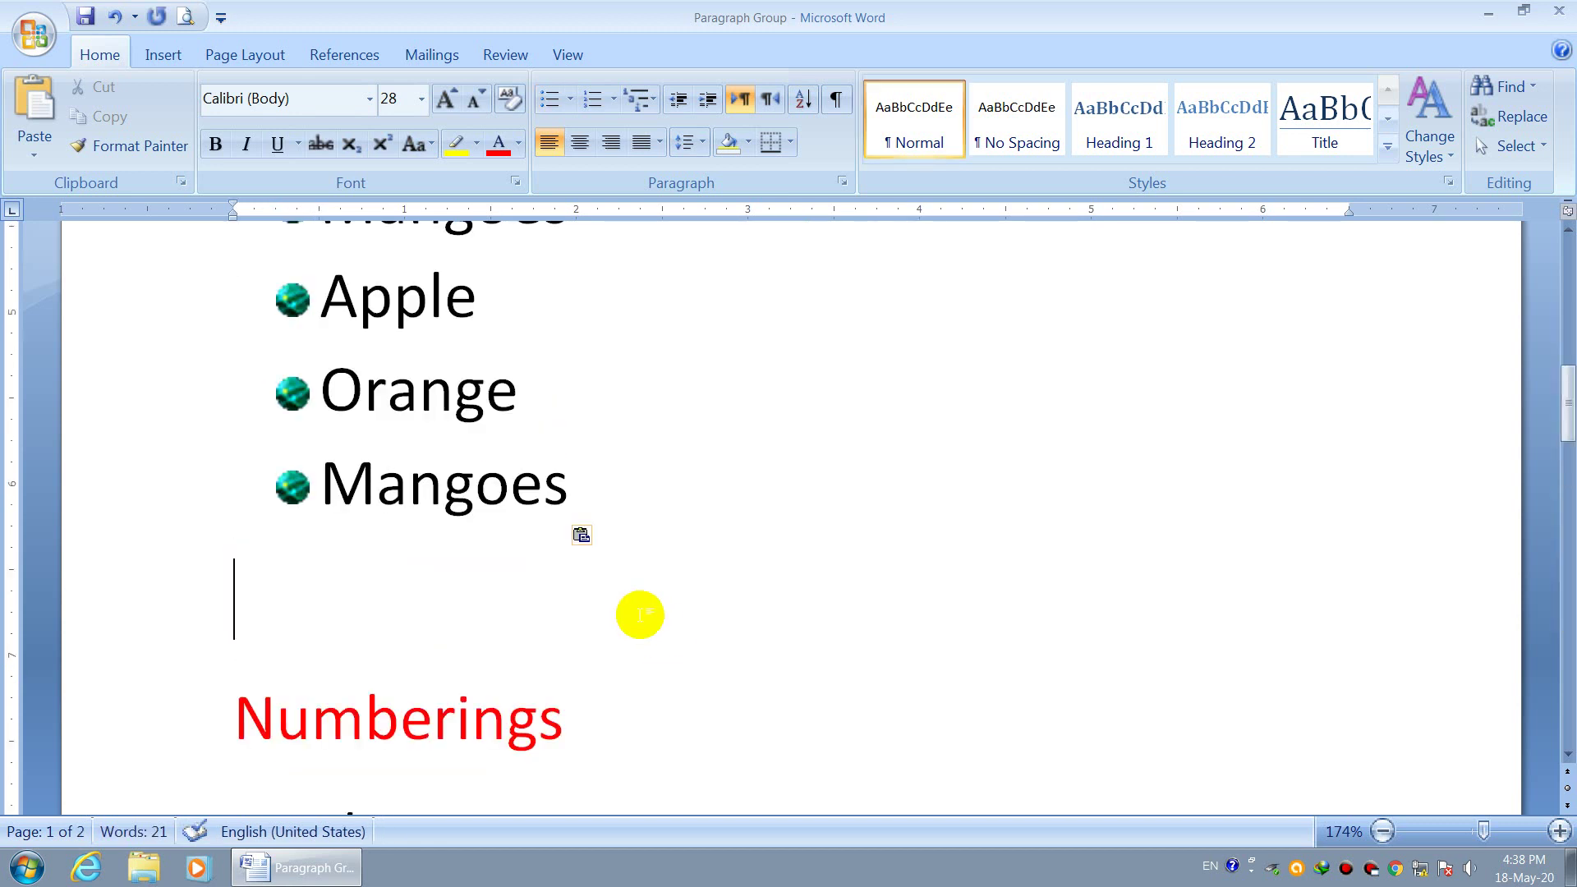
# Define a new bullet with Centered alignment for the second group of Apple, Orange and Mangoes lines.
pyautogui.scroll(5, 639, 614)
pyautogui.scroll(-2, 637, 612)
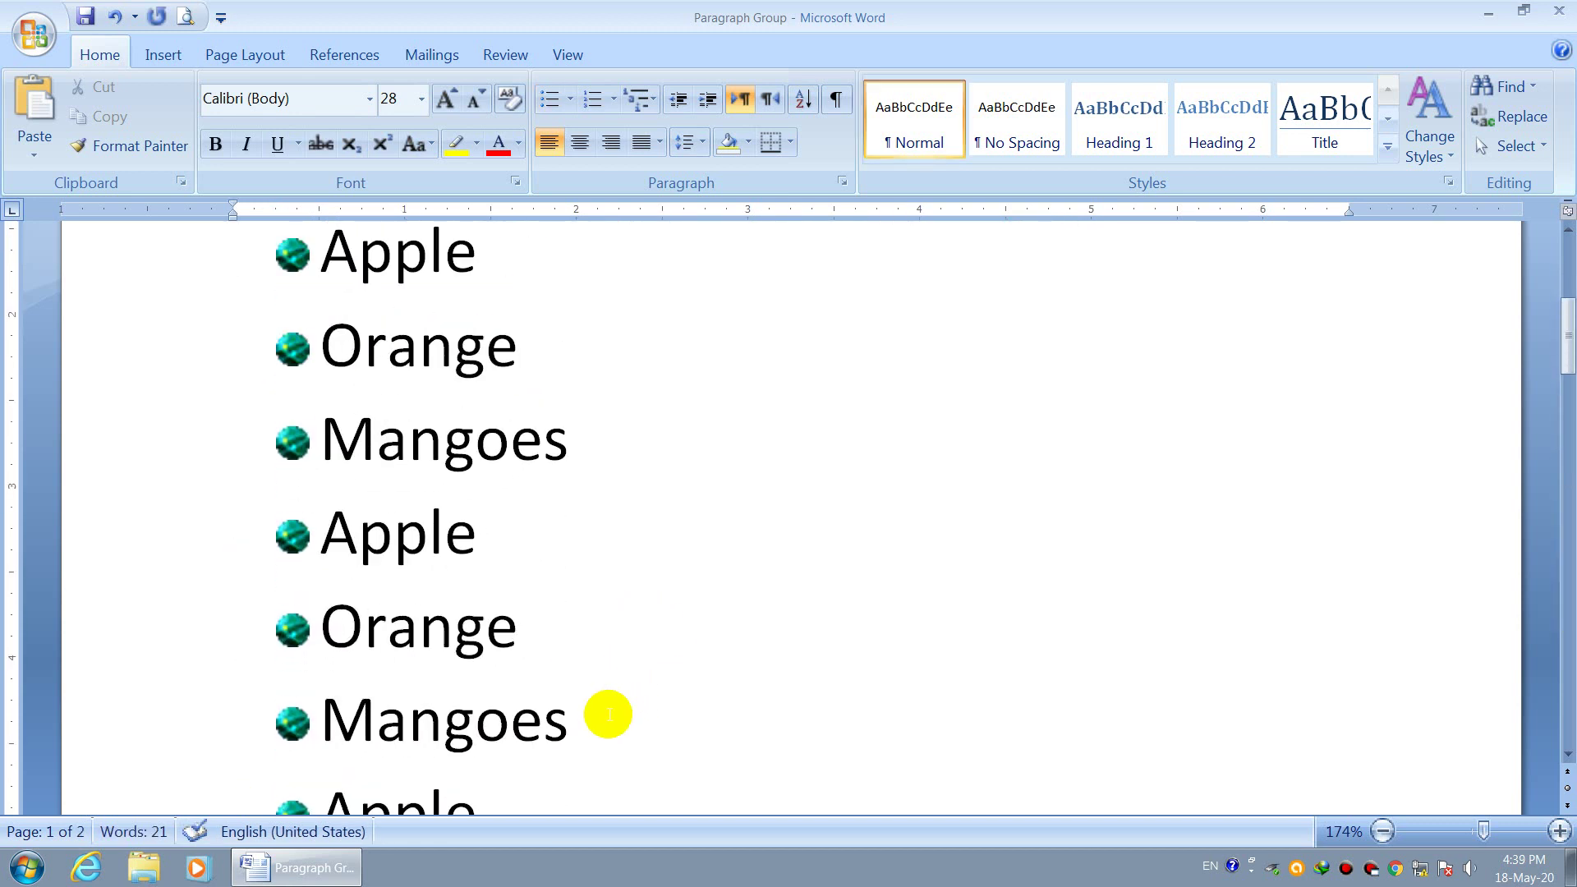
pyautogui.moveTo(607, 713); pyautogui.dragTo(321, 534)
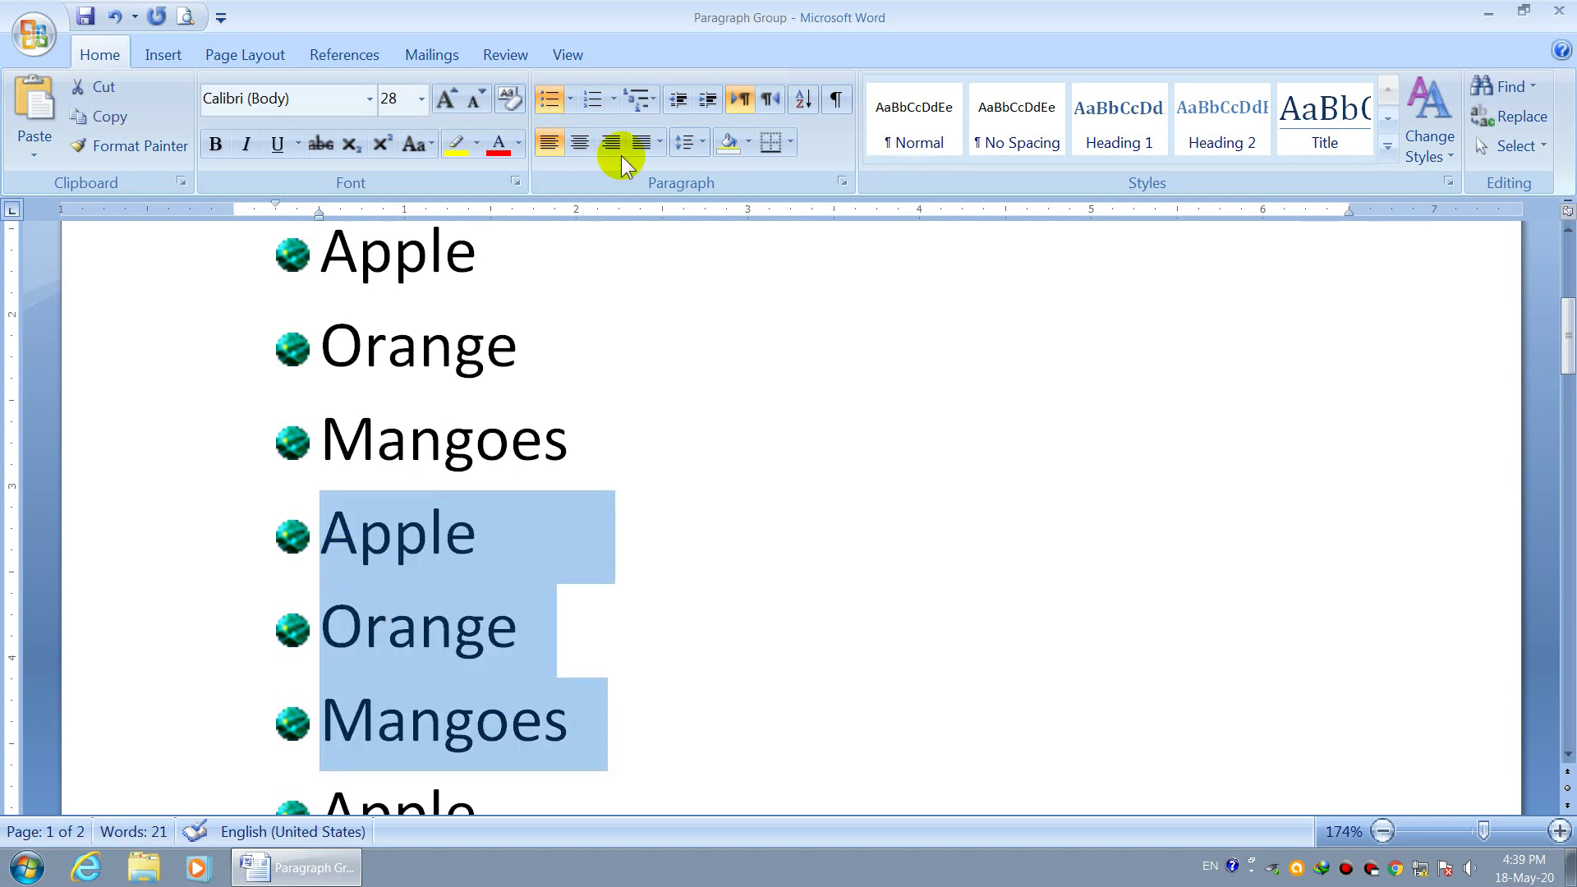
pyautogui.click(570, 101)
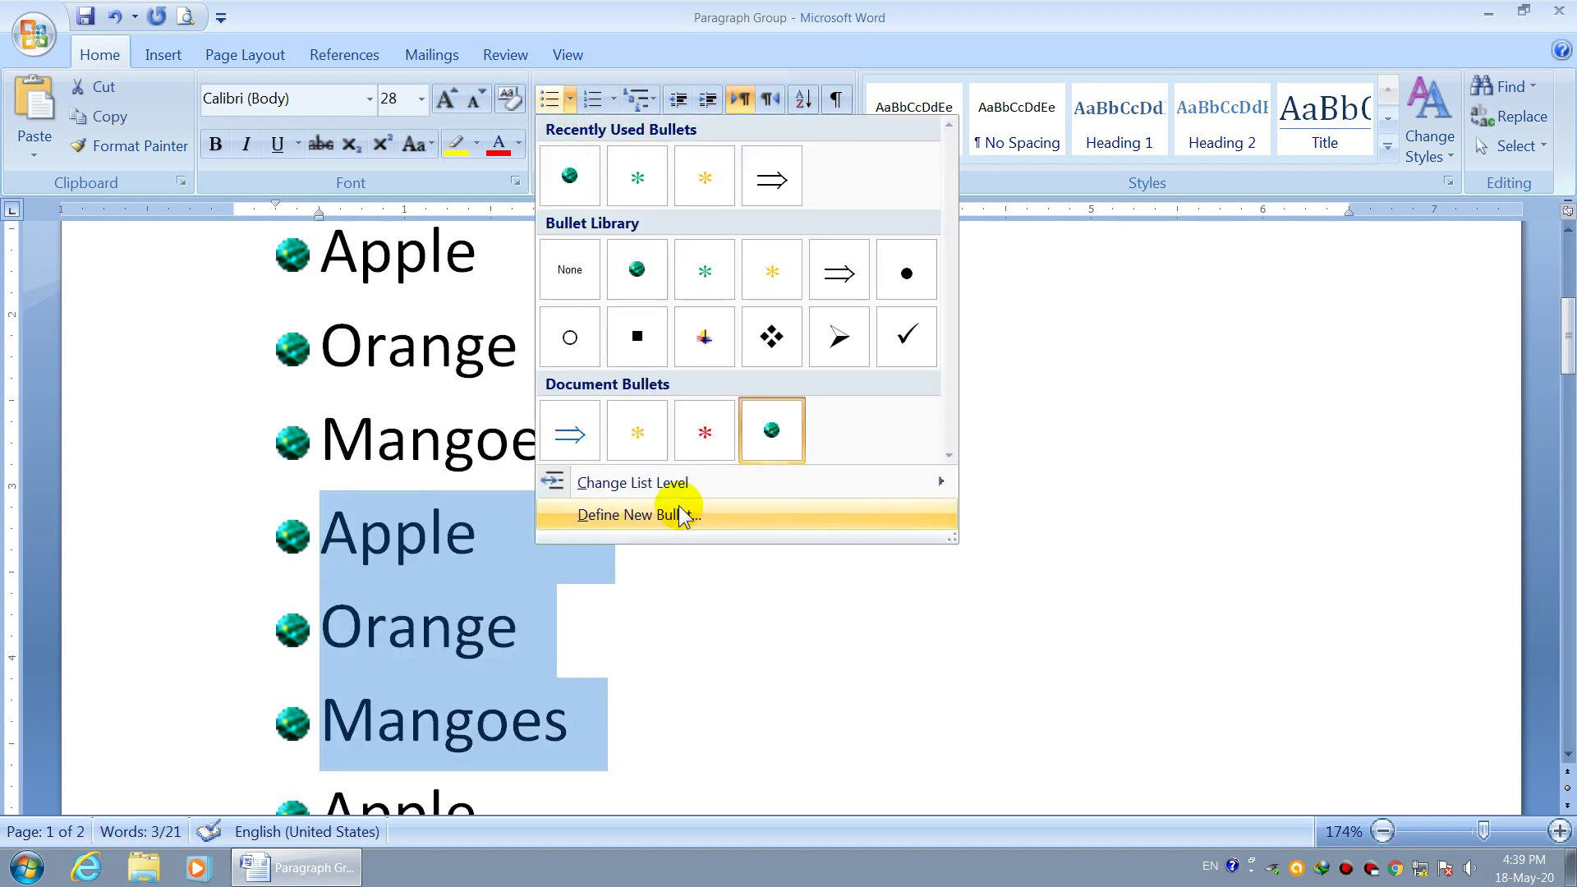
pyautogui.click(643, 515)
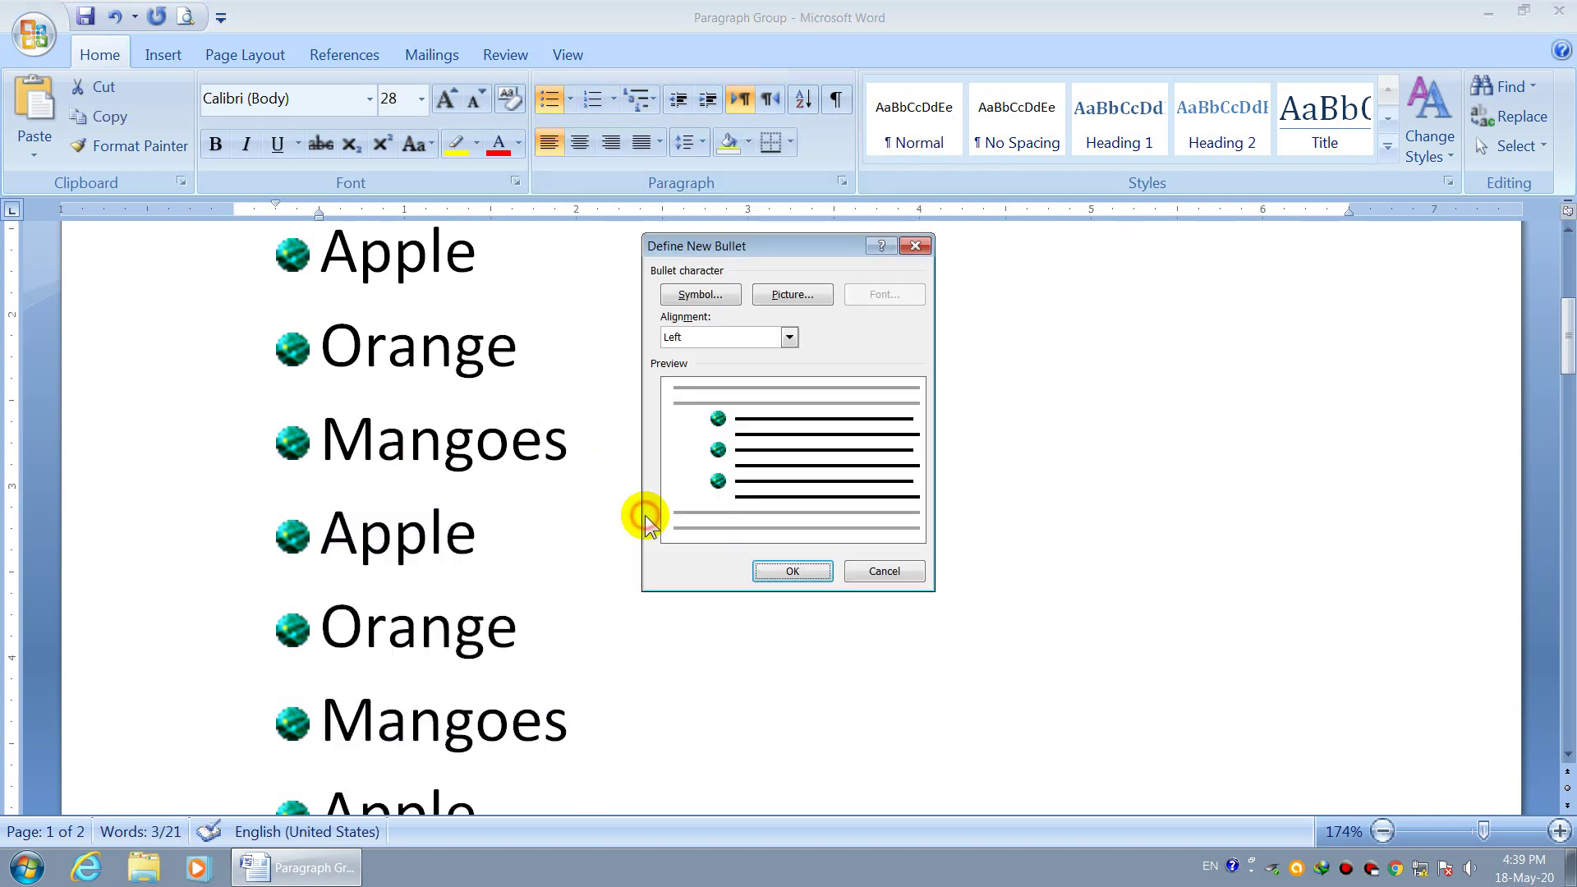
pyautogui.click(707, 335)
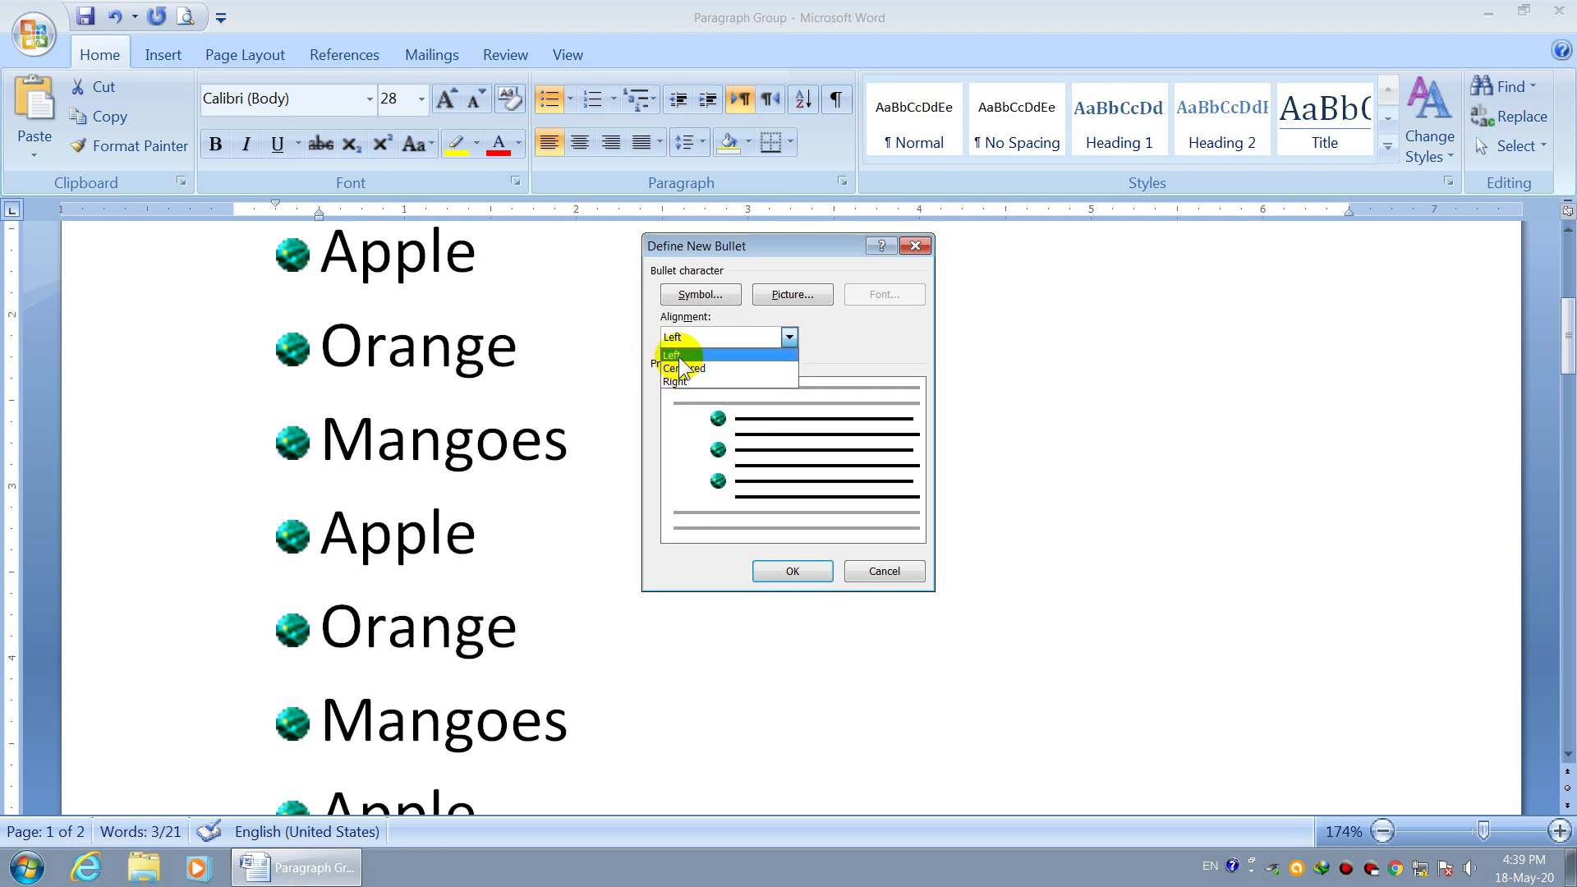
pyautogui.click(843, 340)
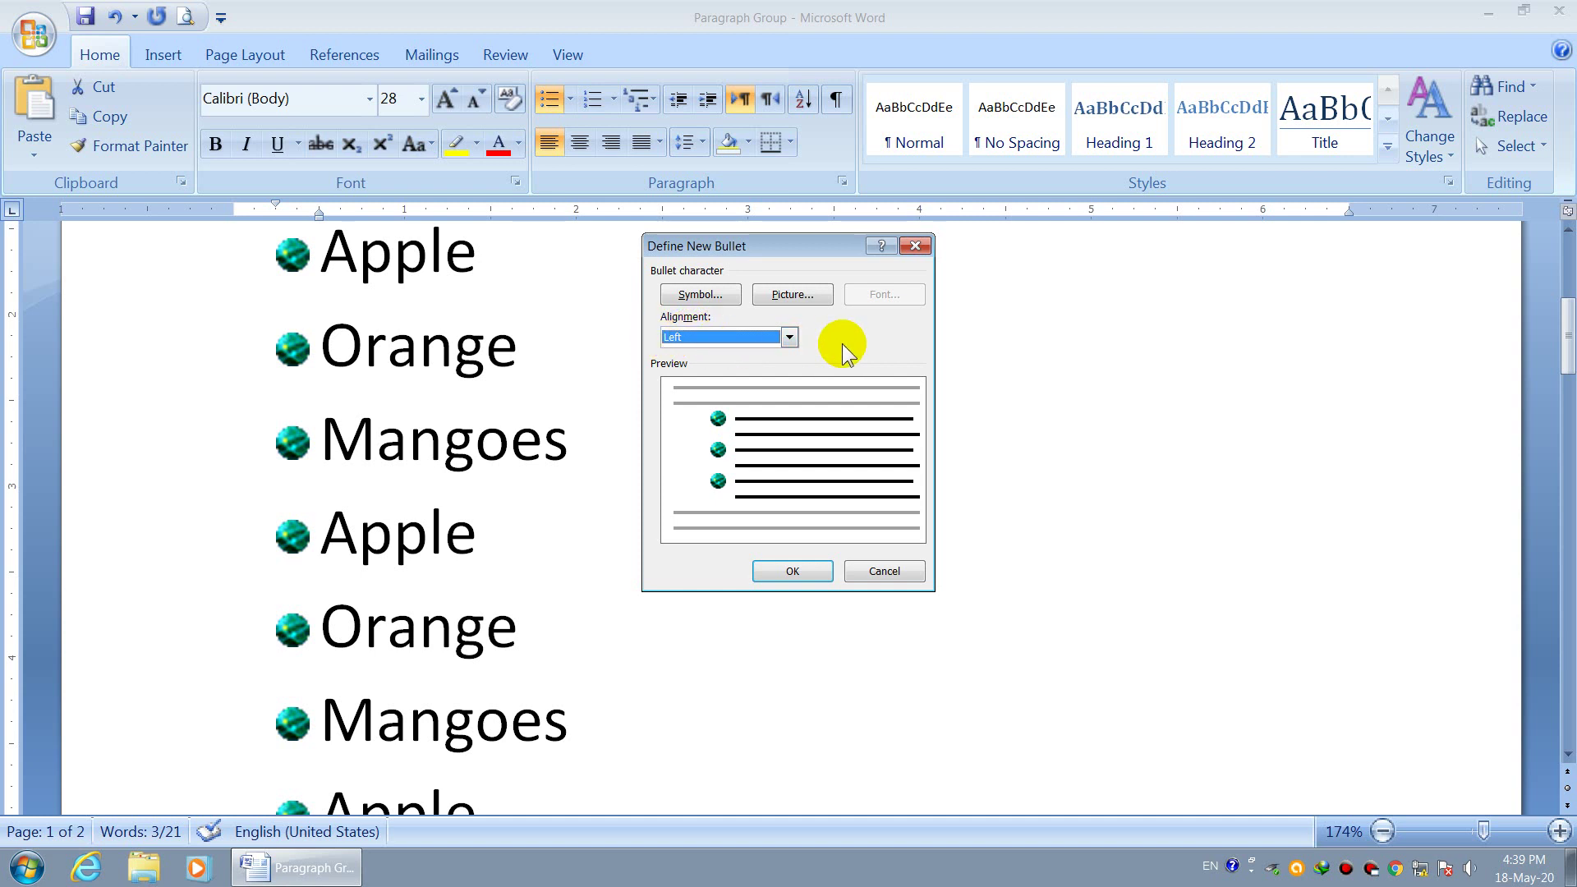
pyautogui.click(690, 344)
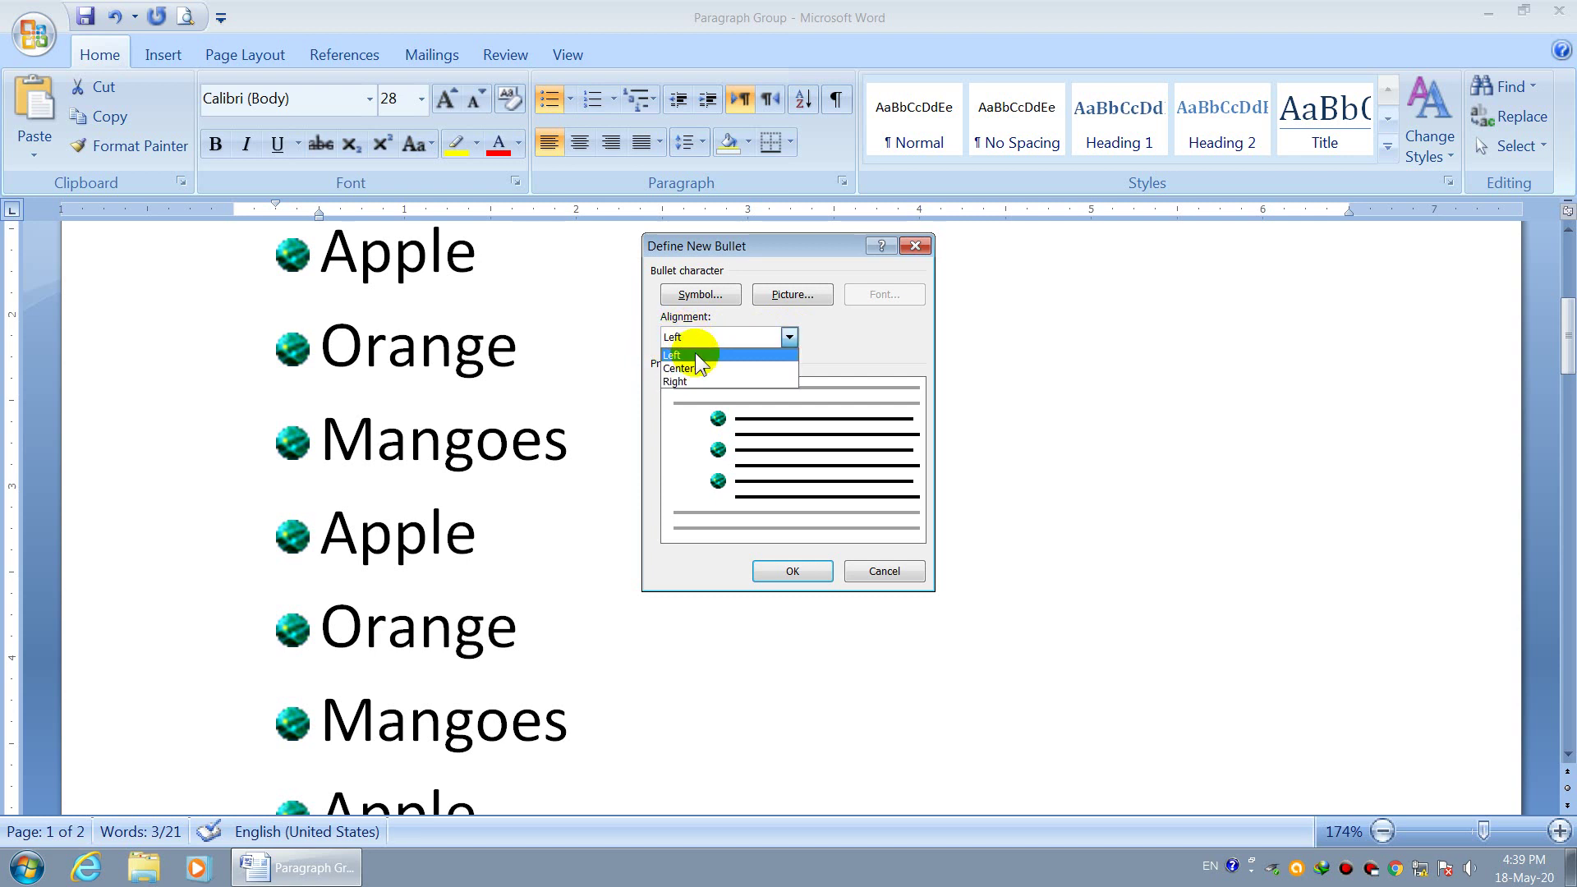
pyautogui.click(695, 359)
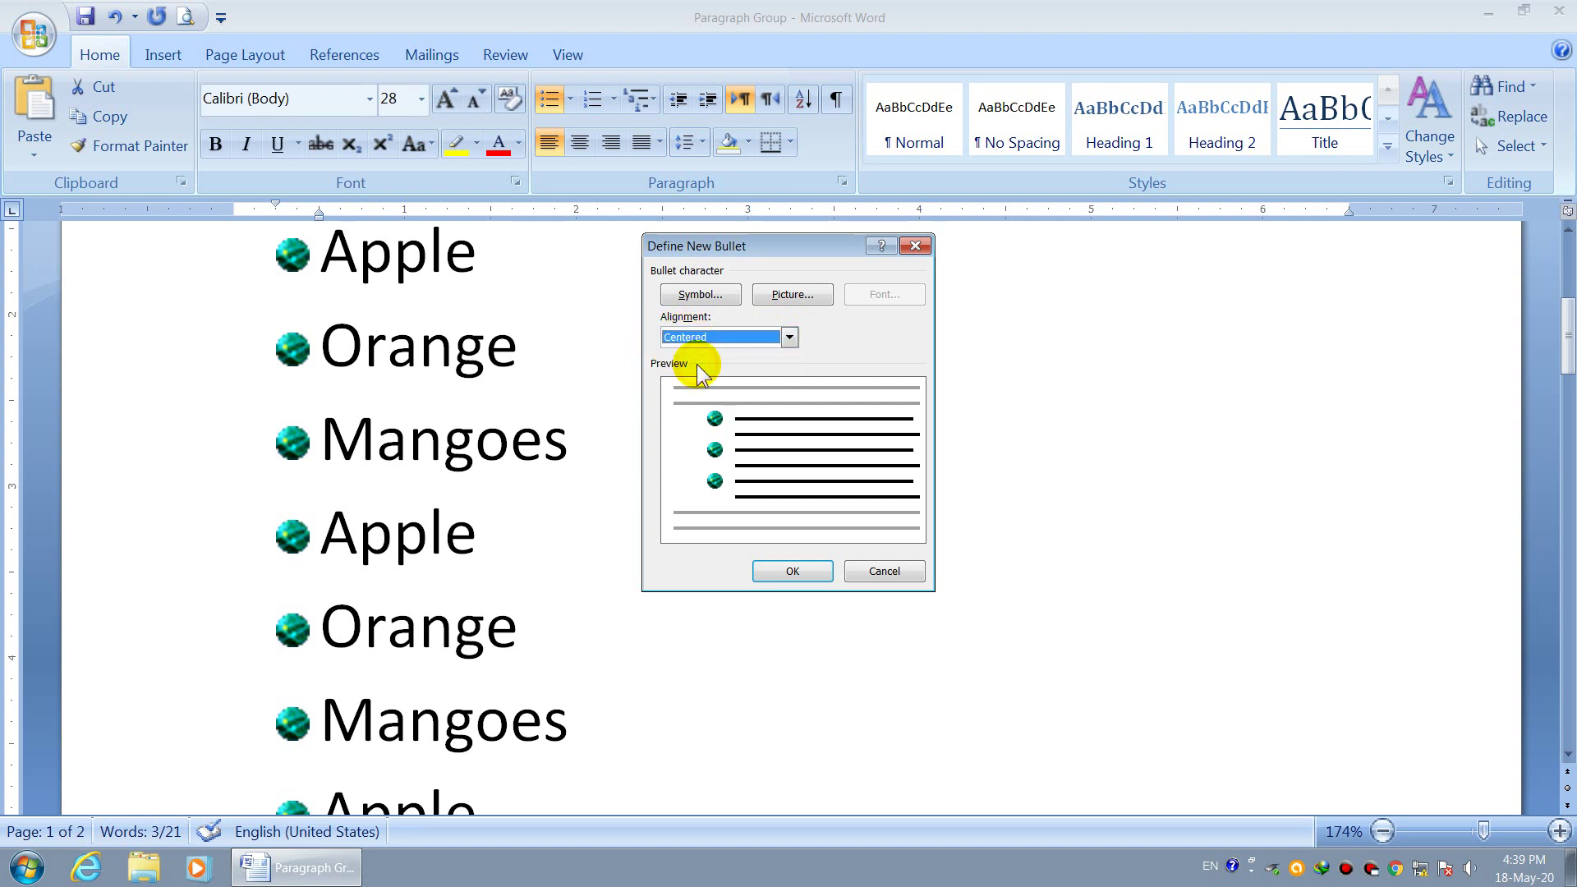
pyautogui.click(793, 569)
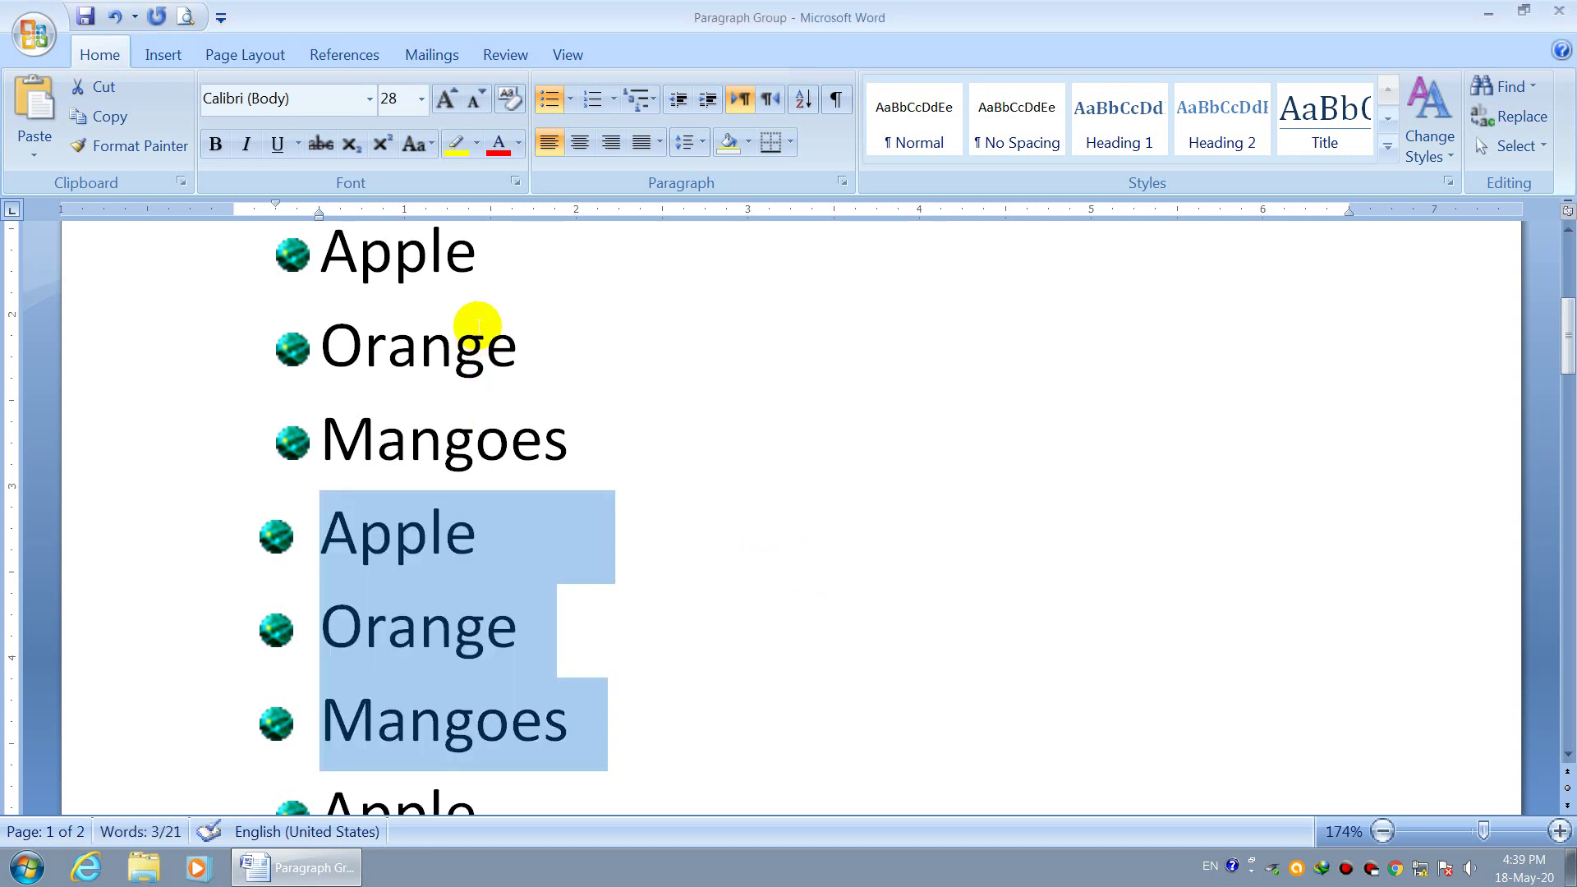
# Compare the bullet position and the gap before the text between the first and second fruit groups.
pyautogui.moveTo(588, 447); pyautogui.dragTo(387, 349)
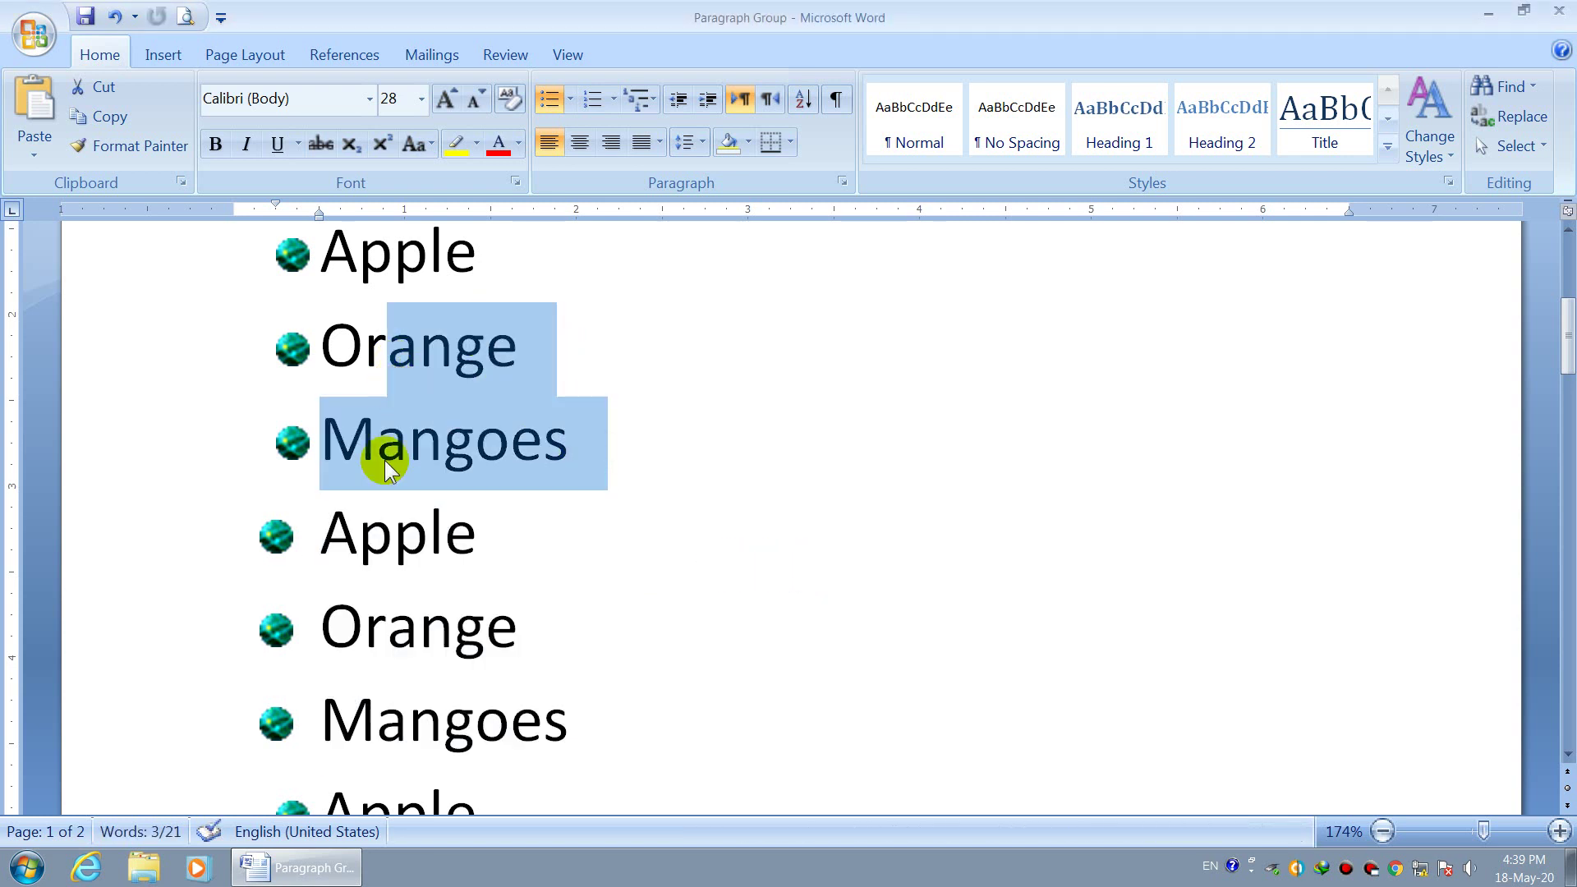
pyautogui.click(277, 528)
pyautogui.click(292, 437)
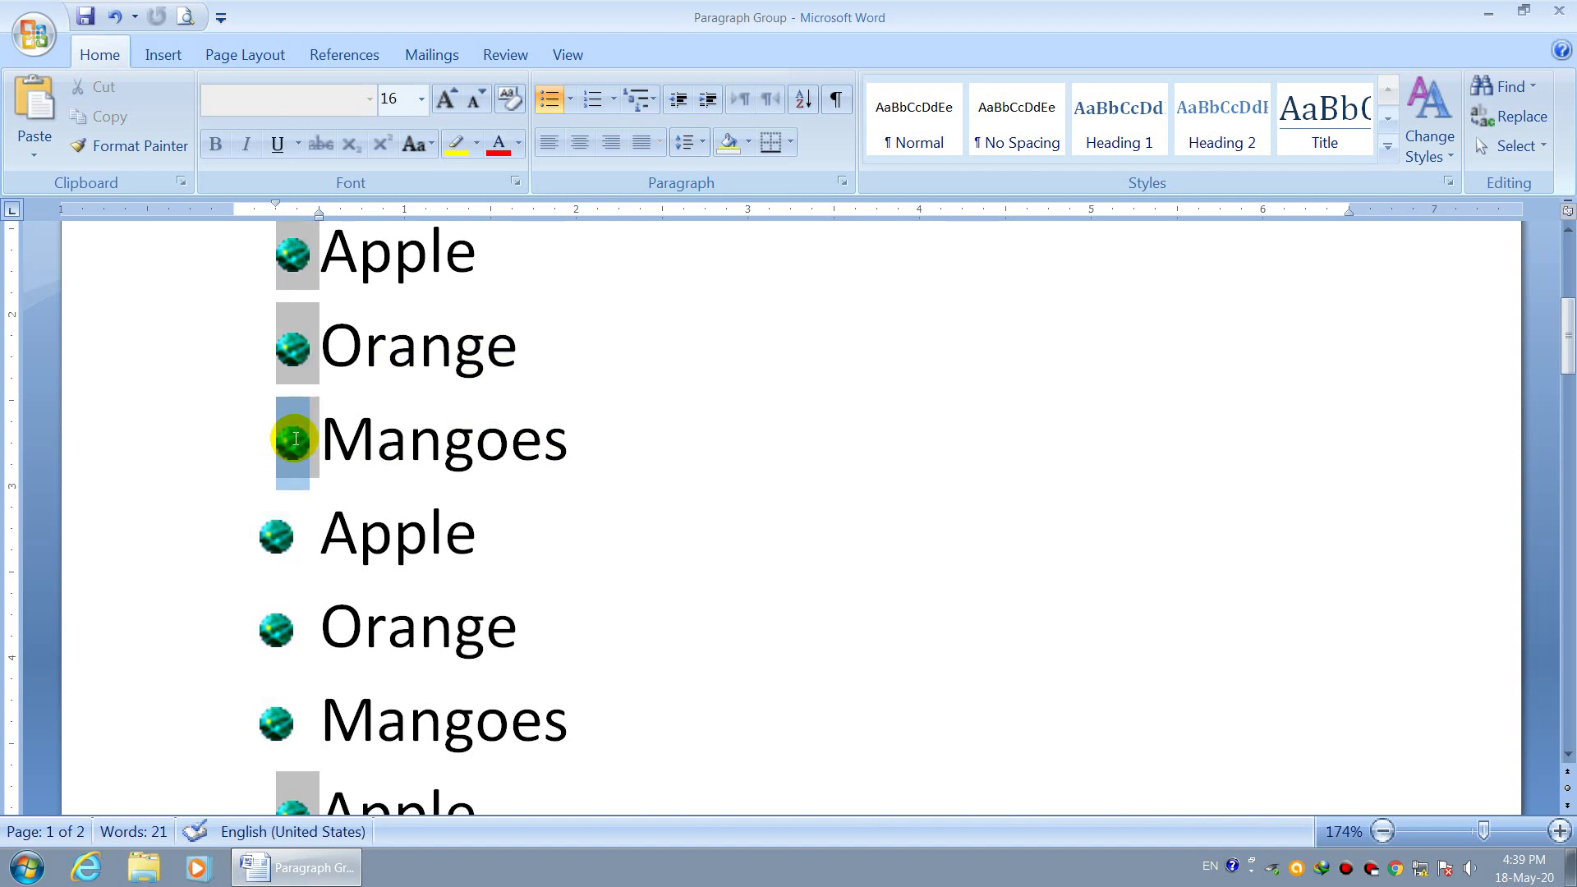
pyautogui.click(277, 535)
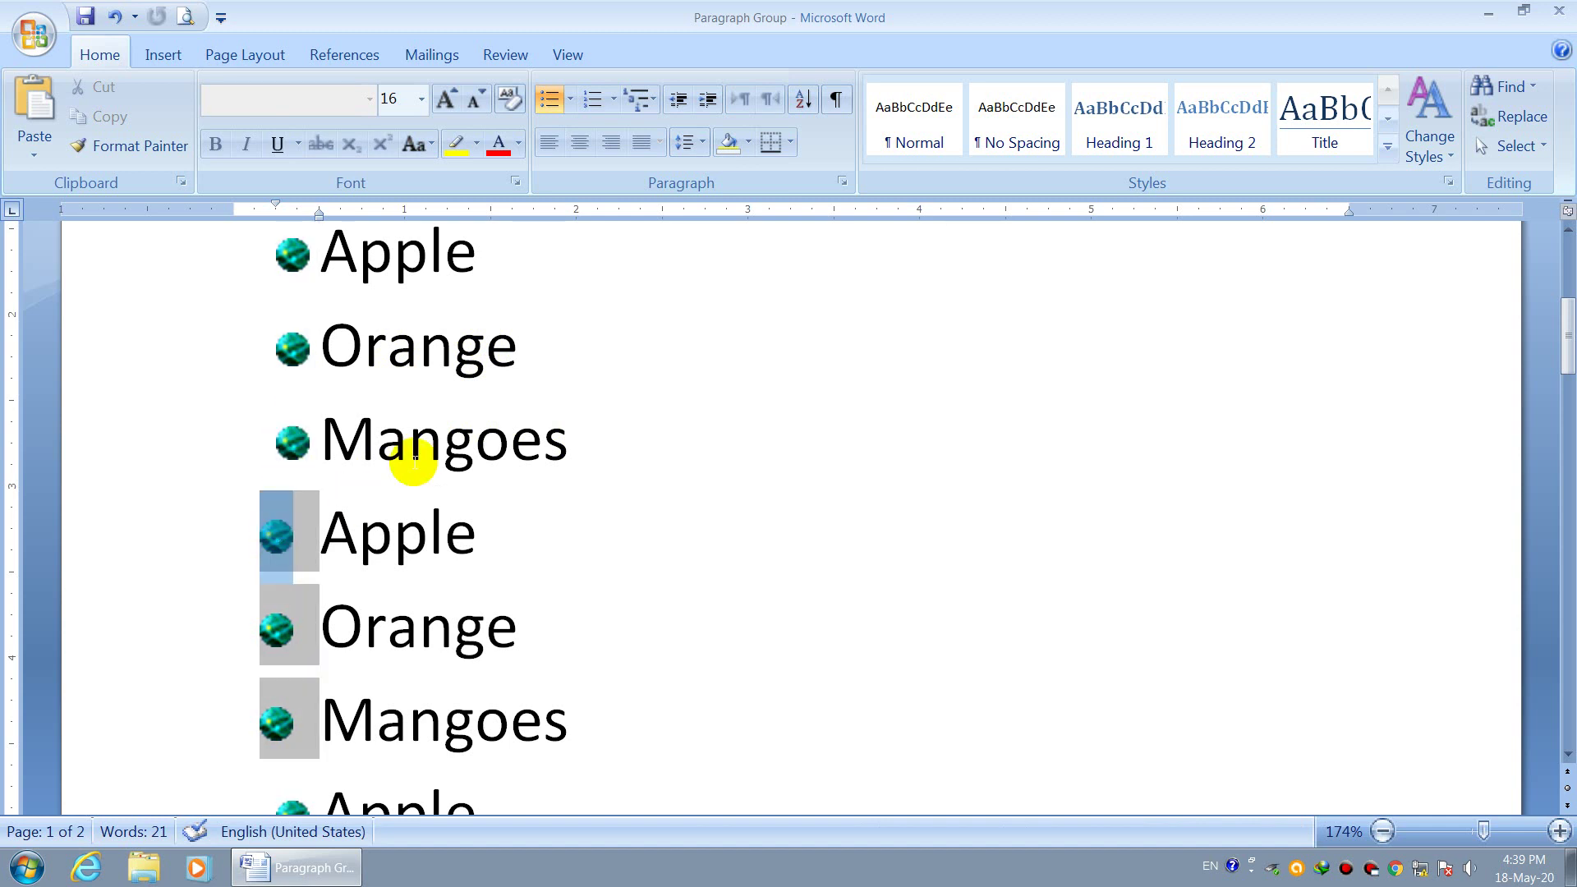
pyautogui.click(445, 439)
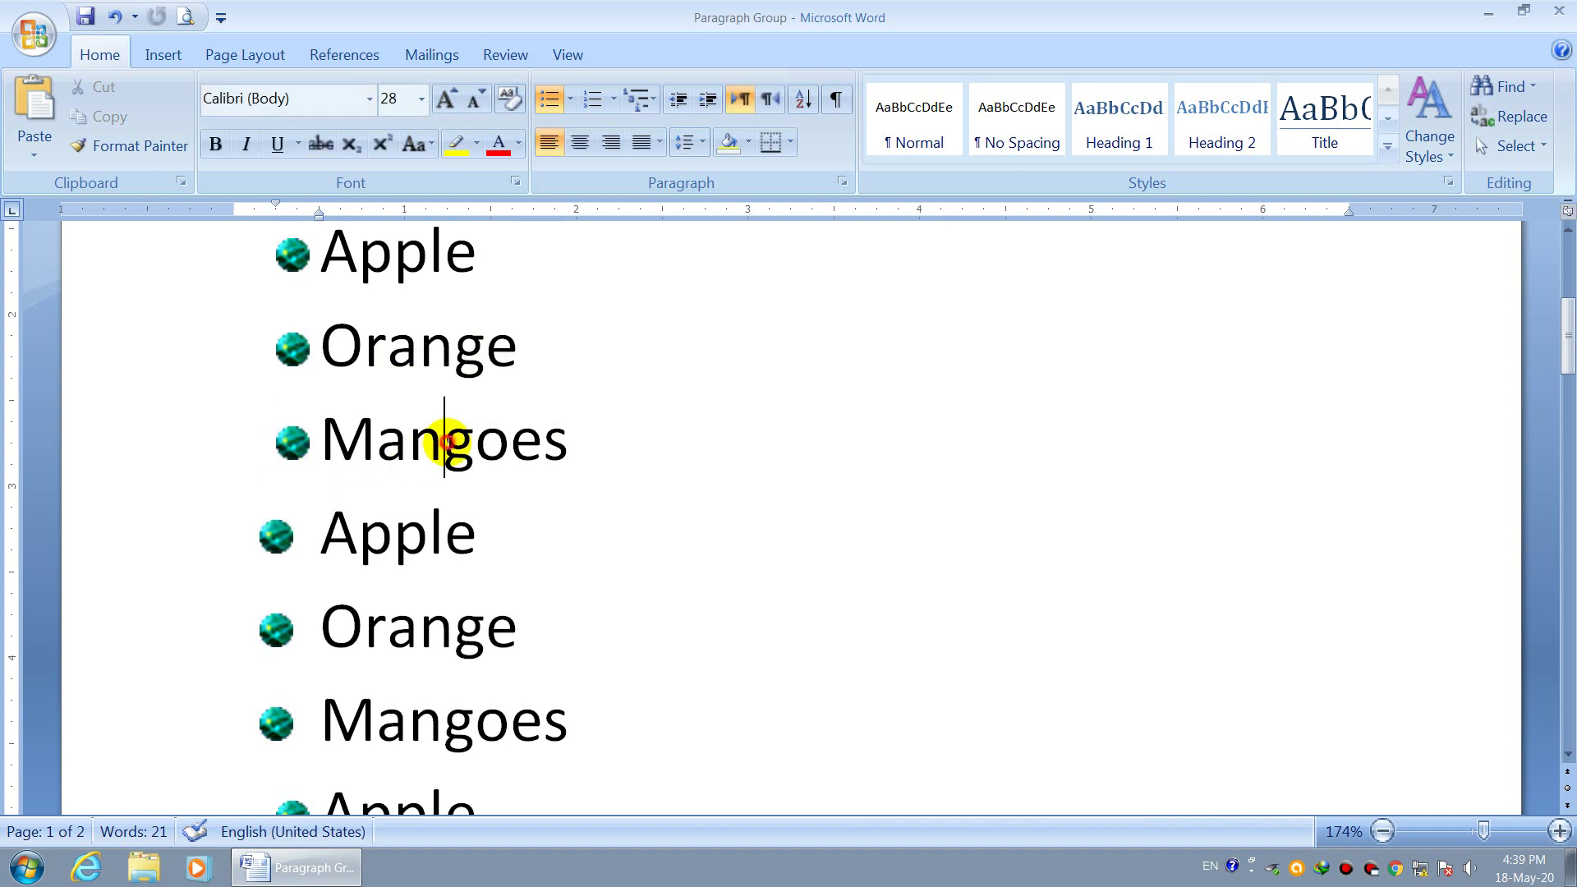
pyautogui.click(422, 542)
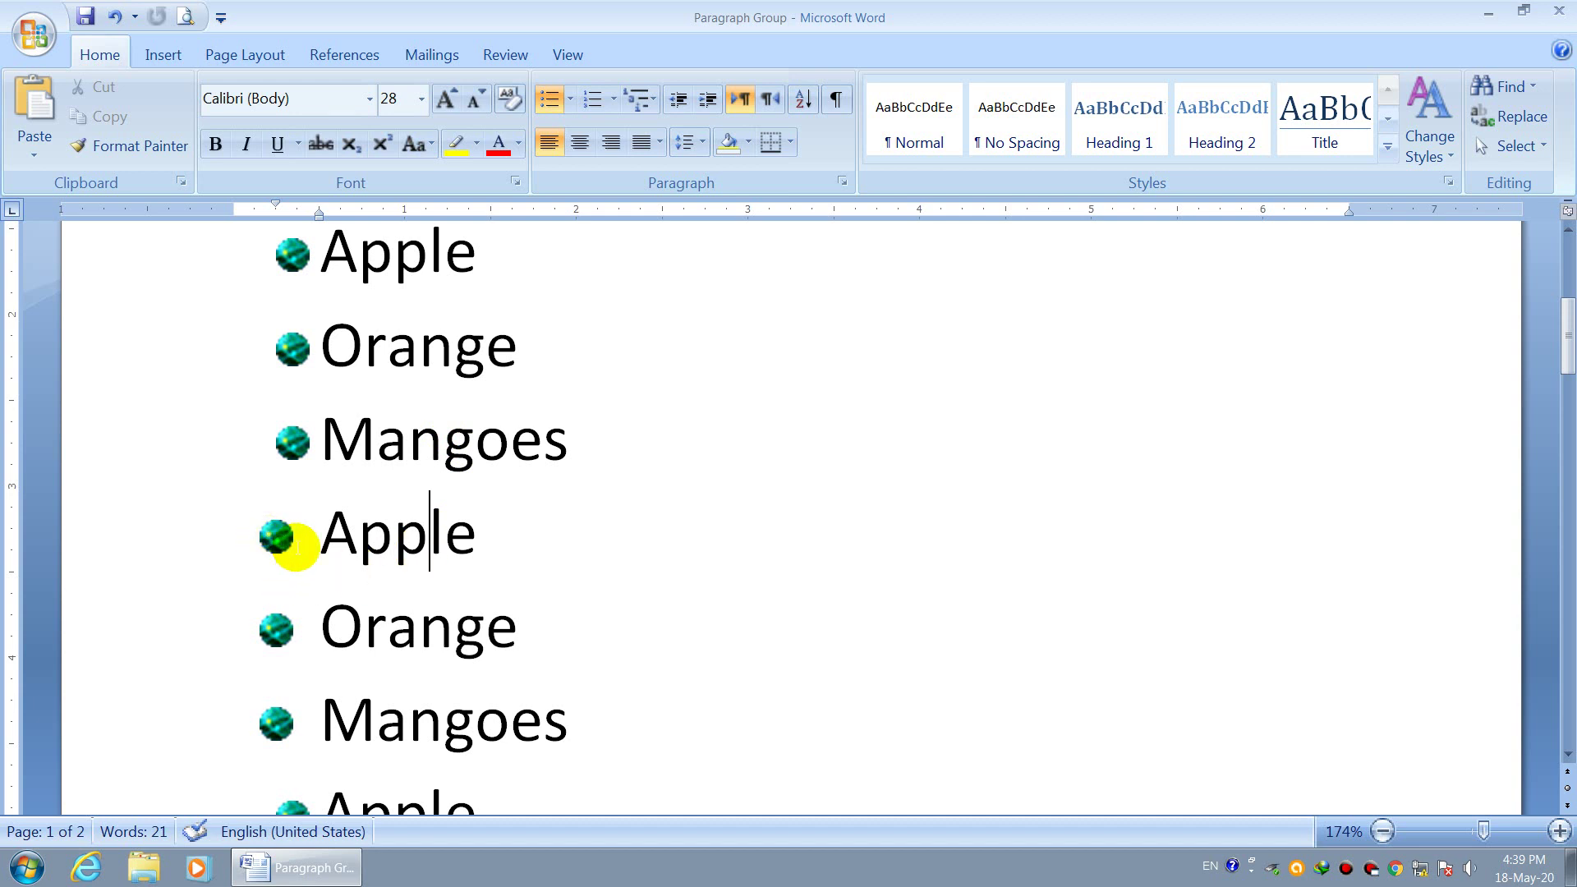
pyautogui.moveTo(248, 535); pyautogui.dragTo(505, 543)
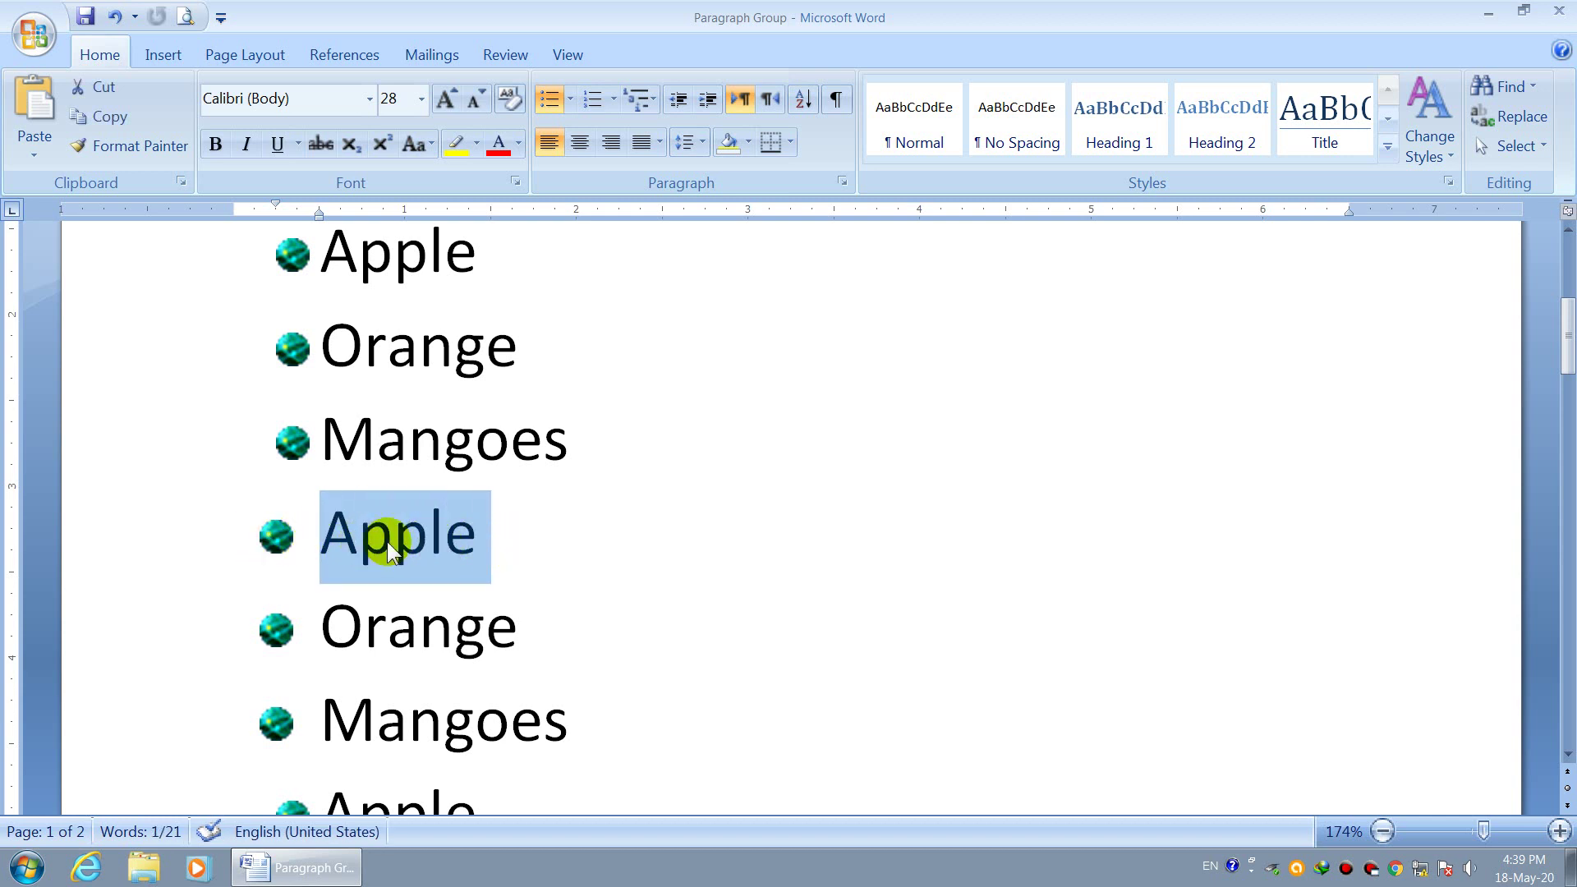
pyautogui.moveTo(567, 439); pyautogui.dragTo(319, 433)
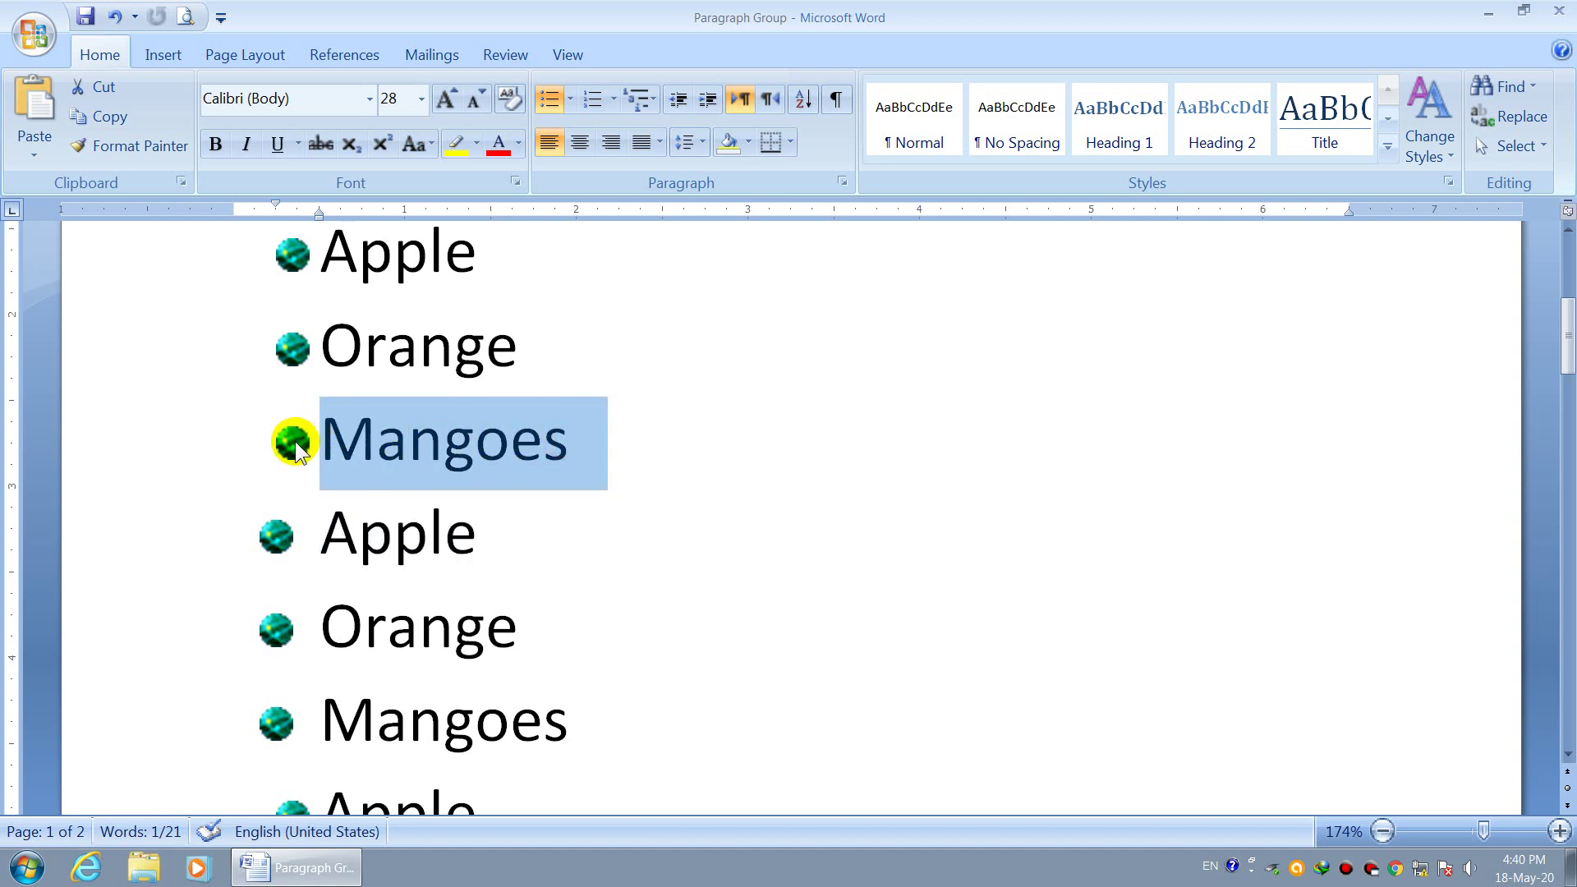
pyautogui.moveTo(477, 535); pyautogui.dragTo(293, 550)
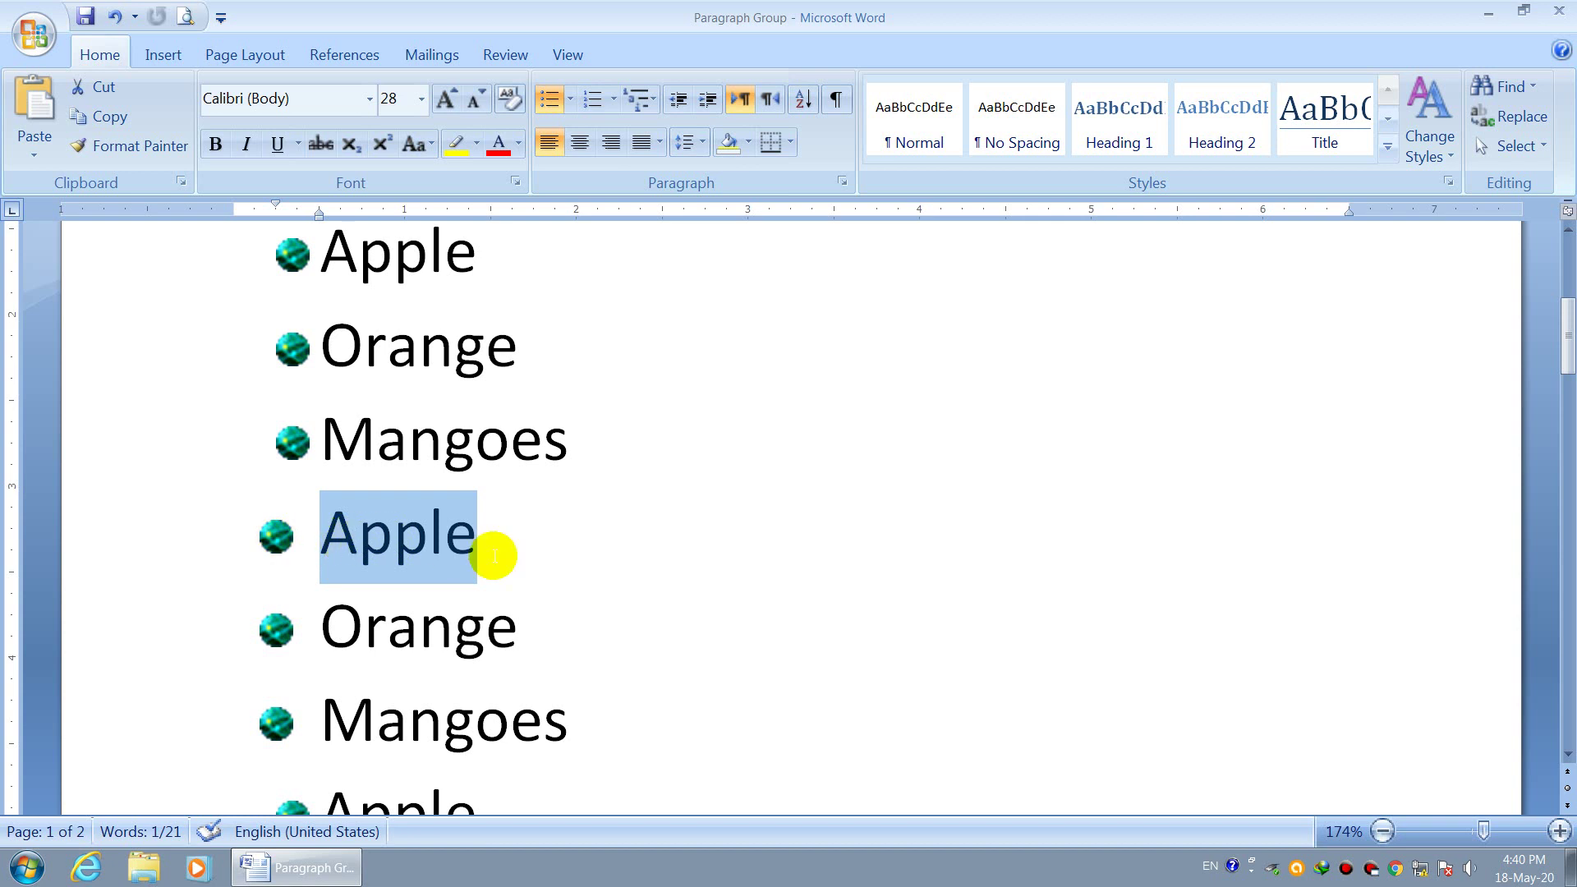
pyautogui.moveTo(567, 716); pyautogui.dragTo(346, 563)
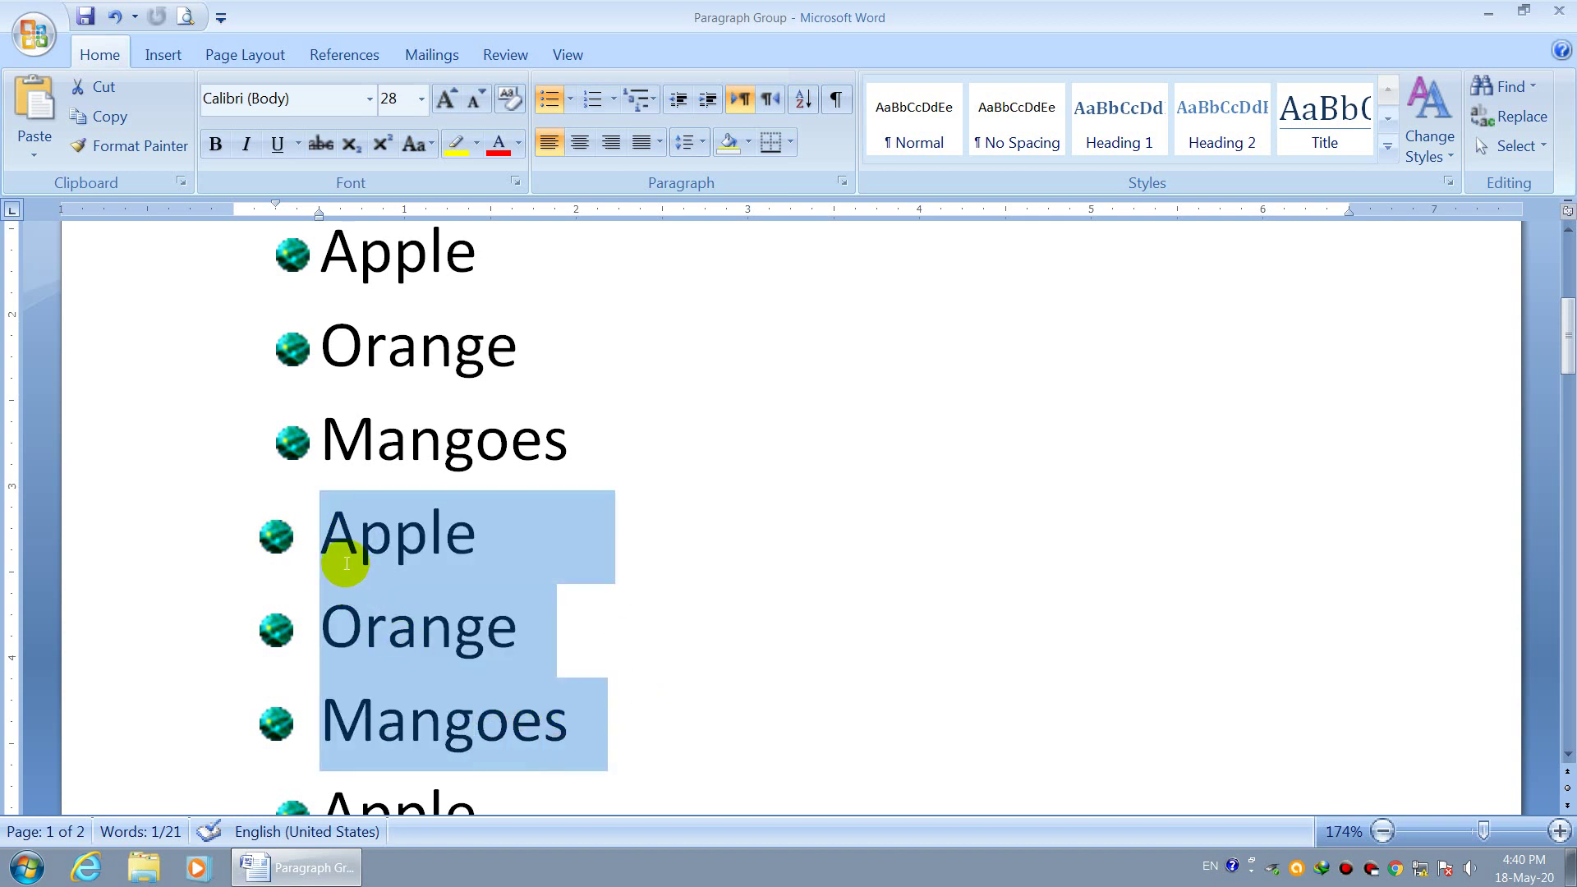
pyautogui.click(524, 633)
# Define a new bullet with Right alignment for the third group of Apple, Orange and Mangoes lines.
pyautogui.scroll(-3, 524, 634)
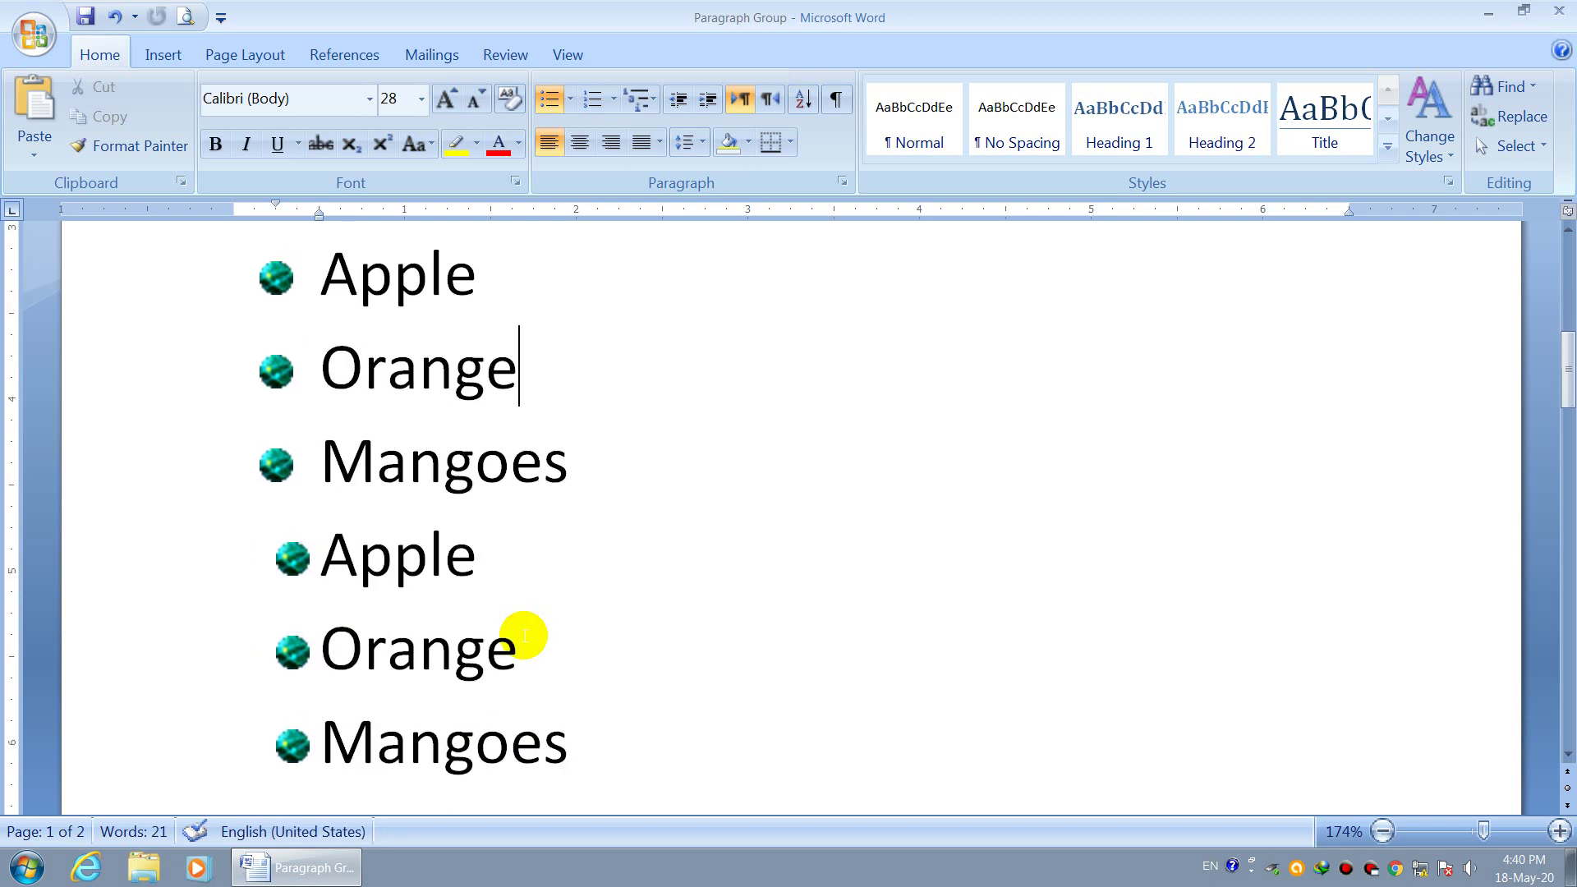
pyautogui.scroll(-1, 524, 634)
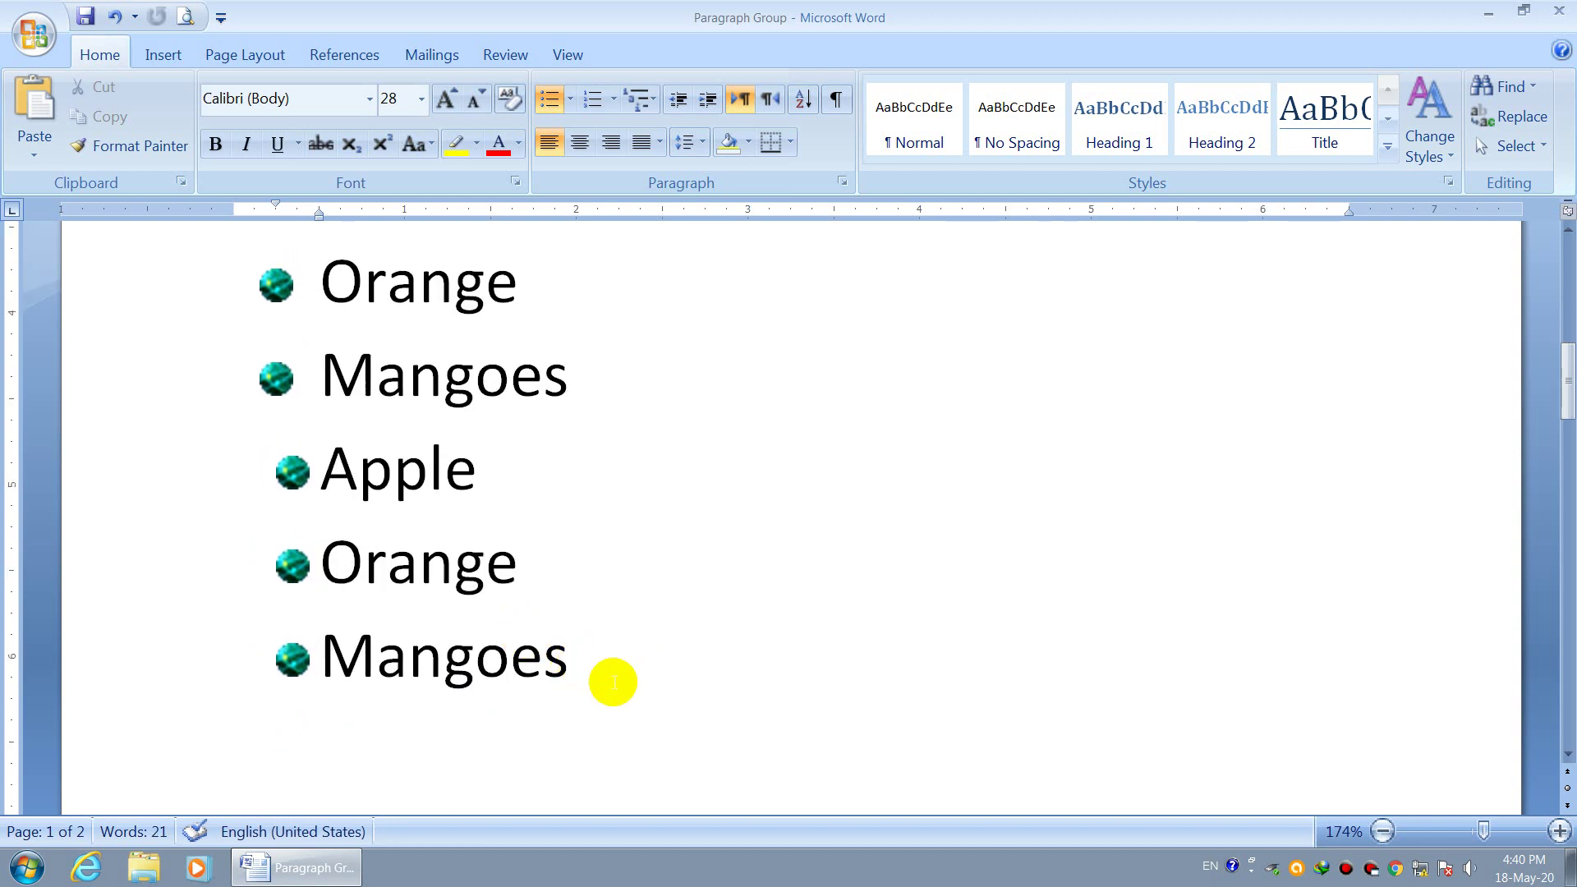
pyautogui.moveTo(589, 668); pyautogui.dragTo(341, 496)
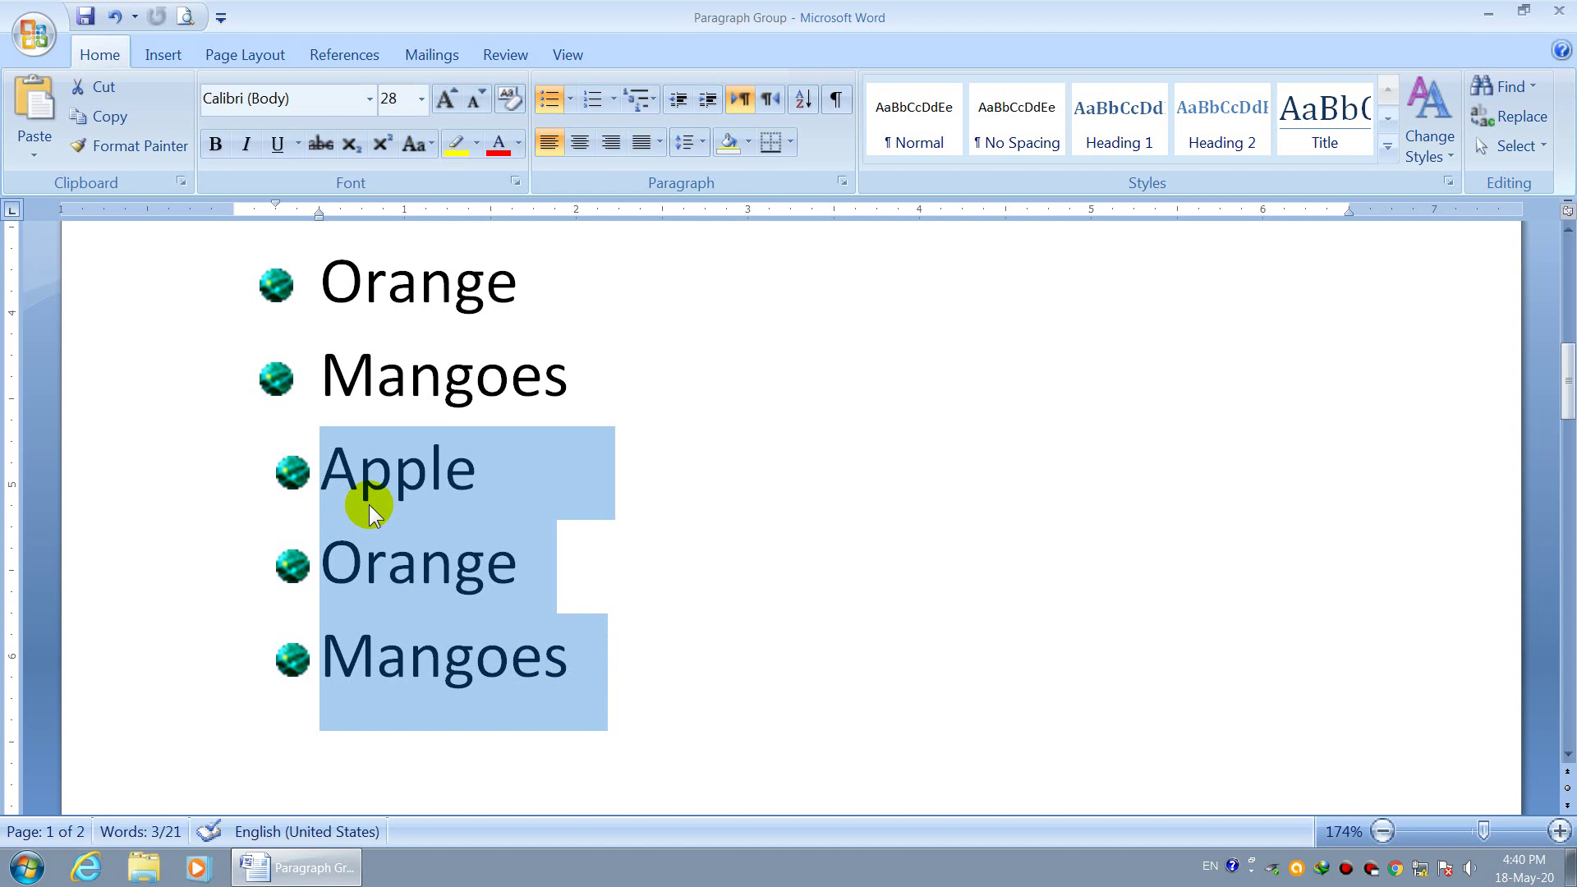
pyautogui.click(570, 98)
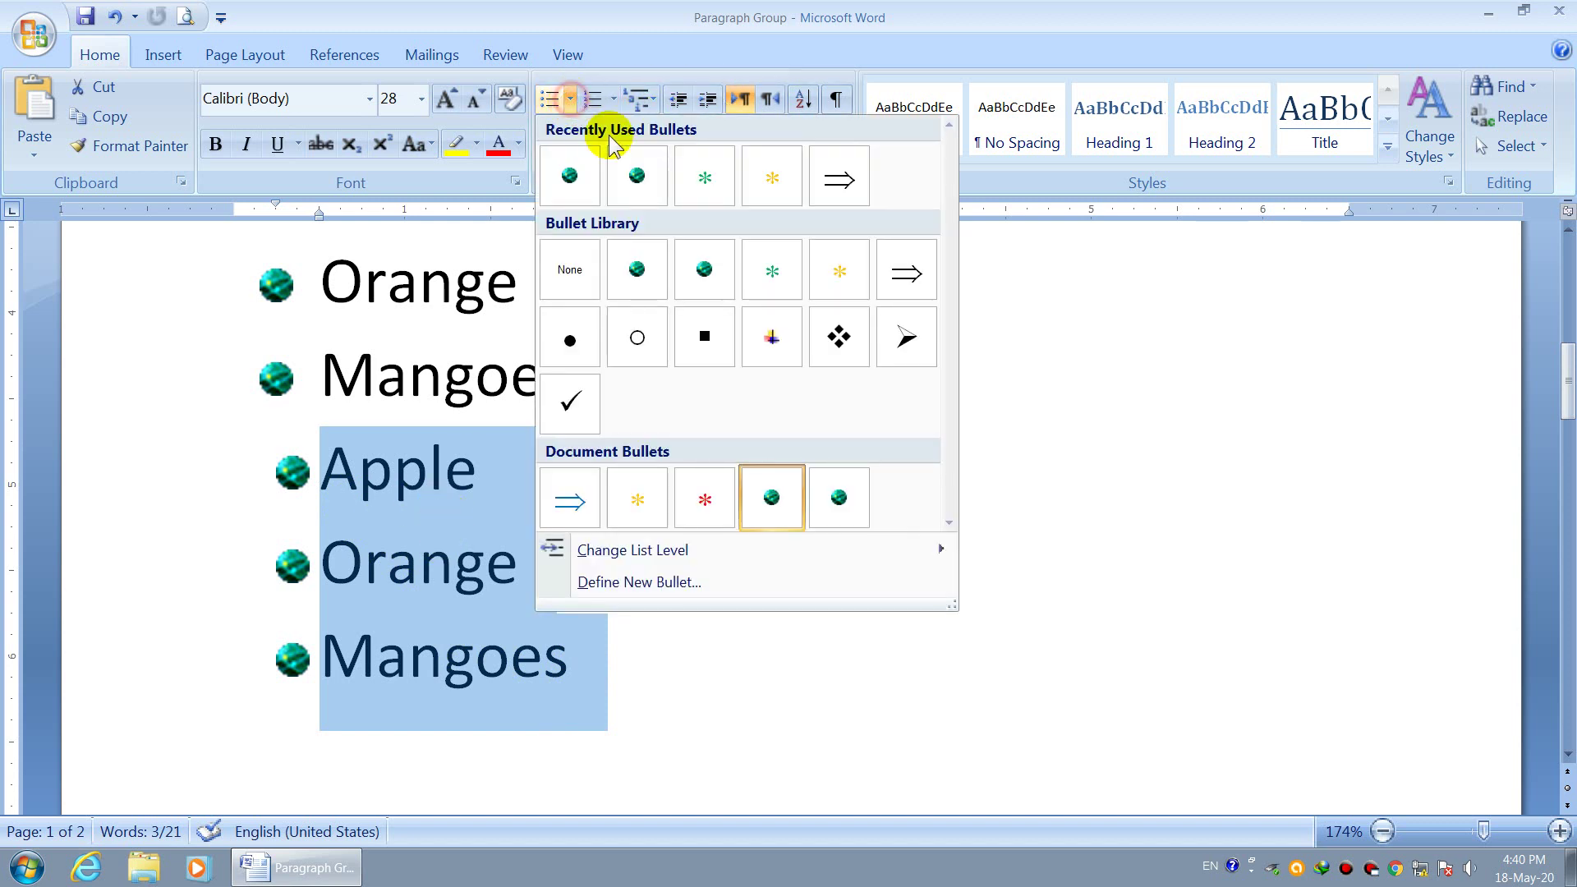
pyautogui.click(694, 581)
pyautogui.click(721, 335)
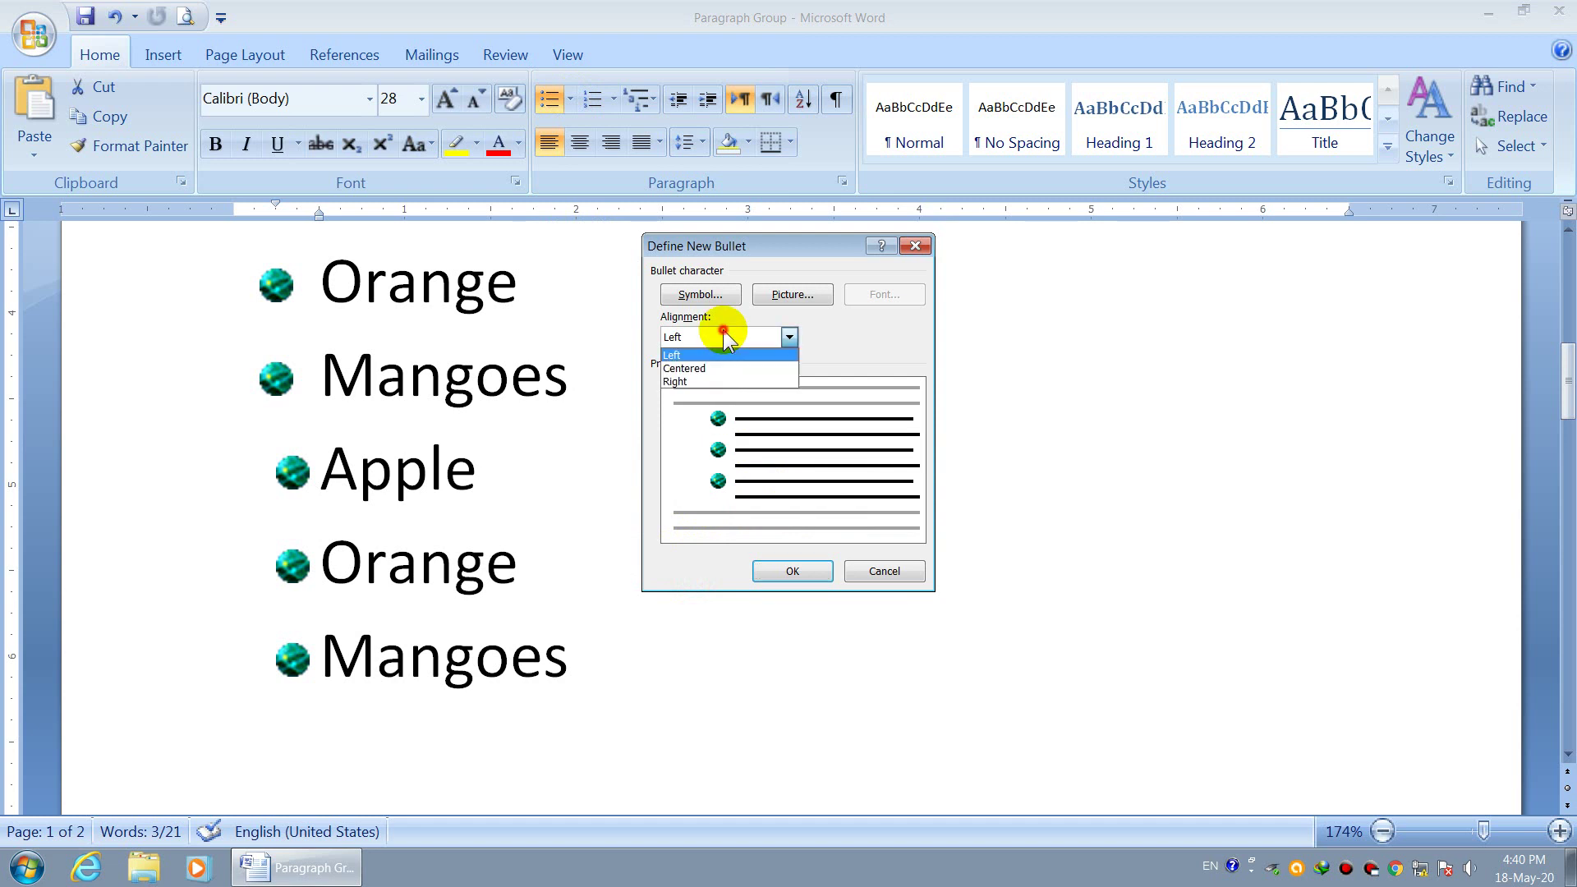
pyautogui.click(717, 382)
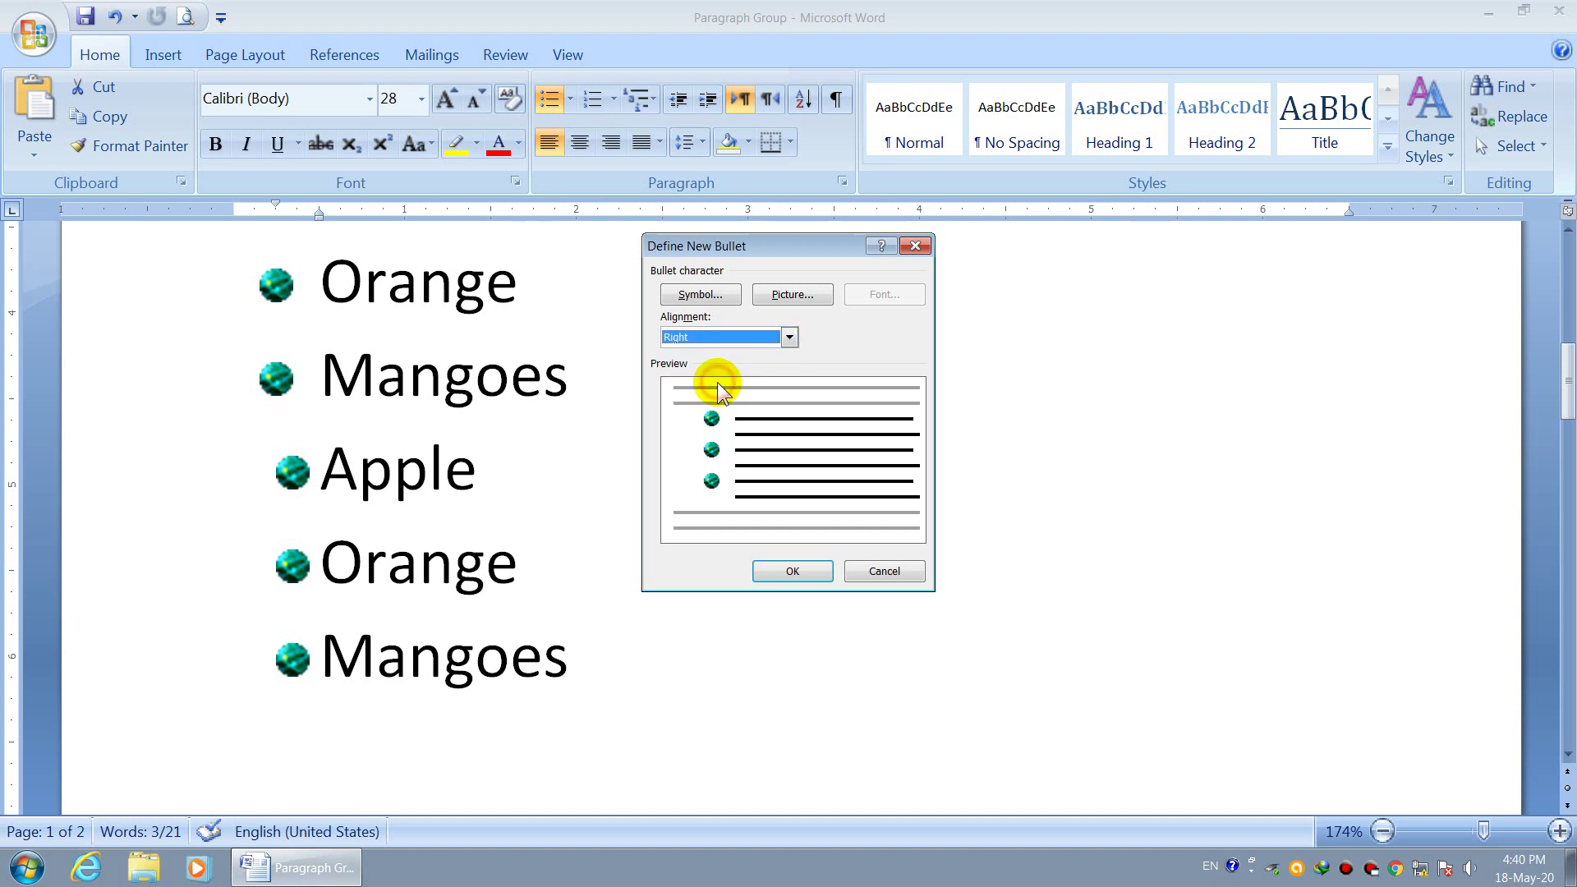
pyautogui.click(761, 571)
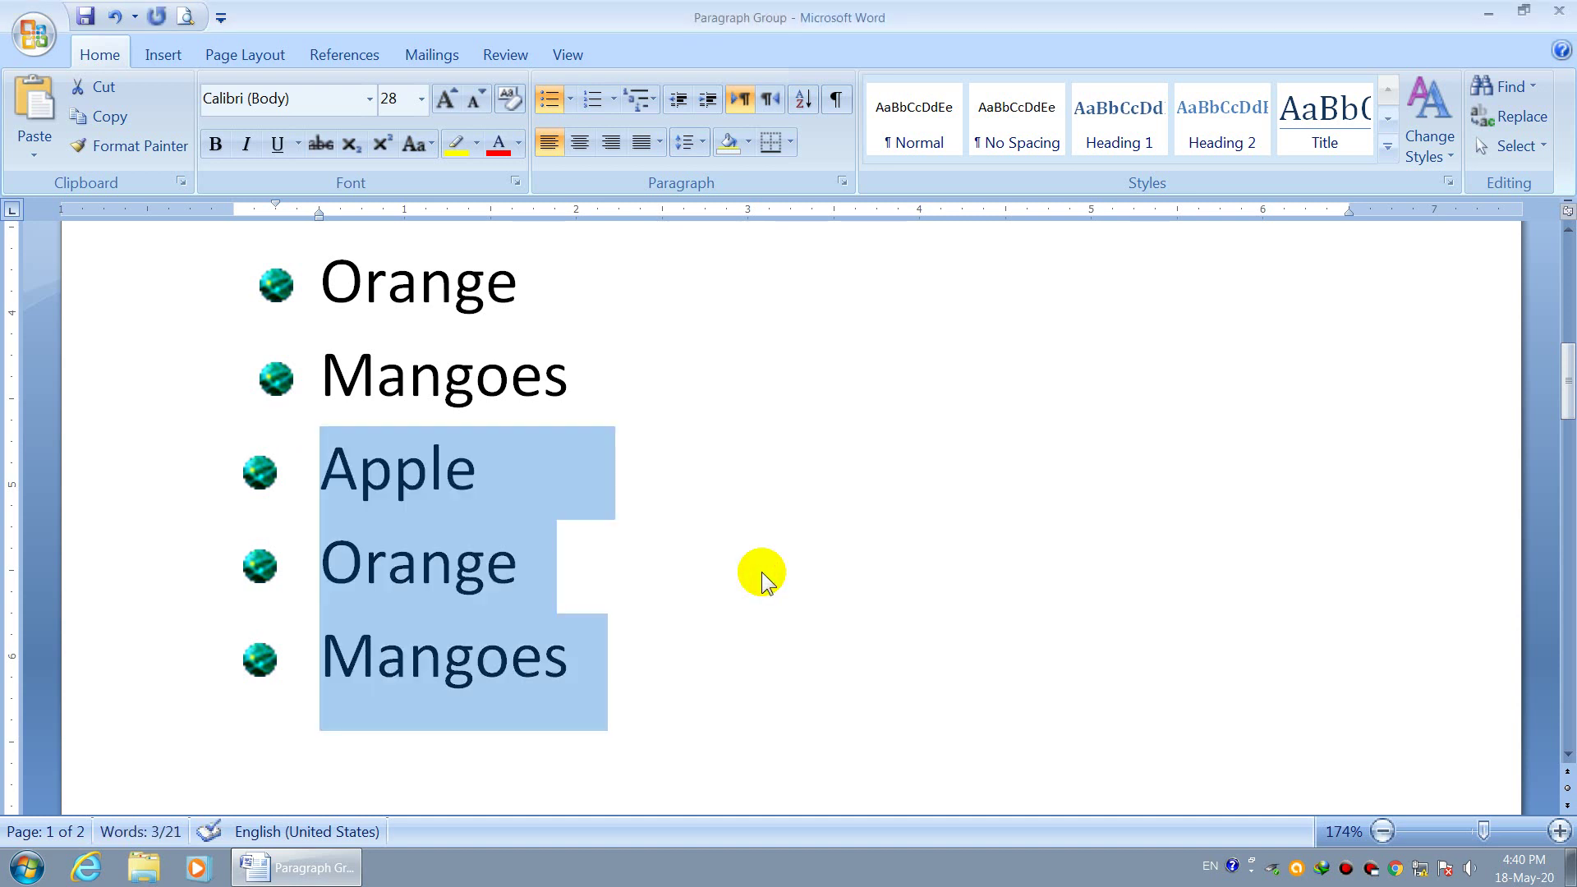
# Compare the bullet positions of the left, centered and right aligned fruit groups by selecting each group's bullets.
pyautogui.click(691, 412)
pyautogui.scroll(2, 688, 435)
pyautogui.scroll(-2, 688, 451)
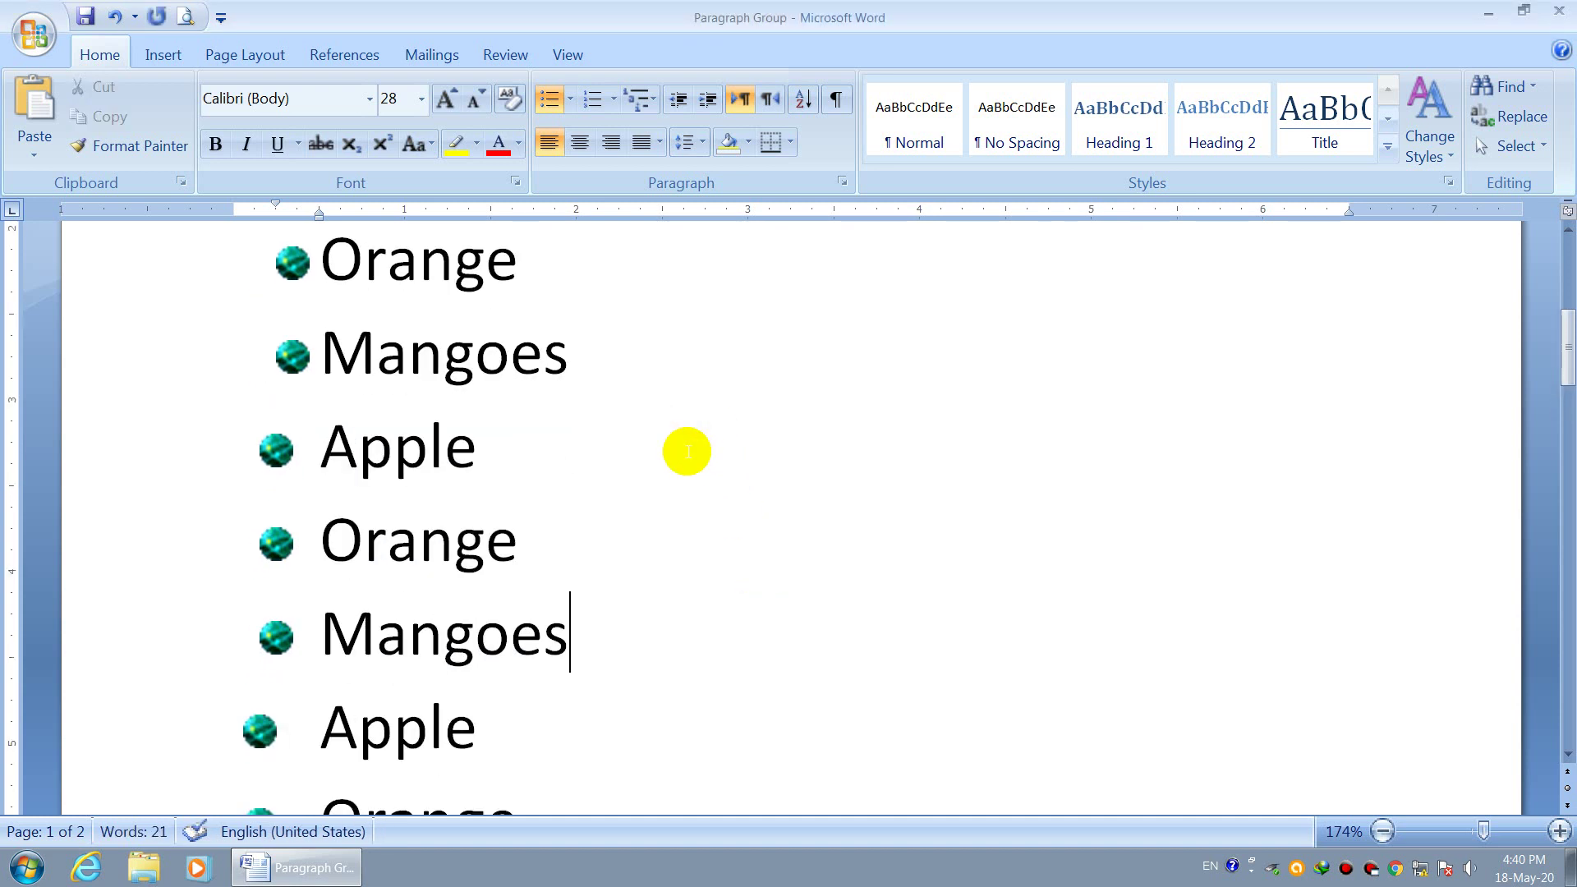
pyautogui.scroll(1, 688, 451)
pyautogui.click(298, 445)
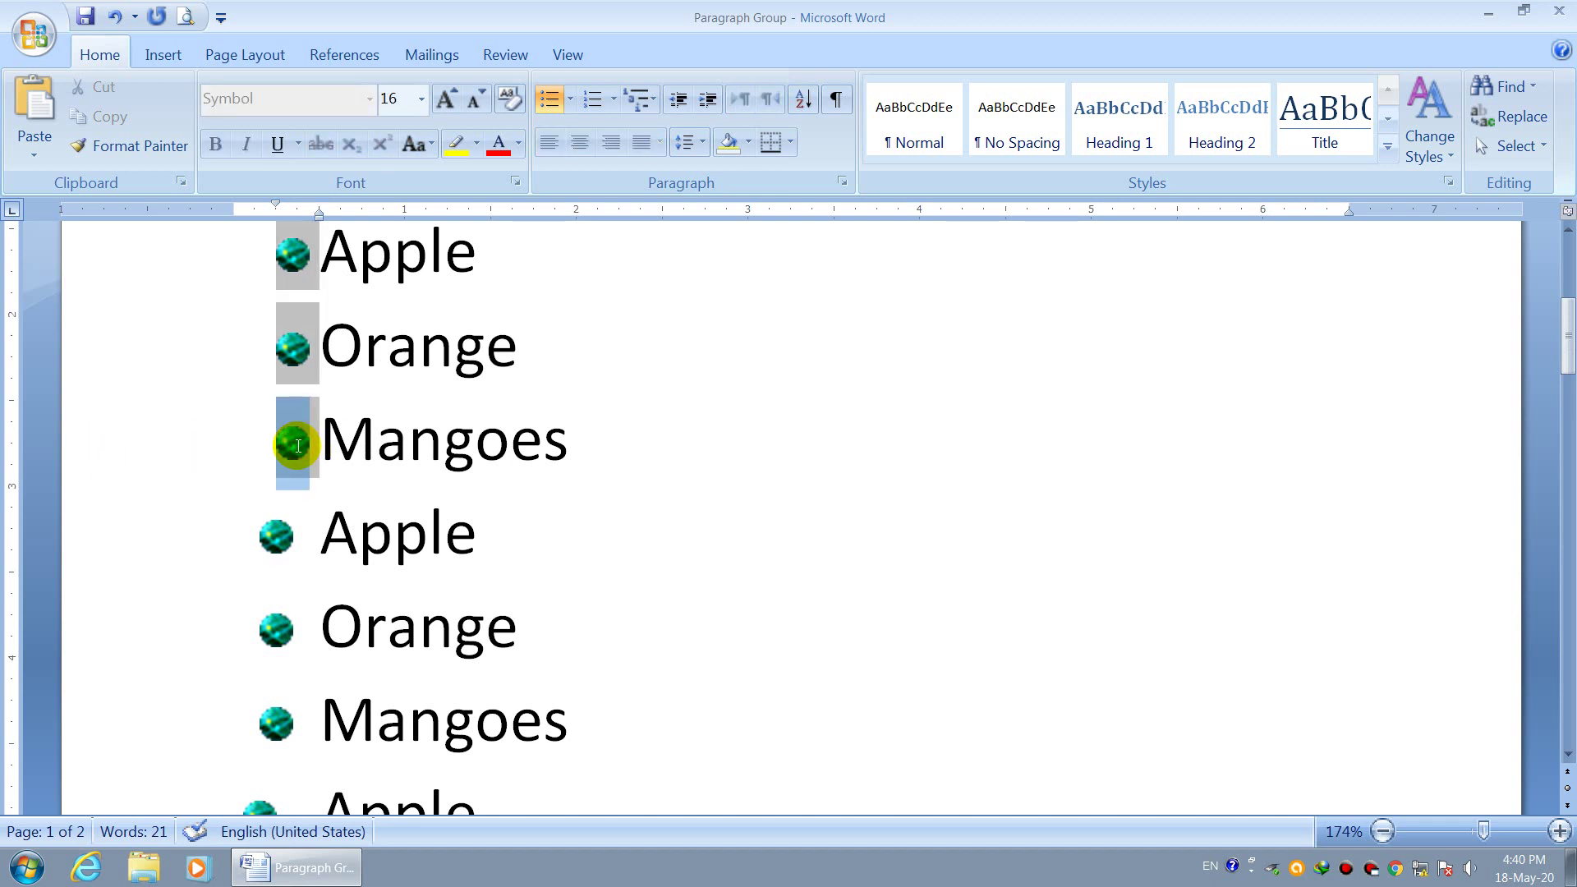
pyautogui.click(274, 540)
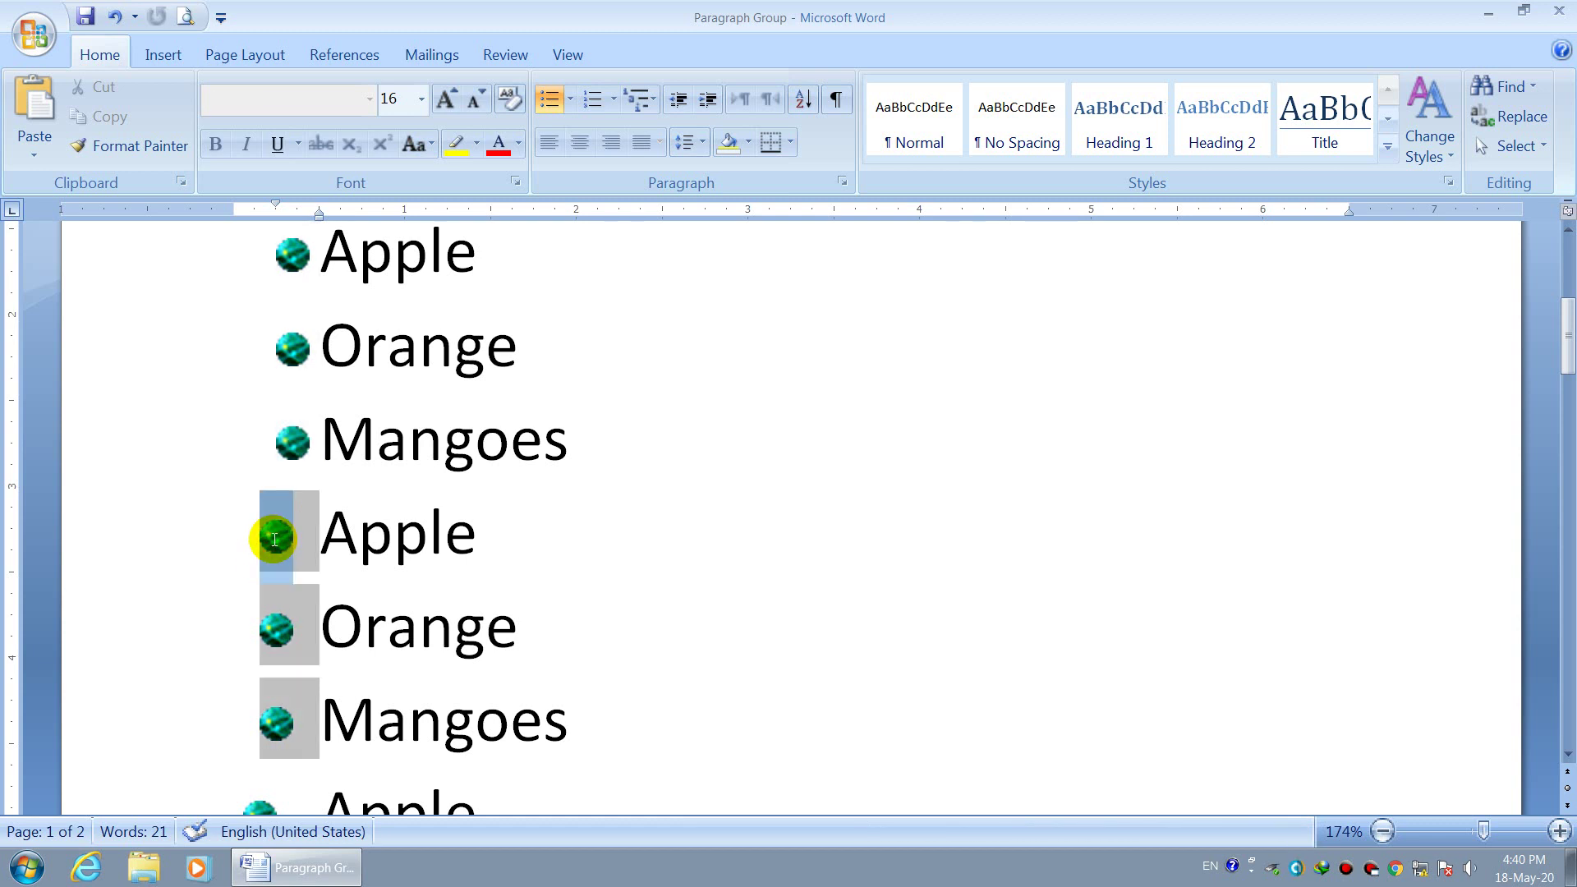
pyautogui.scroll(-5, 274, 539)
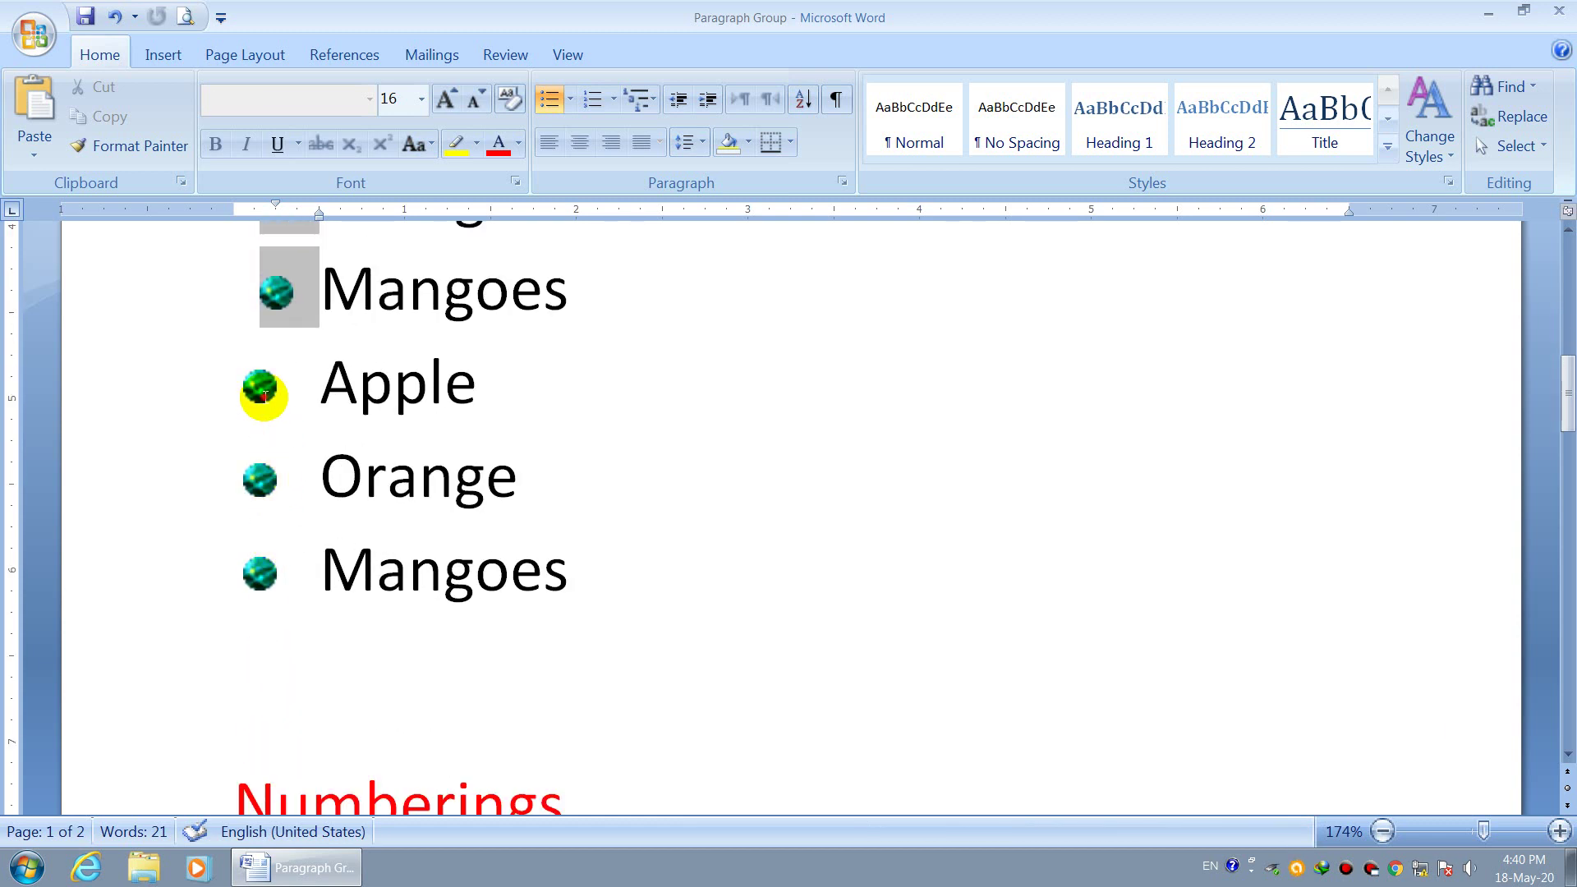
pyautogui.click(265, 397)
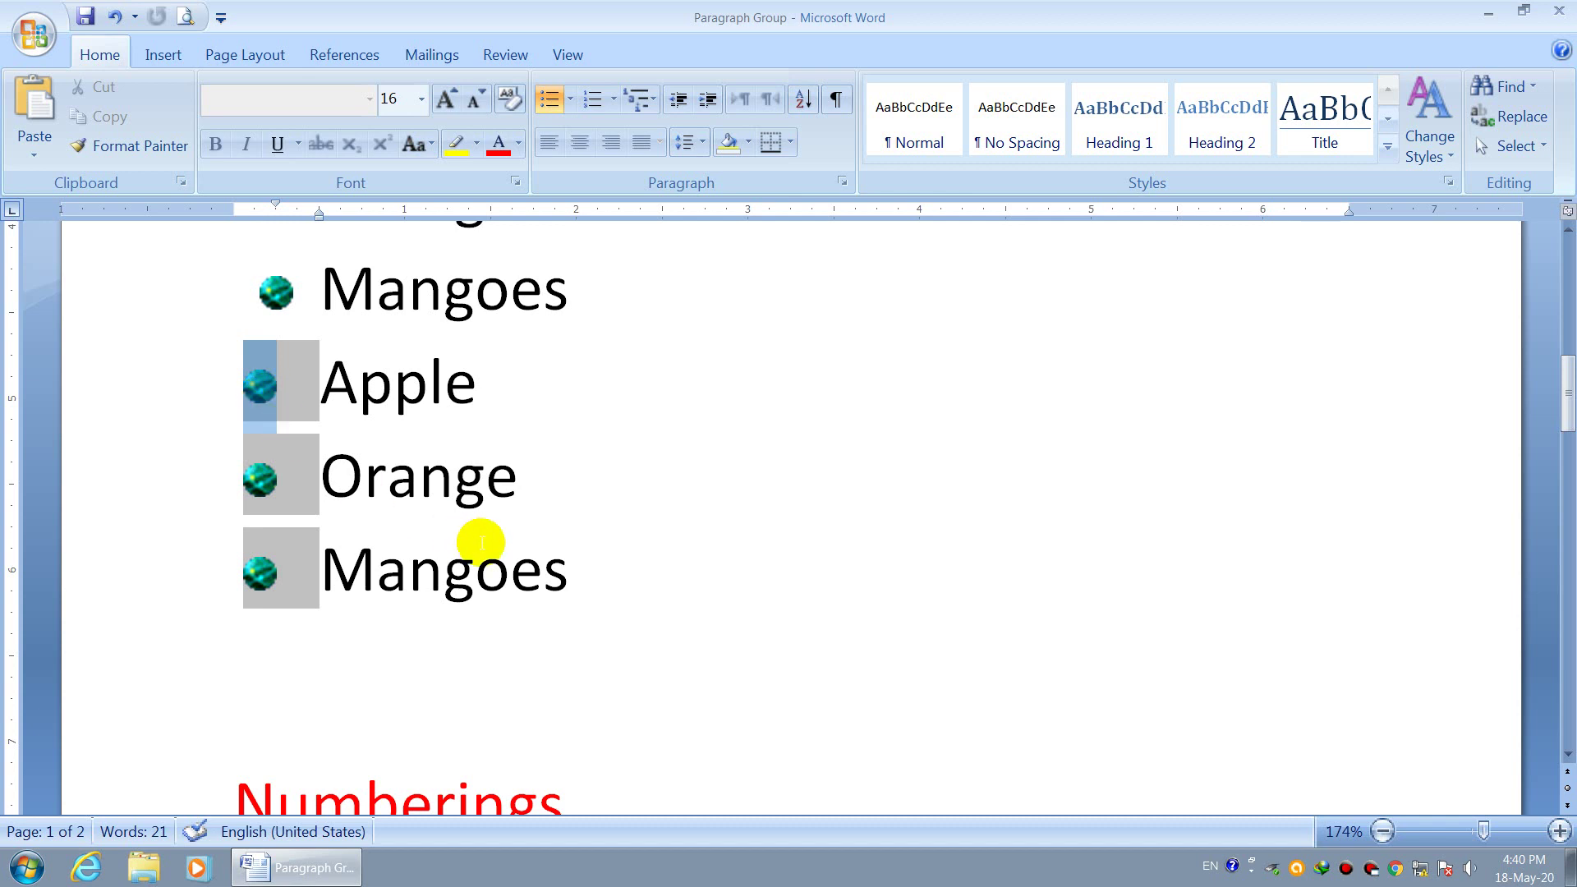
pyautogui.click(579, 576)
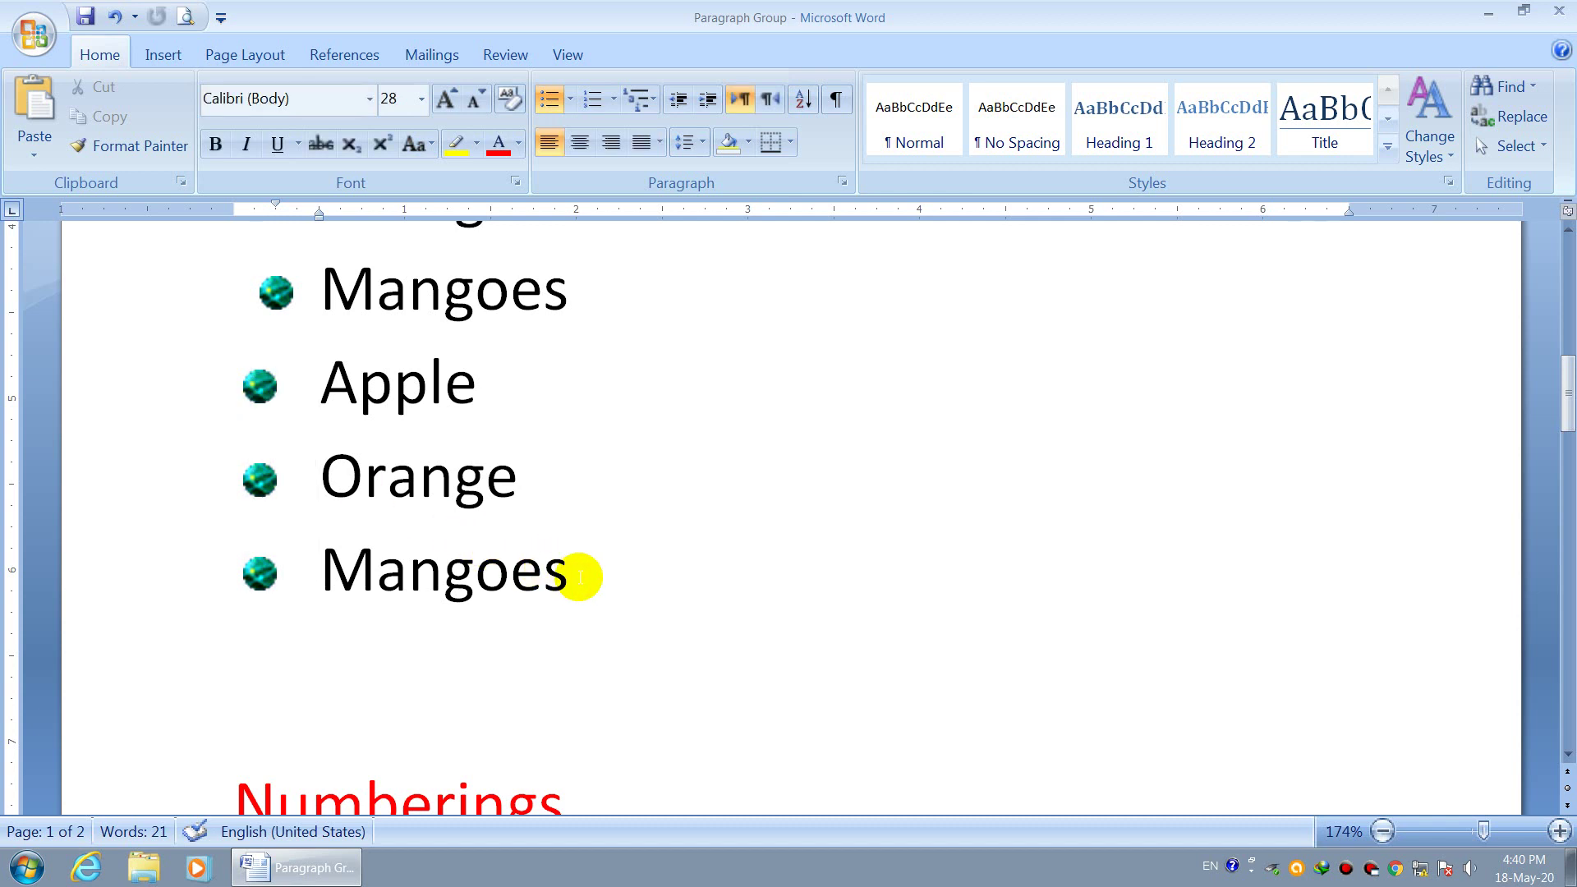
pyautogui.scroll(5, 580, 577)
pyautogui.scroll(-3, 580, 577)
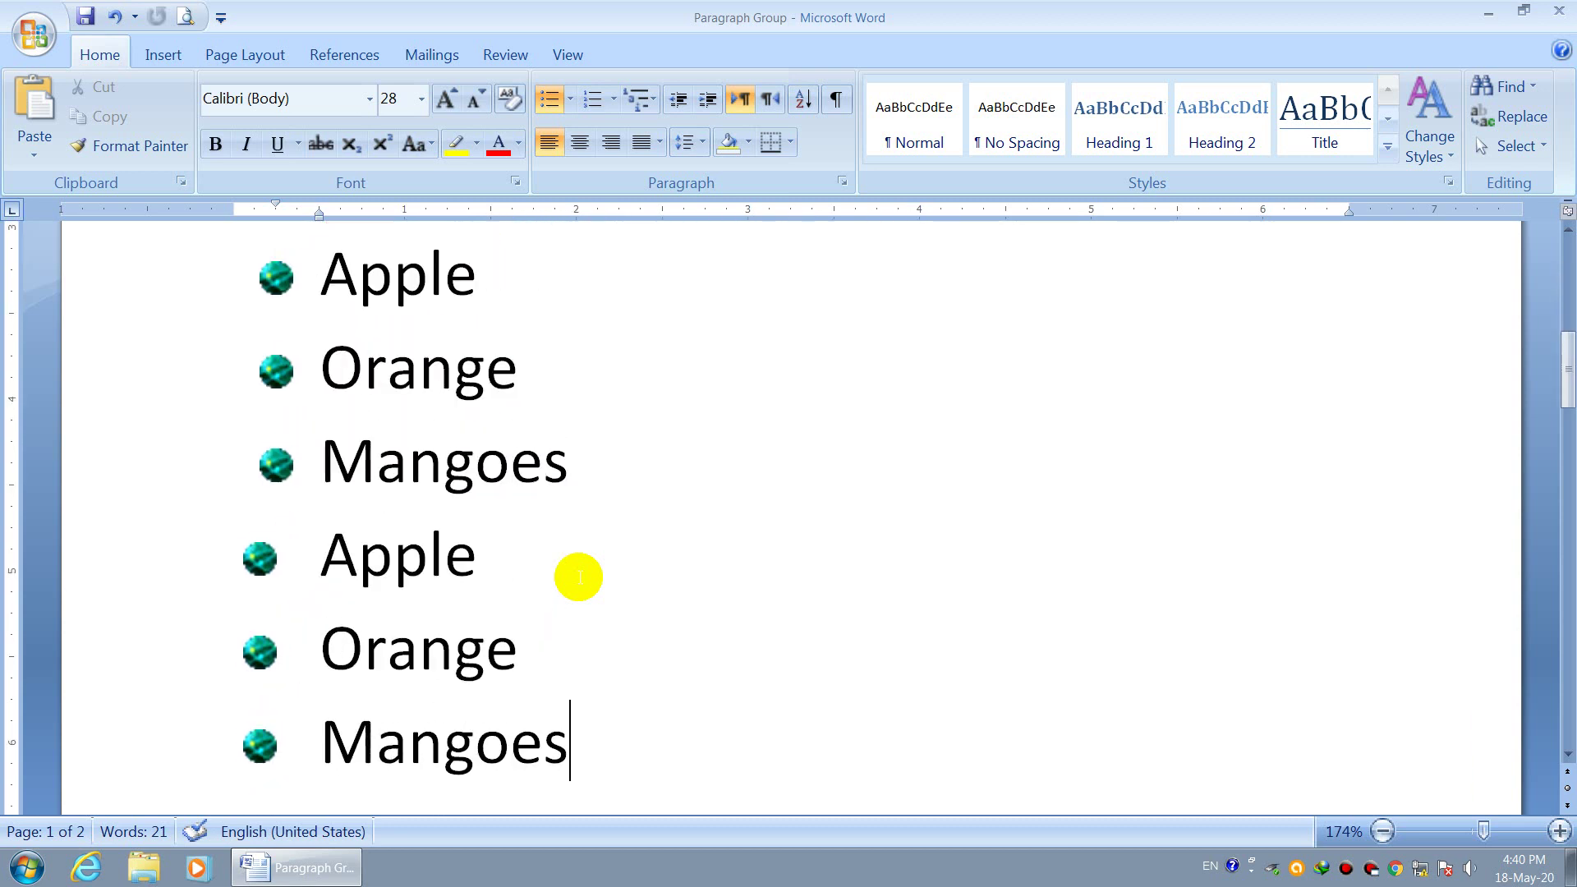
# Delete the blank line above the Numberings heading and place the cursor at the end of that heading.
pyautogui.scroll(-4, 579, 576)
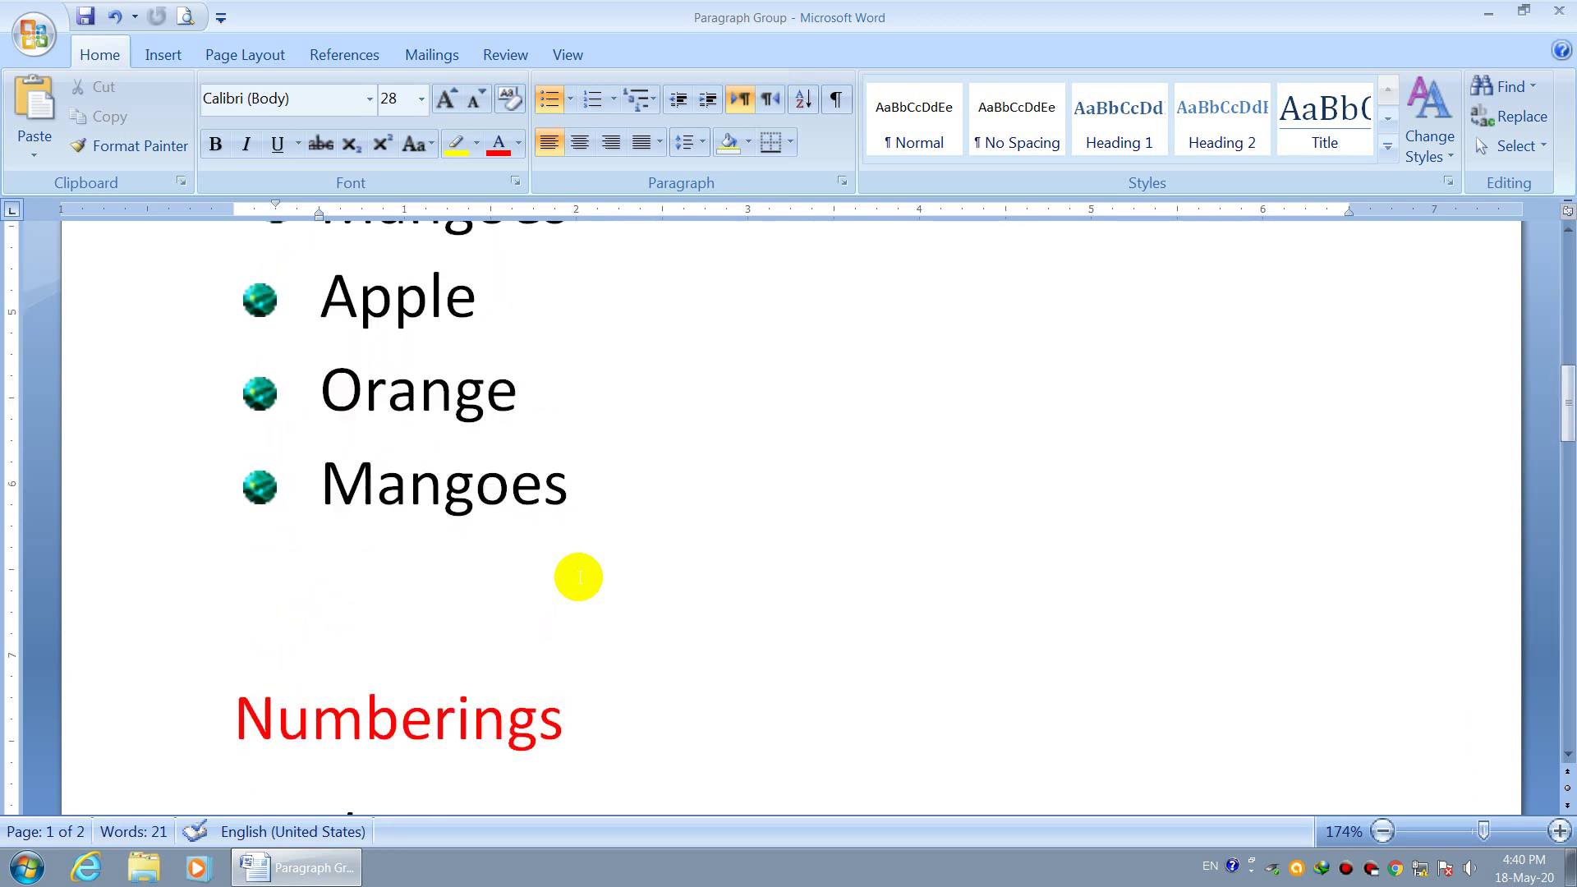
pyautogui.click(232, 552)
pyautogui.press('BackSpace')
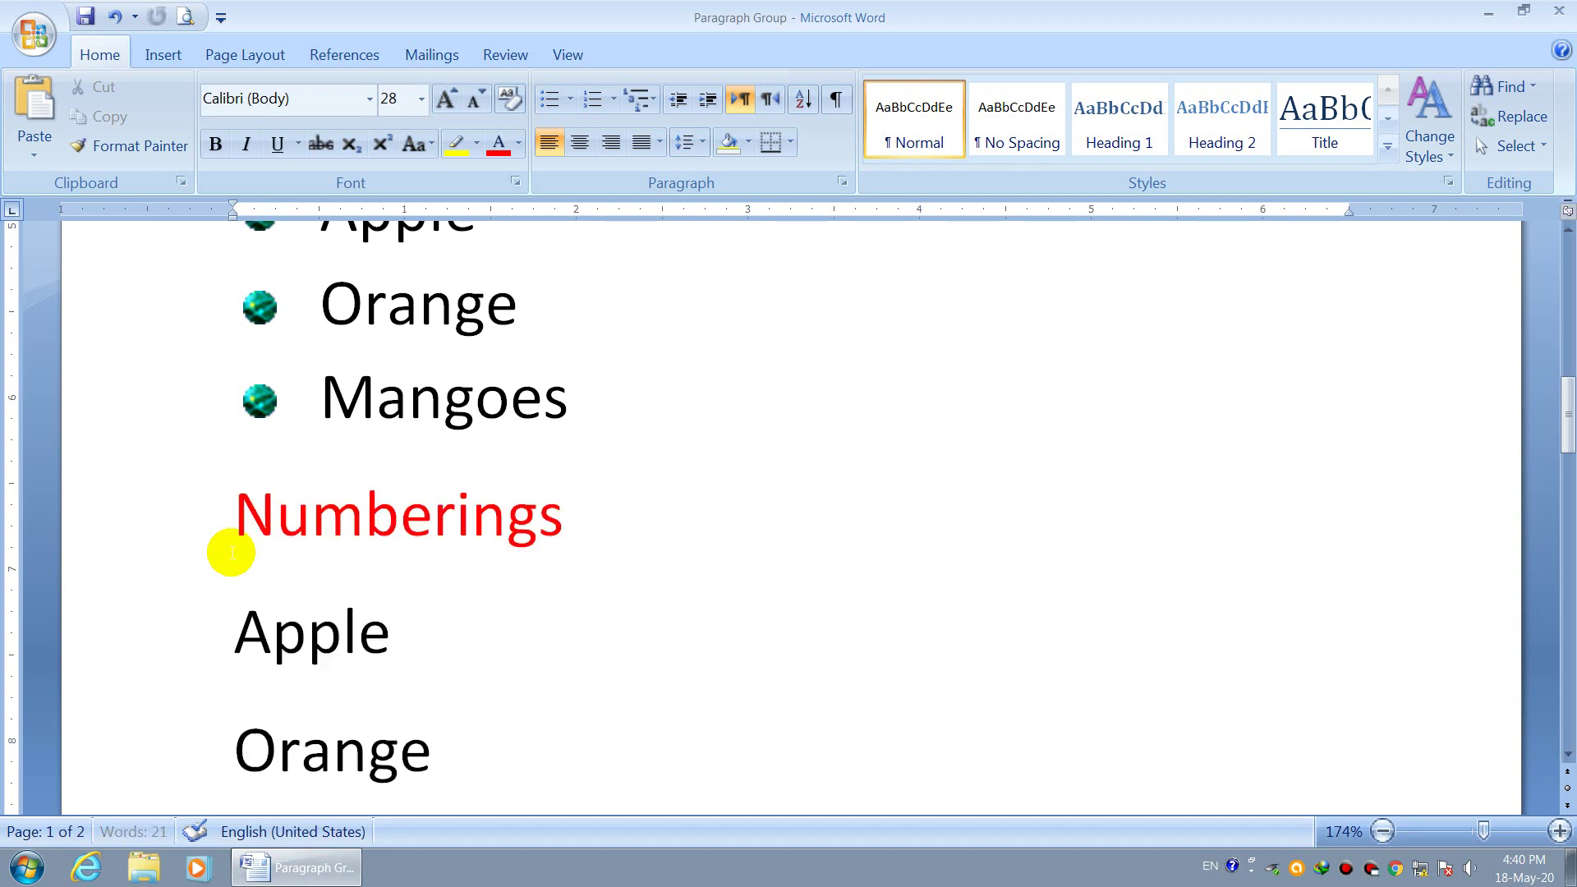
pyautogui.click(566, 524)
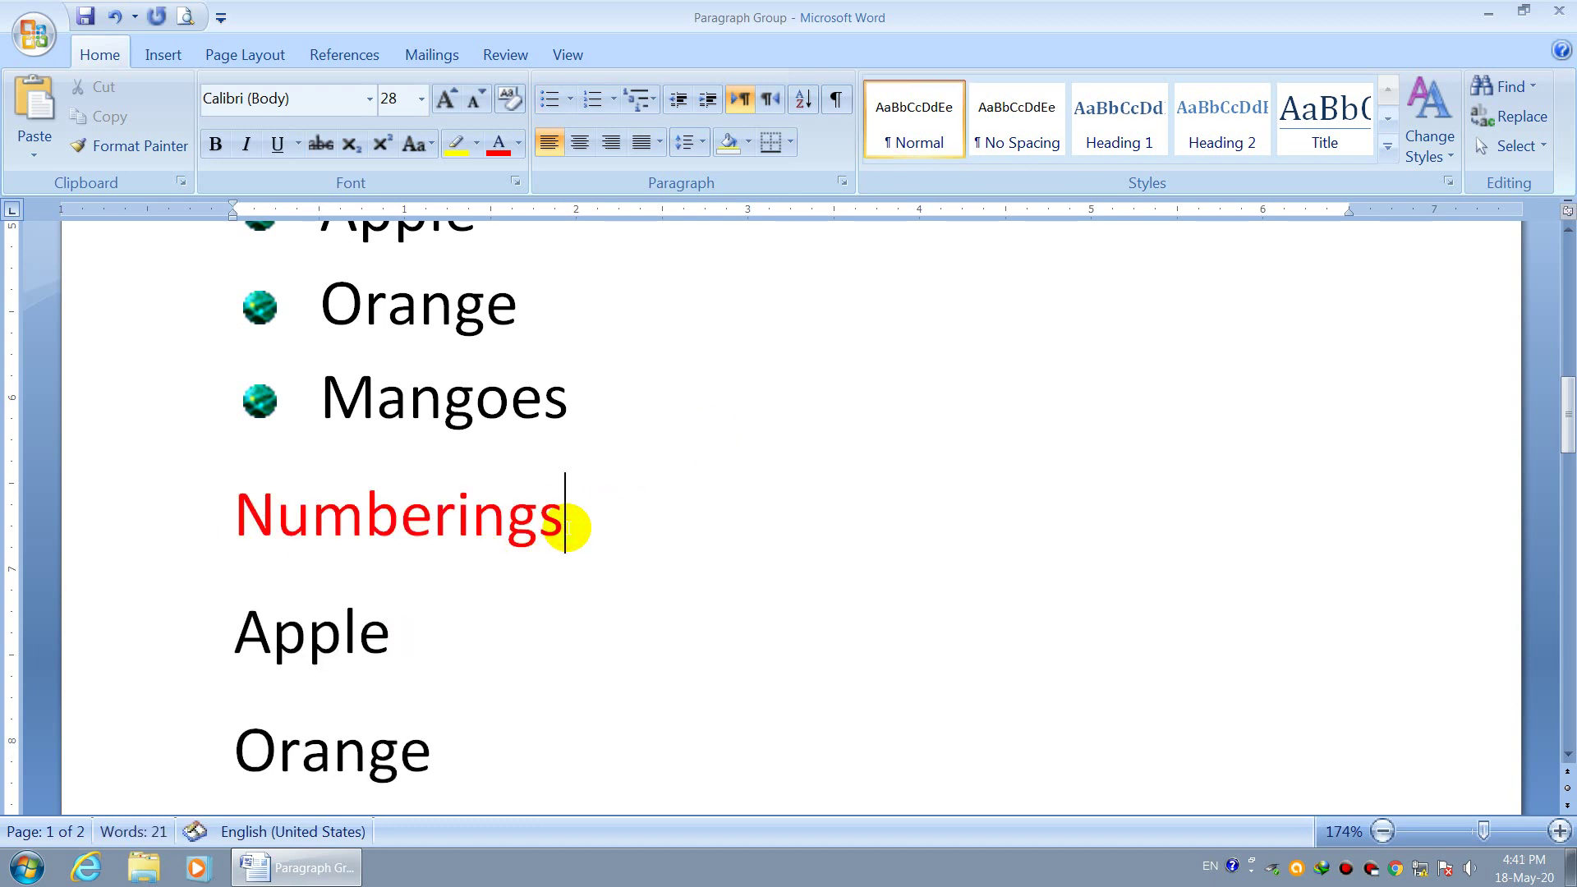
# Apply the 1. 2. 3. numbering style to the Apple, Orange and Mangoes lines under the Numberings heading.
pyautogui.scroll(-3, 566, 524)
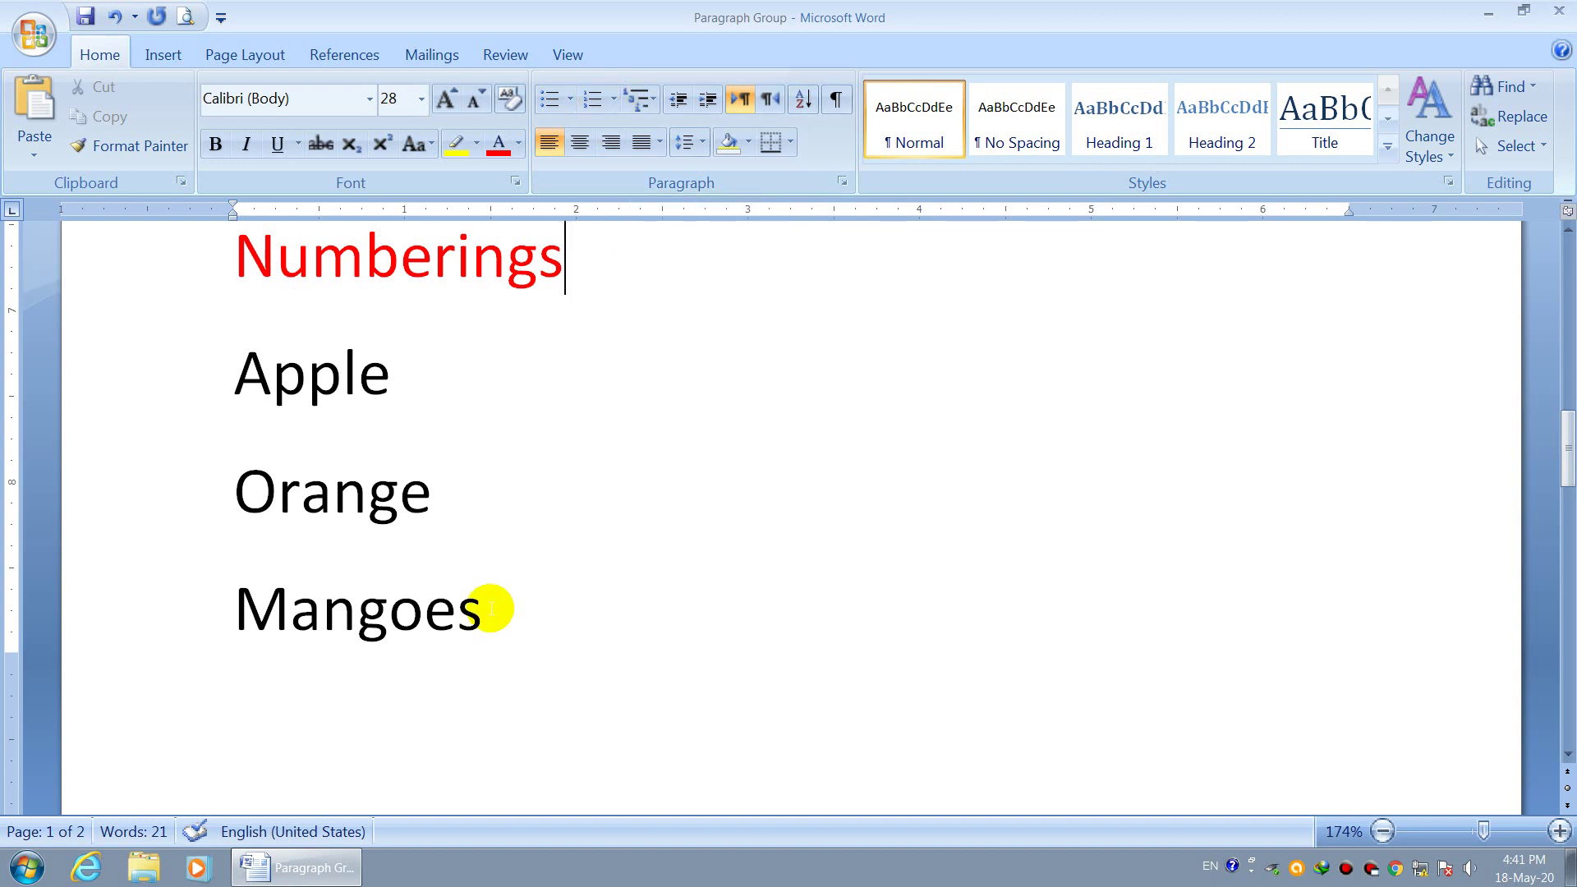
pyautogui.moveTo(493, 605); pyautogui.dragTo(312, 364)
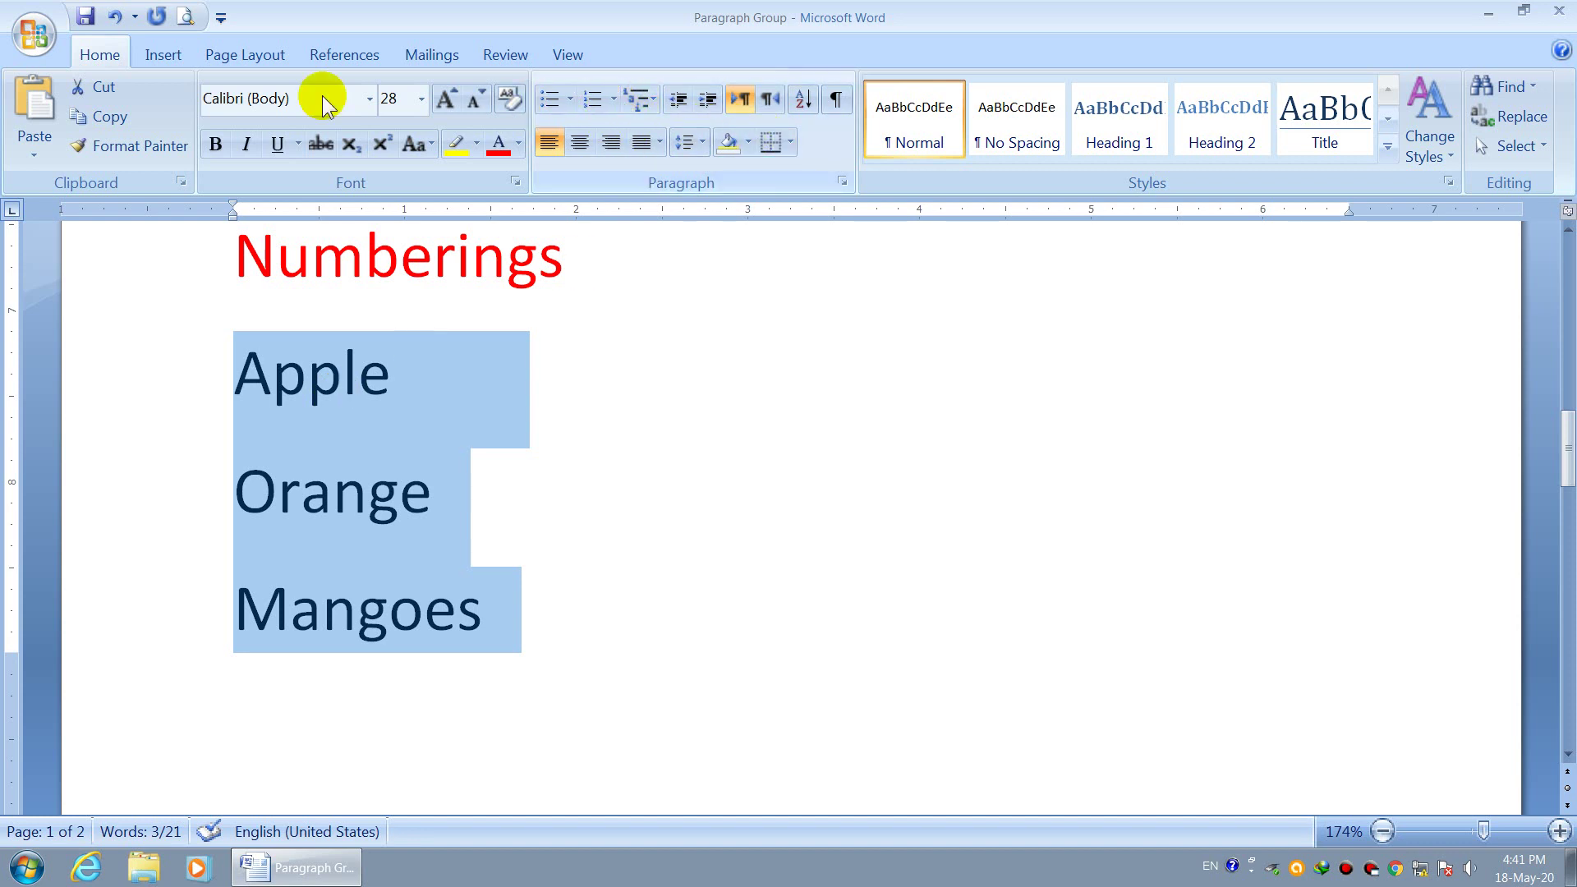
pyautogui.click(613, 99)
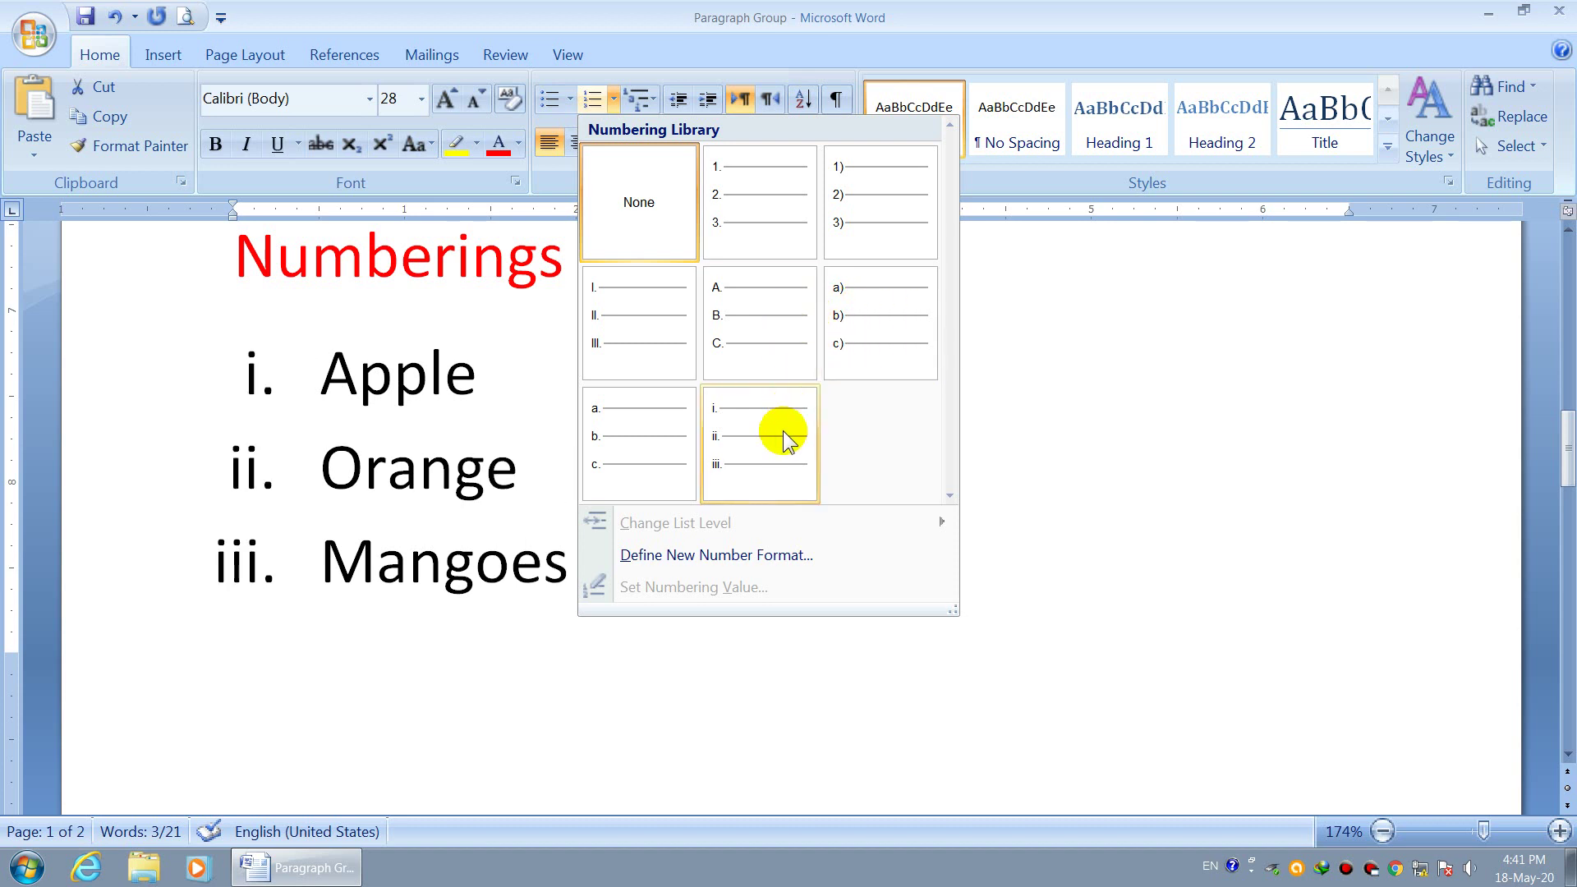
pyautogui.click(747, 210)
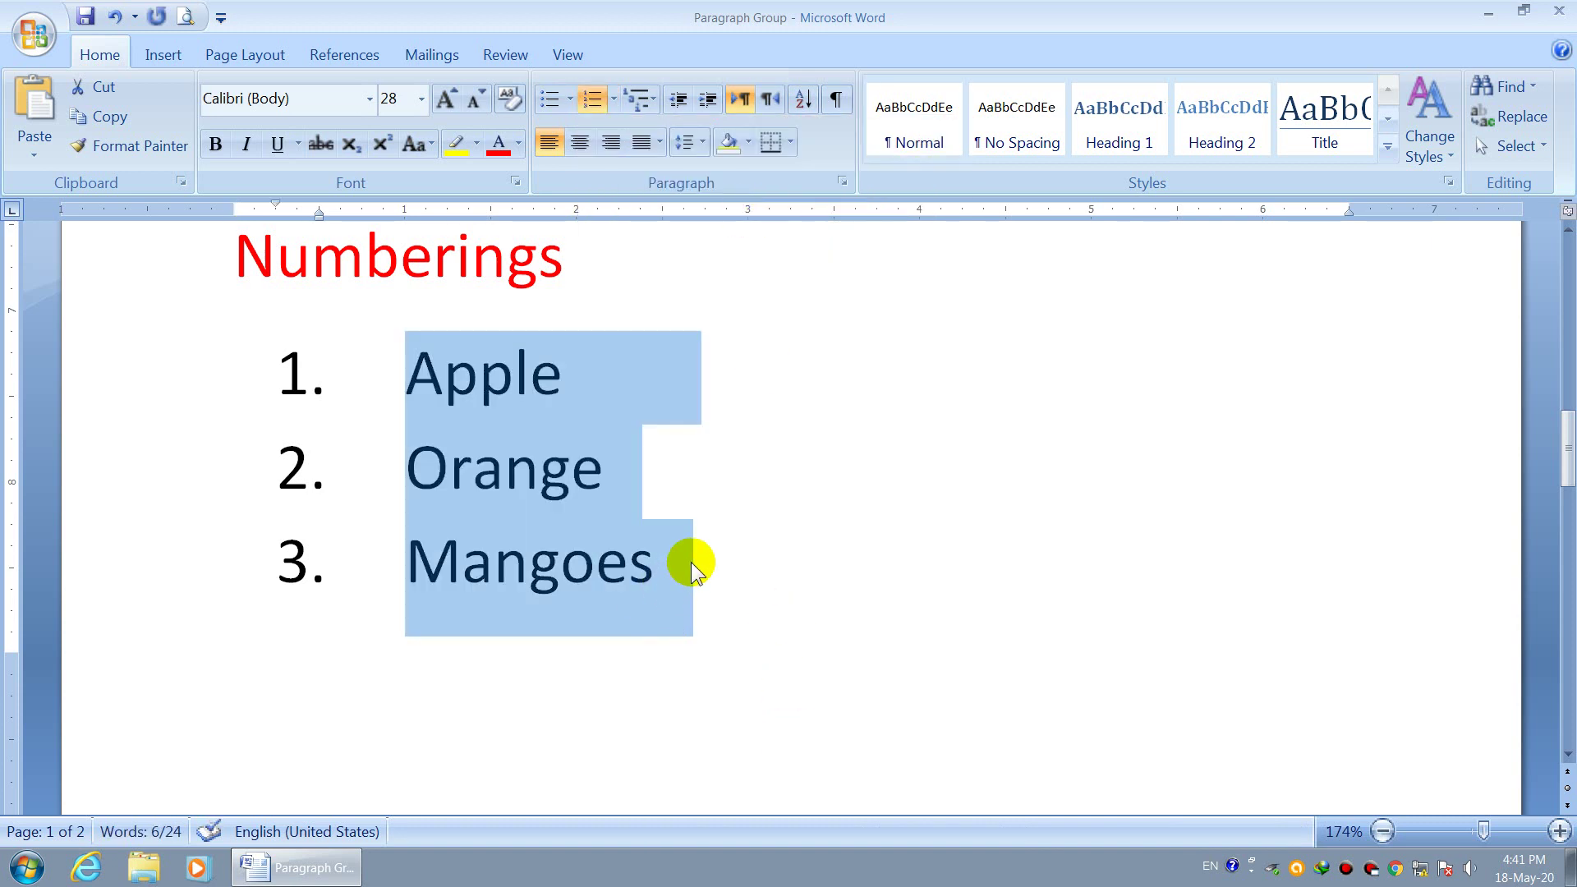
# Continue the numbered list after Mangoes with filler items 4 to 7: fdgdfg, fdgdfgfdg, fdgdfgdfg and fdgdfgfg.
pyautogui.click(657, 566)
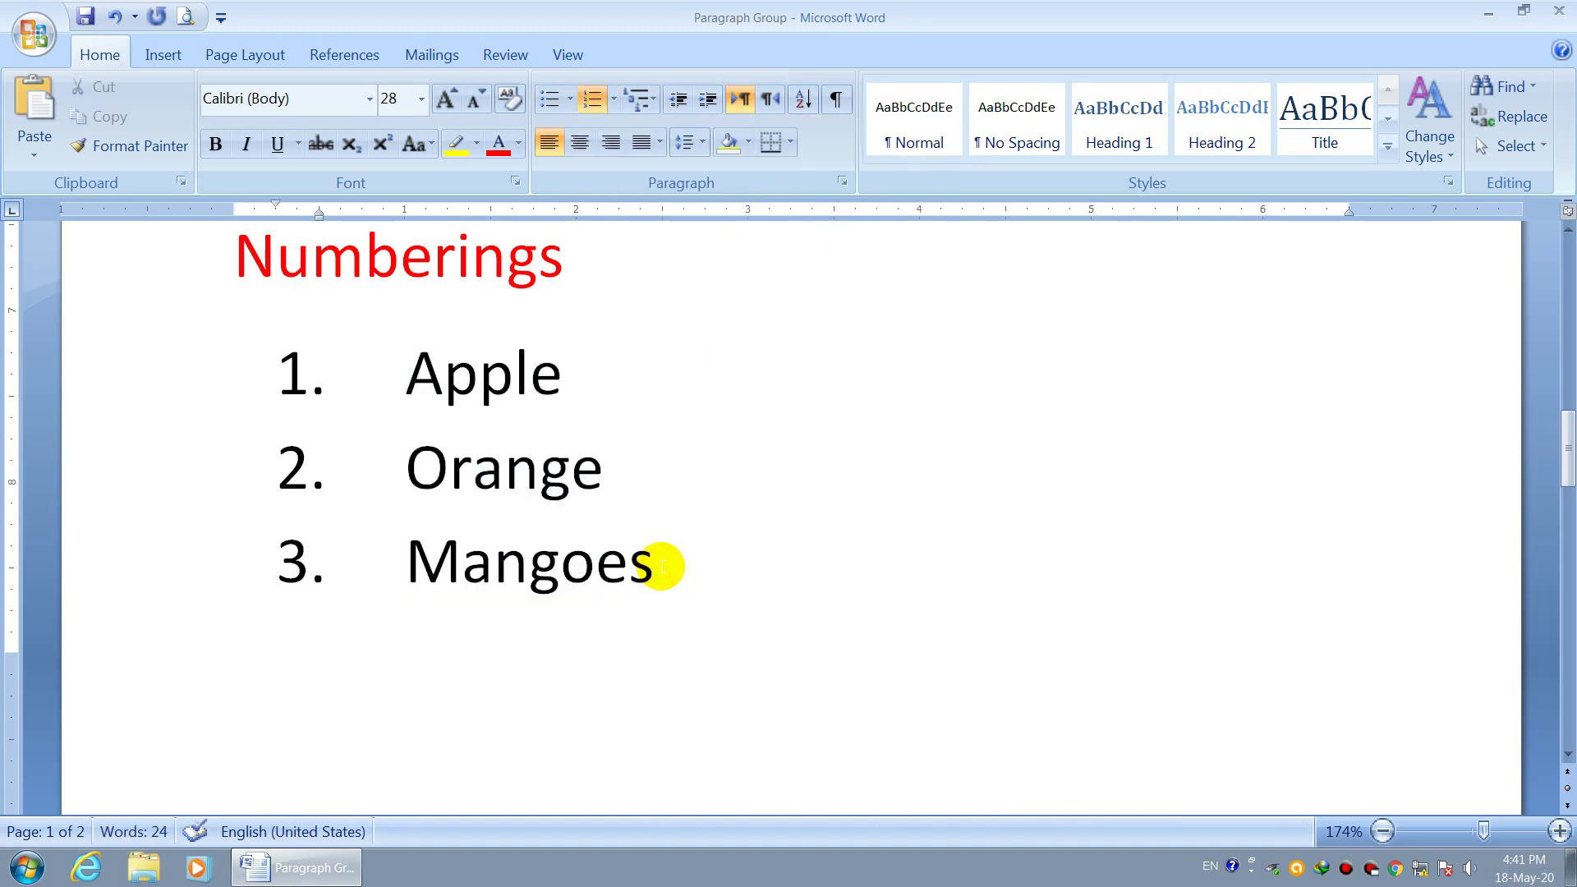
pyautogui.hotkey('ctrl', 'Return')
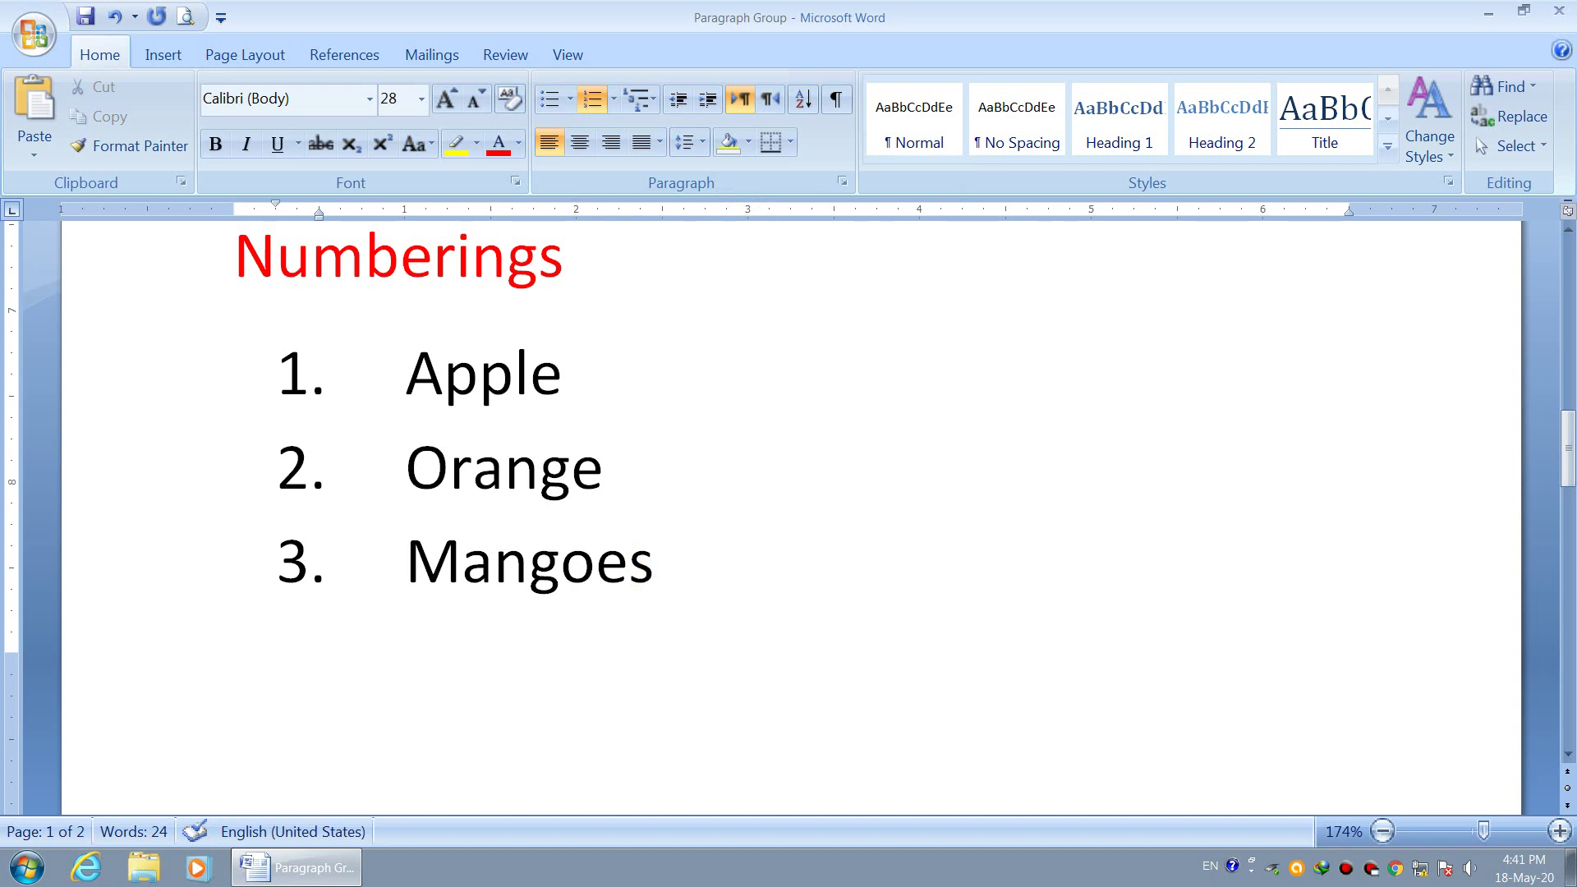
pyautogui.write('fdgdfg')
pyautogui.press('Return')
pyautogui.write('fdgdfgfdg')
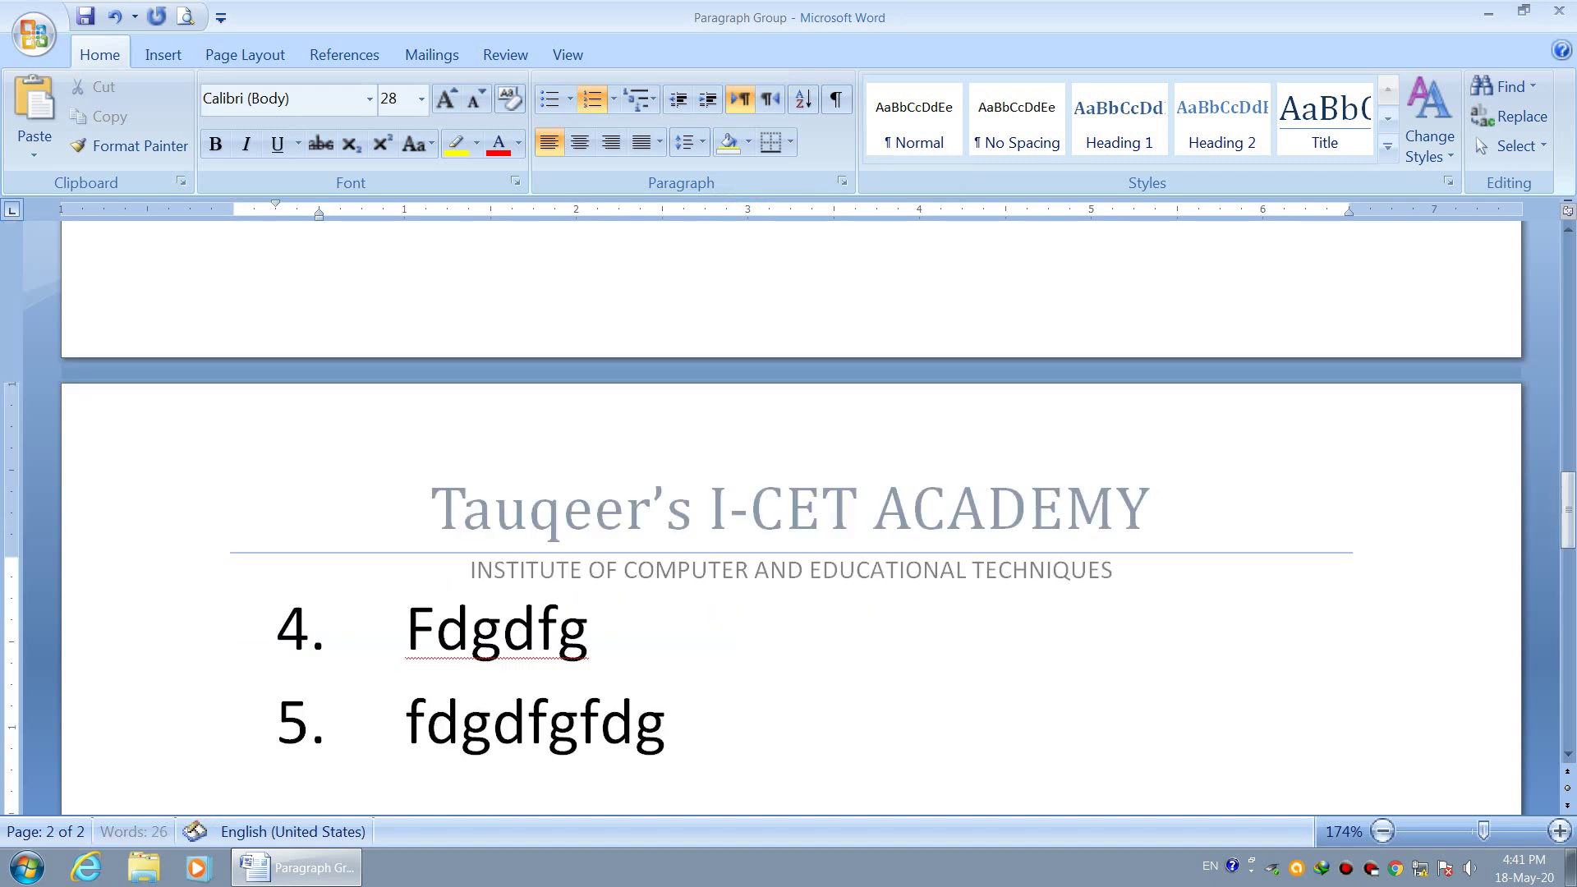
pyautogui.press('Return')
pyautogui.write('fdgdfgdfg')
pyautogui.press('Return')
pyautogui.write('fdgdfgfg')
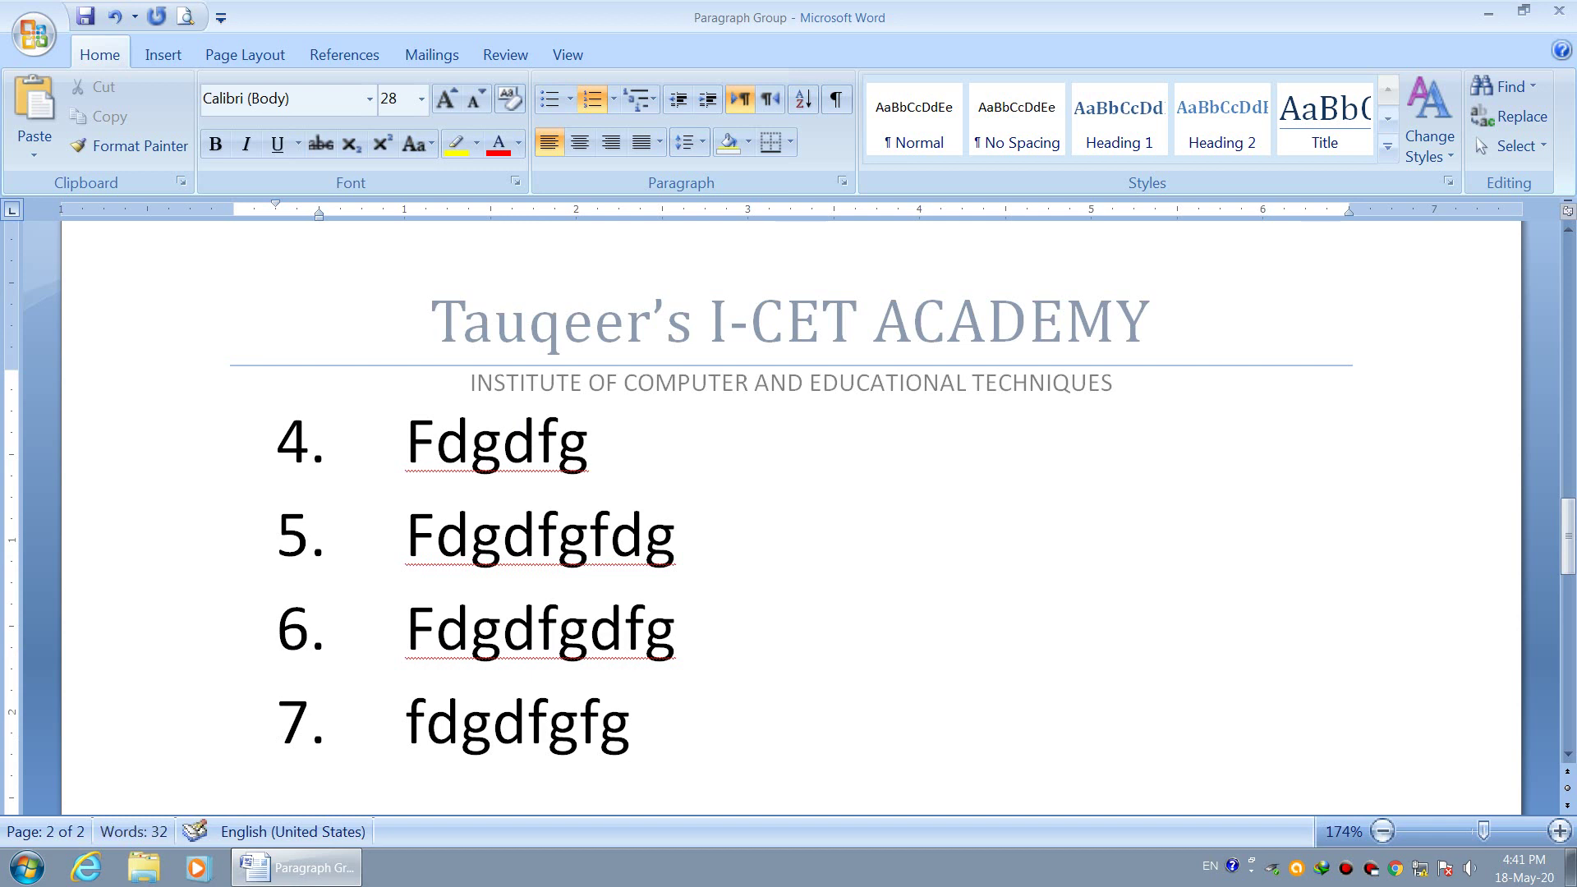
# Add filler items 8 to 11 to the numbered list: dfgdfgdfg, dfgdfgdfg, dfgfgdfgfg and dfgdfgdfgfdg.
pyautogui.press('Return')
pyautogui.write('dfgdfgdfg')
pyautogui.press('Return')
pyautogui.write('dfg')
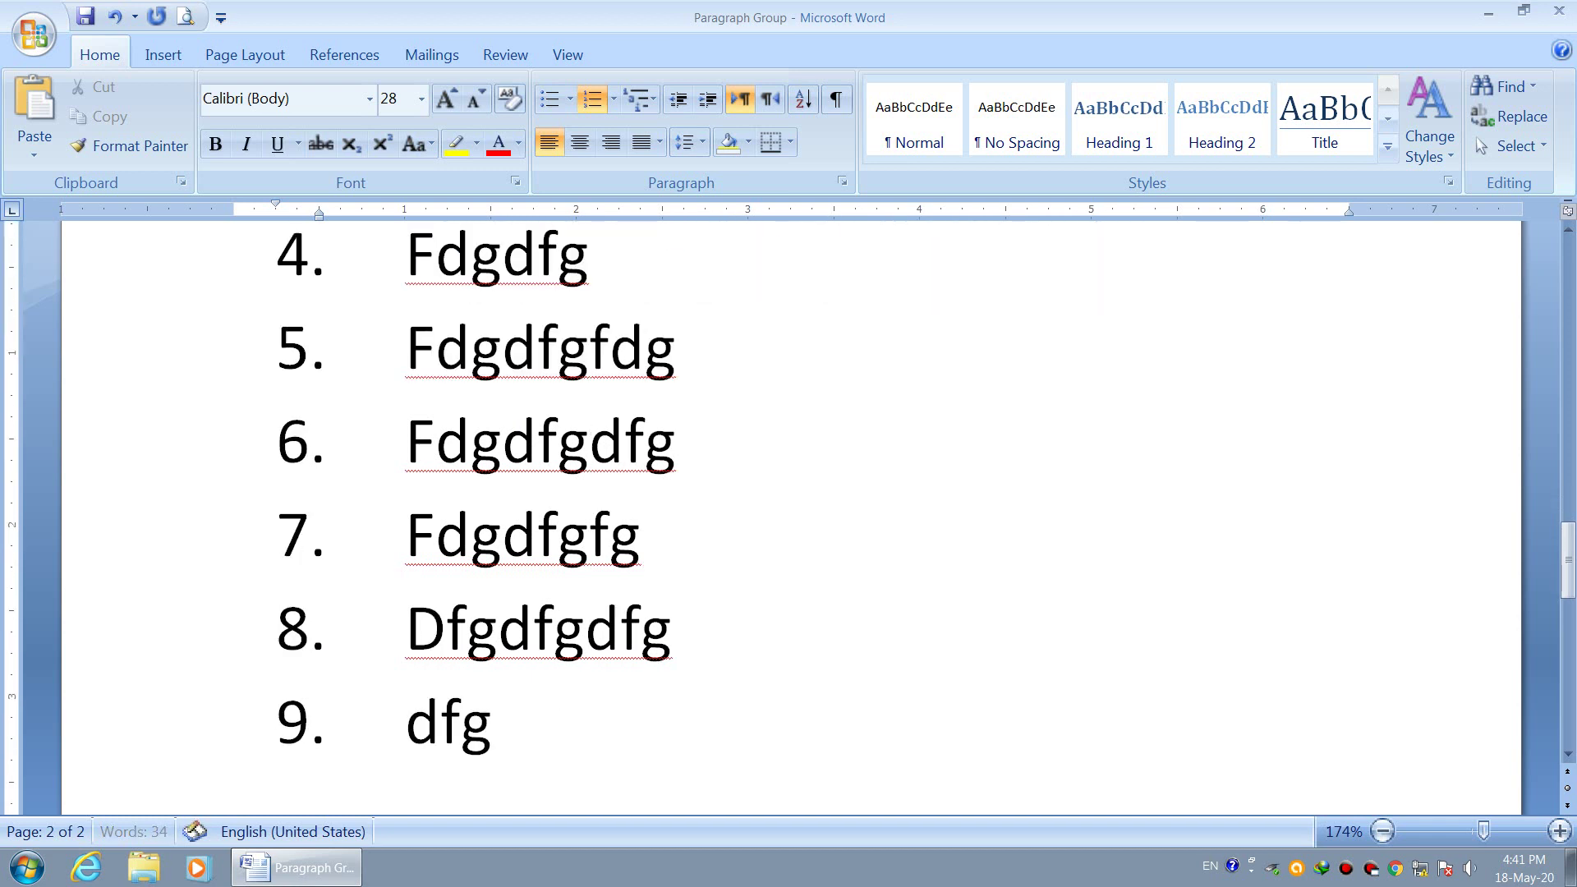
pyautogui.write('dfgdfg')
pyautogui.press('Return')
pyautogui.write('dfgfgdfgfg')
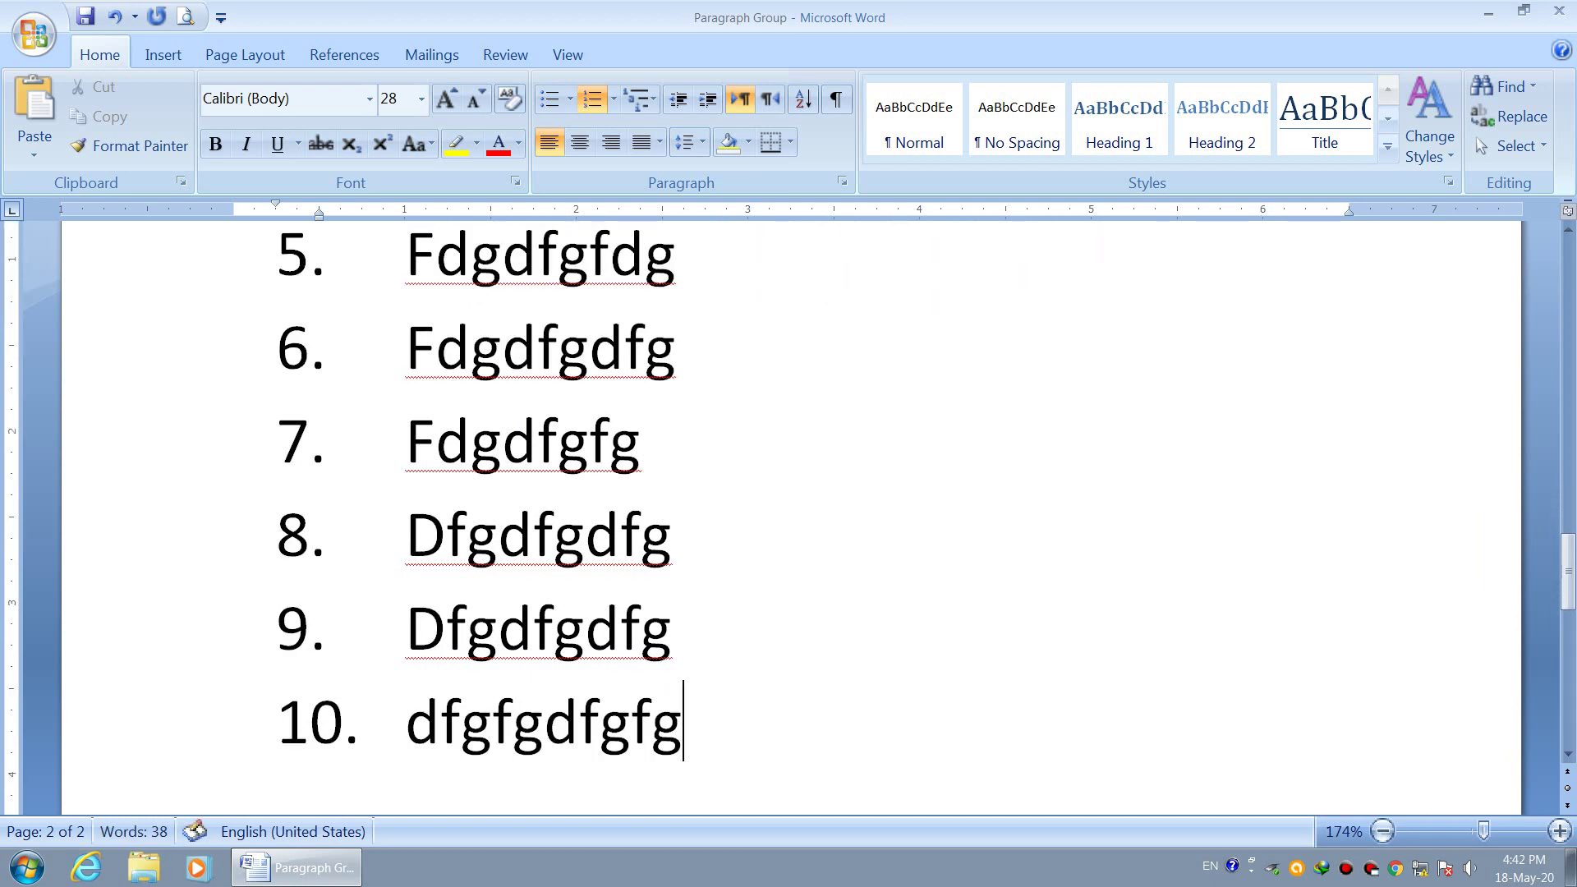
pyautogui.press('Return')
pyautogui.write('dfgdfgdfgfdg')
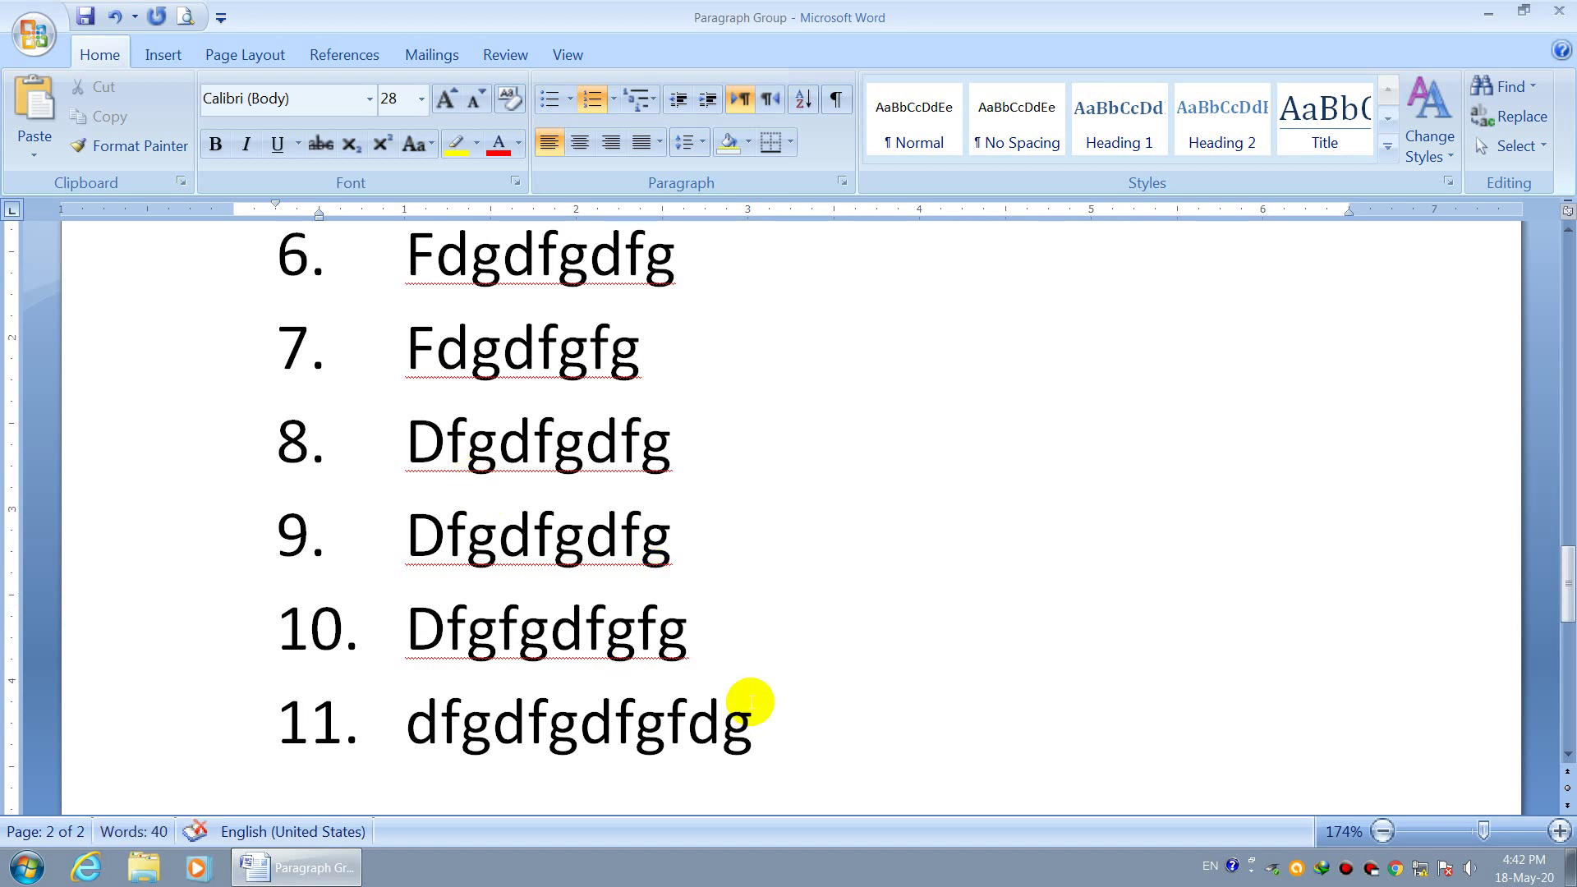
# Insert blank lines before the Numberings heading to push it and its list onto the second page.
pyautogui.scroll(10, 749, 702)
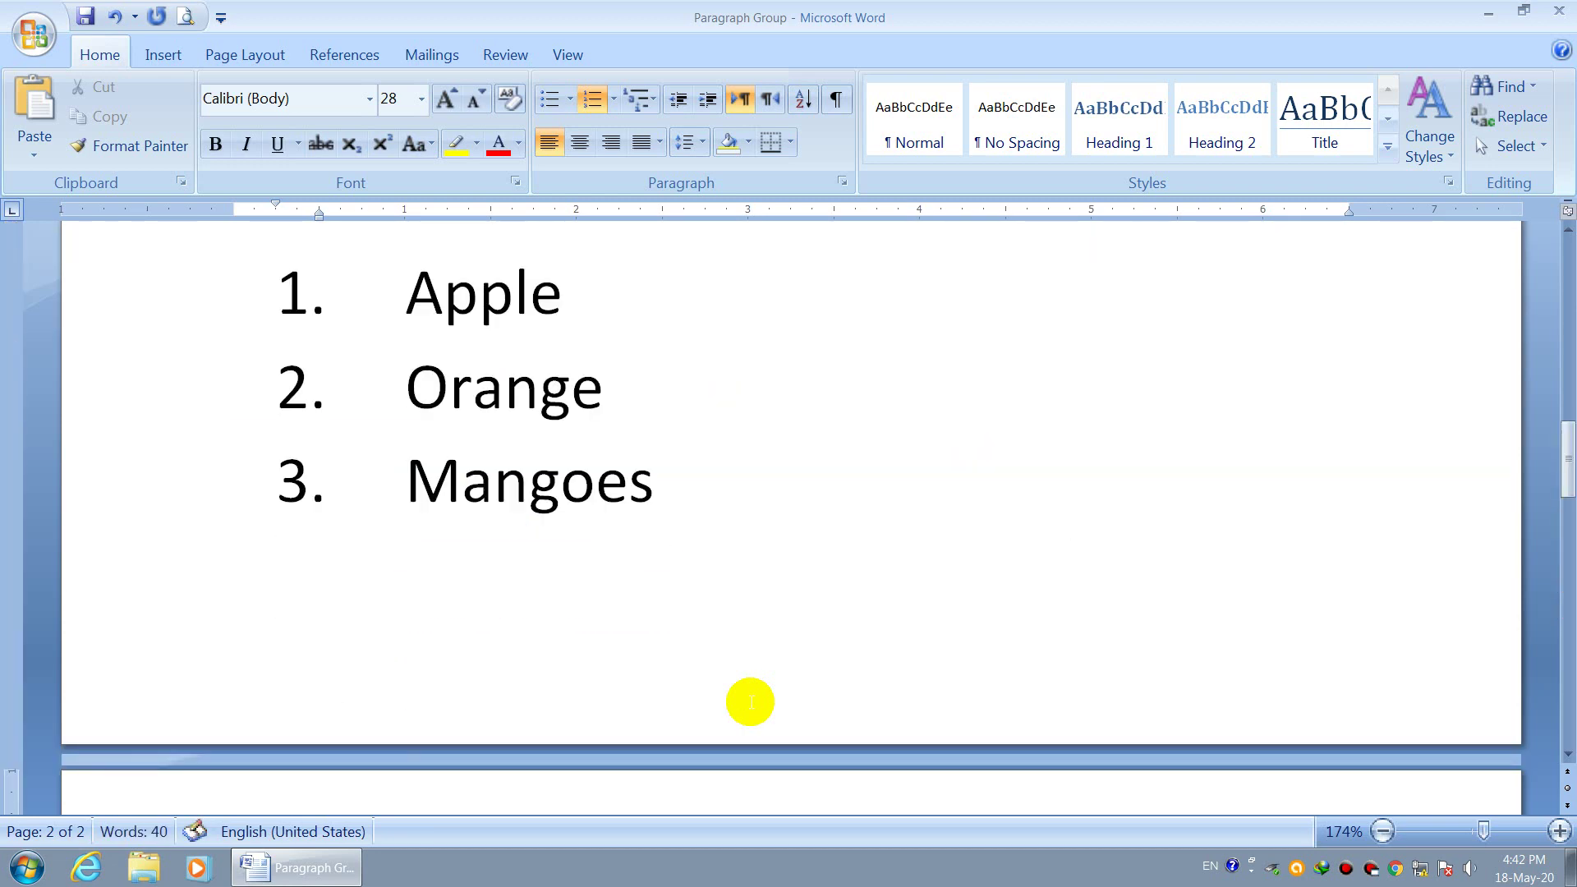
pyautogui.scroll(-10, 750, 702)
pyautogui.scroll(3, 750, 702)
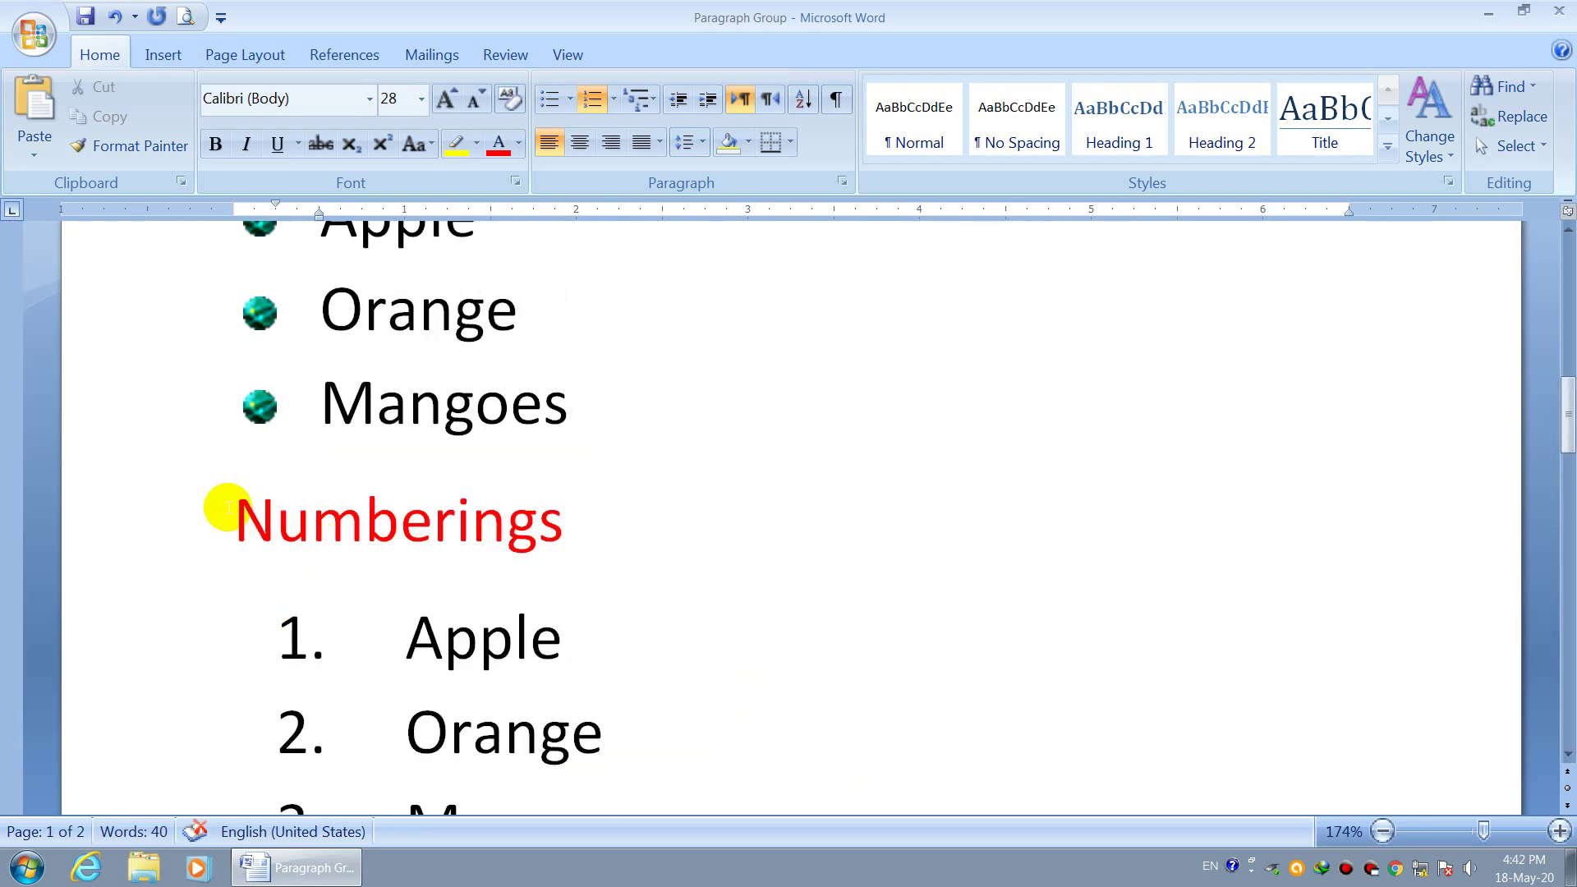
pyautogui.click(227, 508)
pyautogui.press('Return')
pyautogui.press('Return')
pyautogui.press('Return')
pyautogui.press('Return')
pyautogui.press('Return')
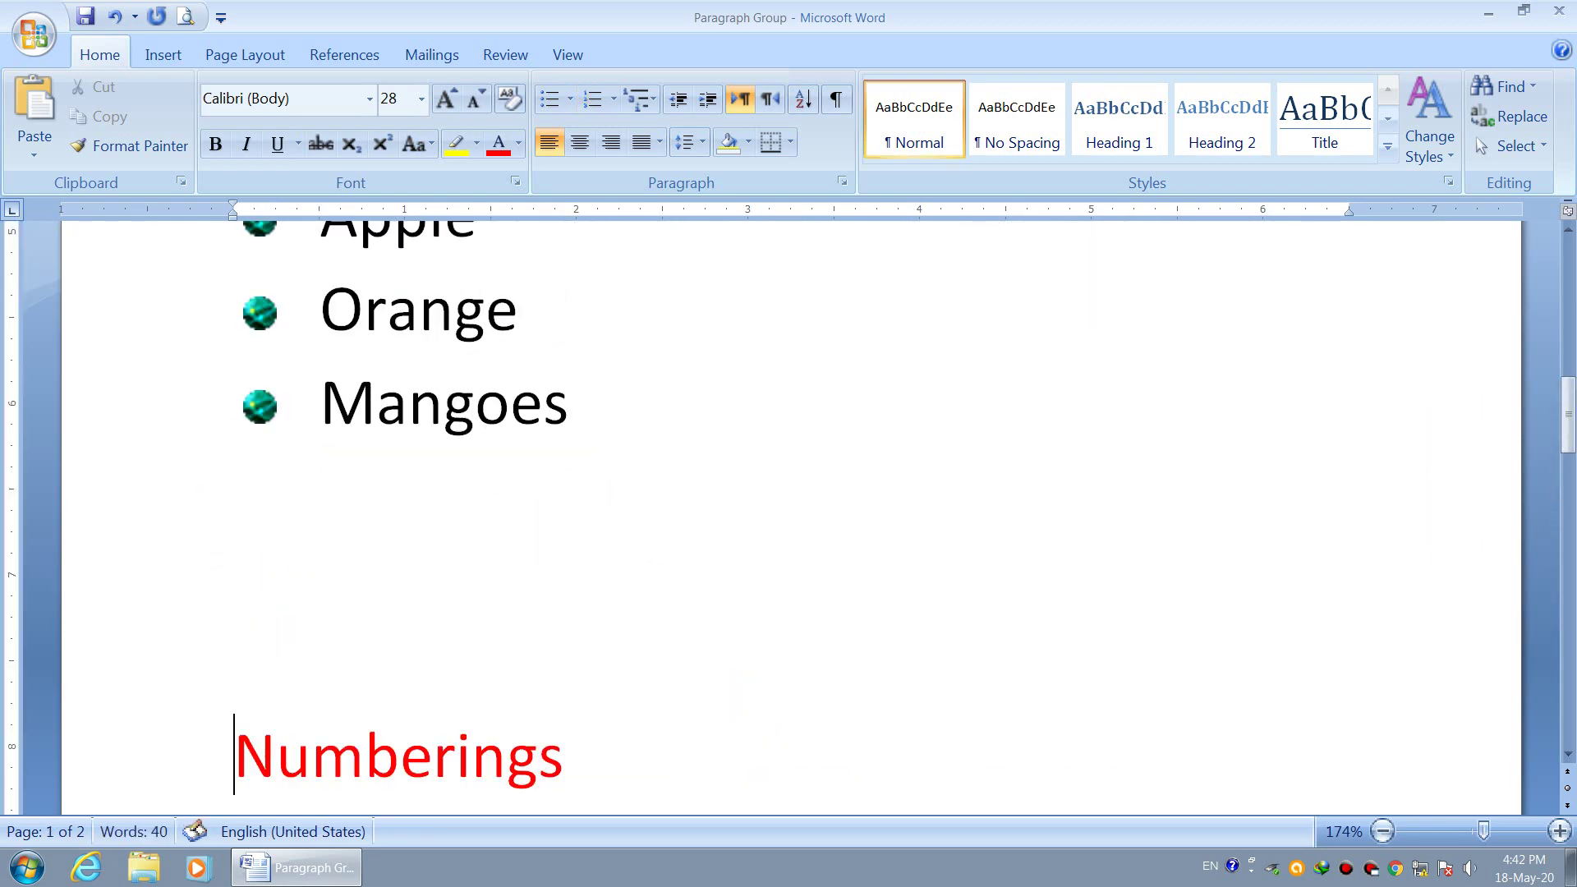
# Set the font size of all eleven numbered items to 14.
pyautogui.scroll(-5, 649, 704)
pyautogui.scroll(-6, 657, 708)
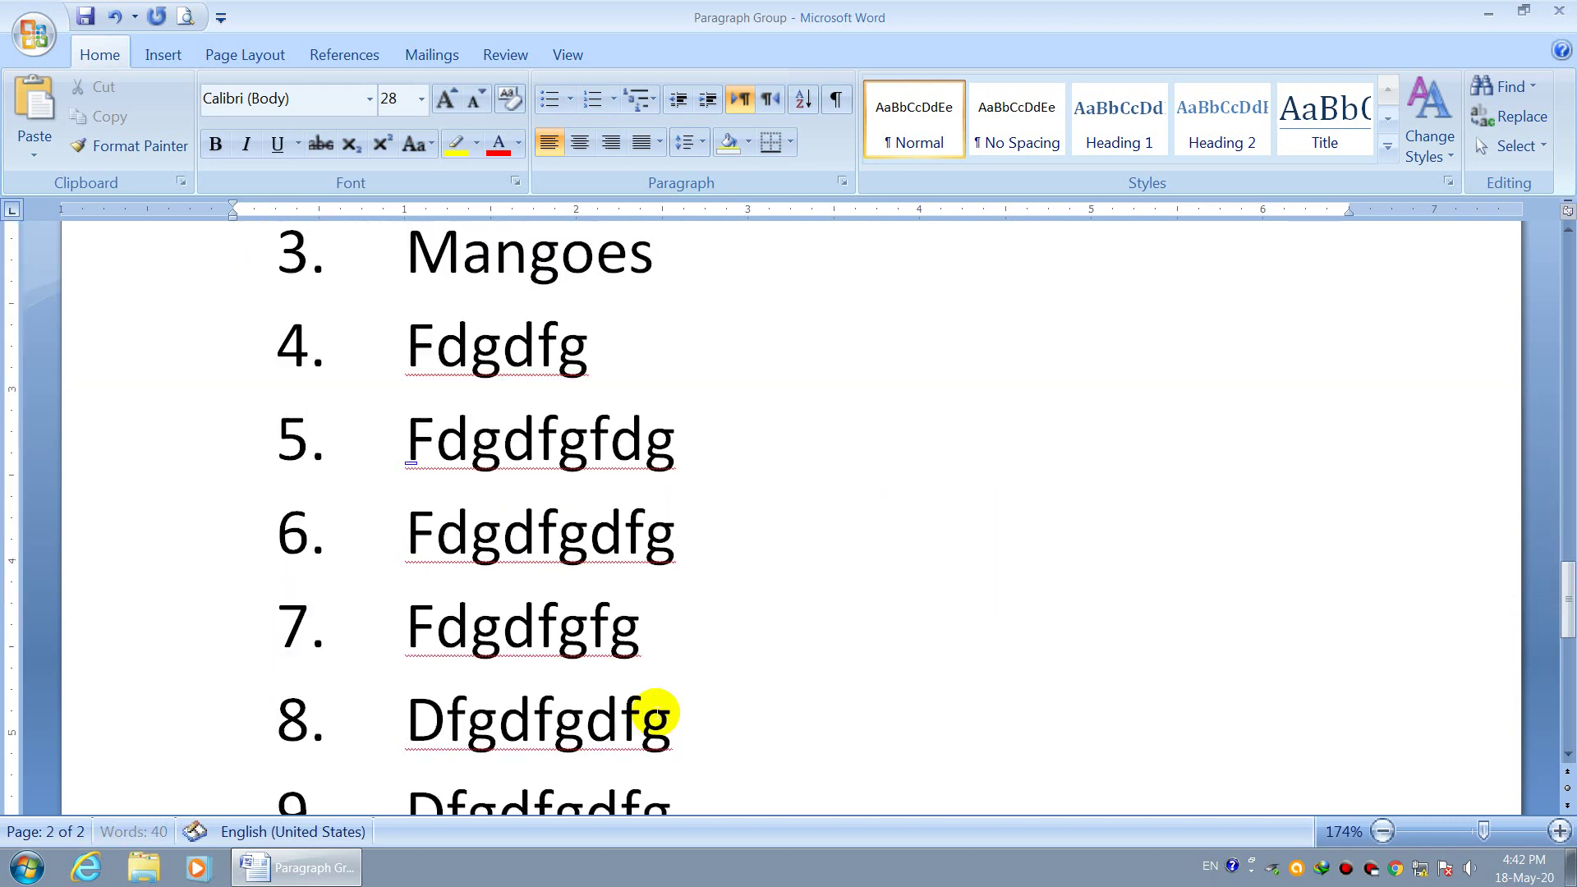
pyautogui.moveTo(743, 671); pyautogui.dragTo(405, 661)
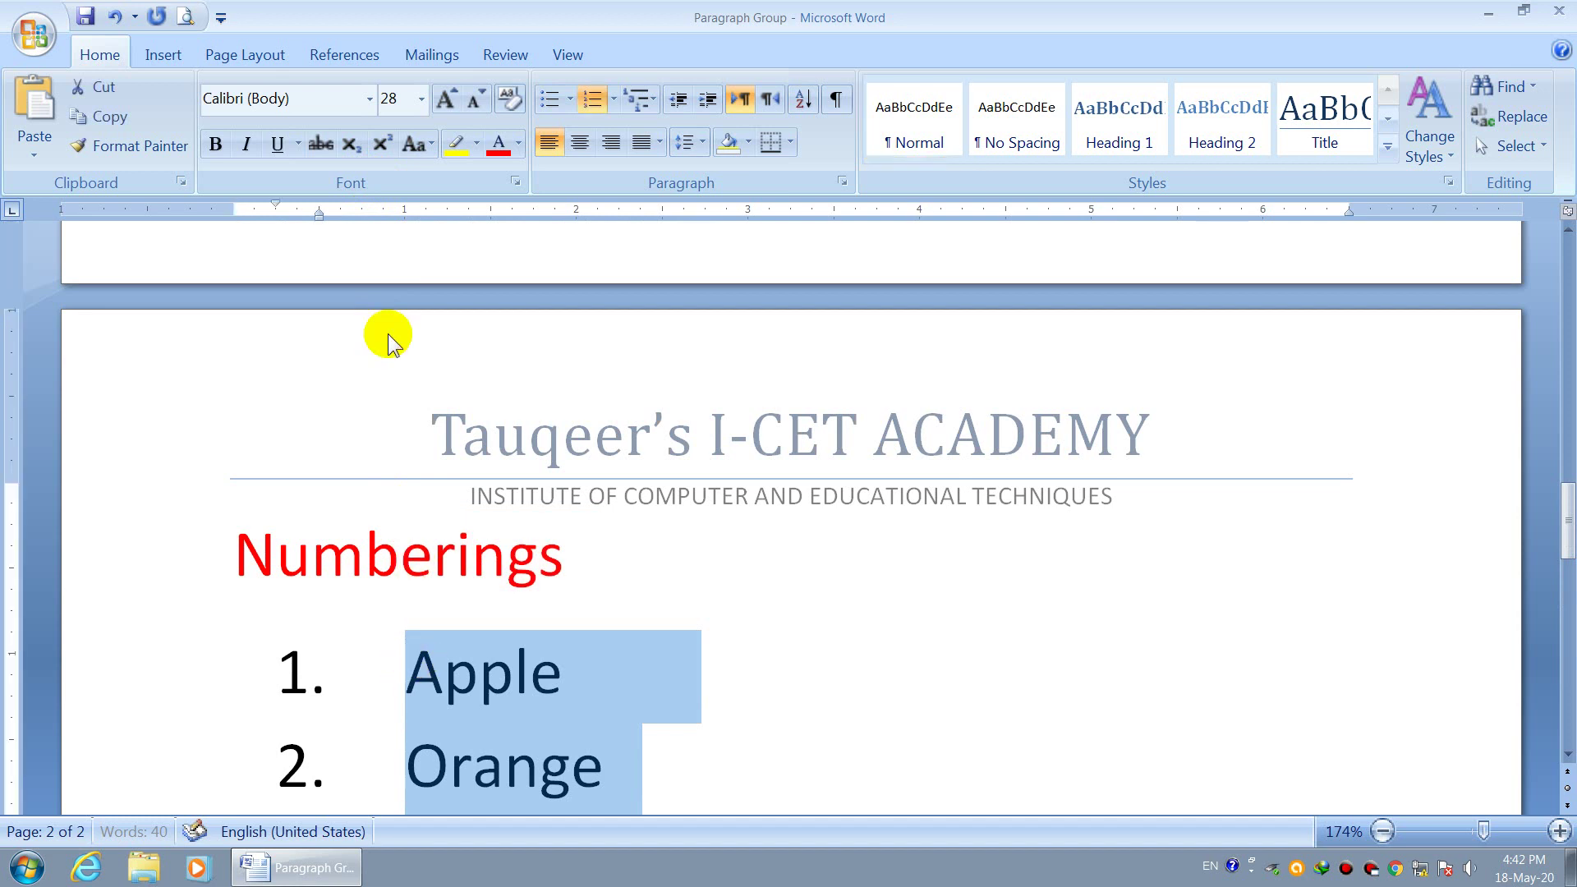
pyautogui.click(421, 99)
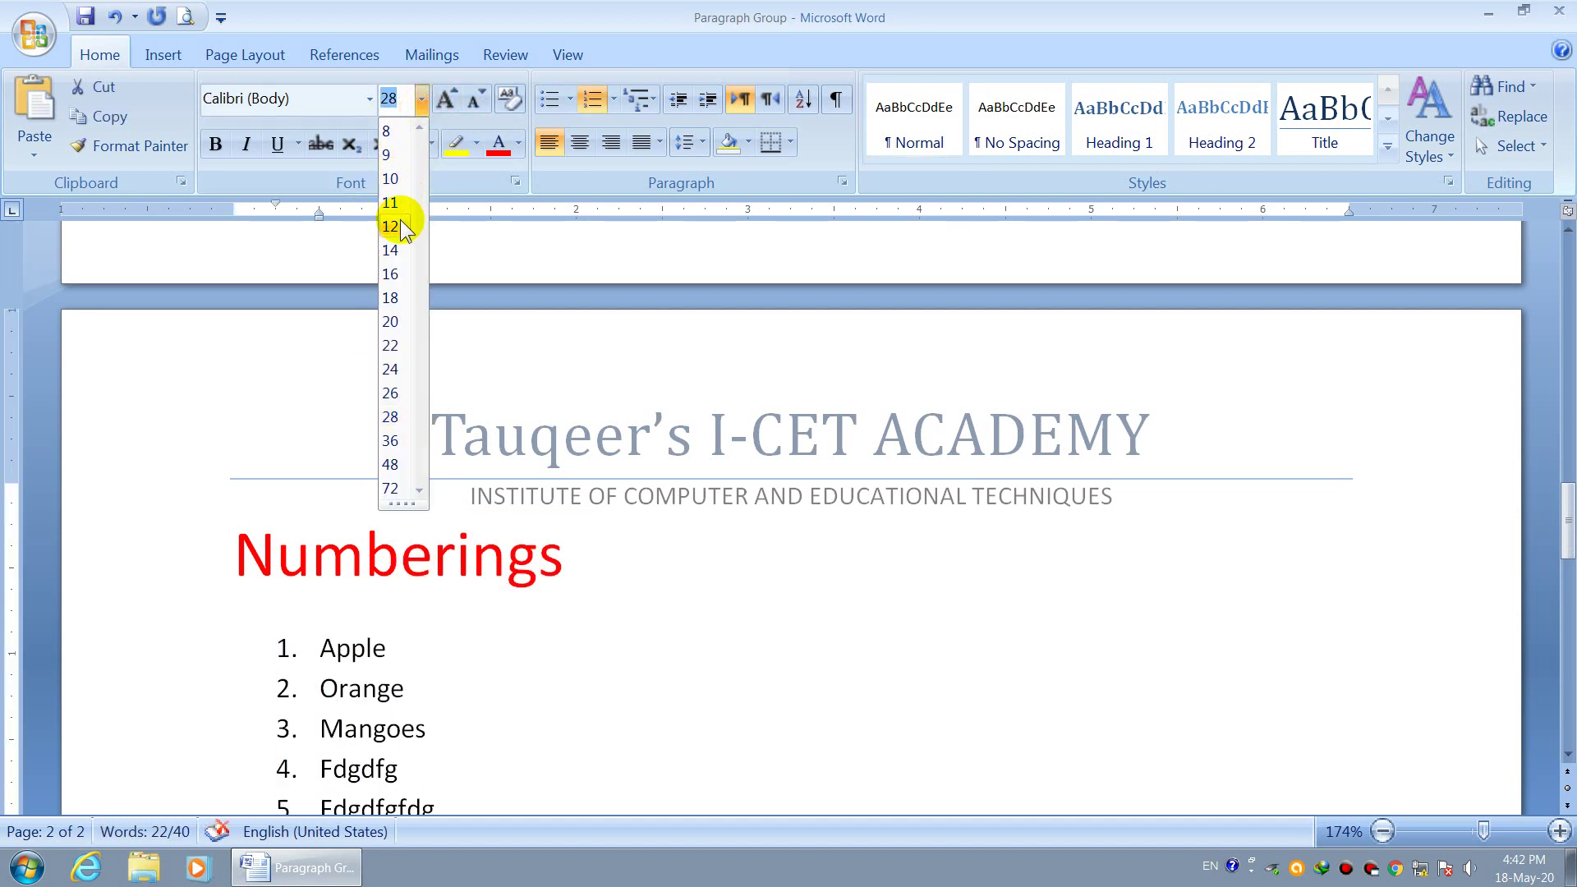
pyautogui.click(400, 250)
pyautogui.click(608, 728)
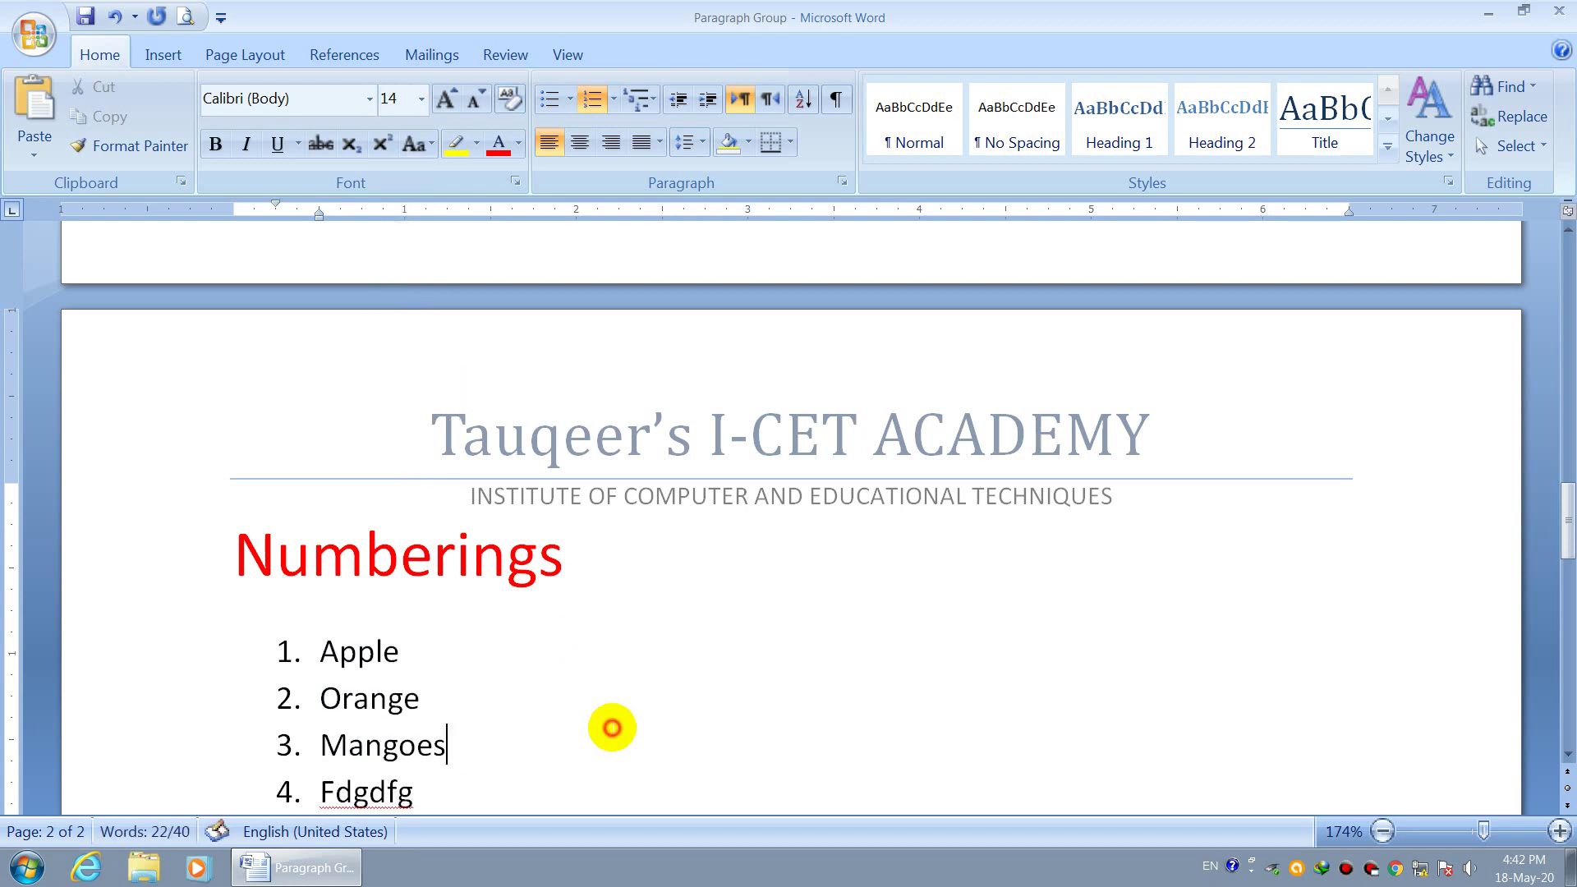
# Compare the gap between number and text for items 9 and 10 by selecting each number in turn.
pyautogui.scroll(-4, 609, 718)
pyautogui.scroll(2, 608, 717)
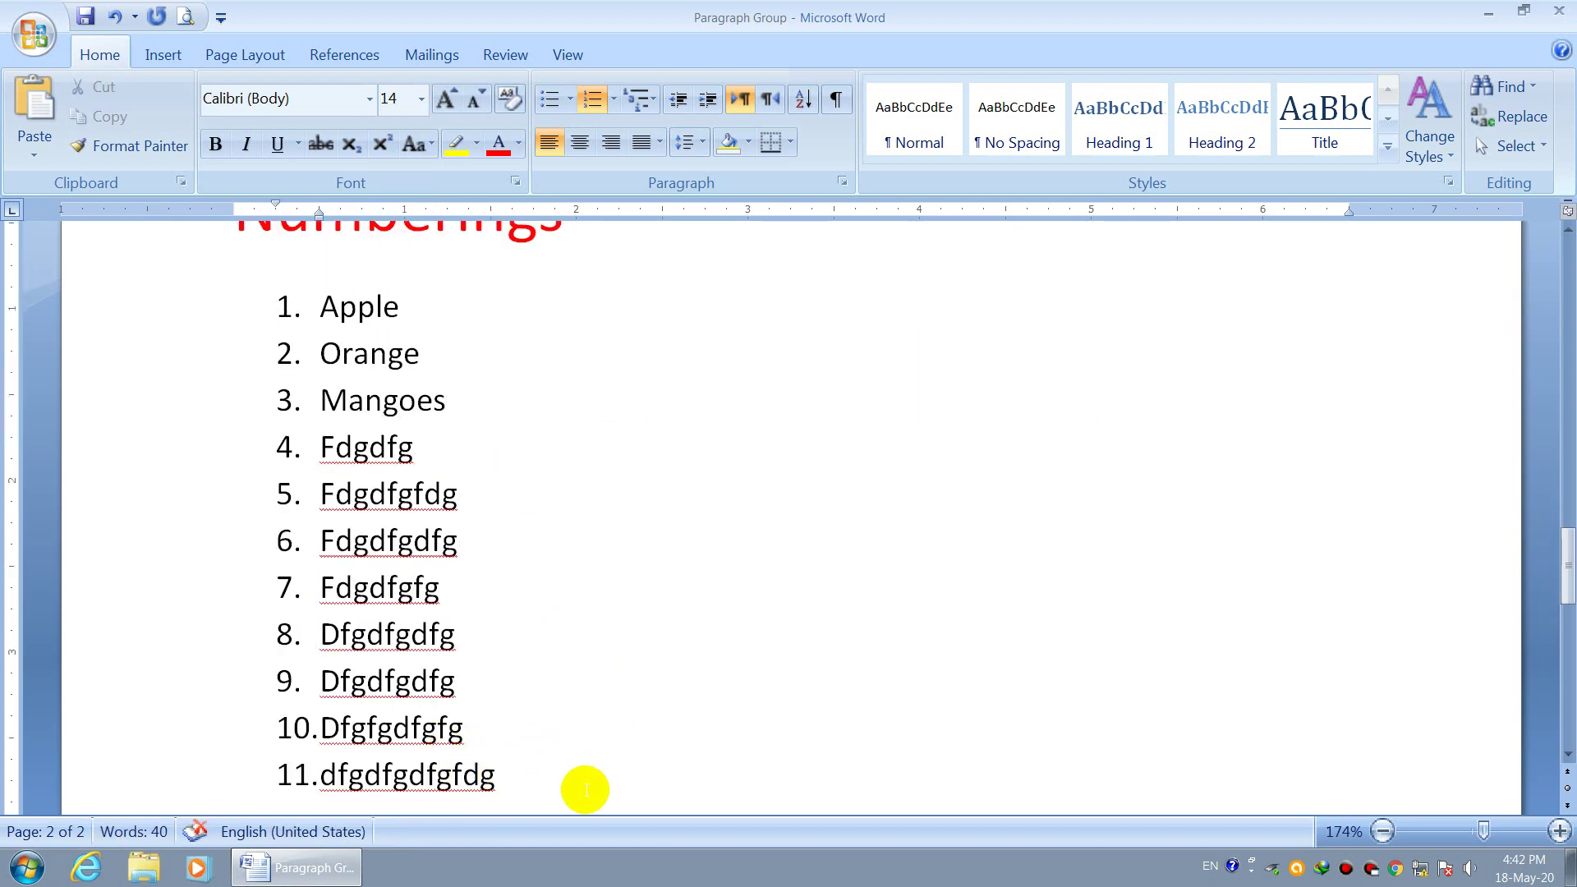
pyautogui.scroll(-2, 585, 790)
pyautogui.scroll(2, 586, 789)
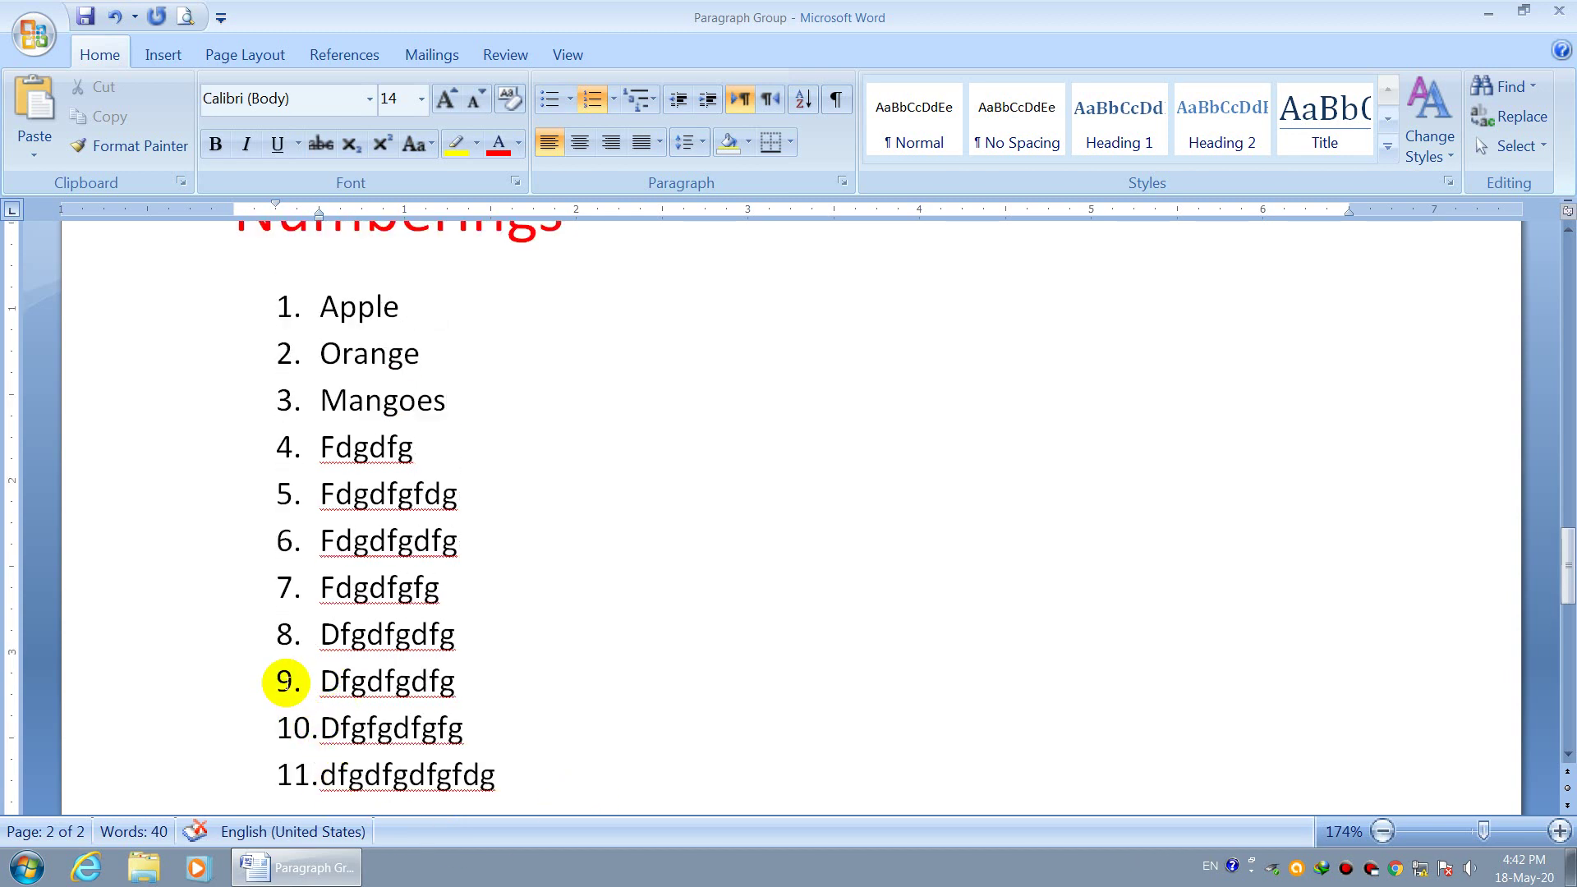
pyautogui.click(286, 681)
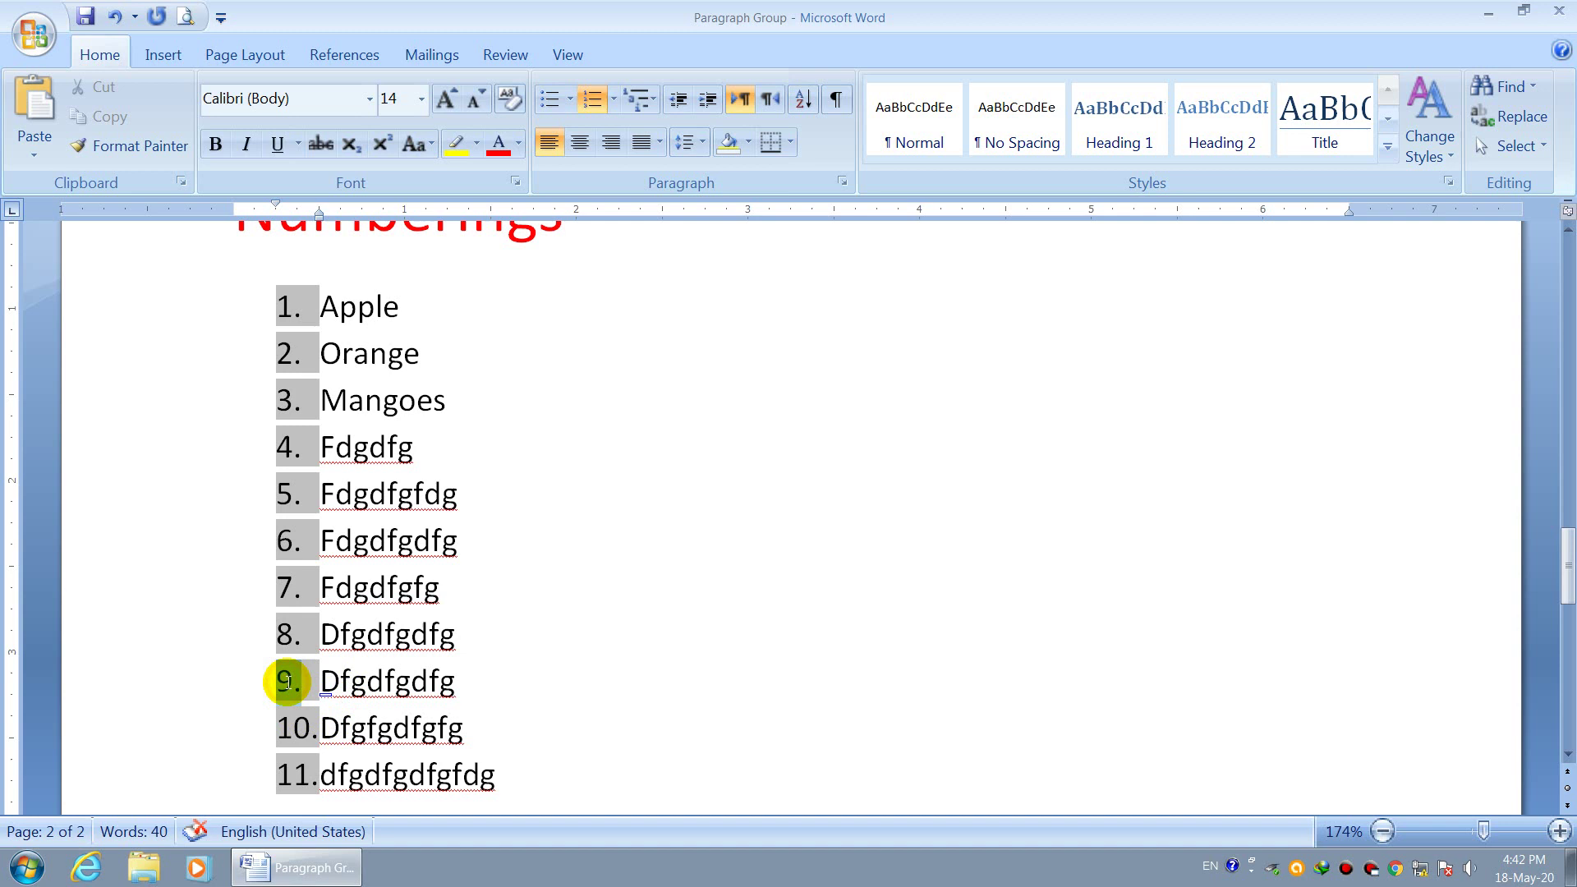
pyautogui.click(289, 731)
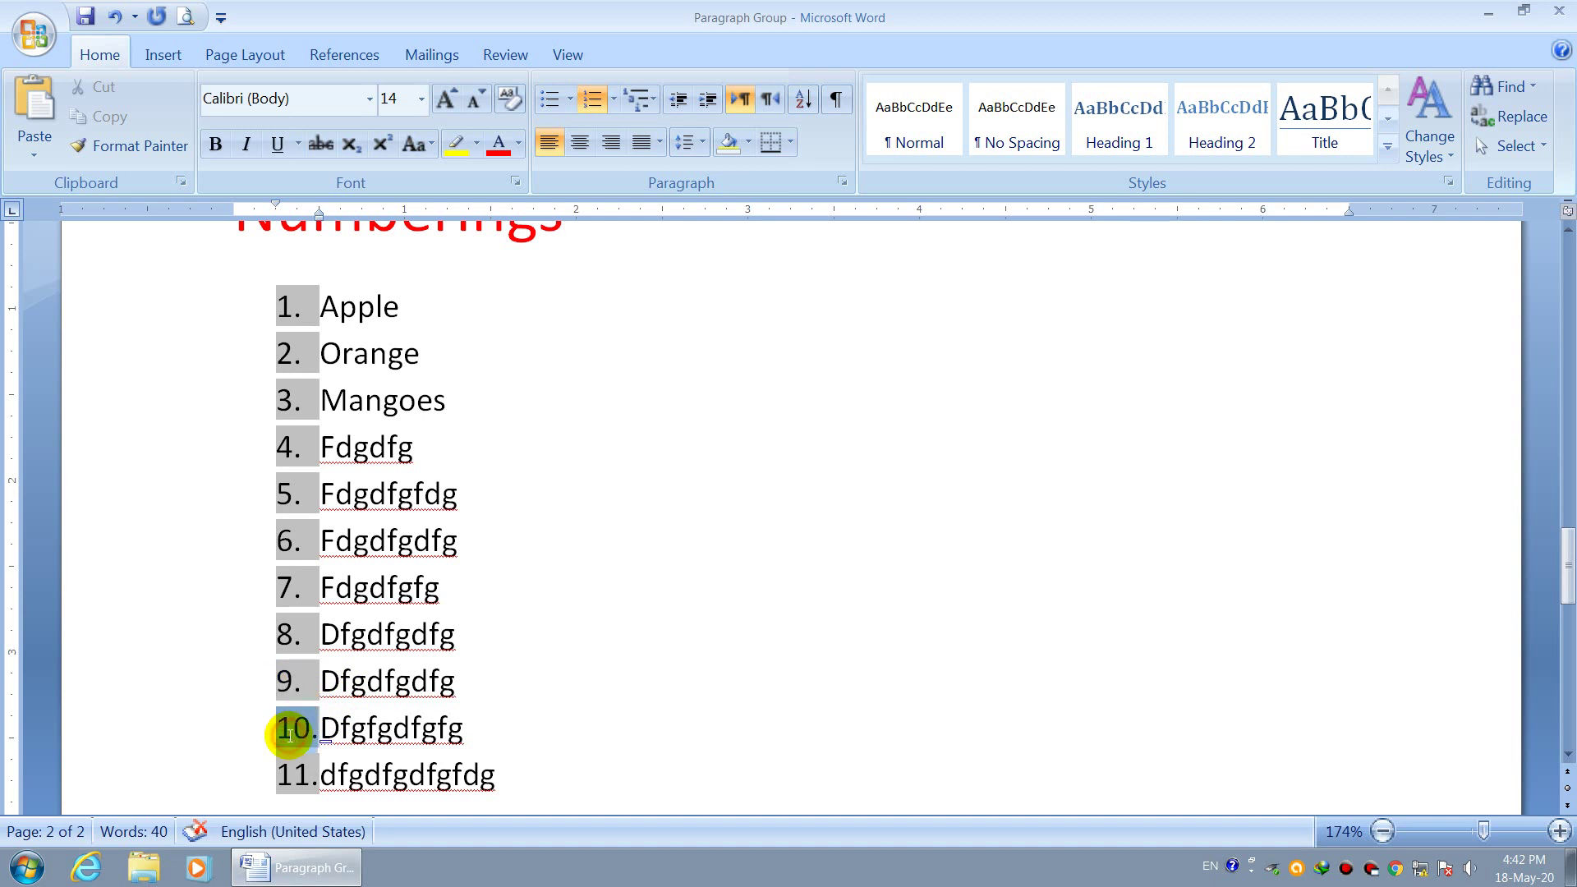
pyautogui.click(289, 681)
pyautogui.click(287, 728)
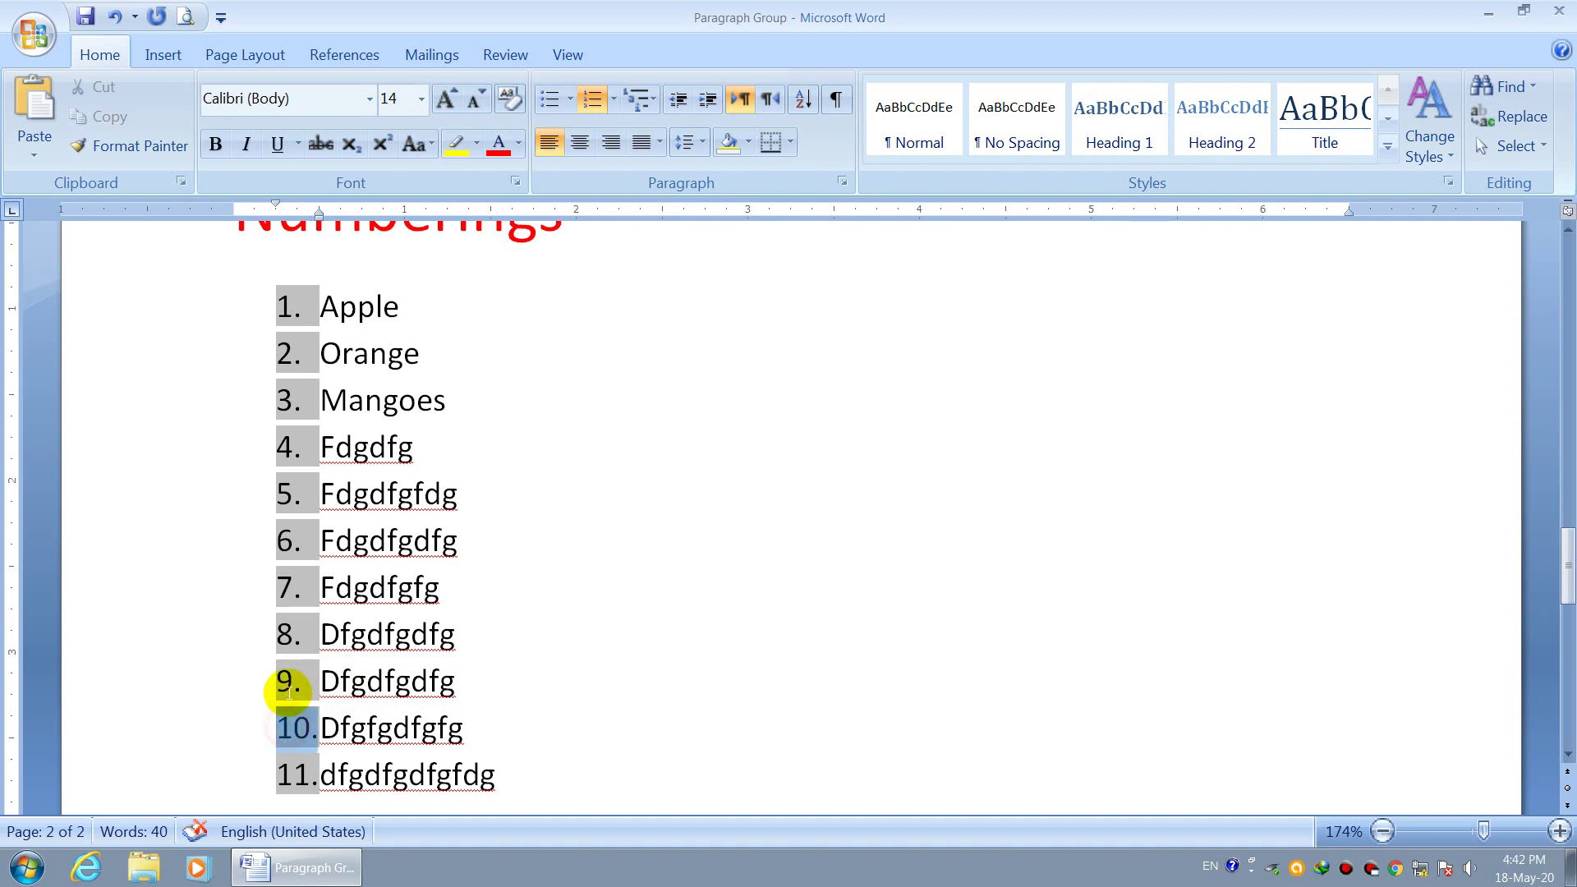
pyautogui.click(287, 680)
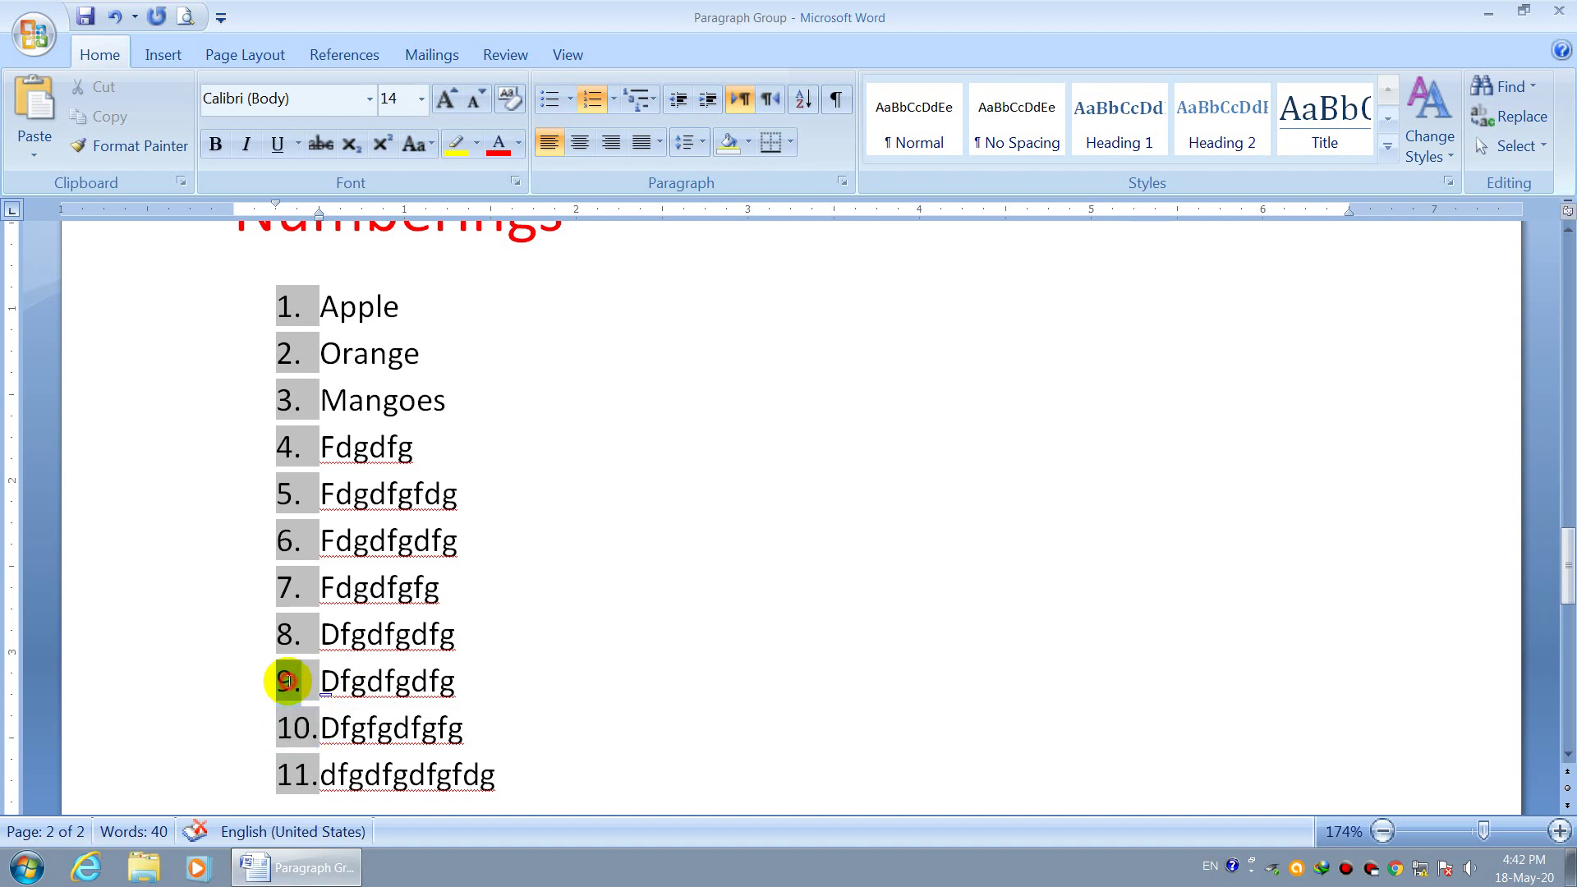
pyautogui.click(287, 728)
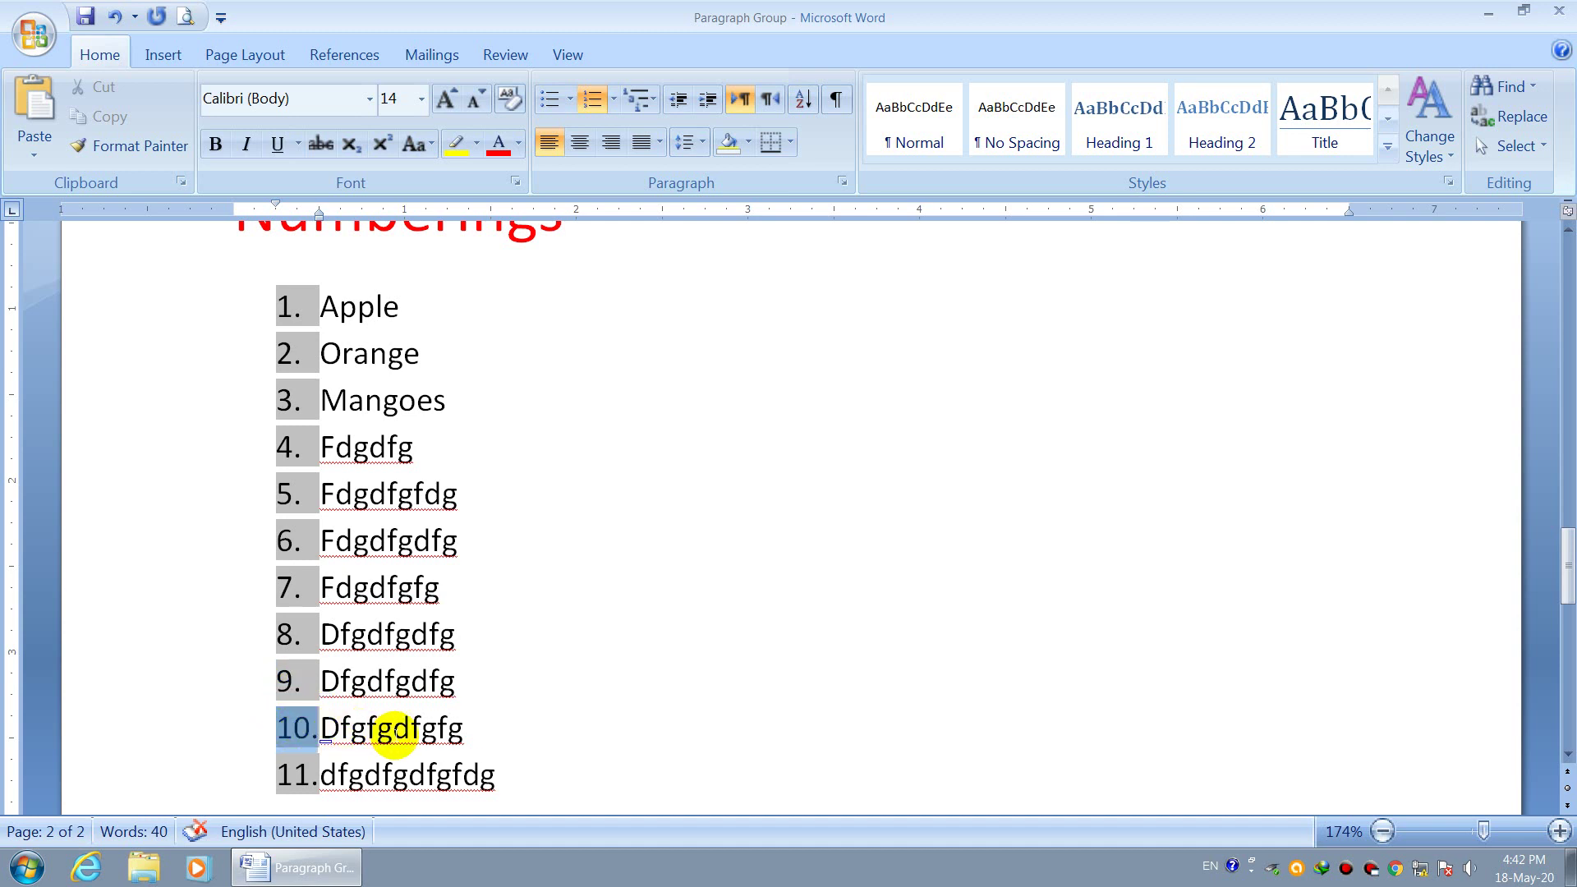
pyautogui.click(470, 732)
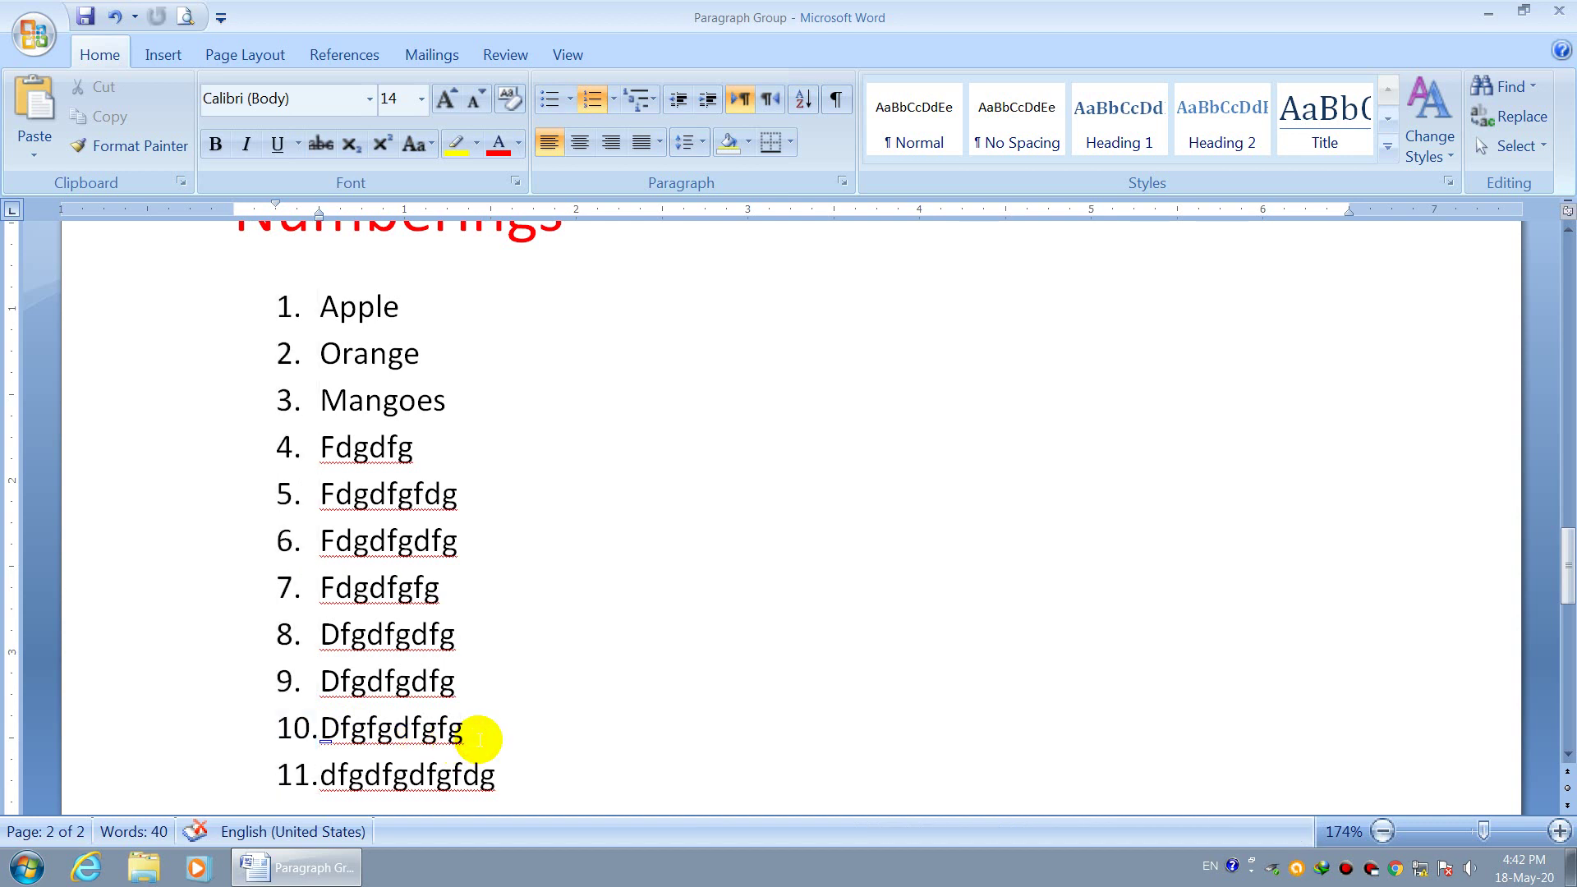
# Try font size 16 on all eleven numbered items, check items 10 and 11, and undo the size change.
pyautogui.moveTo(526, 775); pyautogui.dragTo(337, 307)
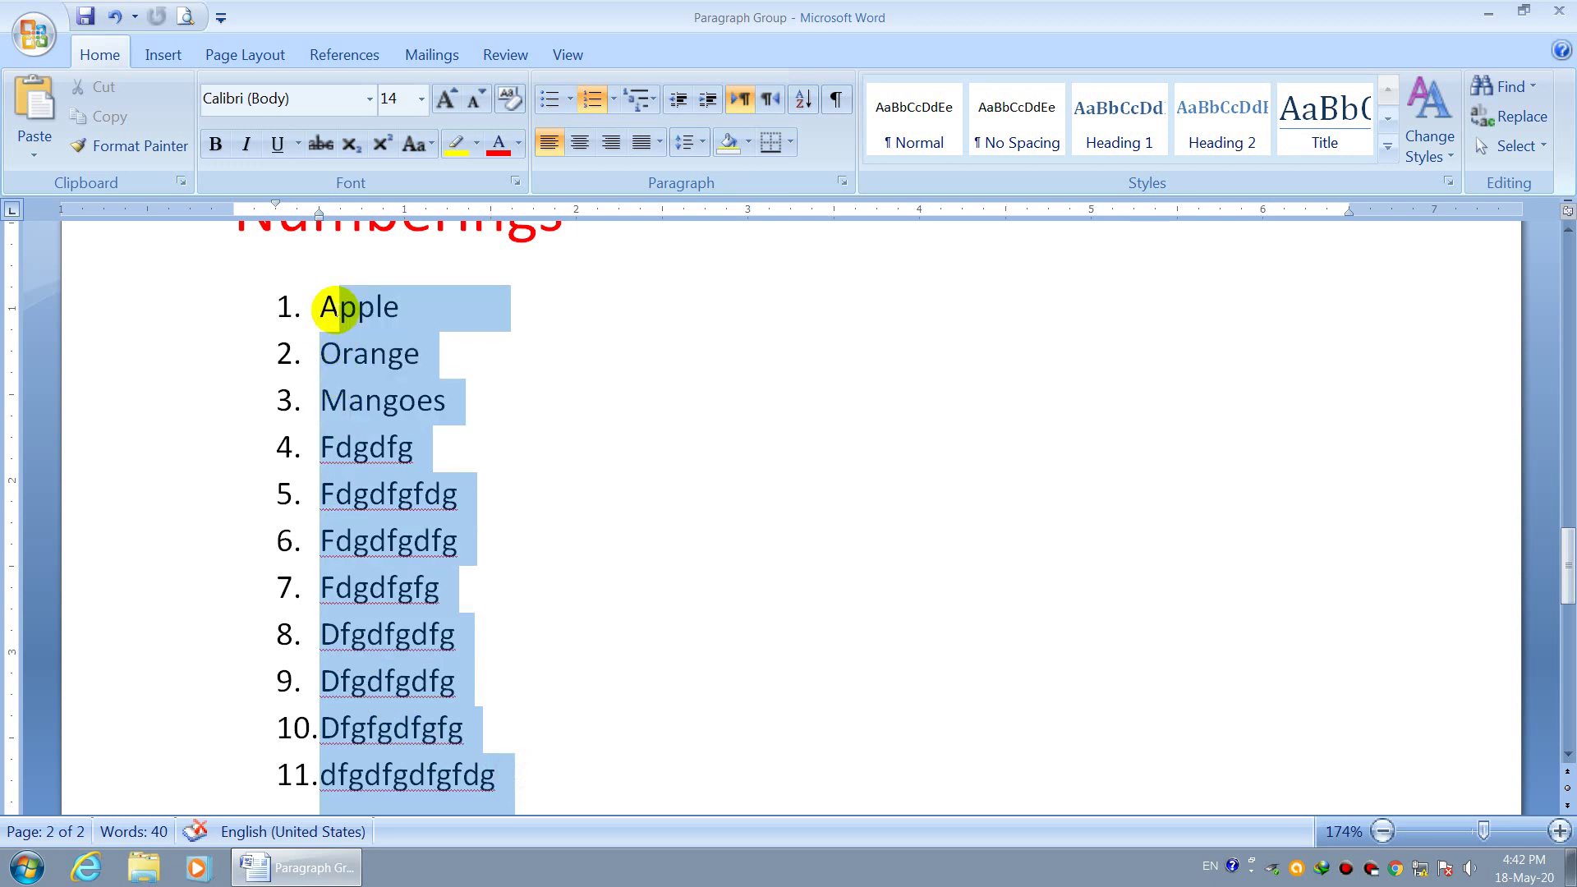
pyautogui.click(496, 714)
pyautogui.moveTo(510, 774); pyautogui.dragTo(309, 341)
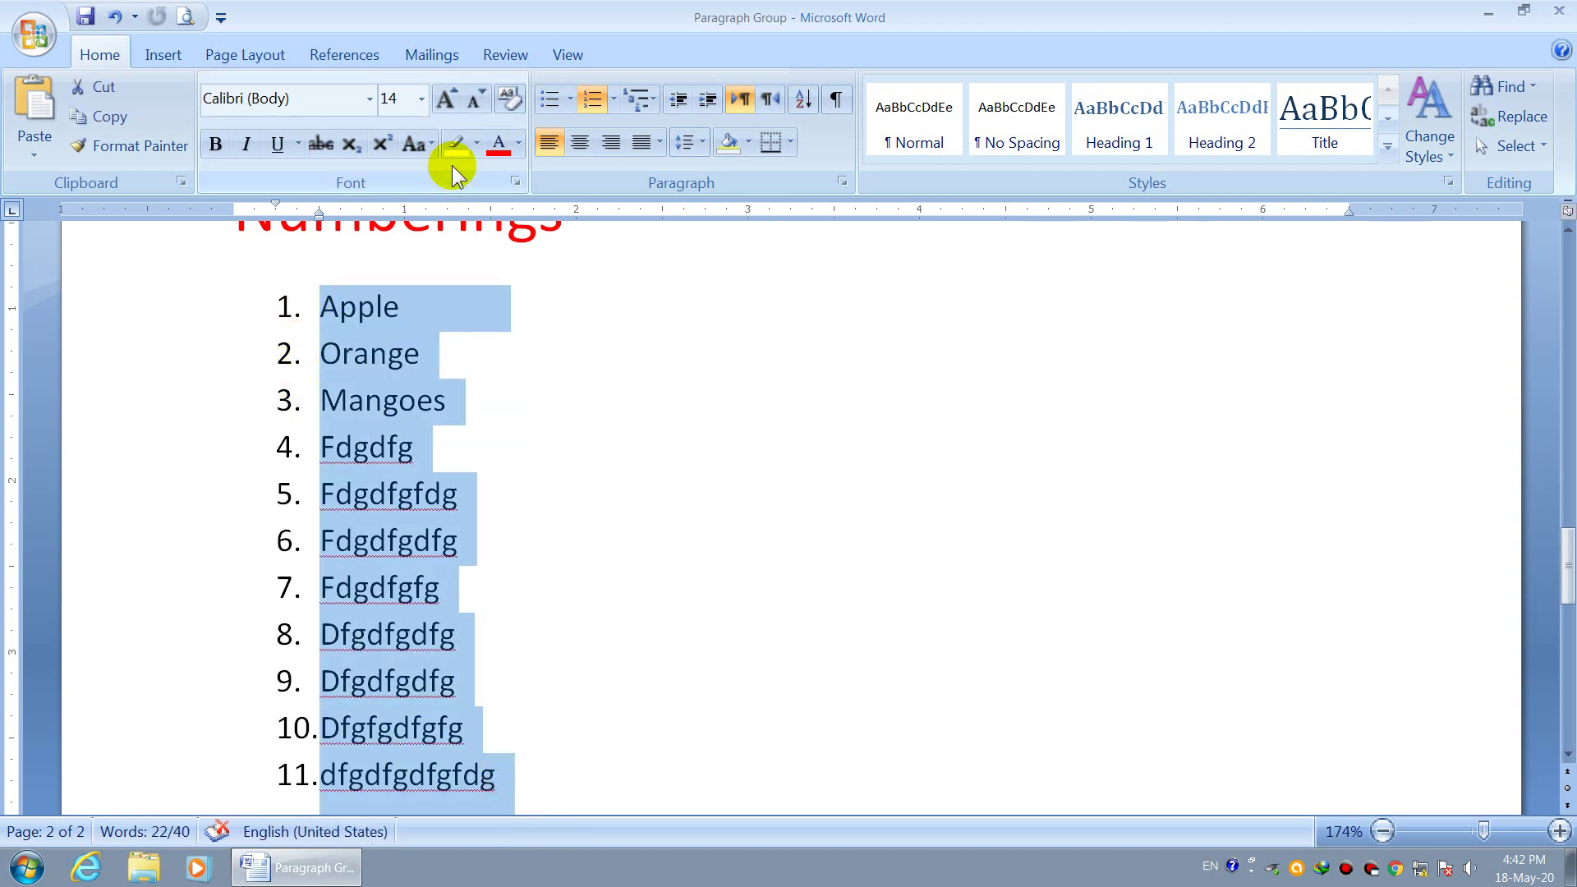
pyautogui.click(444, 98)
pyautogui.click(540, 623)
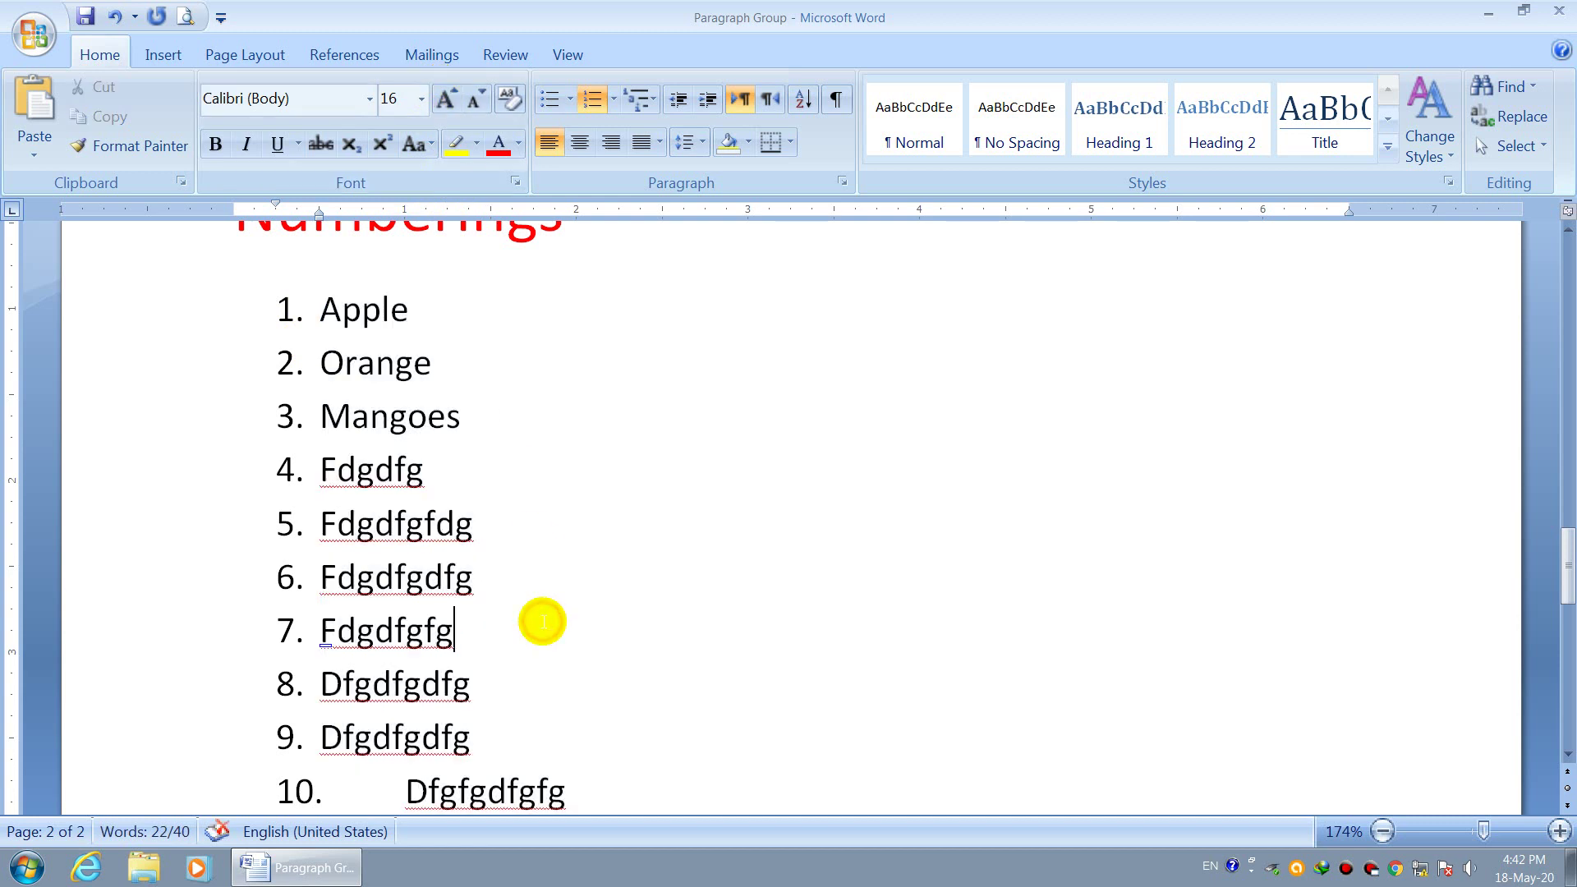
pyautogui.scroll(-2, 533, 632)
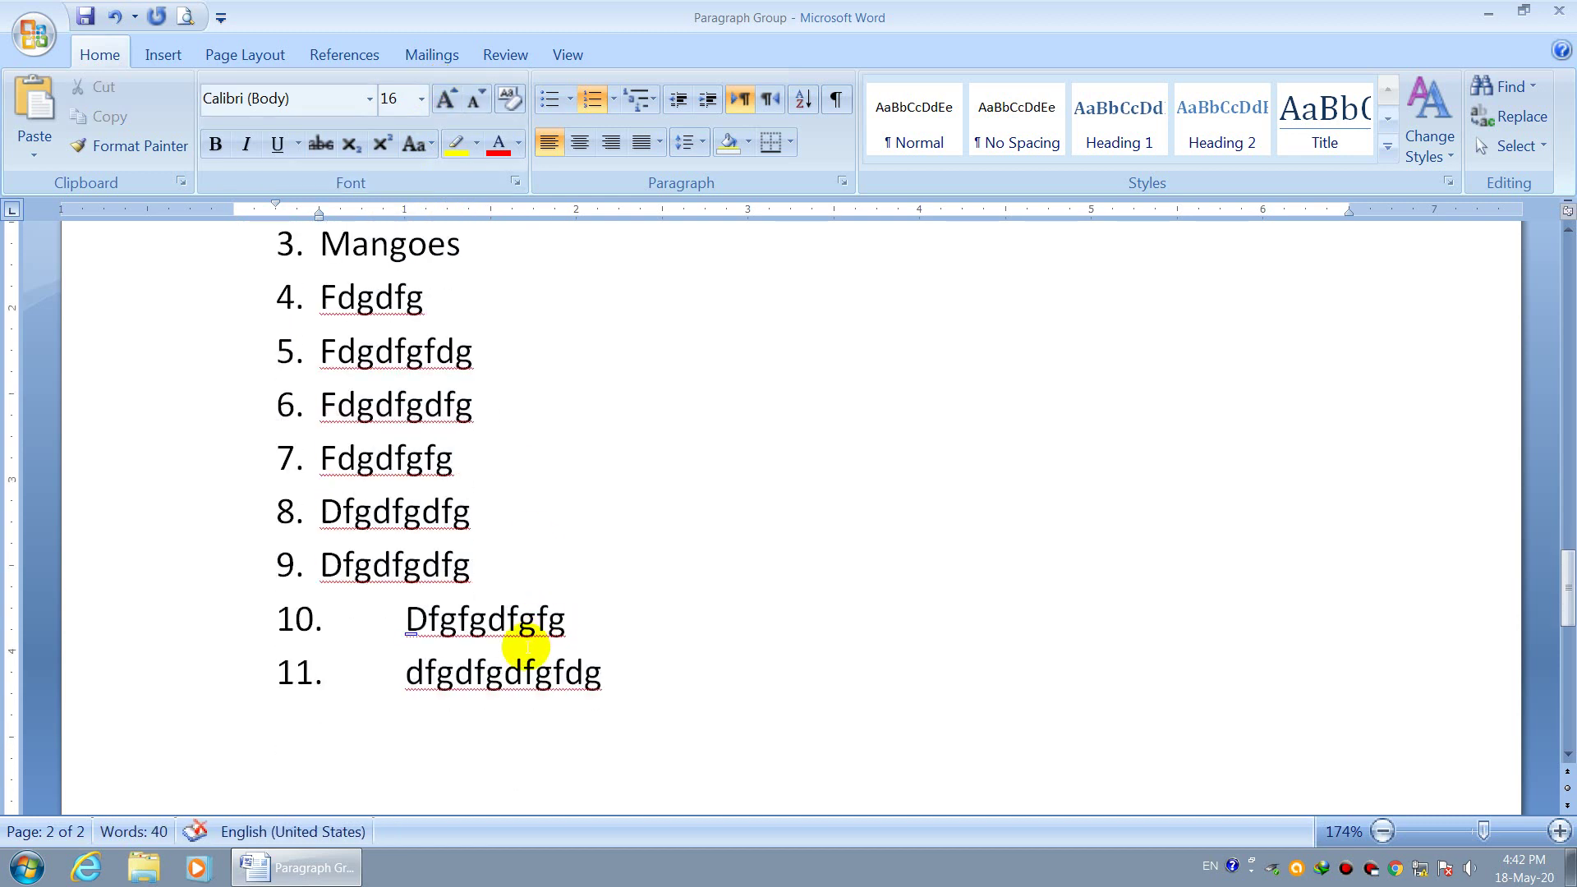
pyautogui.hotkey('ctrl', 'z')
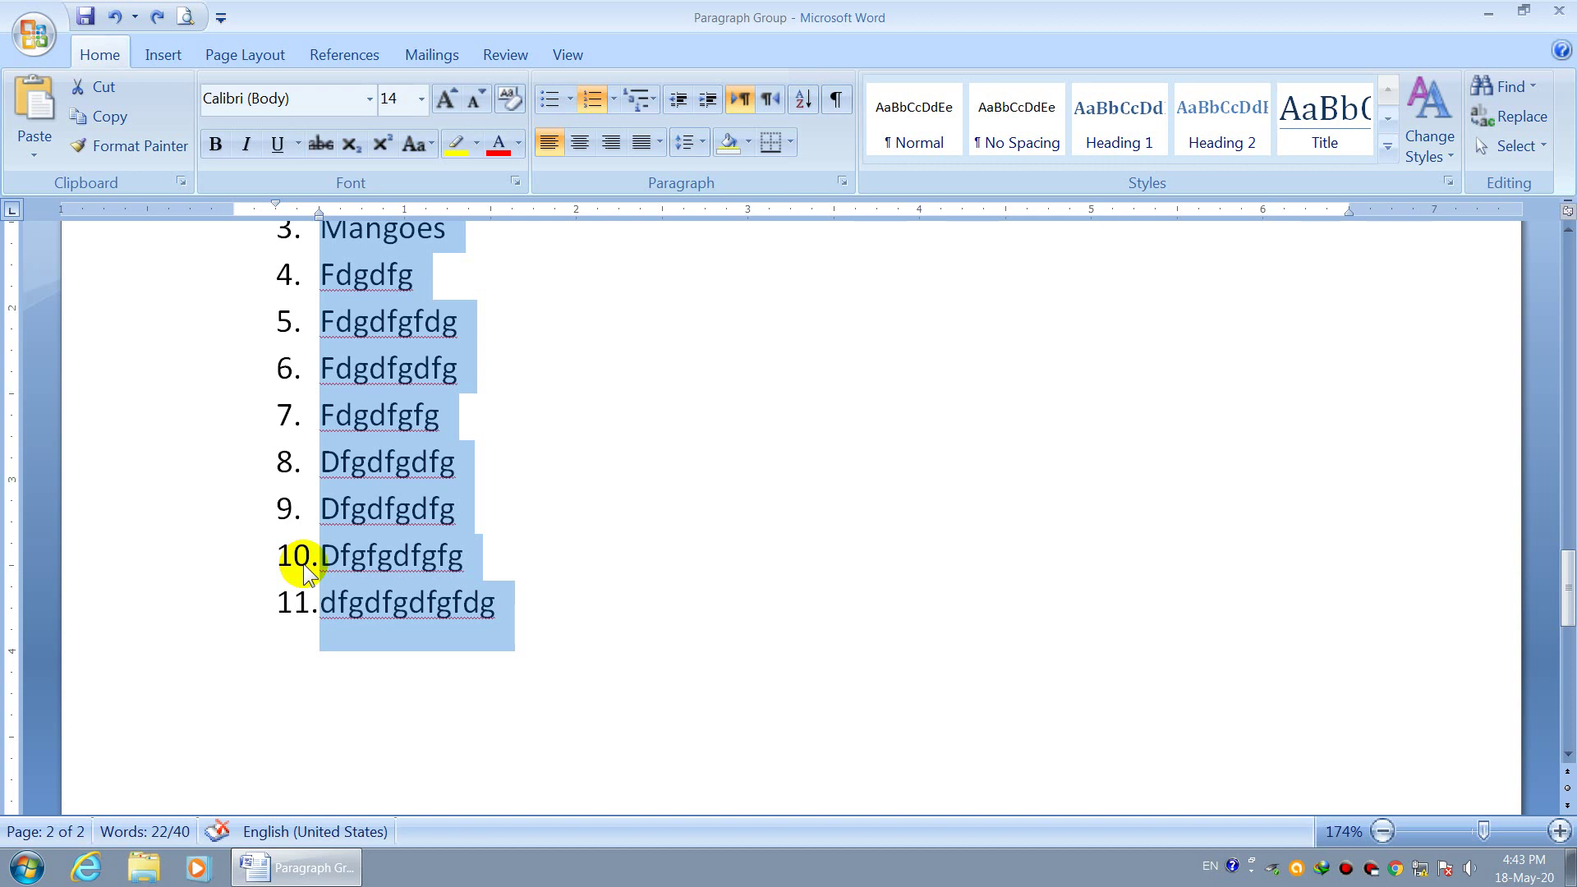
# Enlarge the whole numbered list to font size 16 and select the text of items 10 and 11.
pyautogui.click(443, 103)
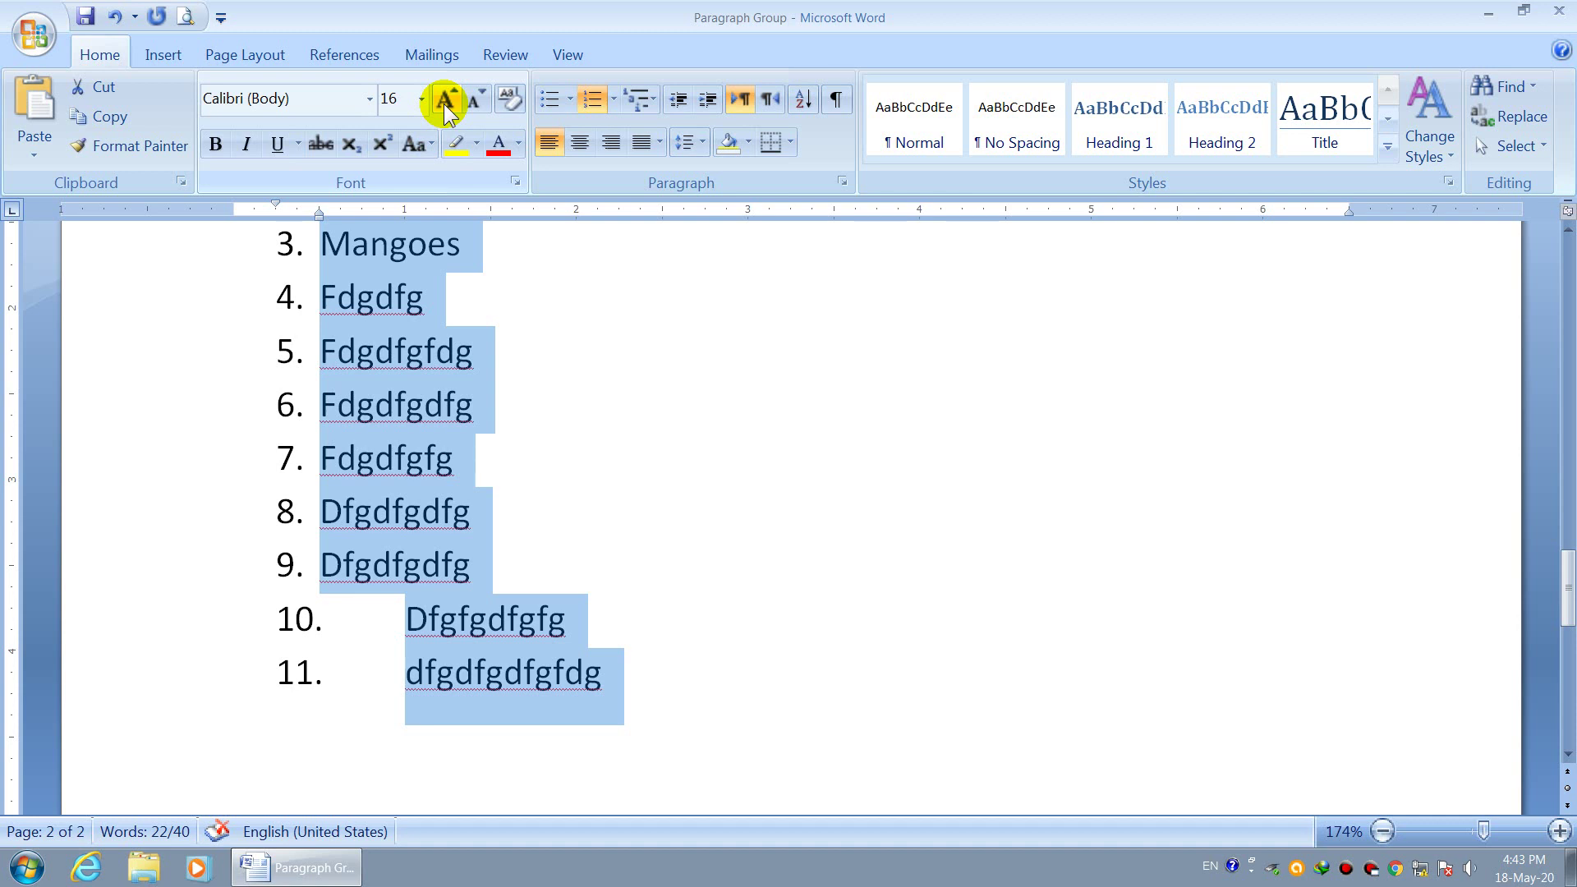
pyautogui.click(425, 670)
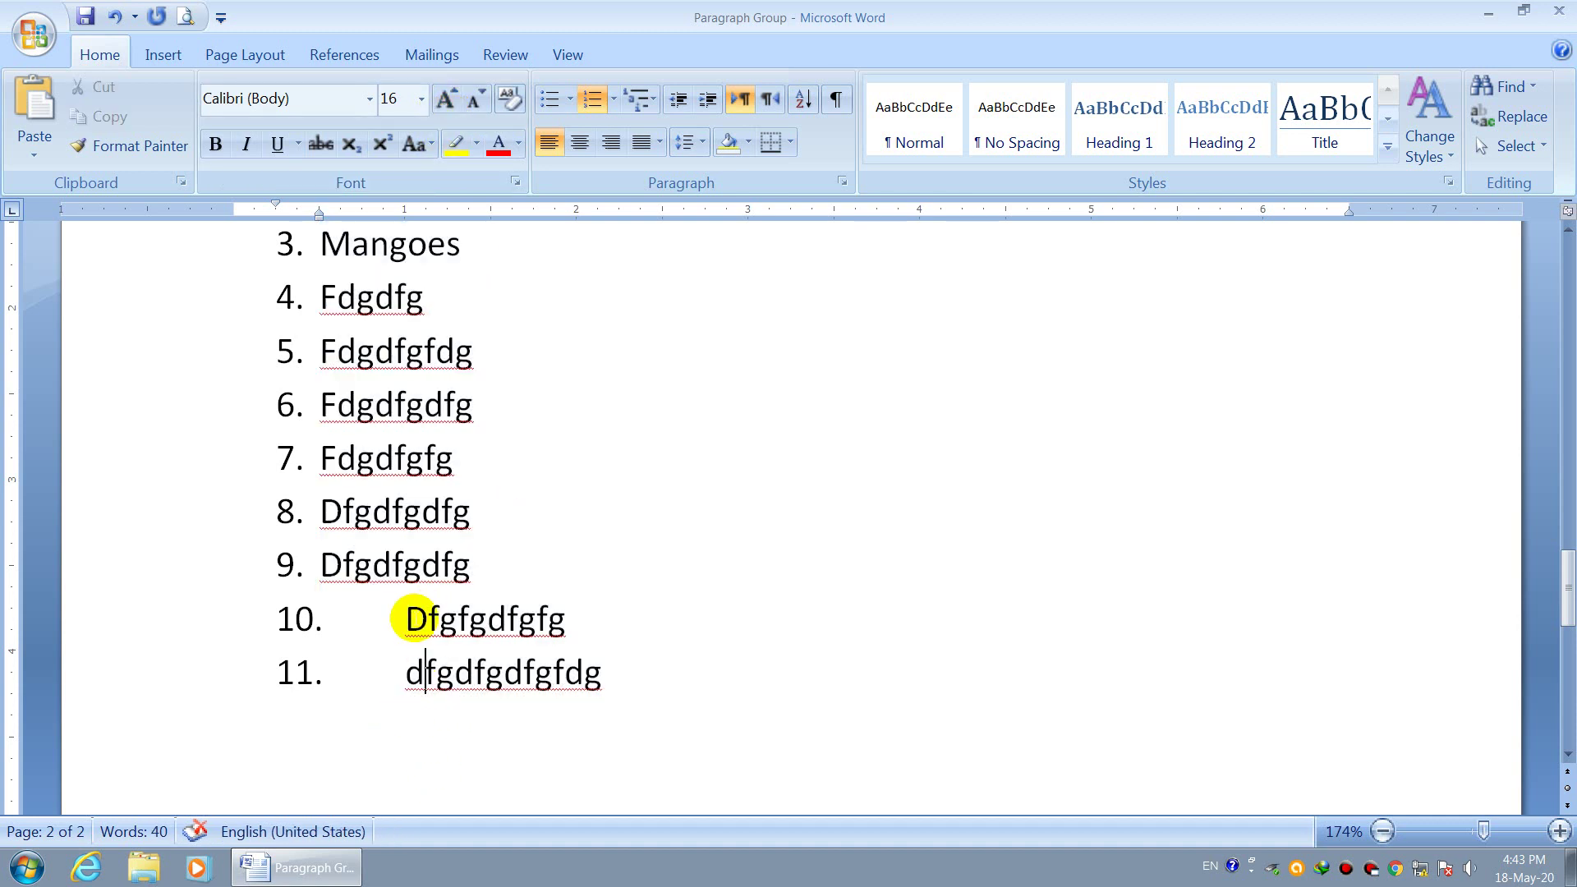
pyautogui.click(405, 621)
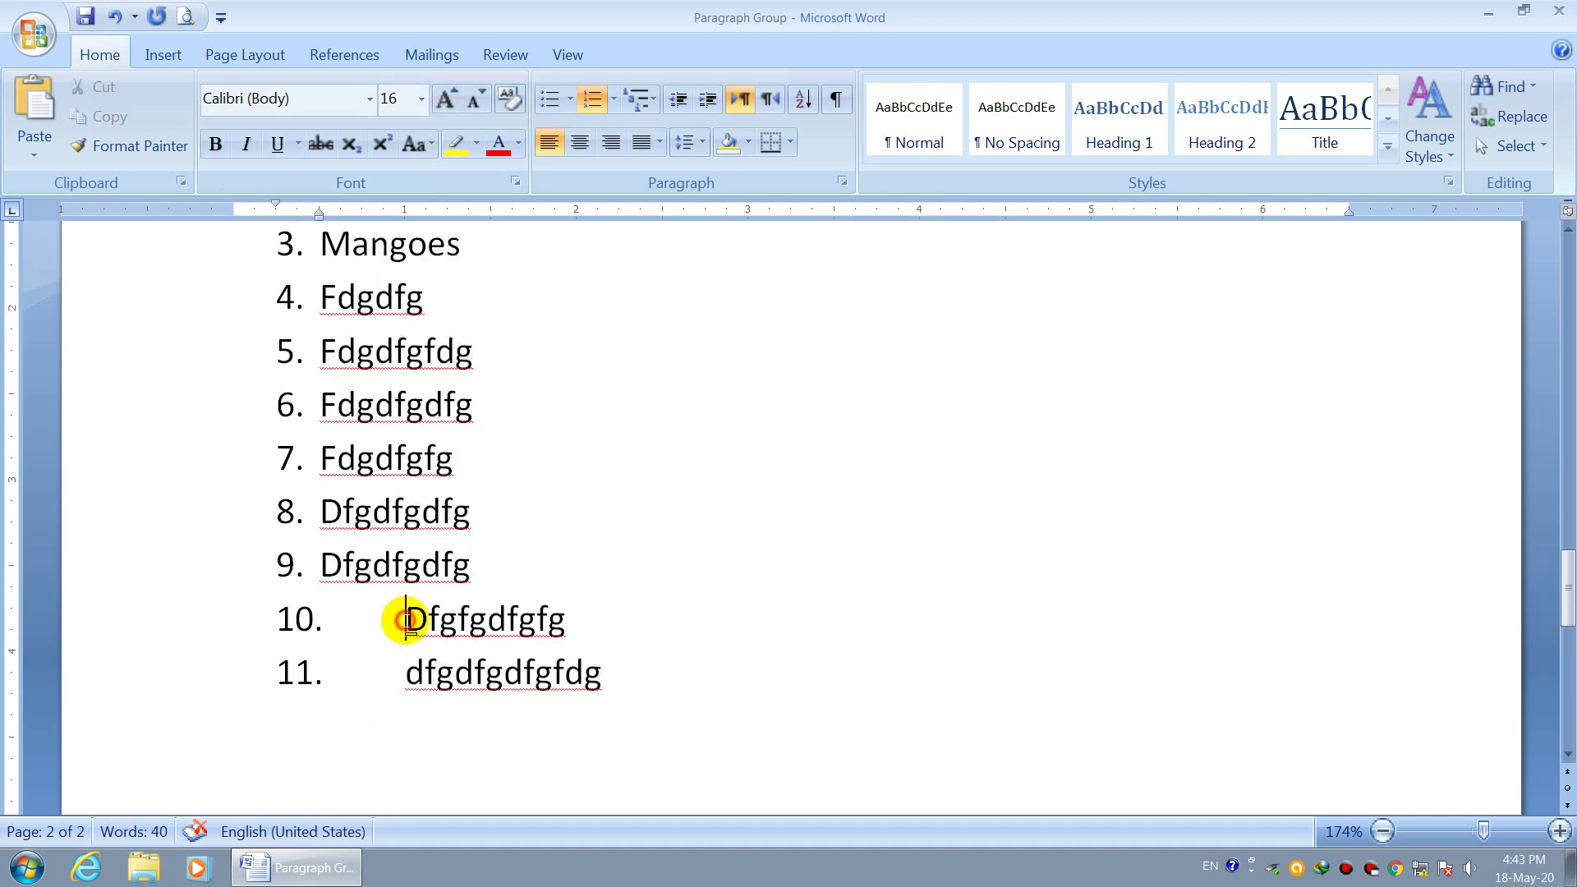
pyautogui.click(503, 578)
pyautogui.moveTo(406, 621); pyautogui.dragTo(593, 680)
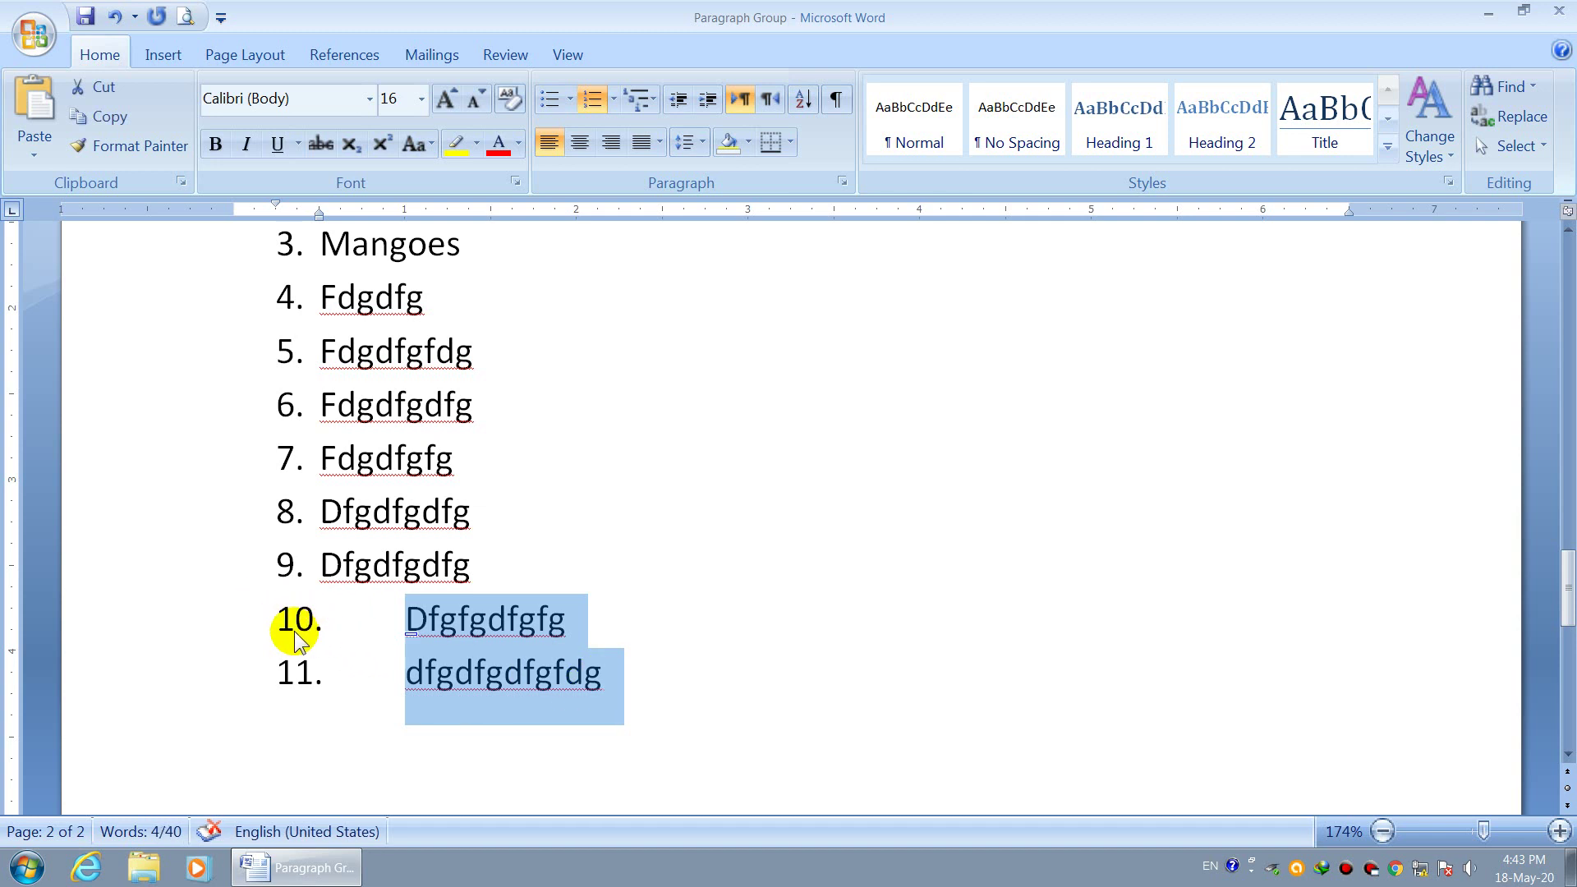
# Move the first-line indent of items 10 and 11 slightly outward so their text aligns with the other items.
pyautogui.moveTo(412, 620); pyautogui.dragTo(553, 634)
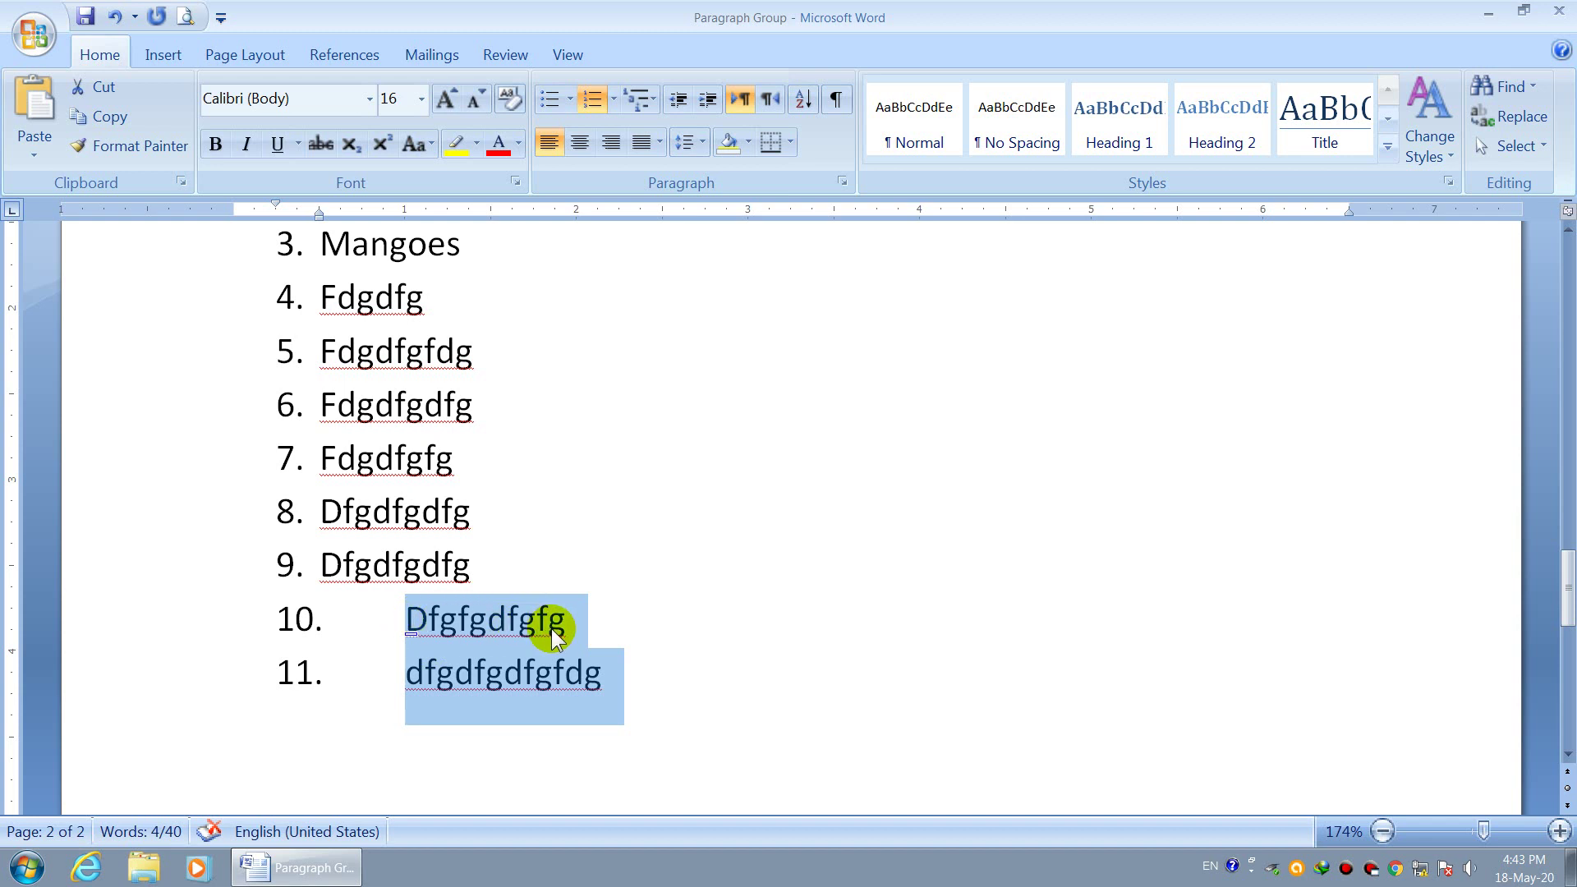
pyautogui.moveTo(555, 636); pyautogui.dragTo(523, 633)
pyautogui.moveTo(521, 624); pyautogui.dragTo(587, 622)
pyautogui.moveTo(616, 676); pyautogui.dragTo(410, 629)
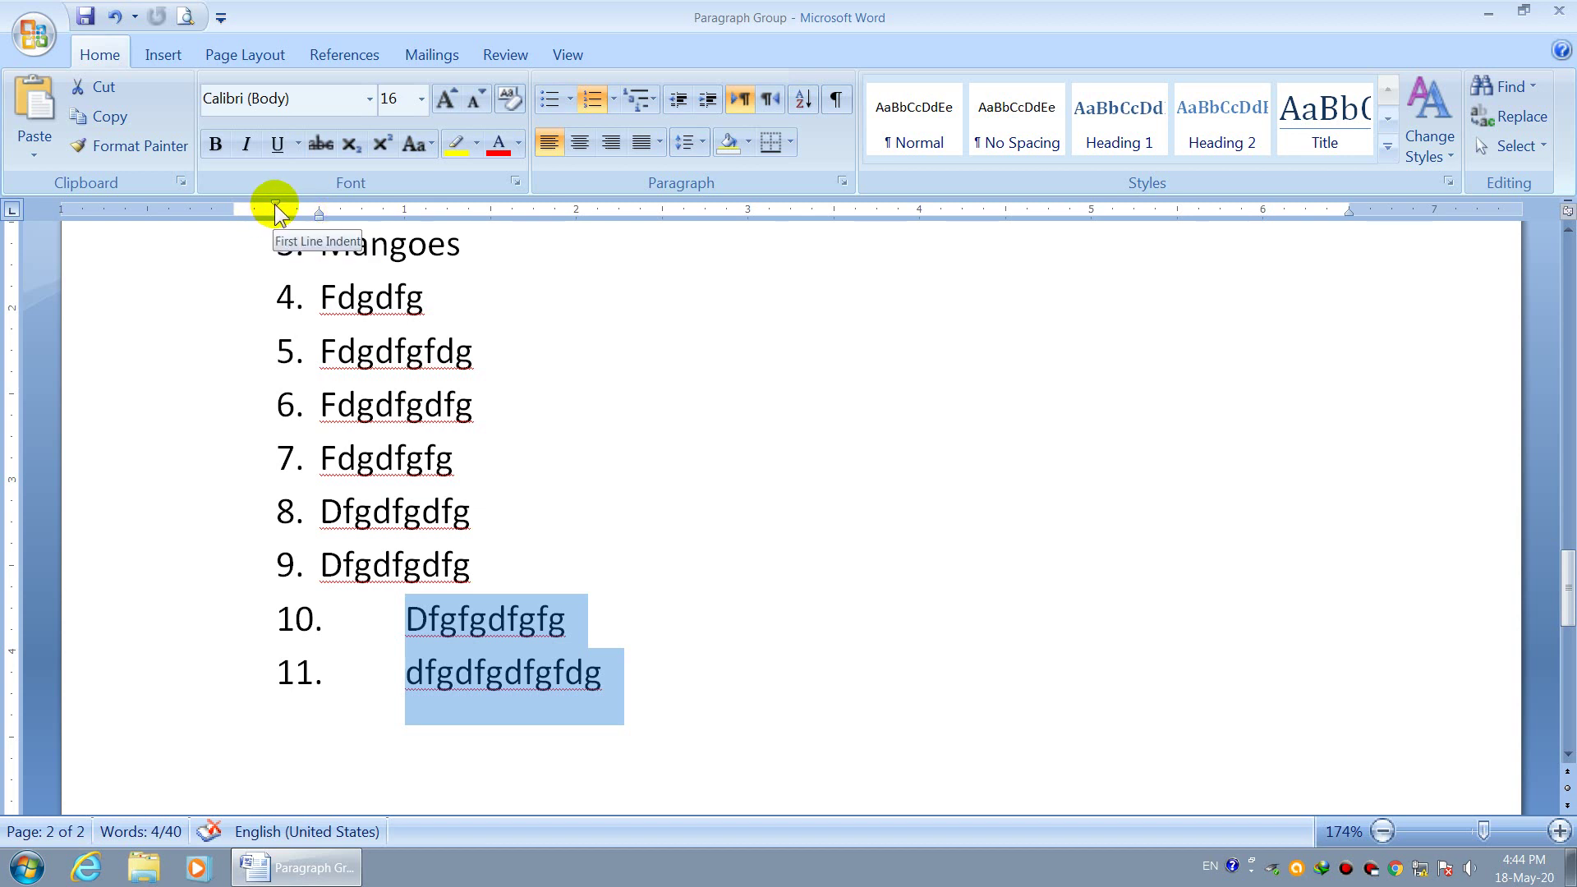
pyautogui.moveTo(275, 204); pyautogui.dragTo(275, 204)
pyautogui.moveTo(258, 204); pyautogui.dragTo(255, 203)
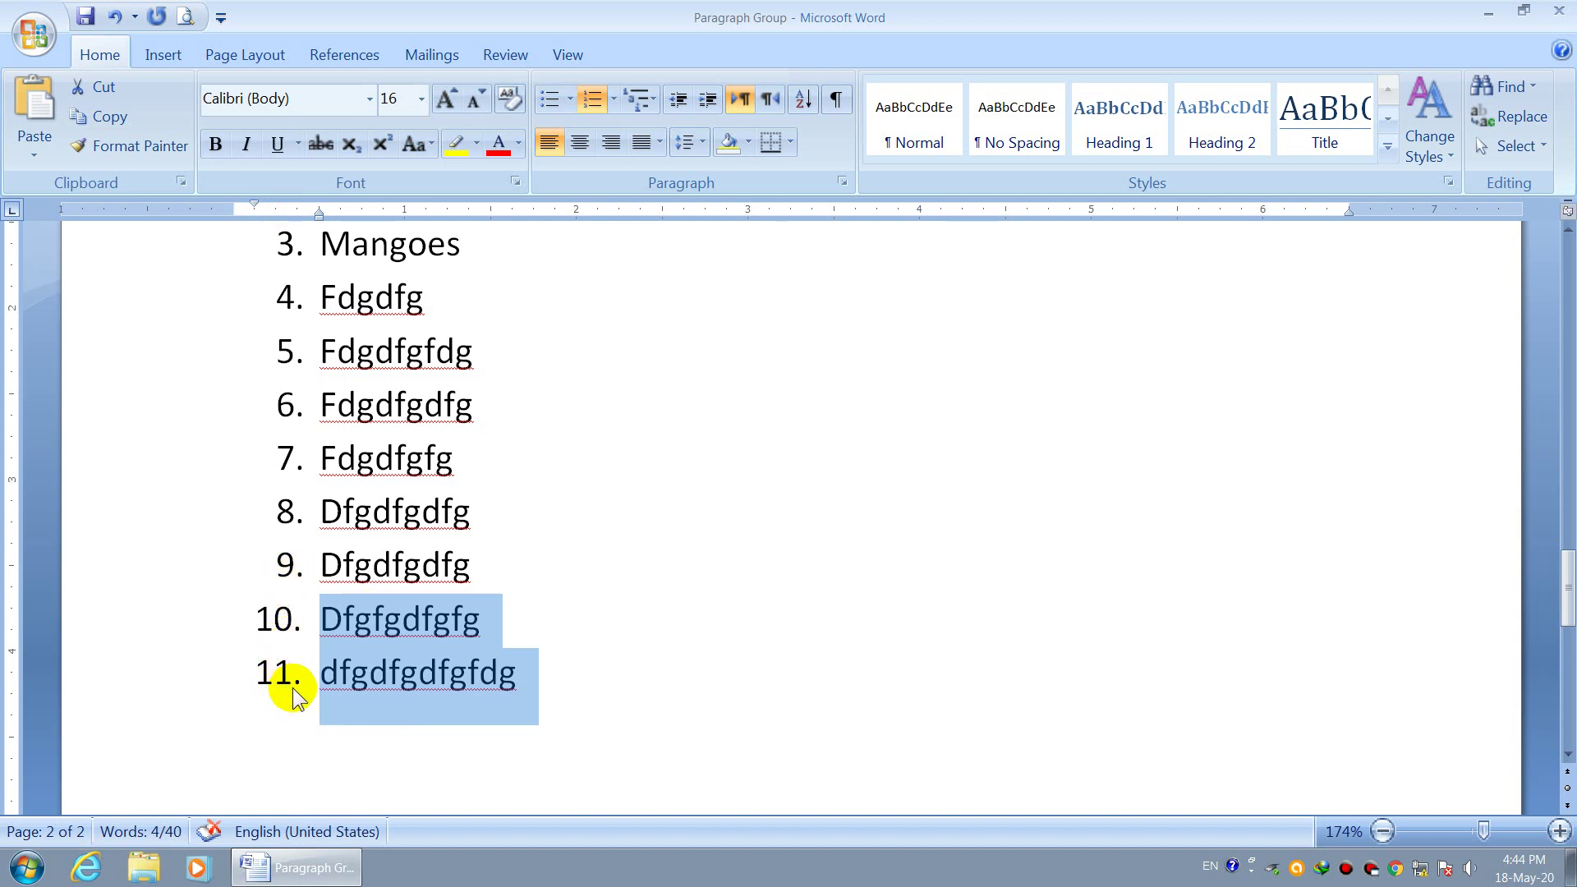
pyautogui.click(535, 656)
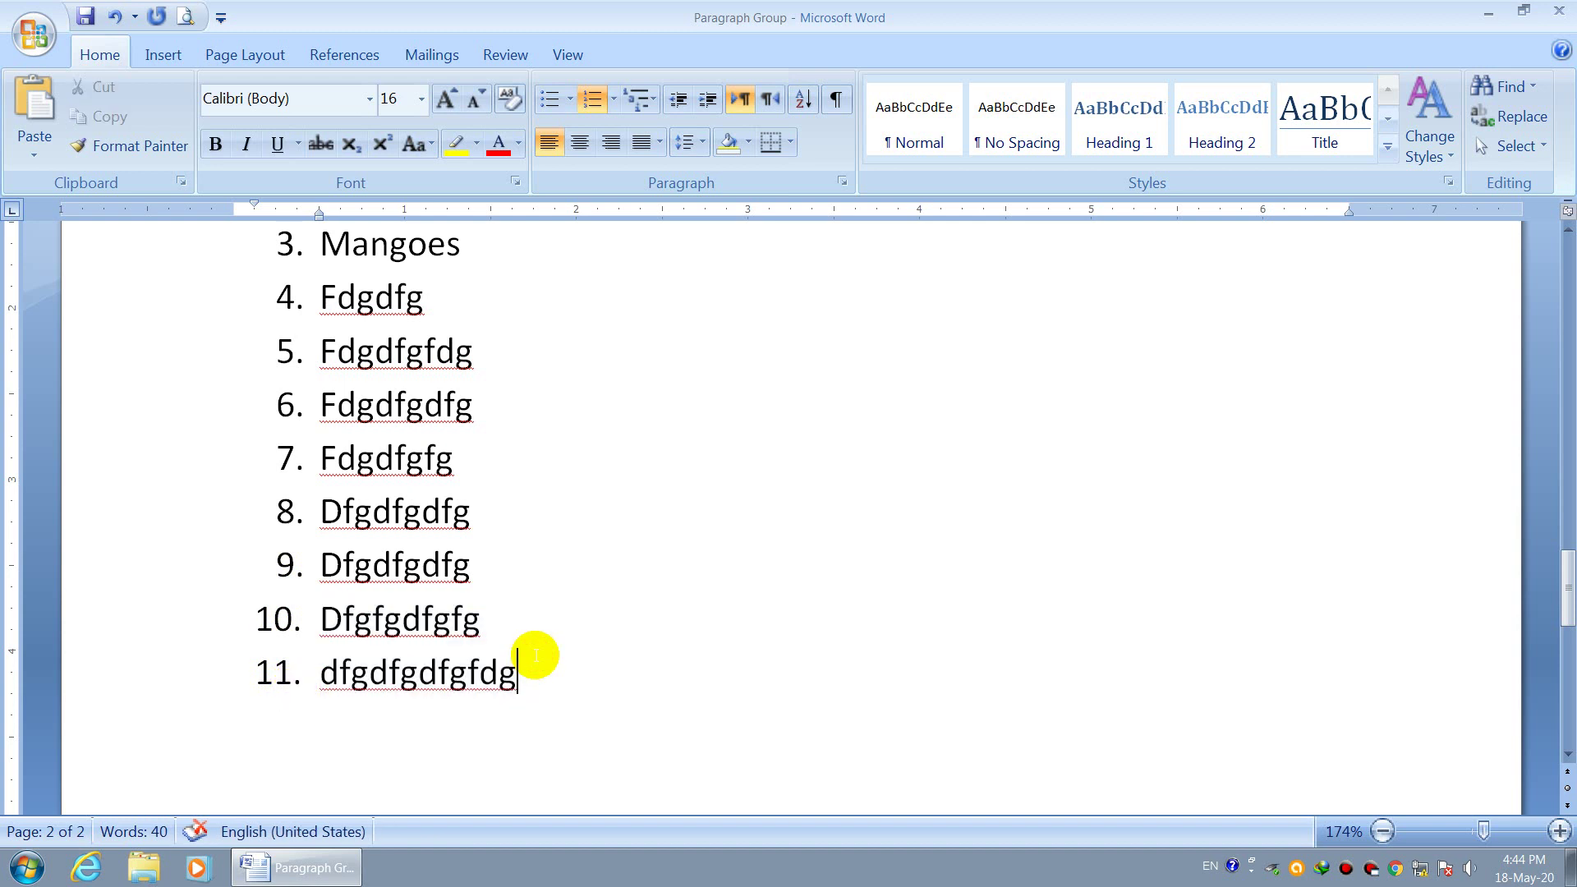
# Select all eleven numbered items and preview the lowercase Roman numeral format without applying it.
pyautogui.scroll(4, 535, 655)
pyautogui.scroll(-3, 535, 655)
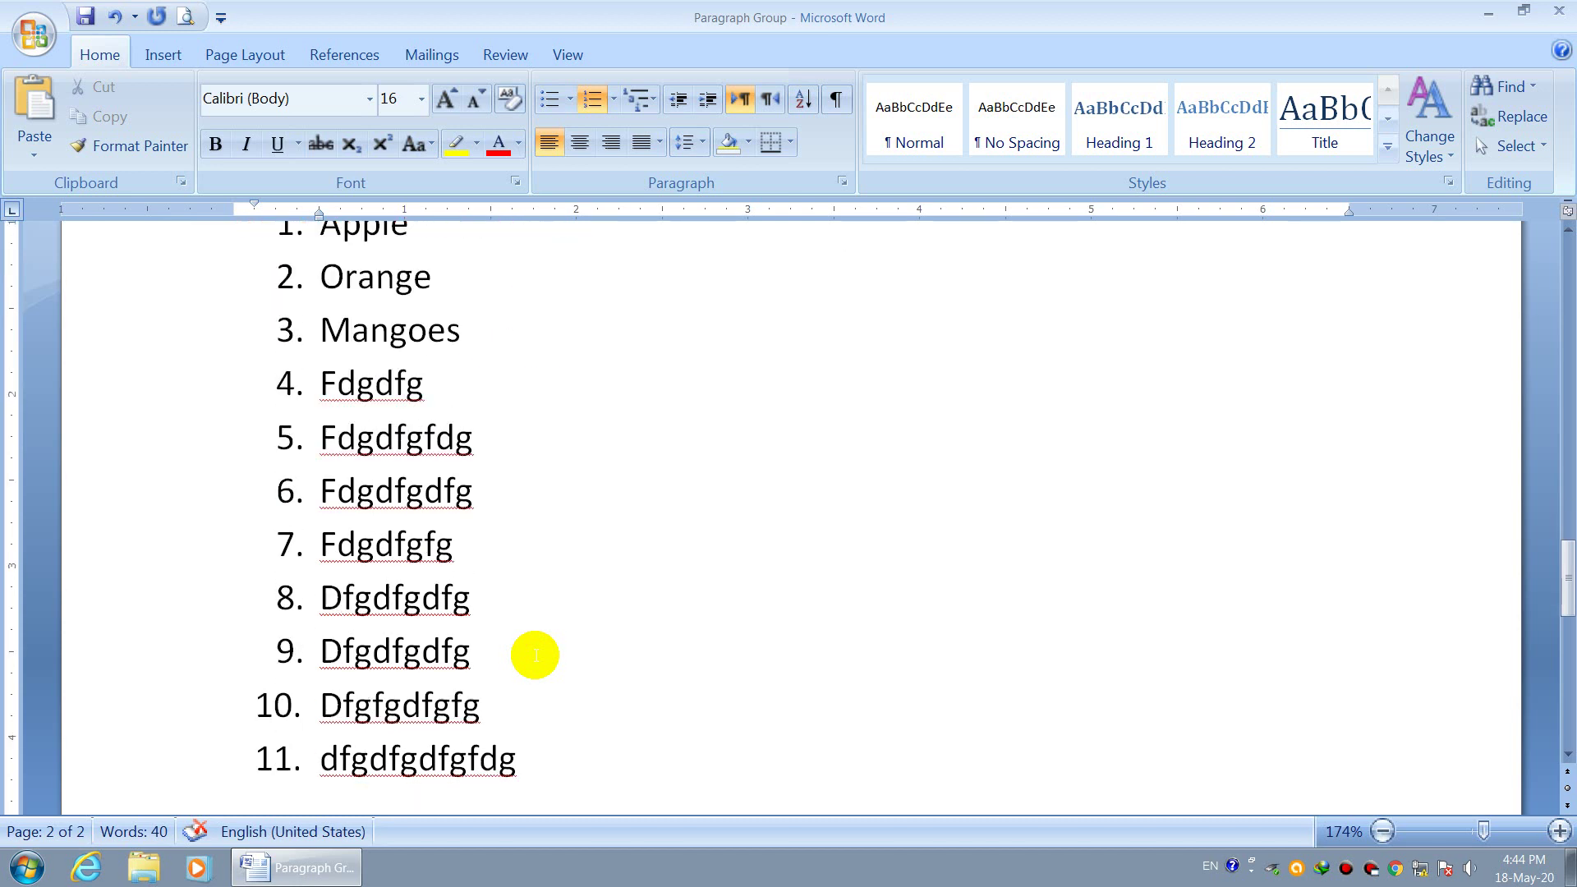
pyautogui.scroll(3, 535, 655)
pyautogui.scroll(-3, 535, 655)
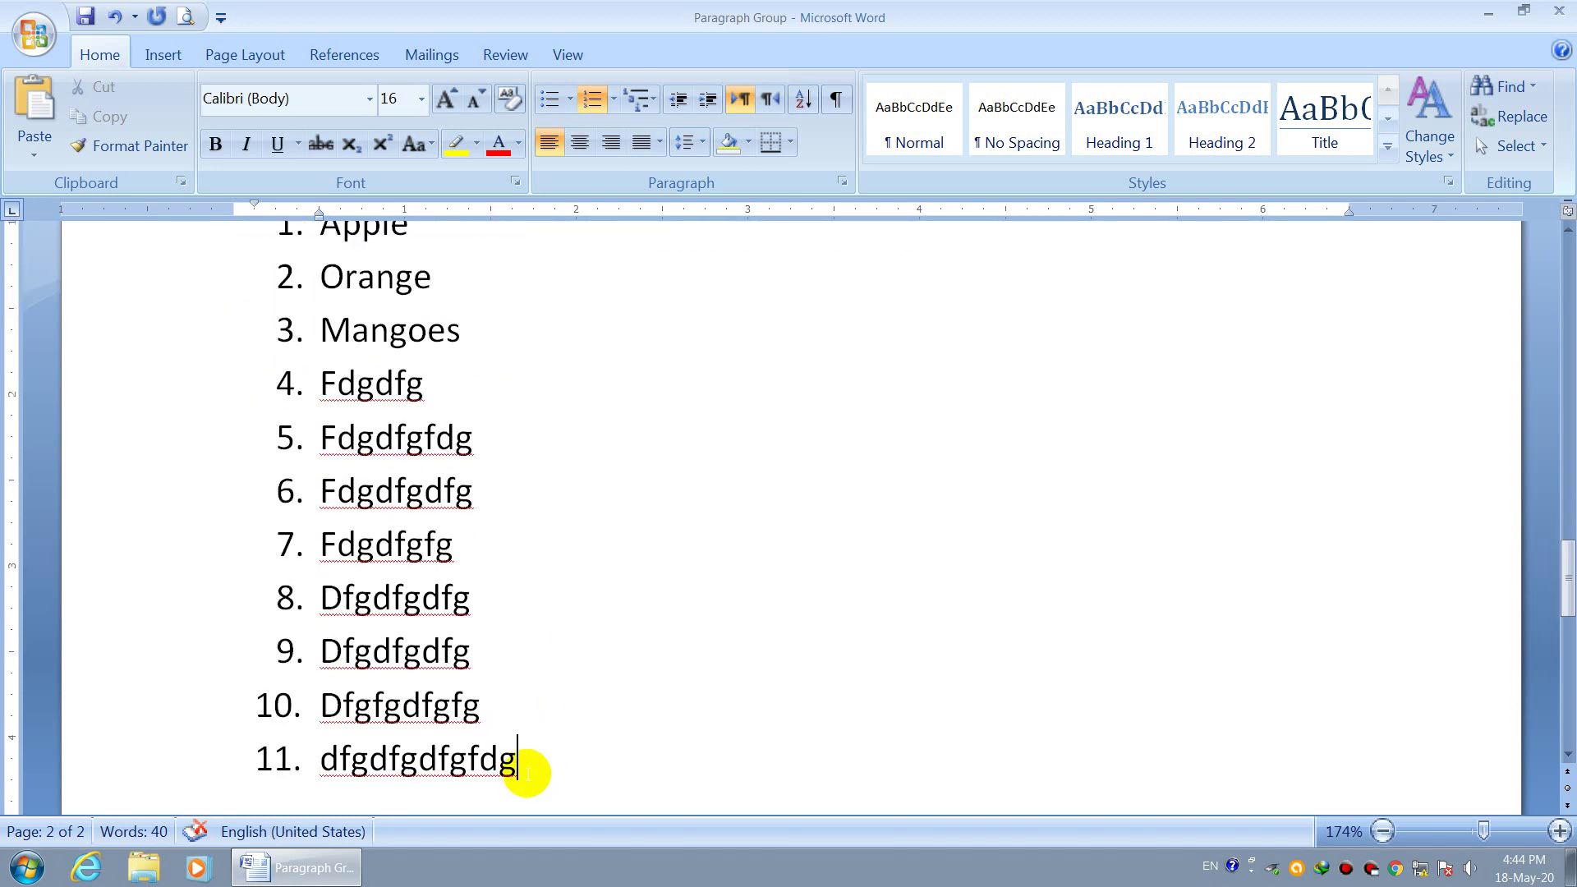
pyautogui.moveTo(536, 765); pyautogui.dragTo(358, 302)
pyautogui.click(613, 100)
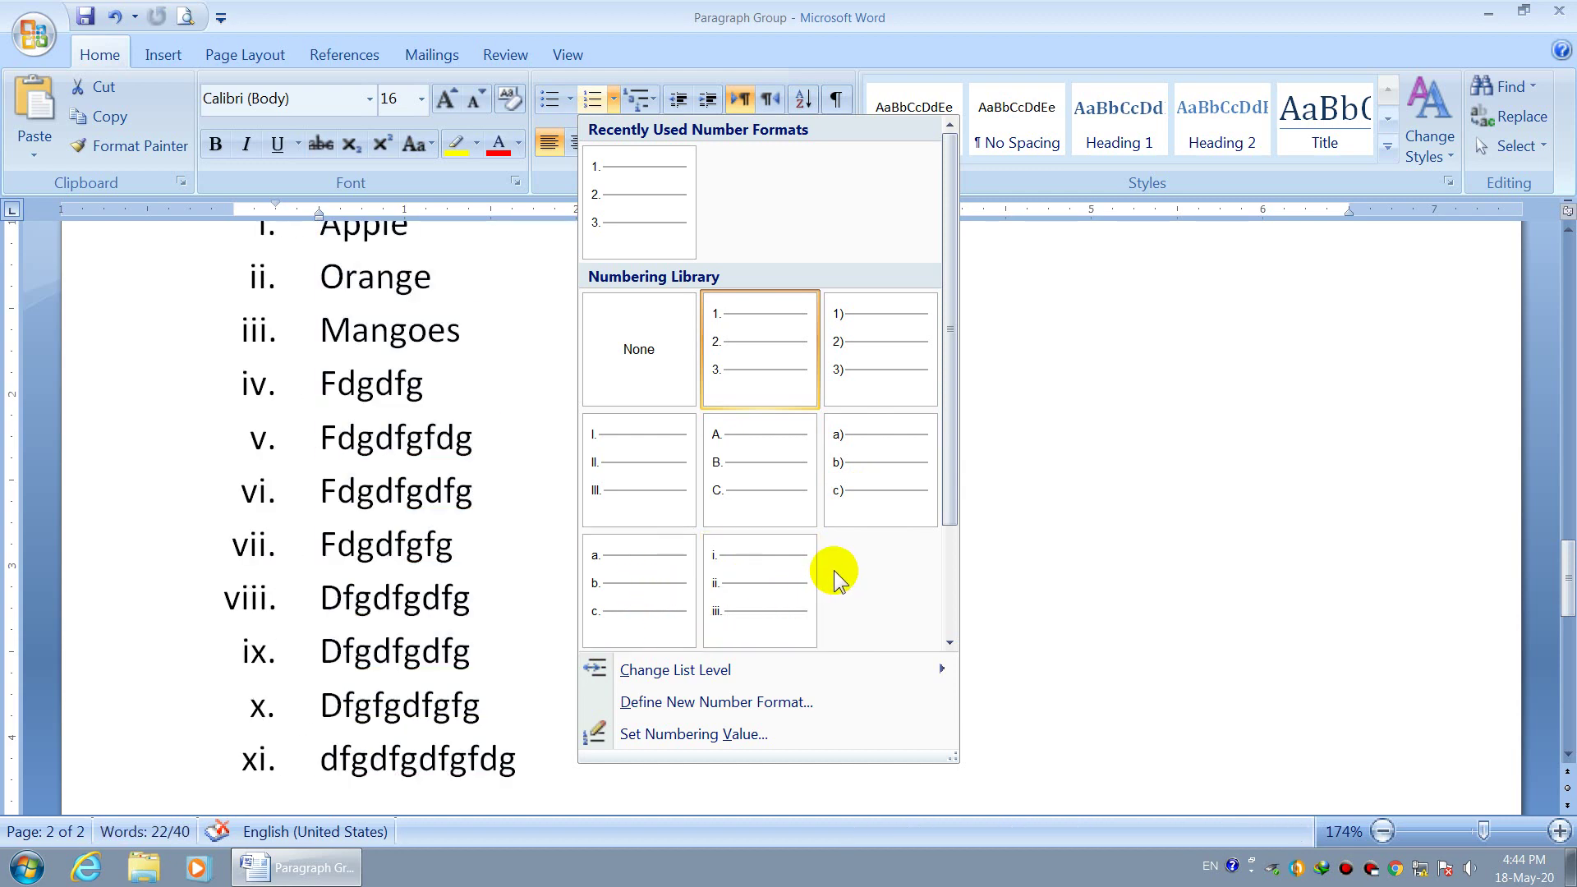
pyautogui.click(493, 332)
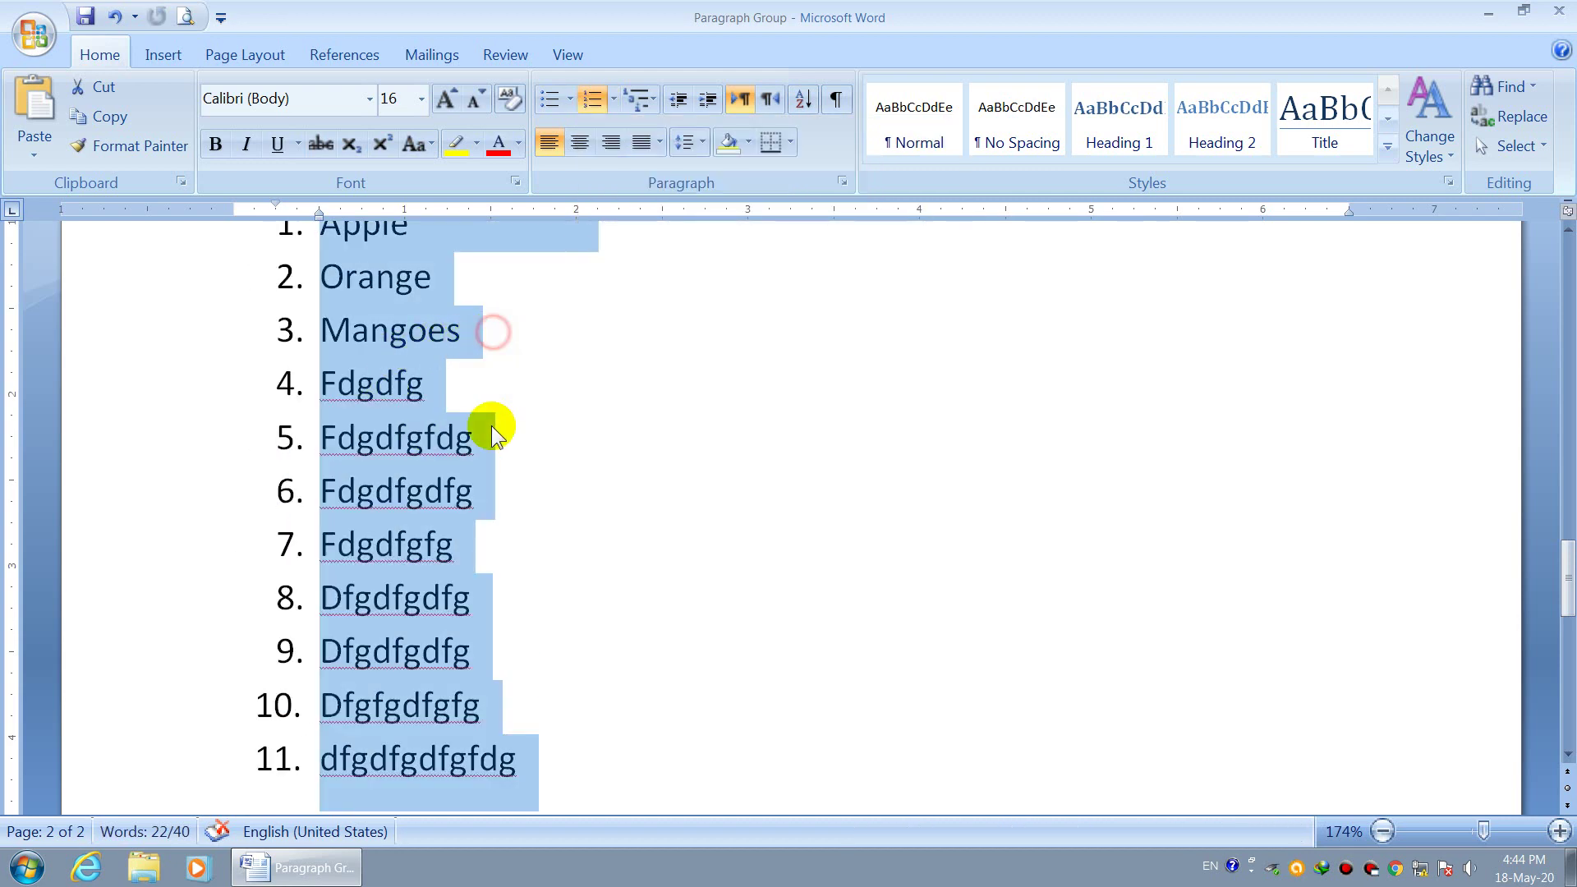
# Define a new number format for the selected list using the number style "One, Two, Three ...".
pyautogui.scroll(1, 493, 427)
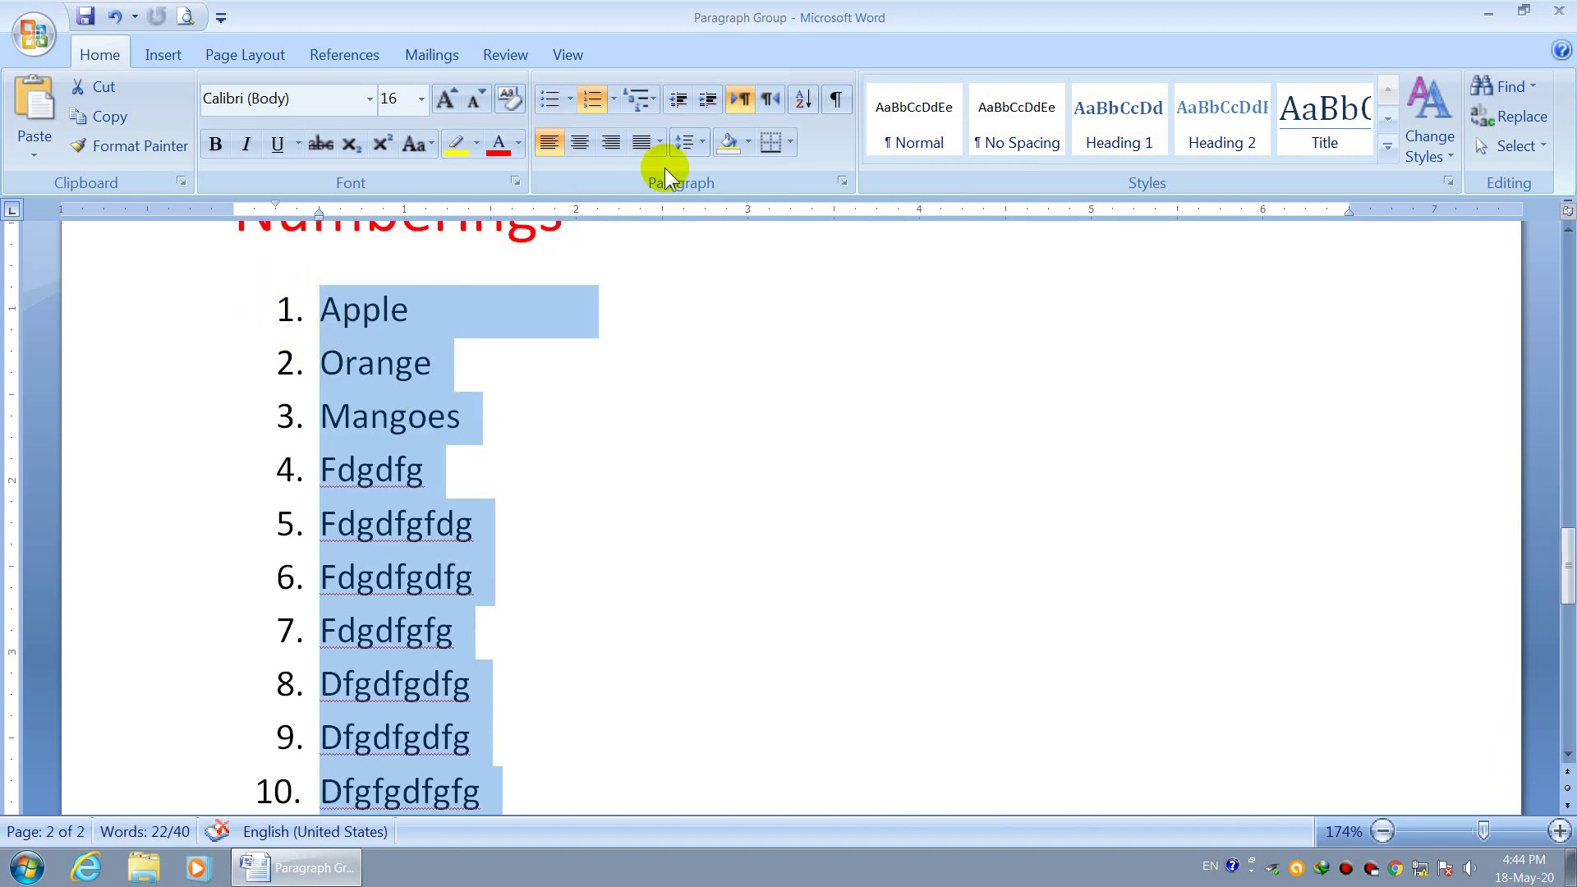
pyautogui.click(613, 105)
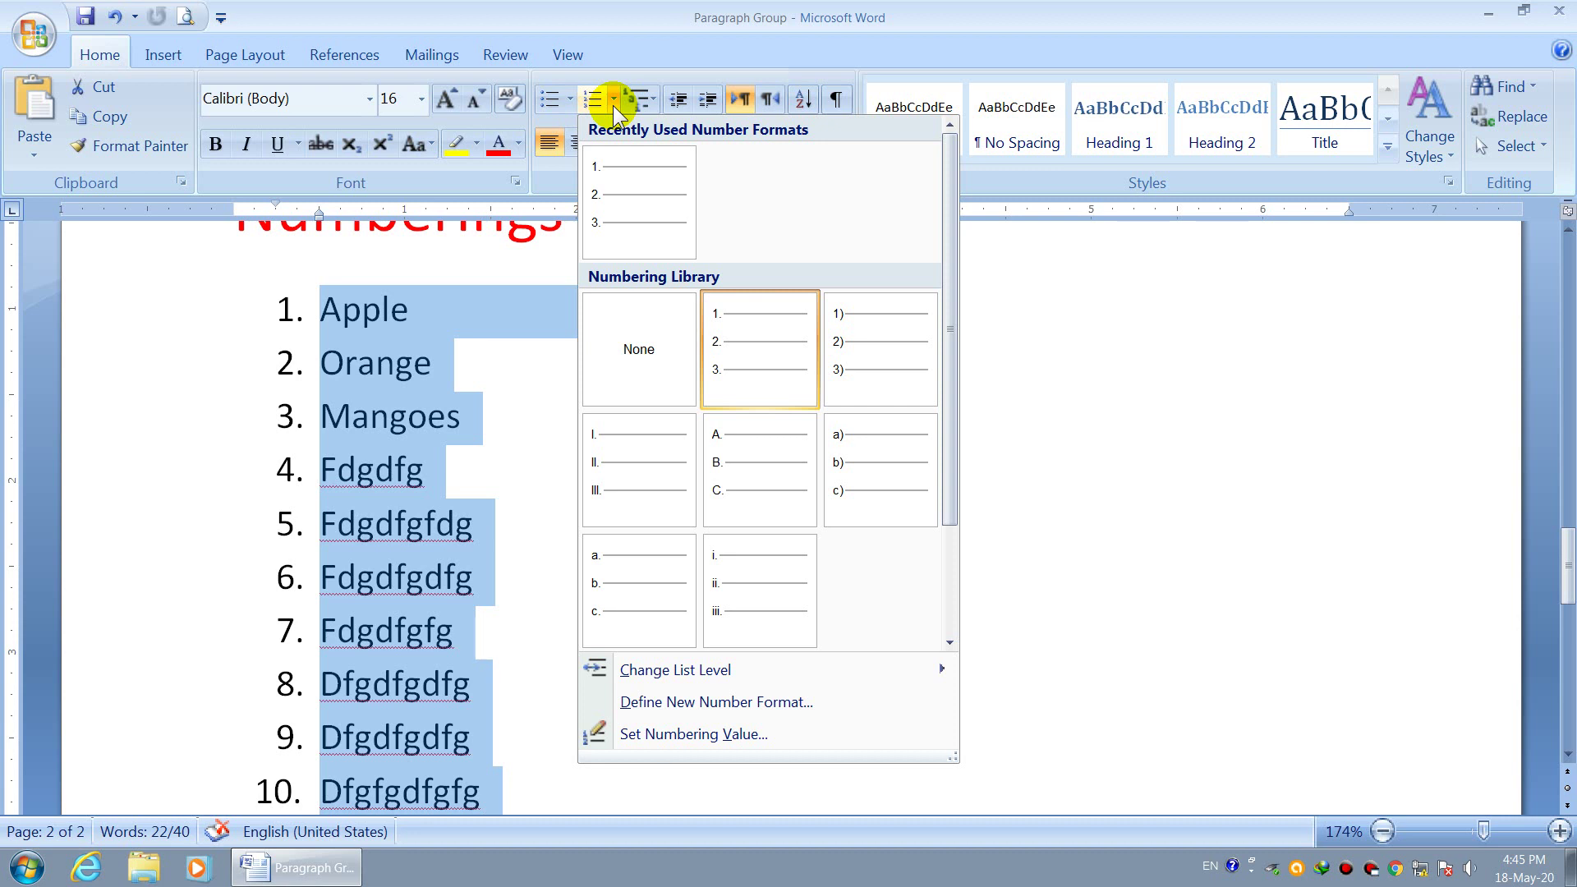
pyautogui.click(780, 706)
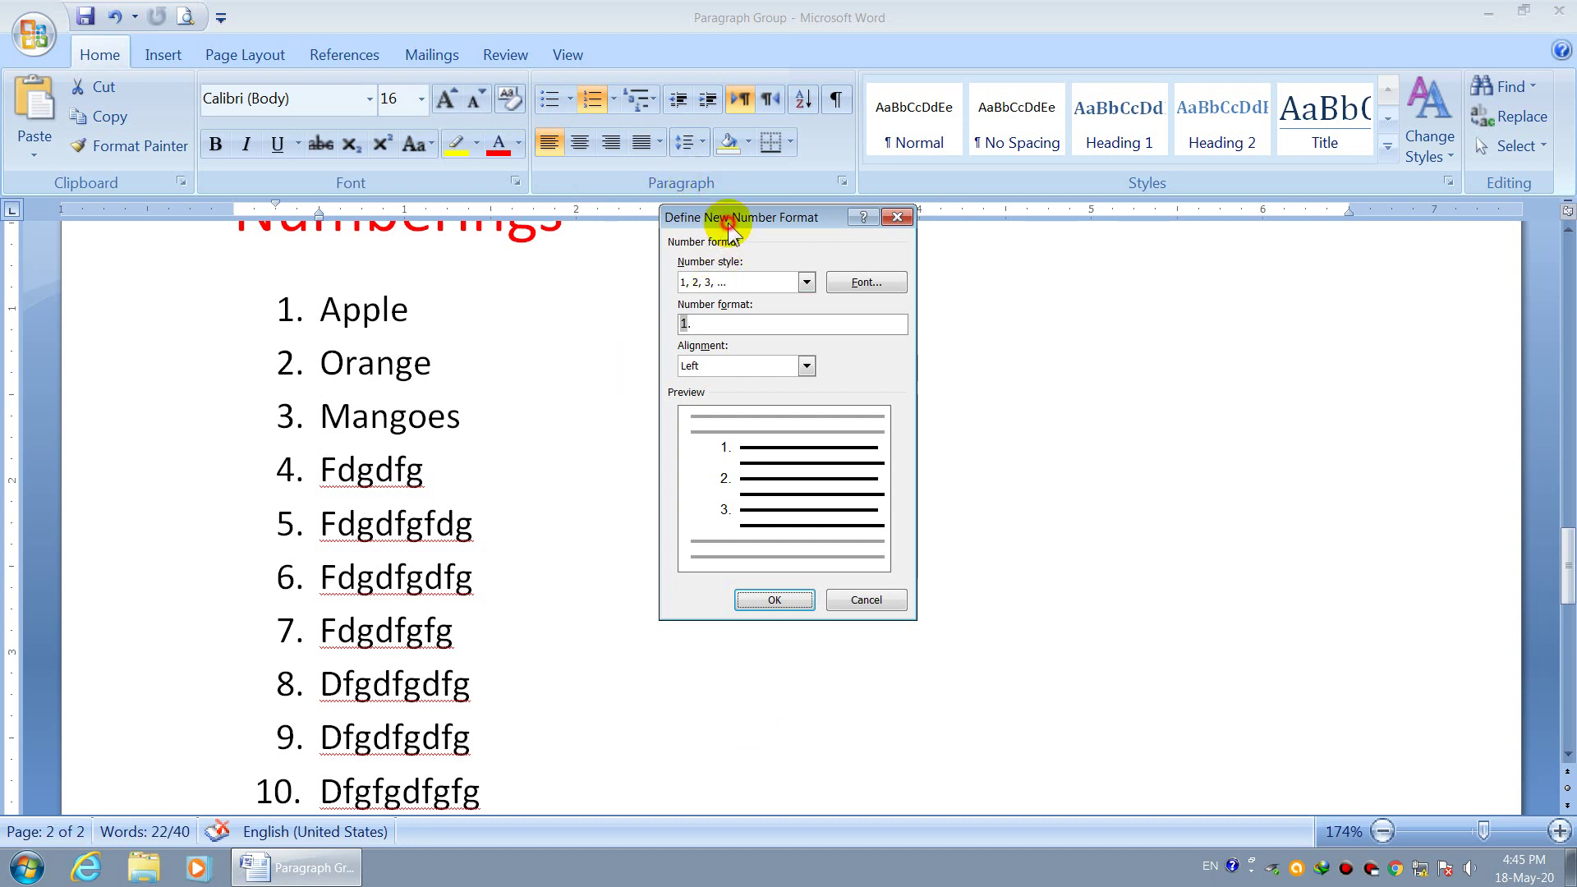
pyautogui.moveTo(727, 223); pyautogui.dragTo(672, 279)
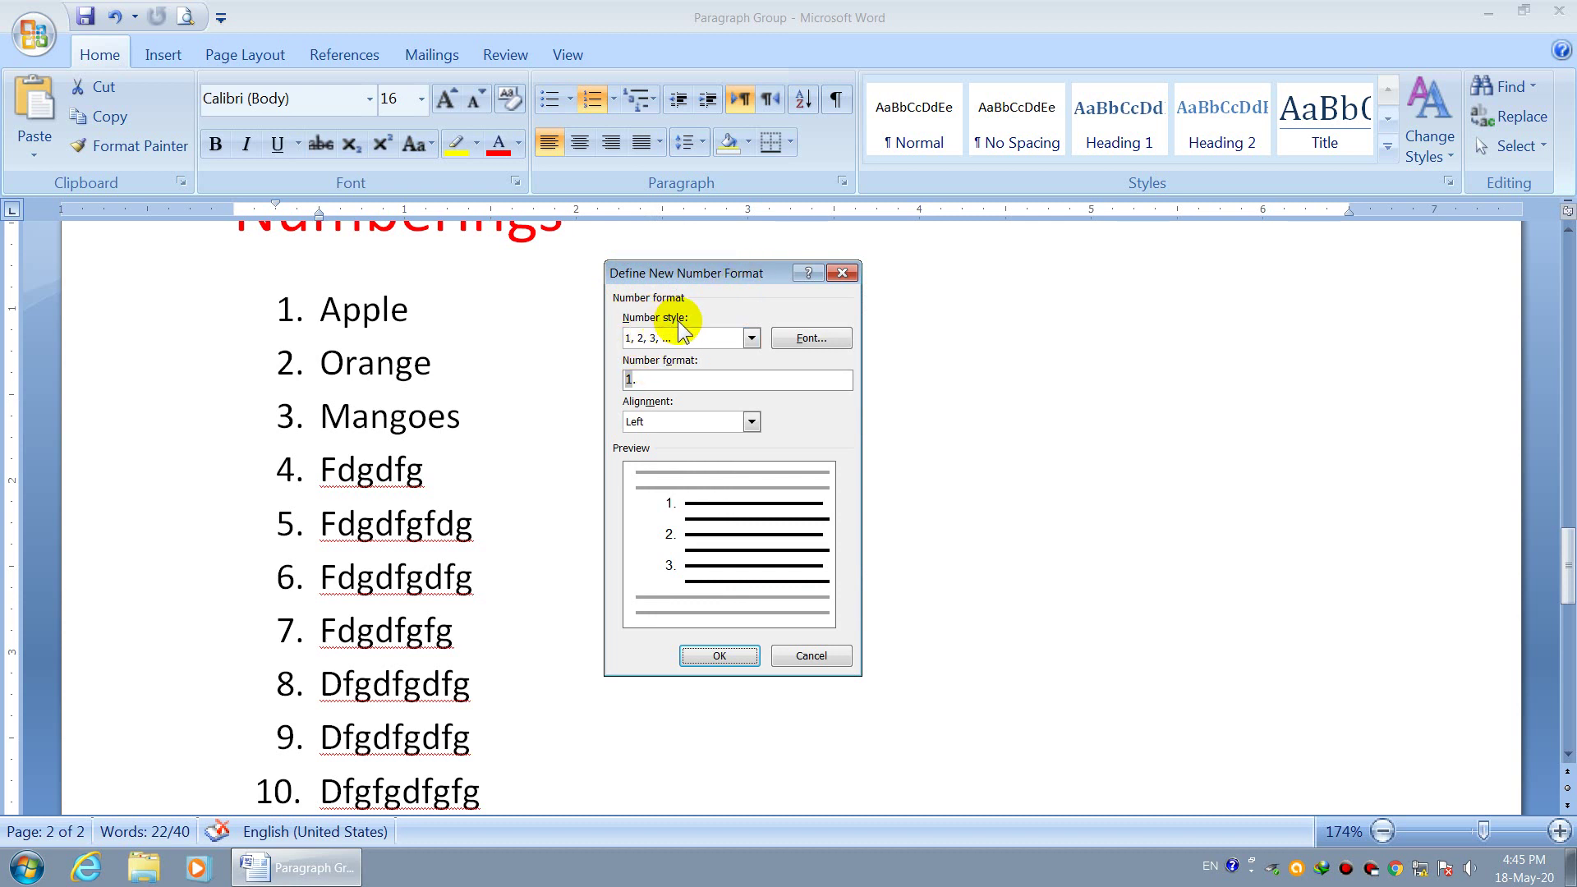
pyautogui.click(751, 341)
pyautogui.moveTo(752, 387); pyautogui.dragTo(753, 415)
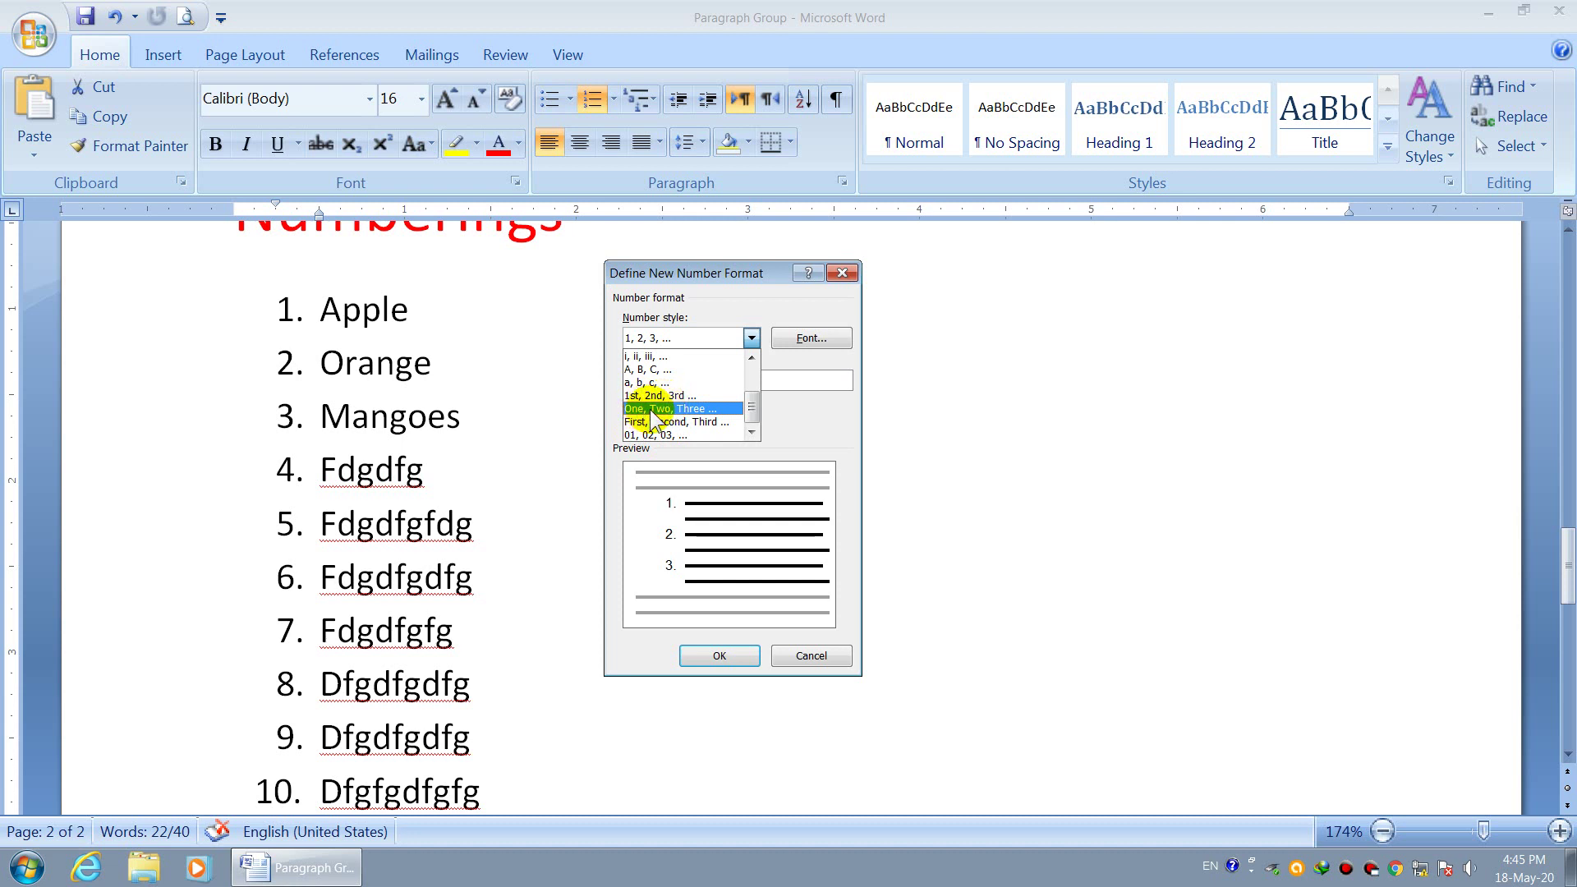
pyautogui.click(697, 409)
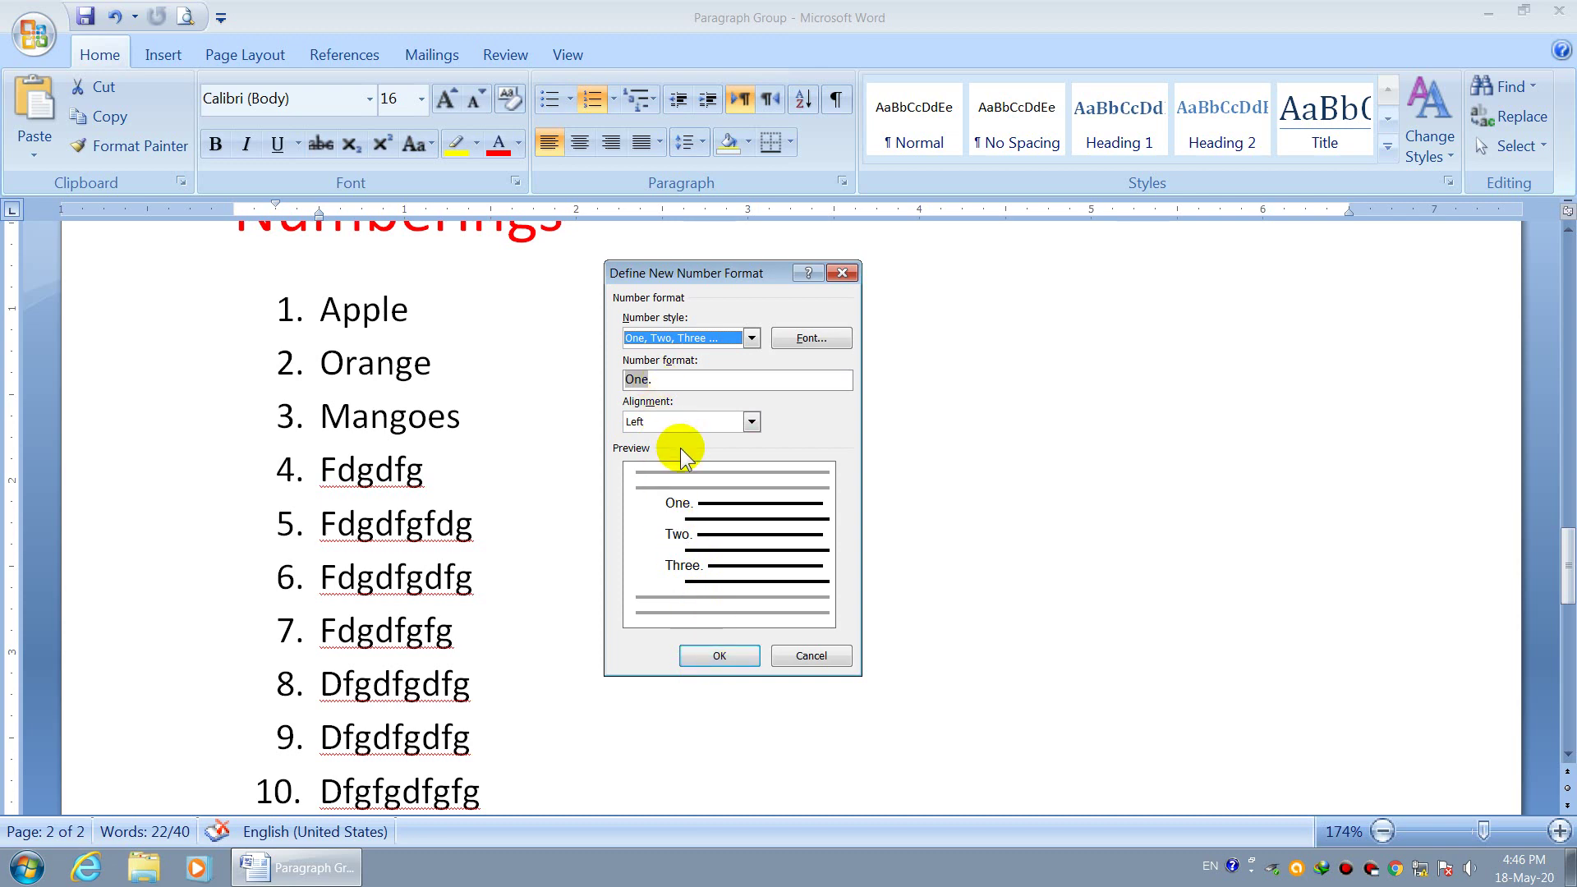
pyautogui.click(719, 655)
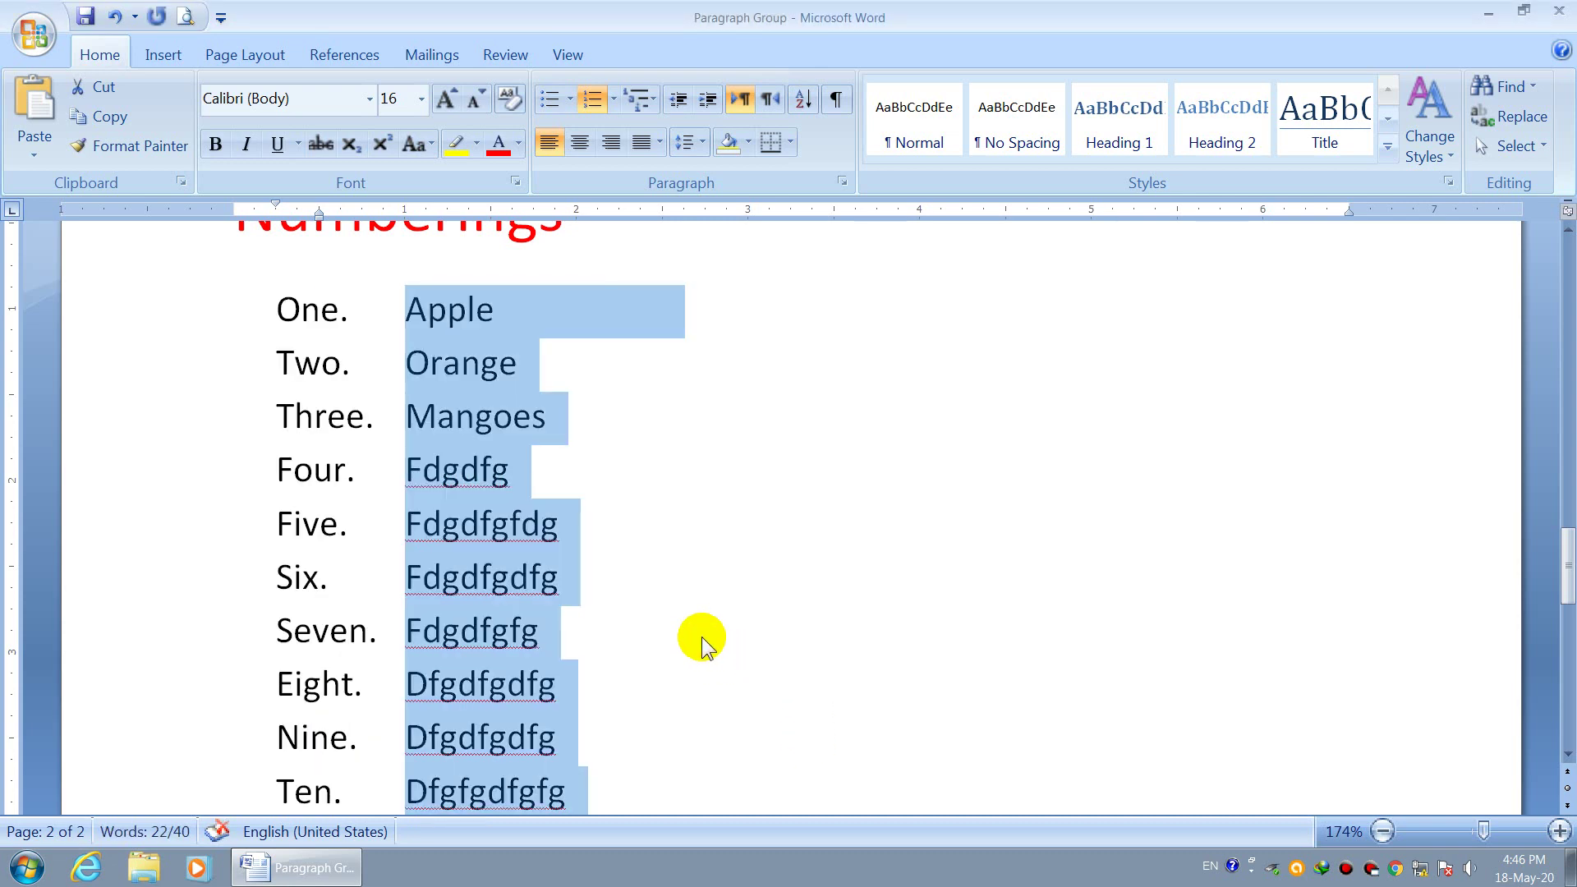
# Examine the word-style numbers and the alignment of the item text throughout the Numberings list.
pyautogui.scroll(-3, 701, 638)
pyautogui.scroll(2, 701, 637)
pyautogui.scroll(-1, 701, 637)
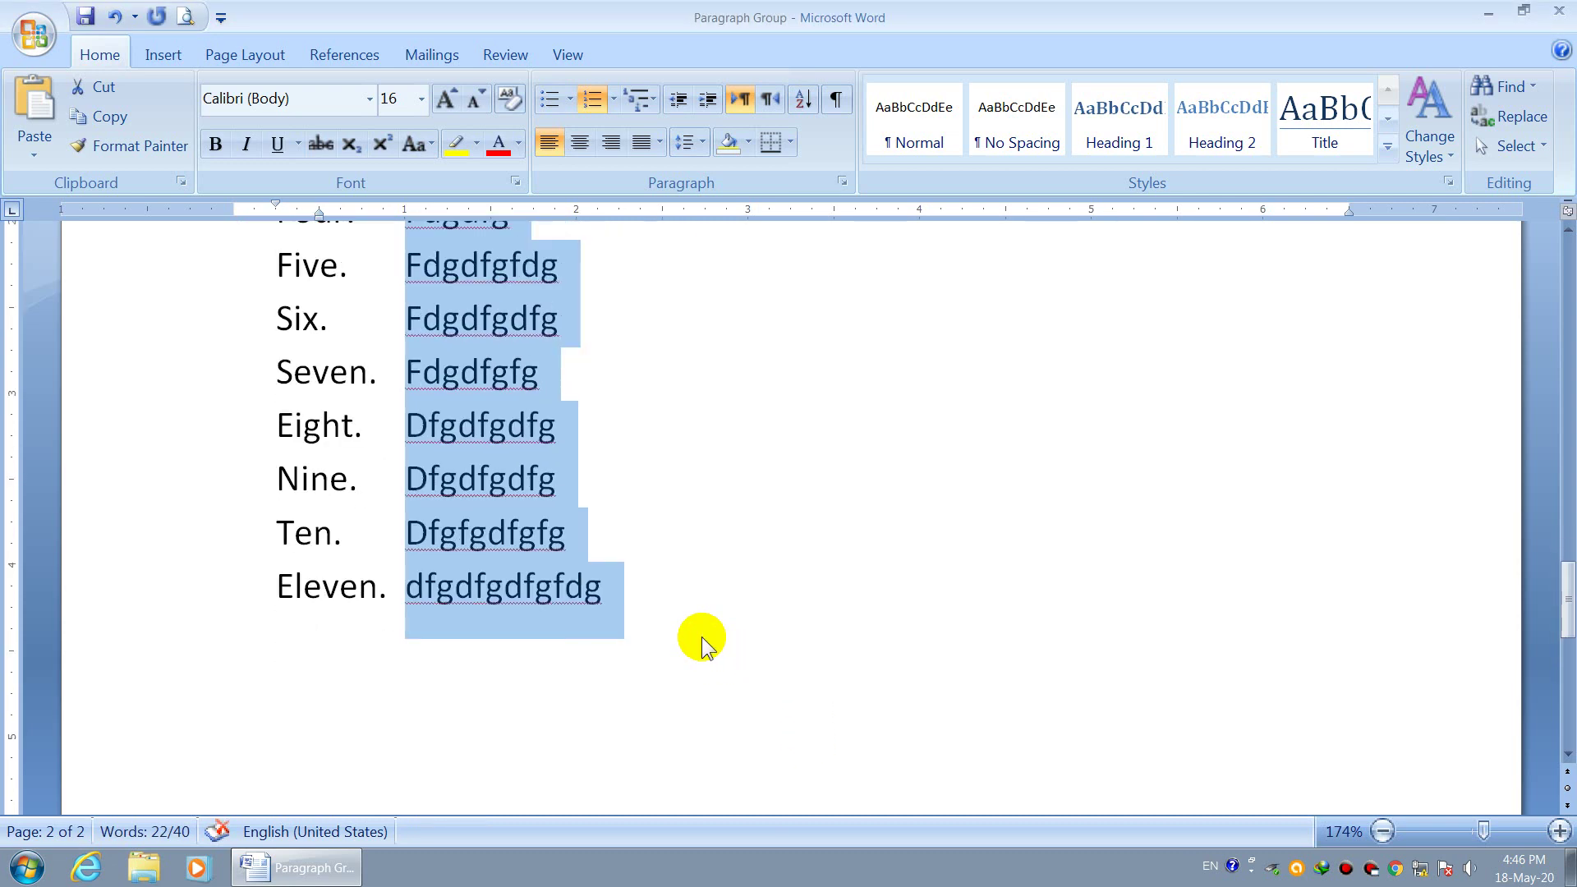
pyautogui.scroll(1, 701, 637)
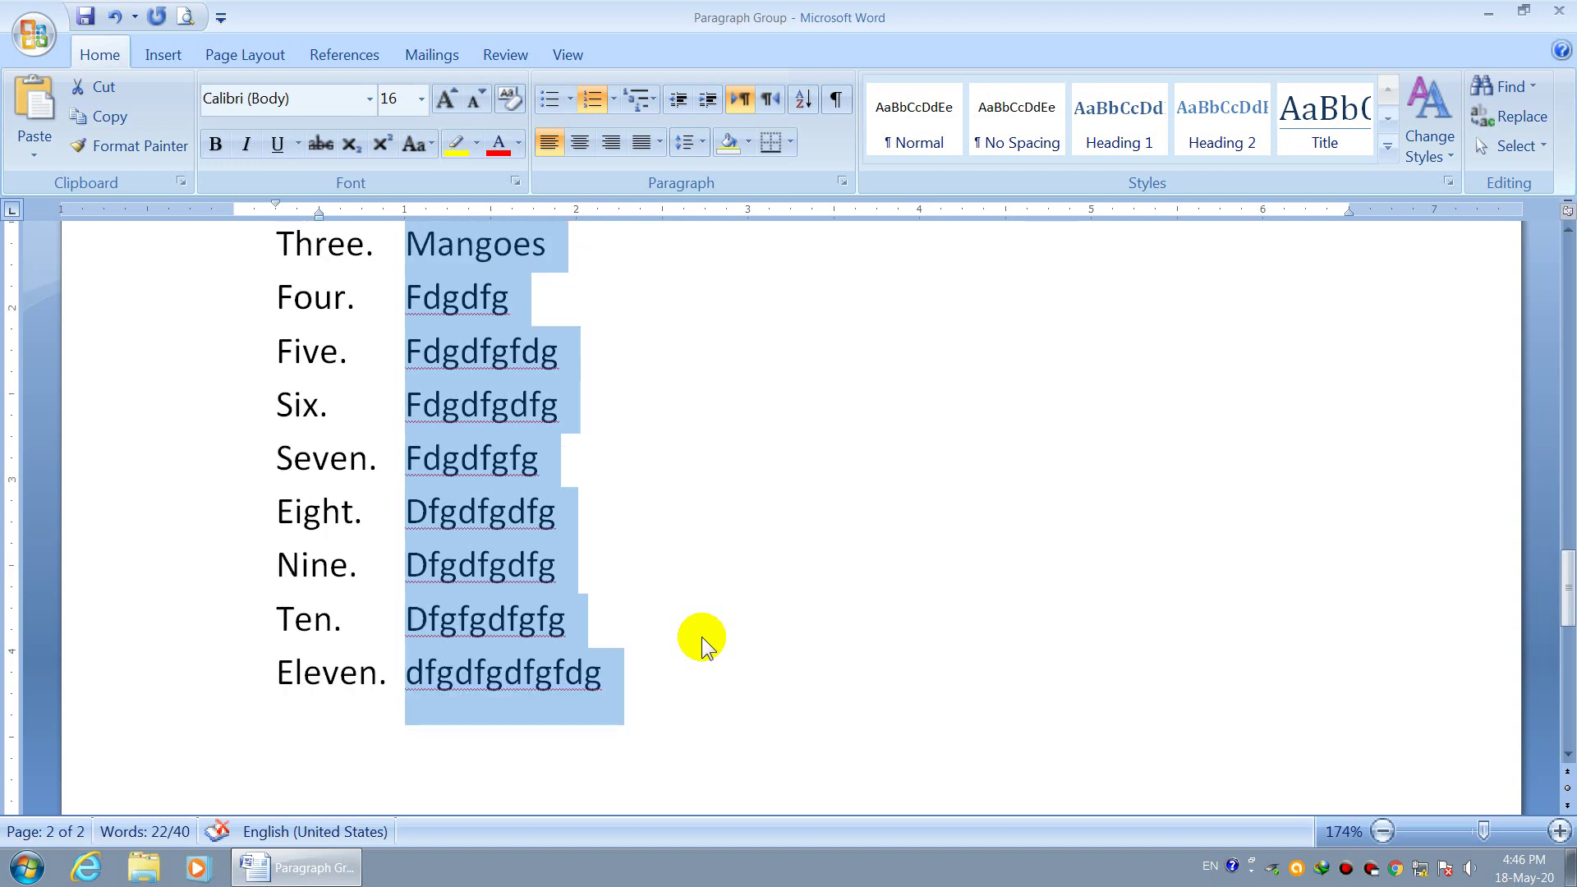
pyautogui.scroll(3, 701, 637)
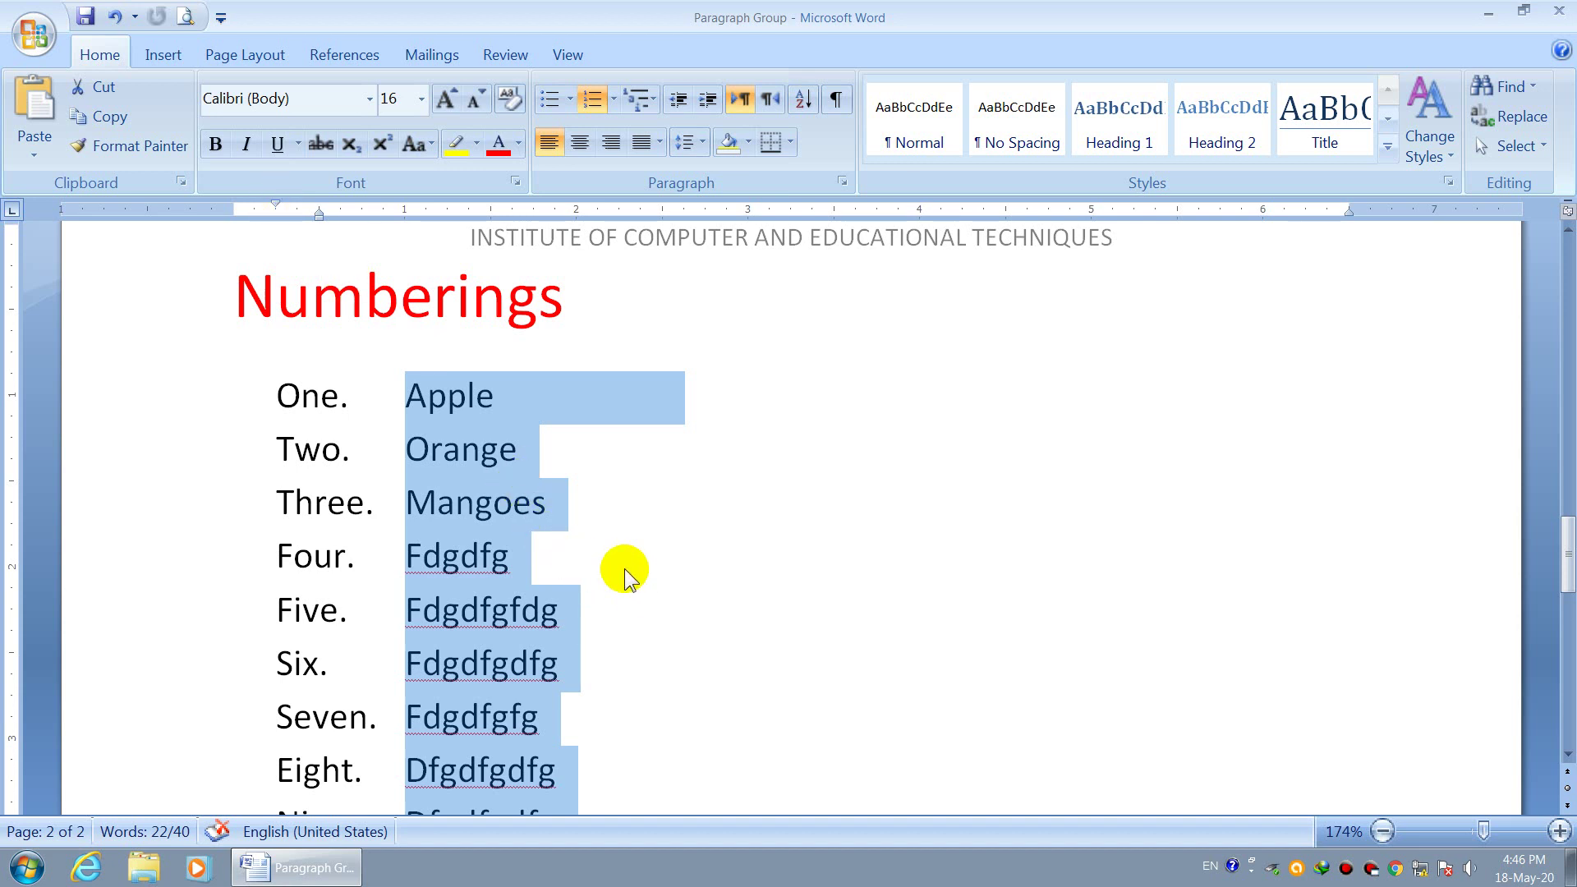
pyautogui.scroll(-5, 624, 569)
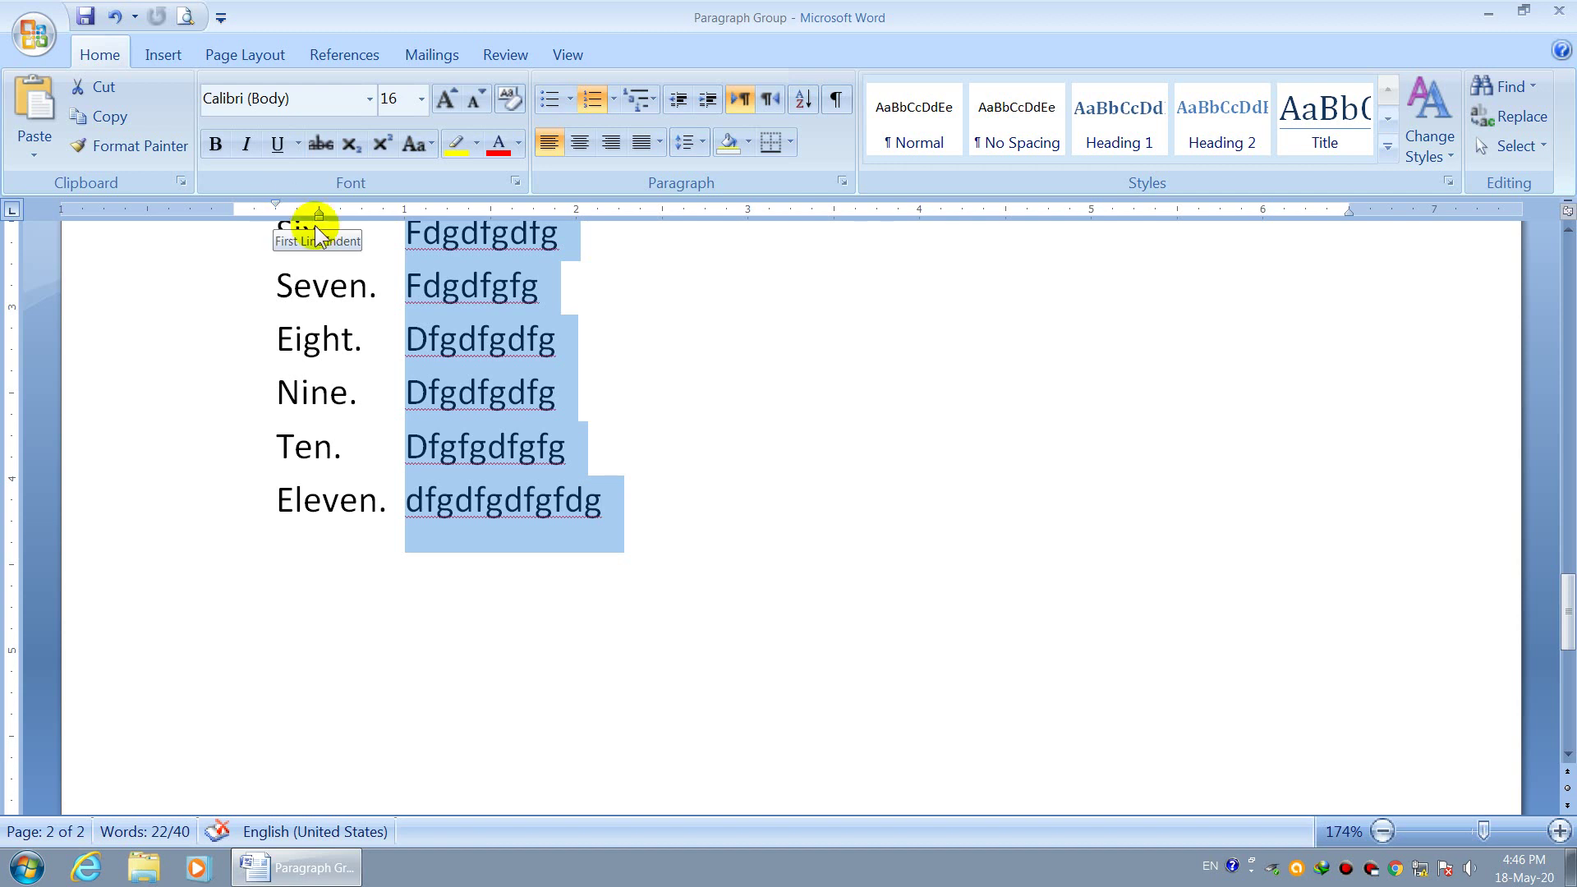
pyautogui.scroll(5, 687, 534)
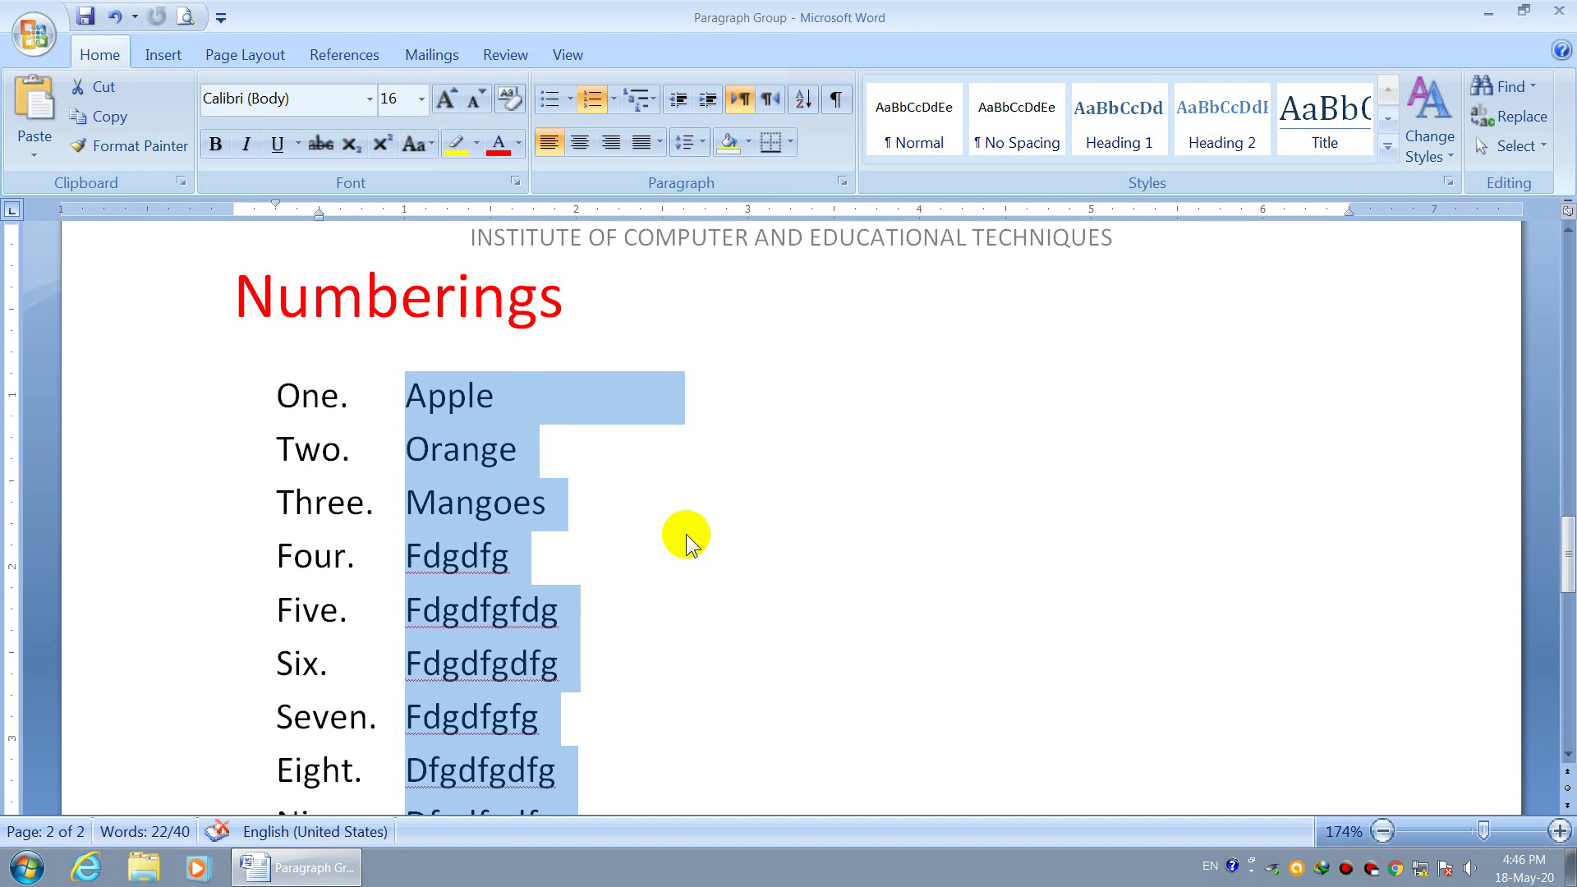
# Choose the number style "1, 2, 3, ..." in a new number format definition for the selected list.
pyautogui.click(613, 100)
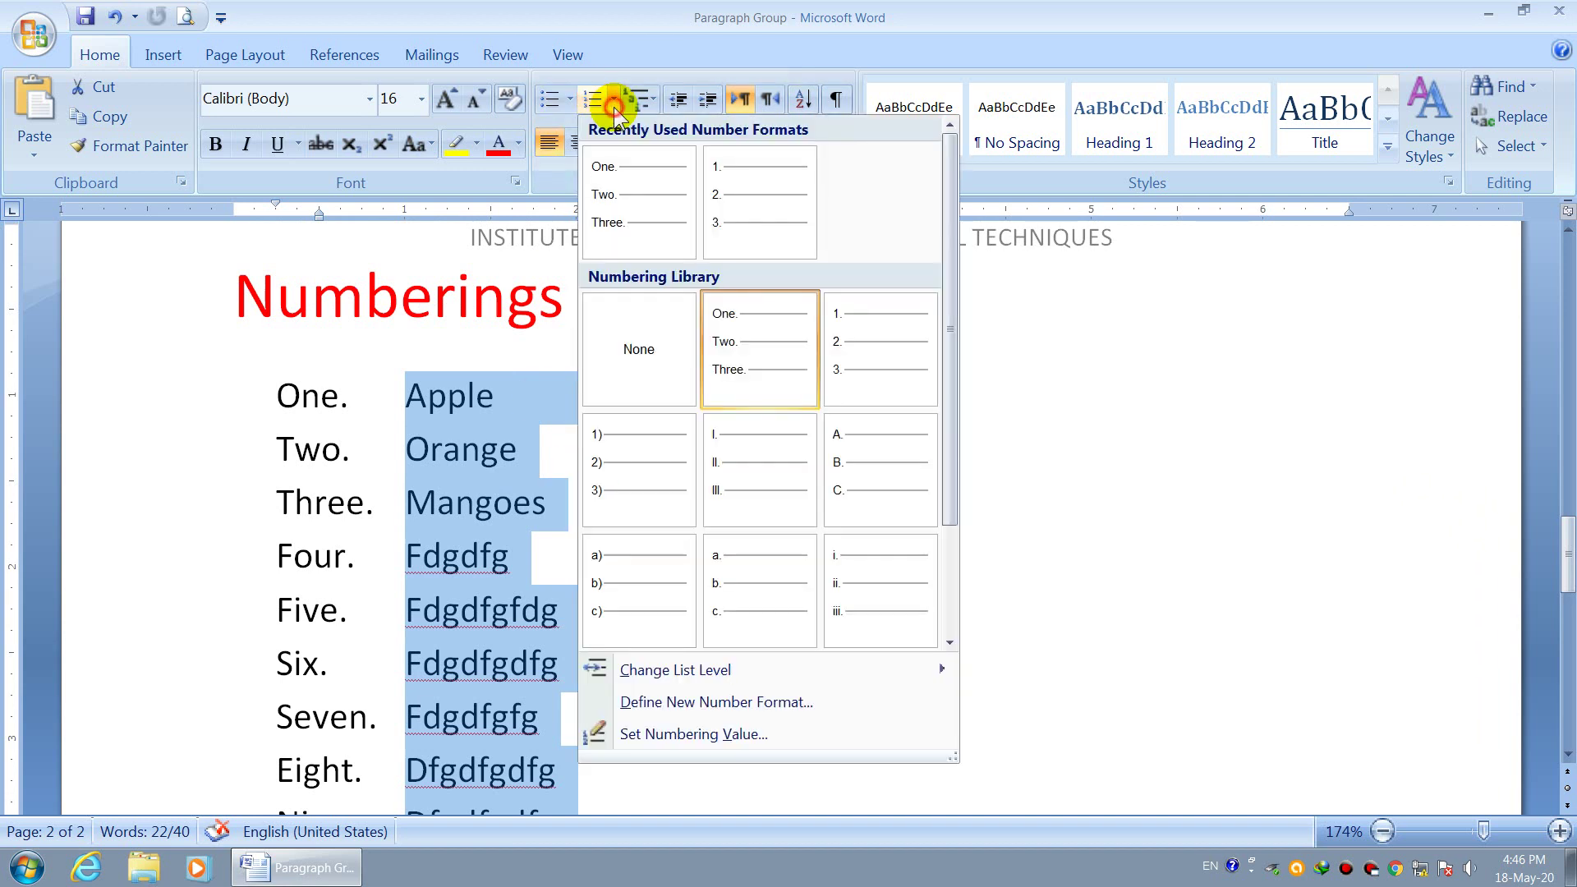
pyautogui.click(745, 711)
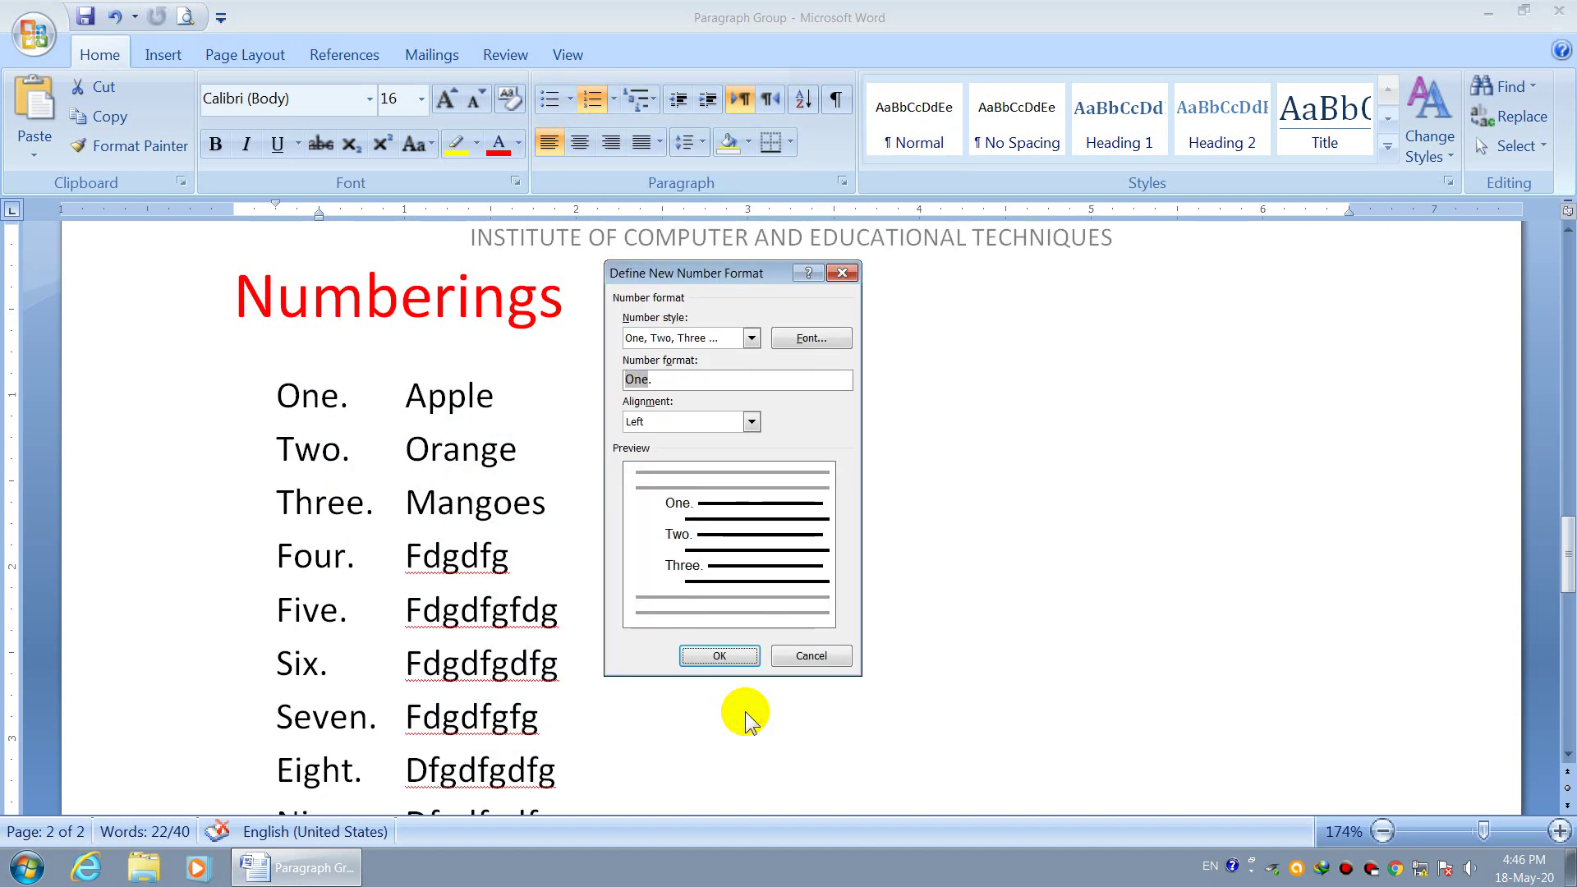
pyautogui.click(749, 340)
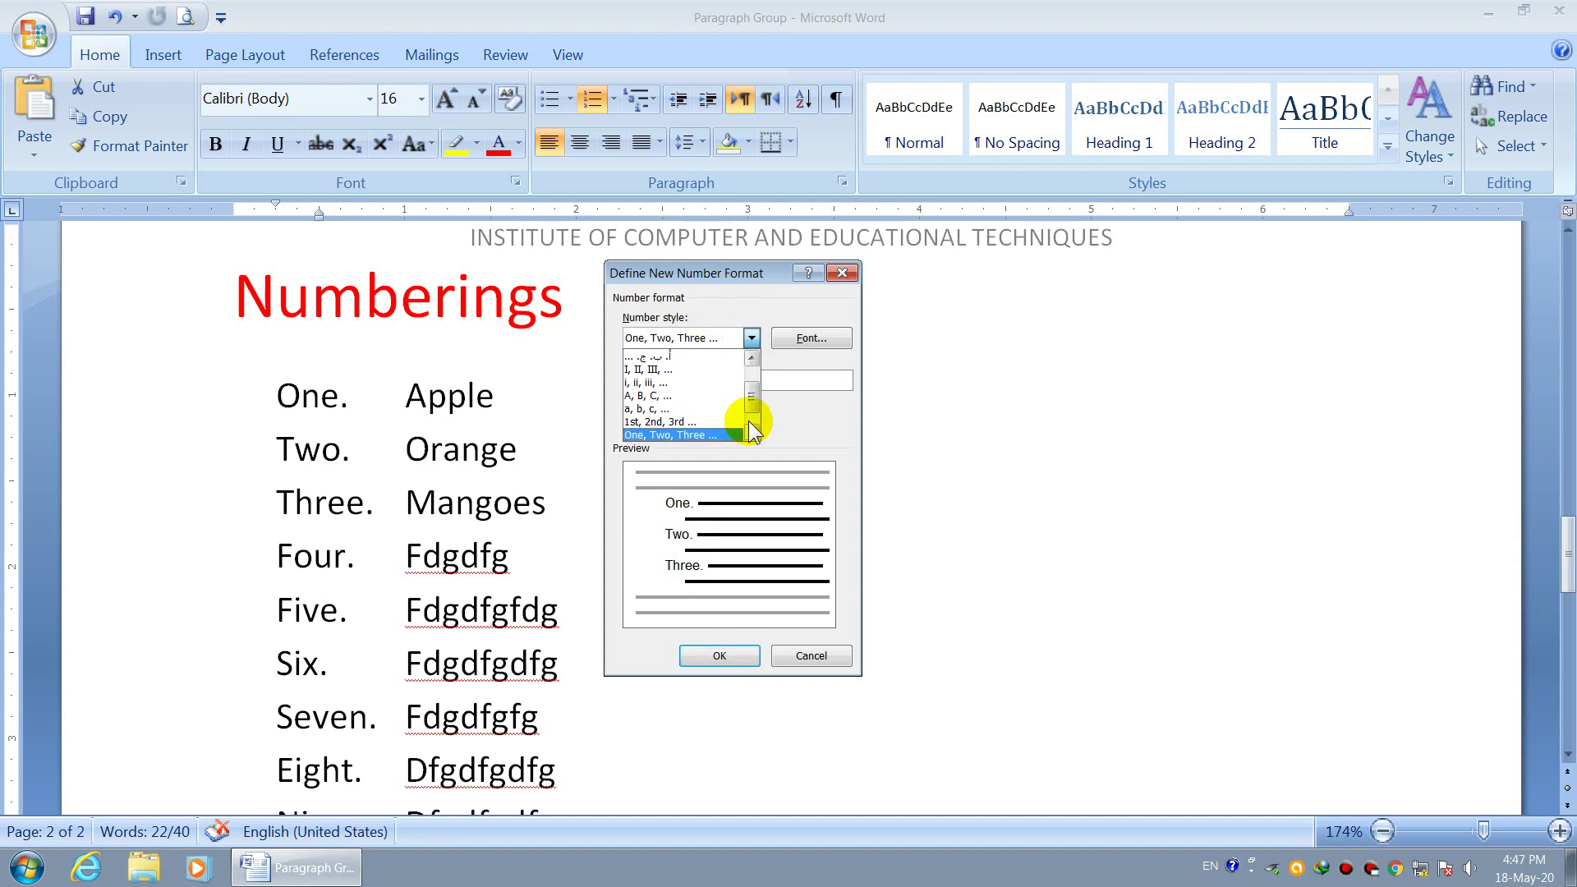
pyautogui.moveTo(750, 397); pyautogui.dragTo(757, 381)
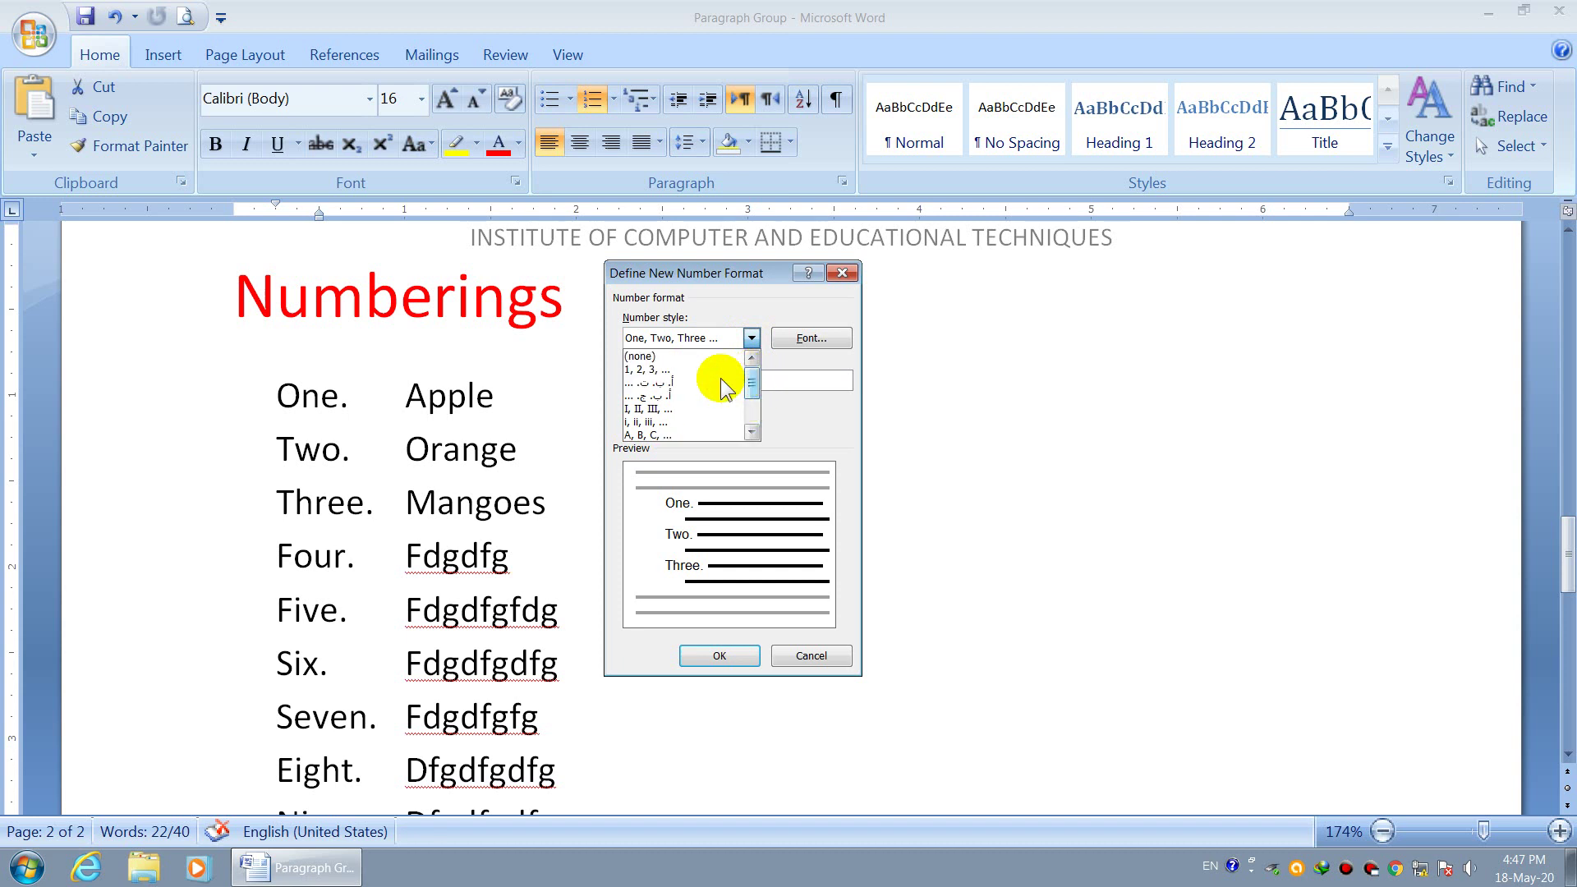
pyautogui.click(664, 370)
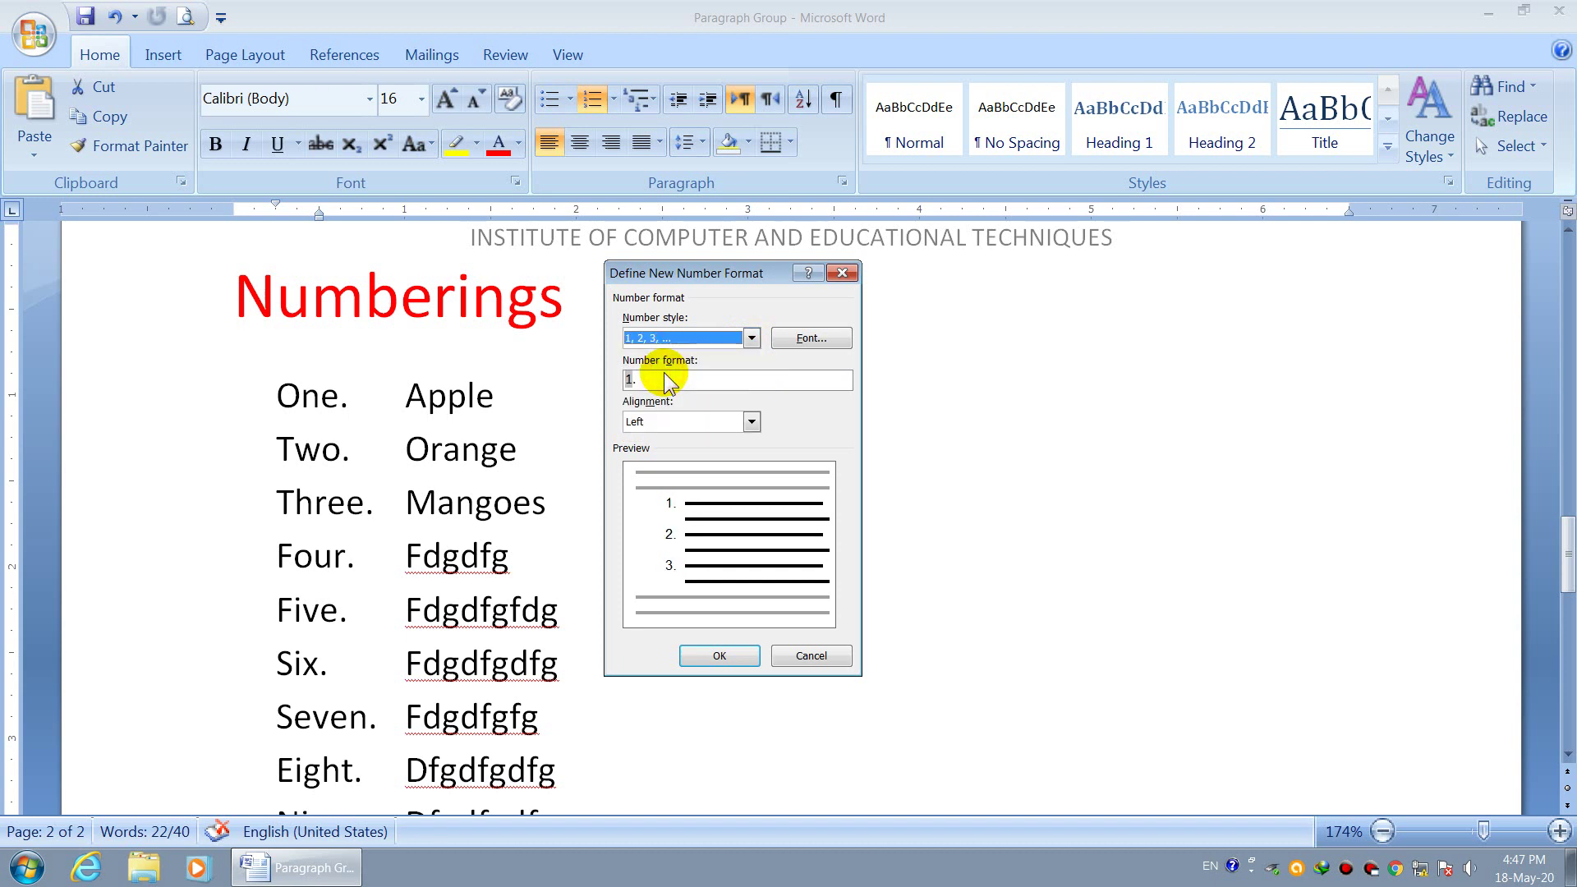